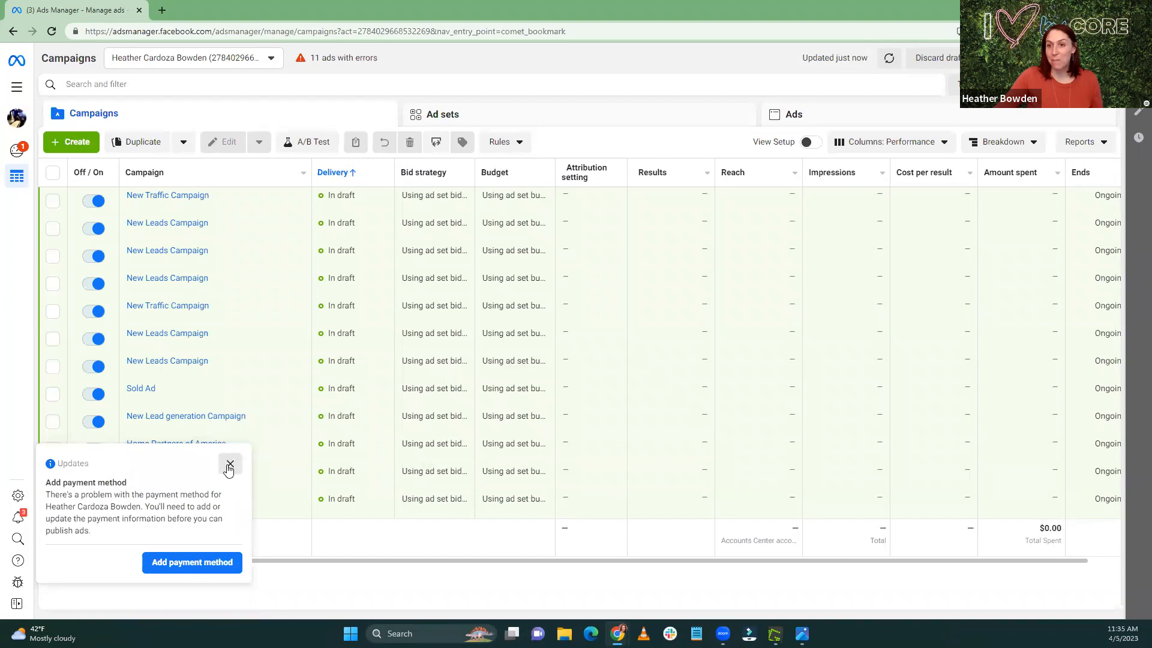
pyautogui.click(229, 463)
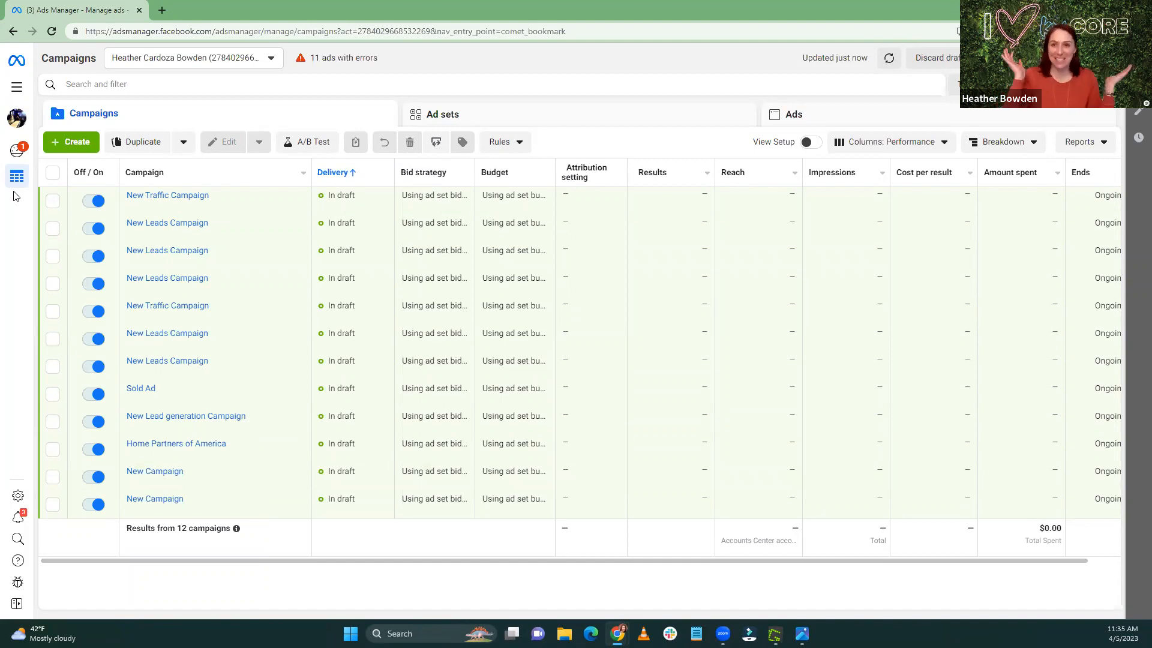
pyautogui.click(17, 87)
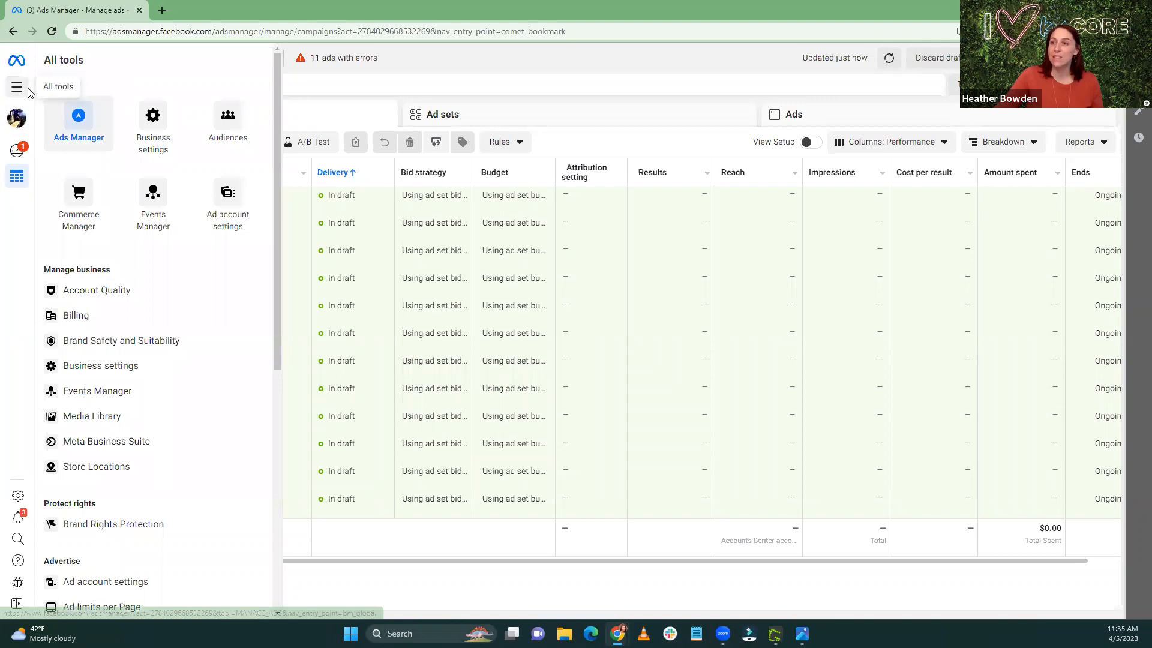
pyautogui.click(17, 89)
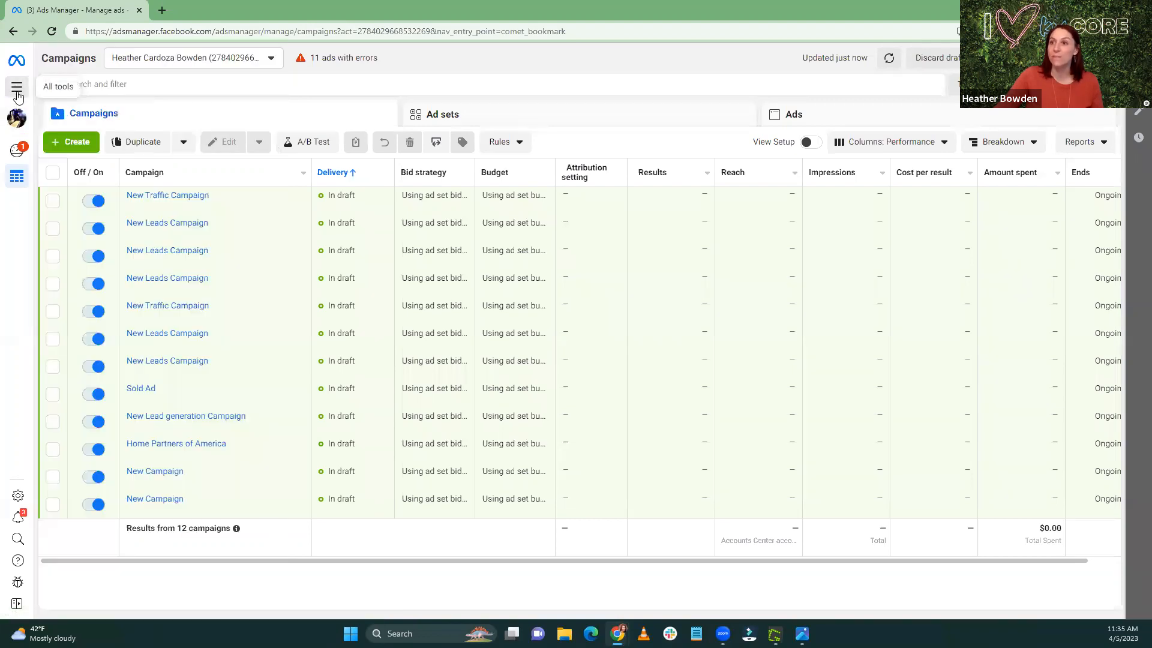
pyautogui.click(17, 89)
pyautogui.click(17, 120)
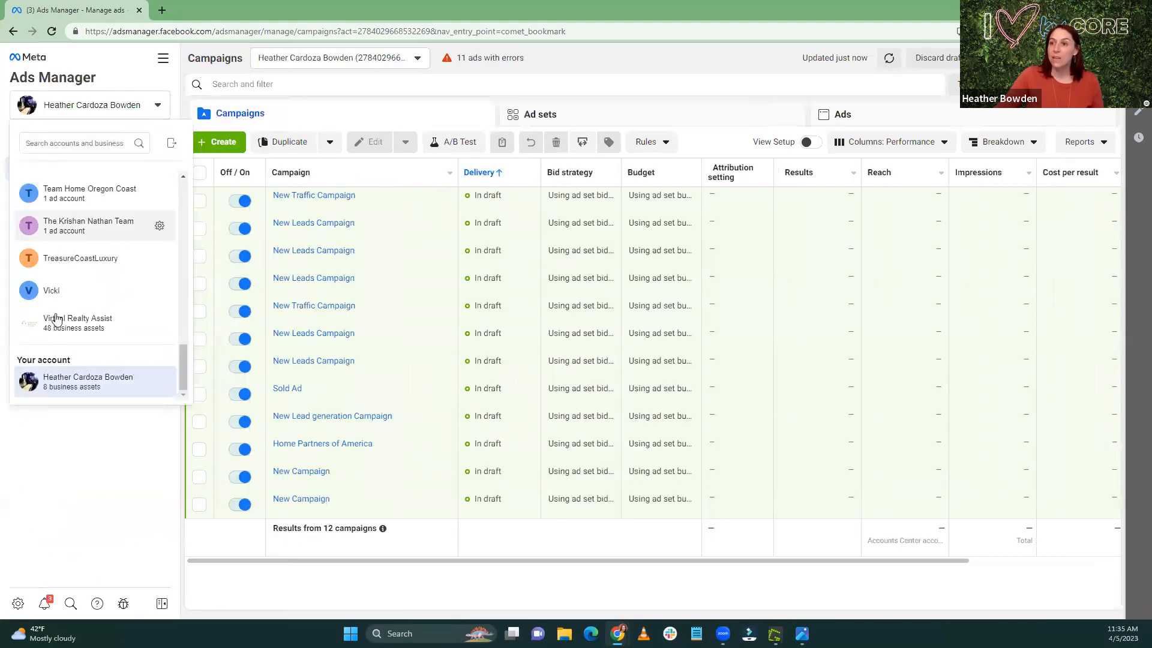
pyautogui.click(60, 142)
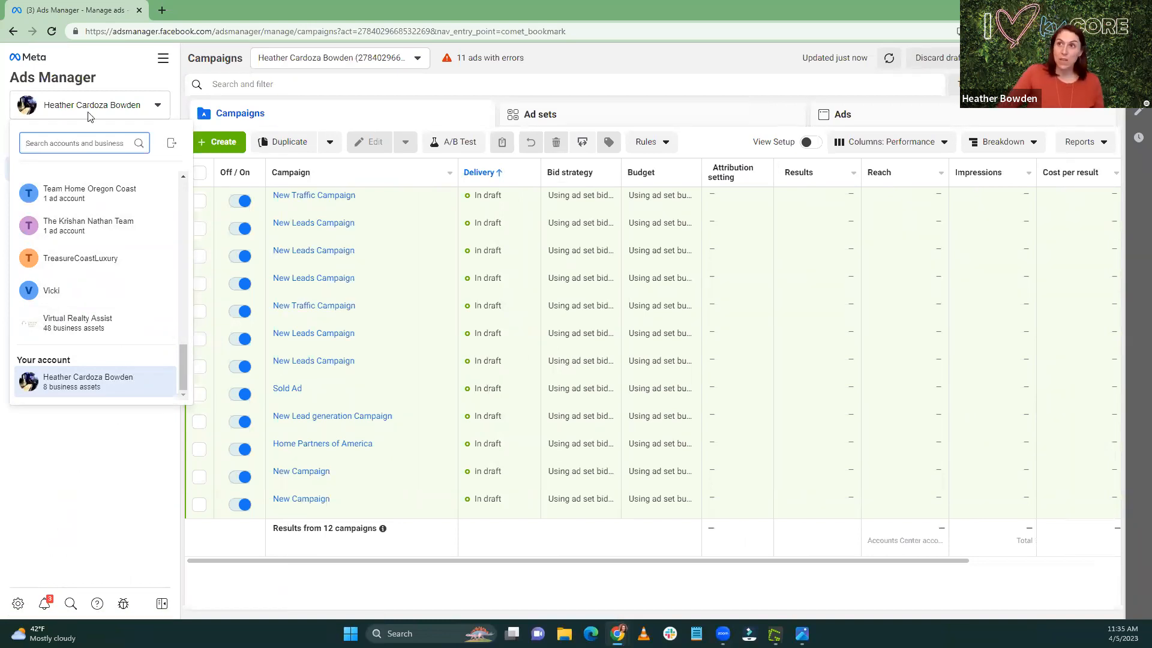
pyautogui.click(13, 31)
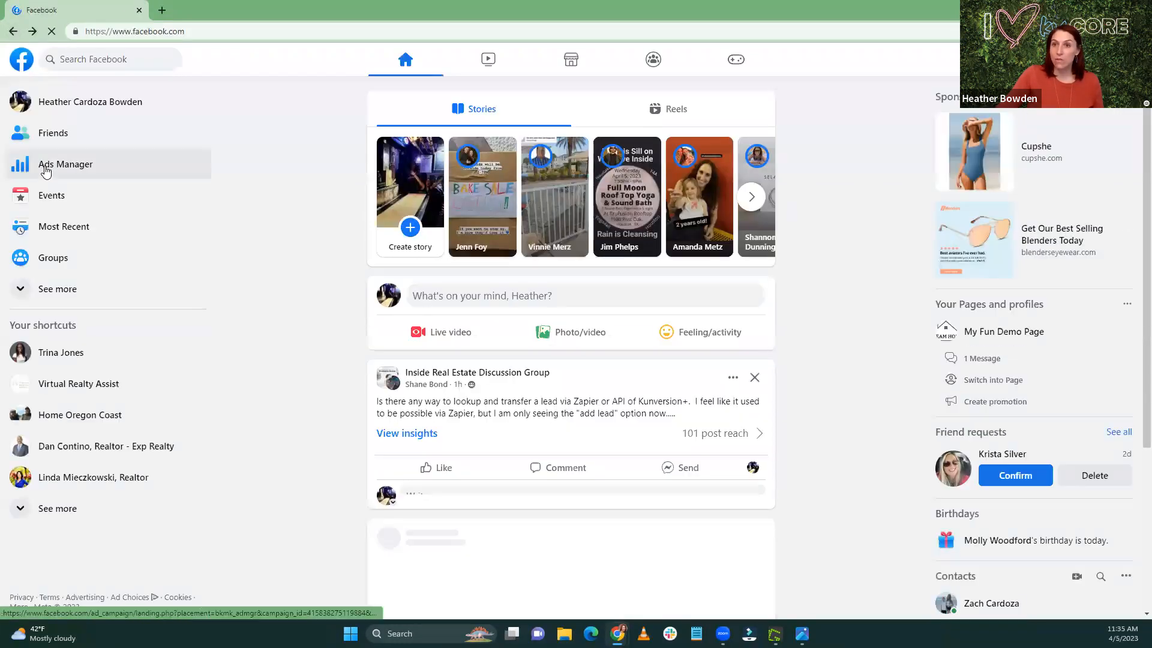
pyautogui.click(46, 172)
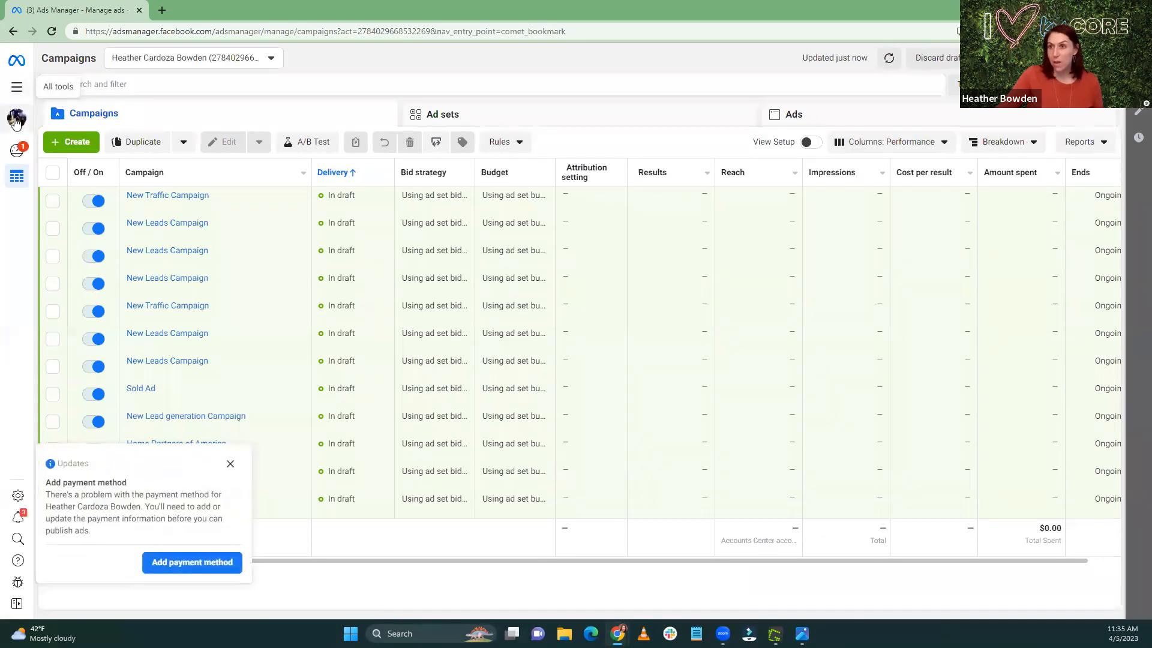
# Step: Search the business accounts for "work" and switch to the Realty Works Group ad account
pyautogui.click(16, 122)
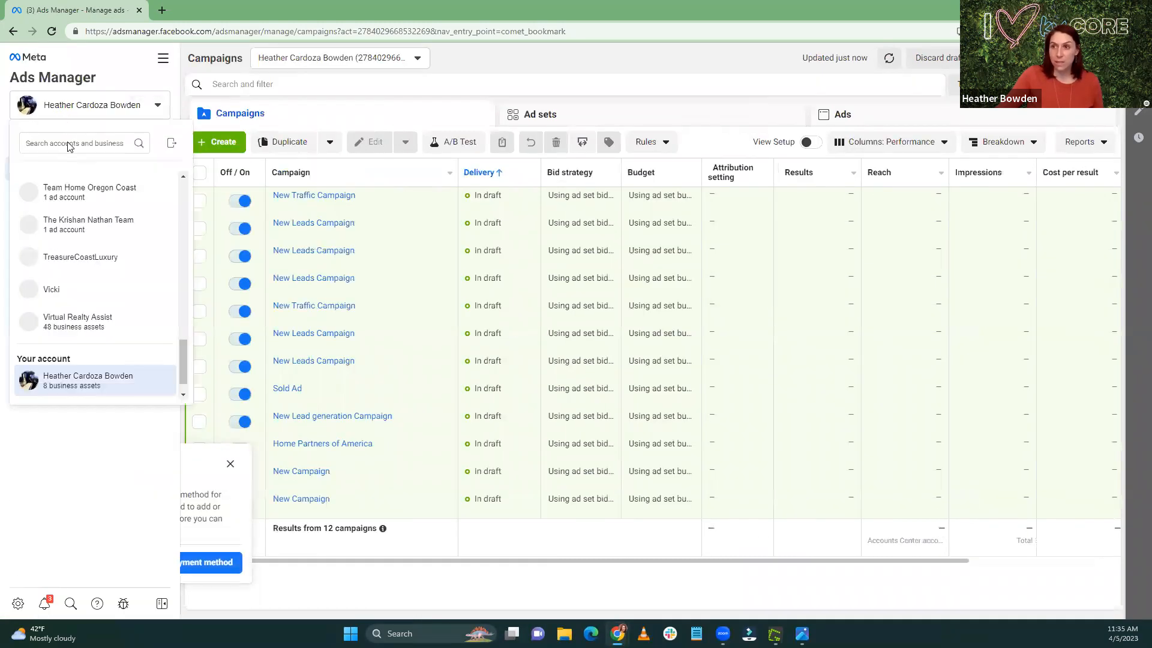
pyautogui.click(73, 142)
pyautogui.write('work')
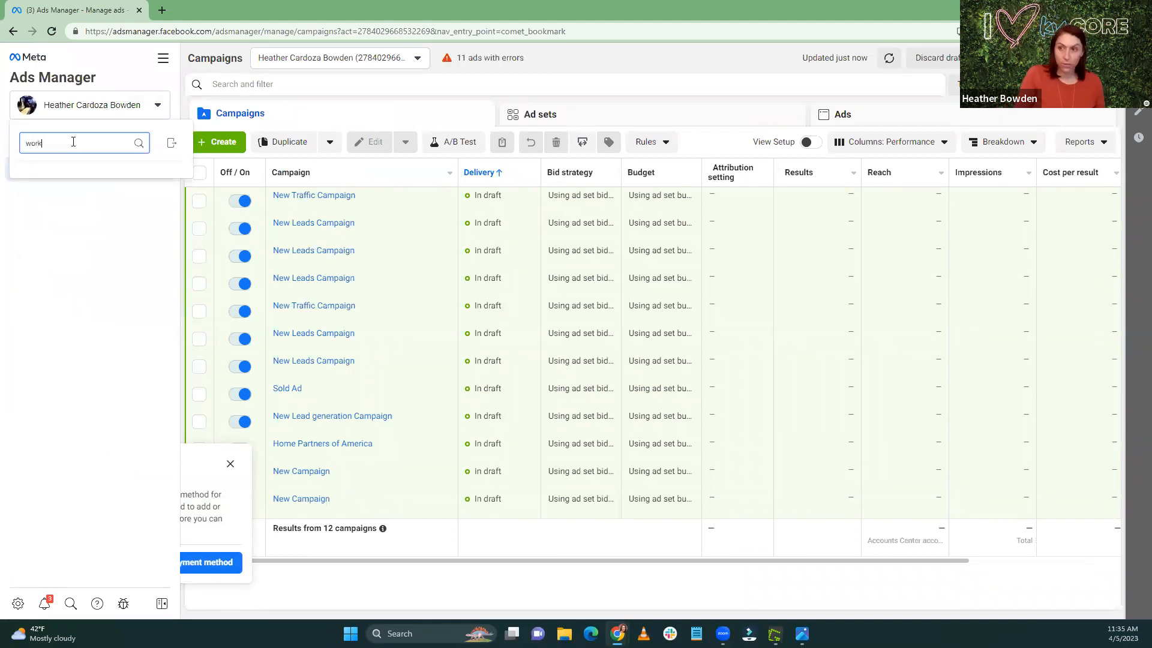
pyautogui.click(93, 182)
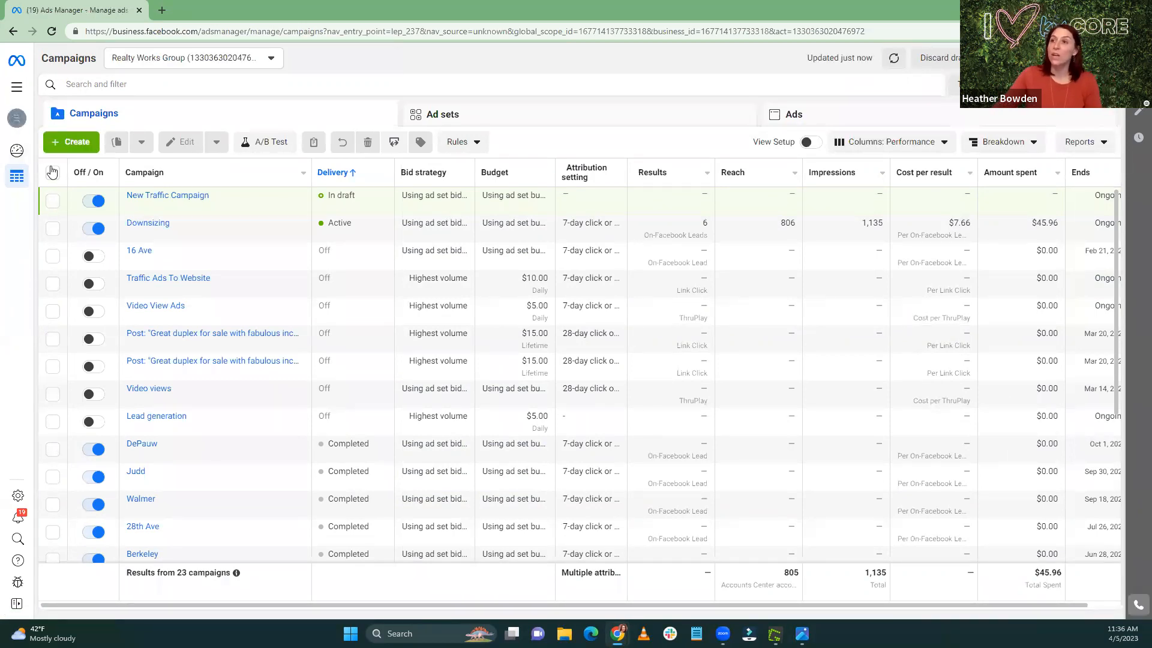
pyautogui.click(18, 89)
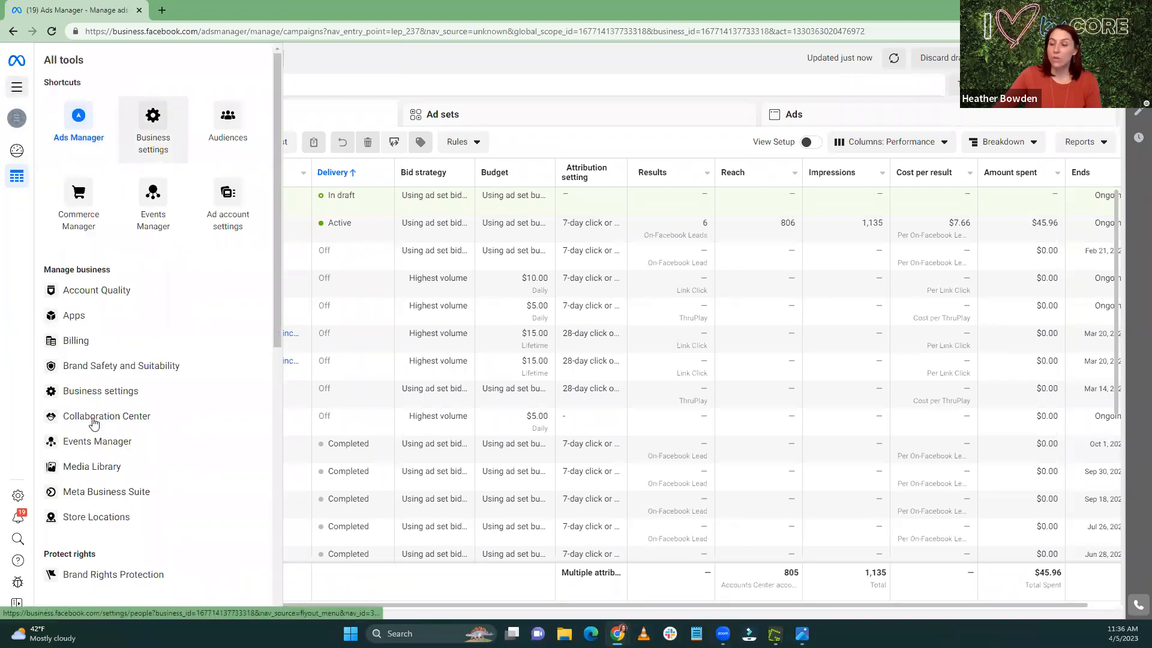
pyautogui.click(87, 442)
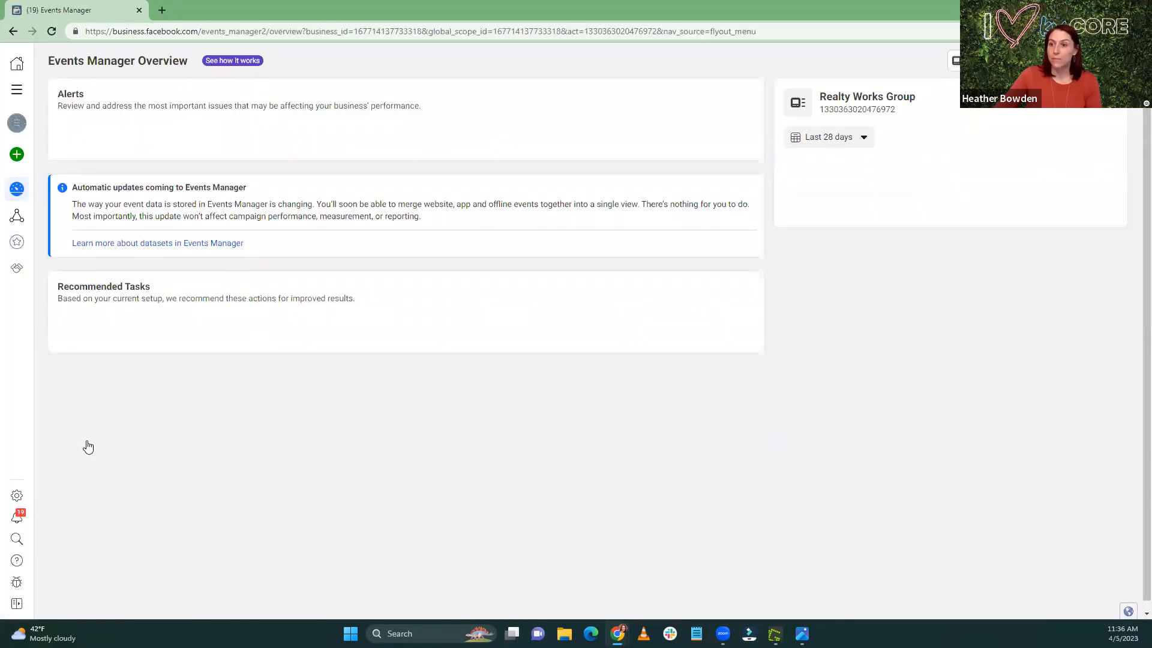
pyautogui.moveTo(18, 225)
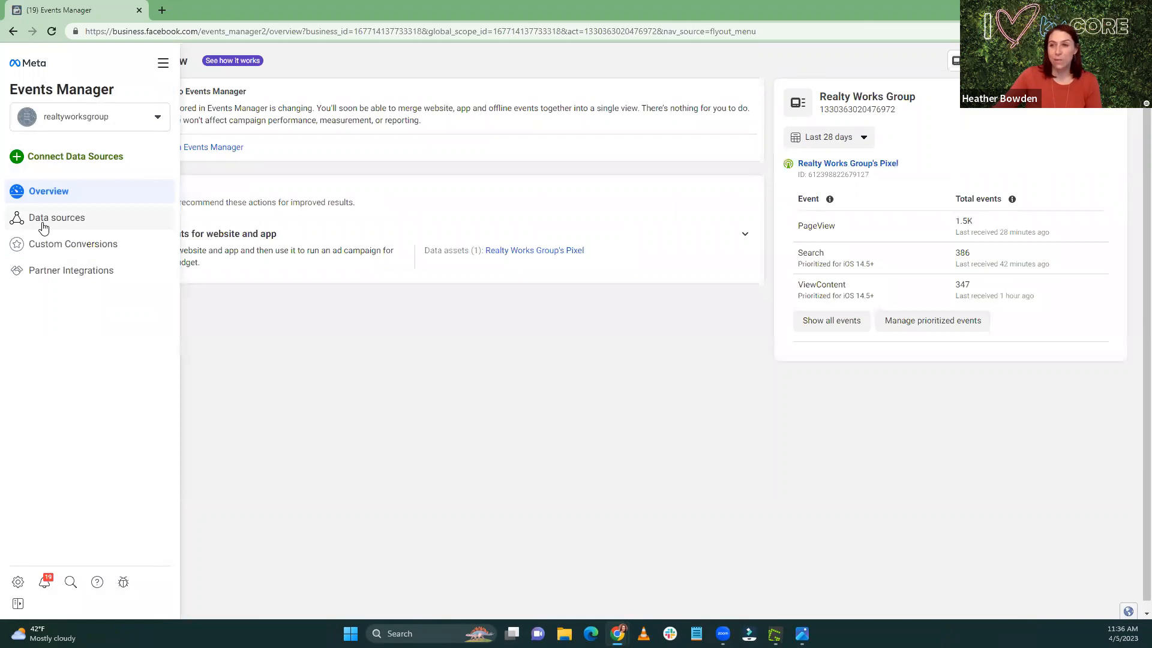
pyautogui.click(43, 225)
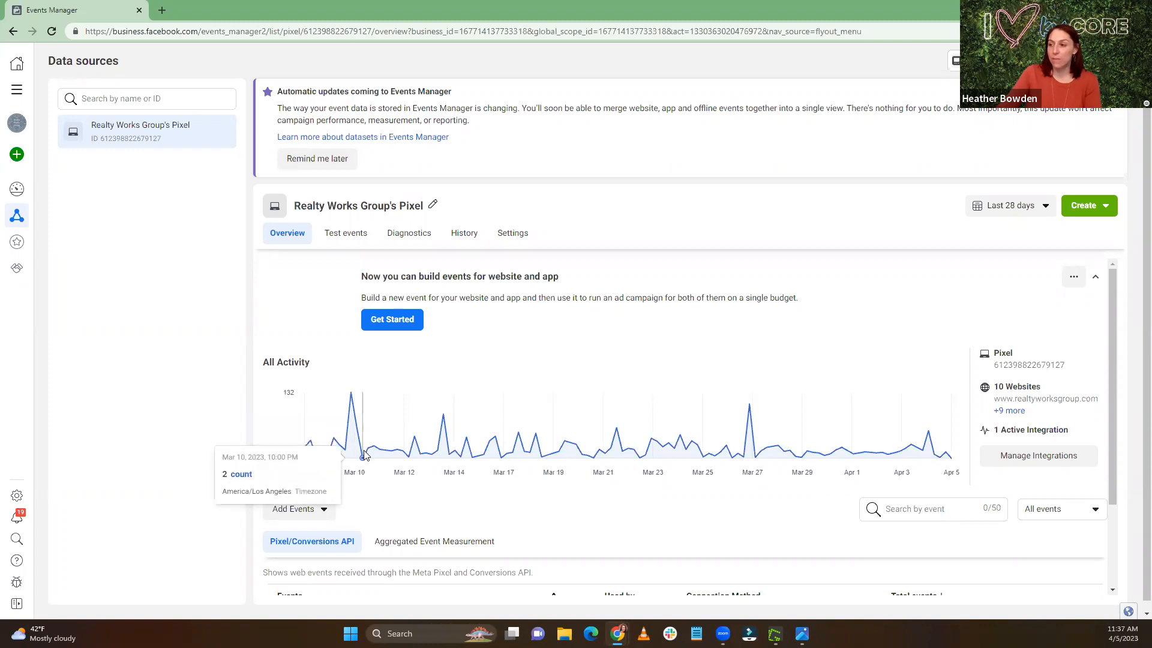
pyautogui.moveTo(352, 456)
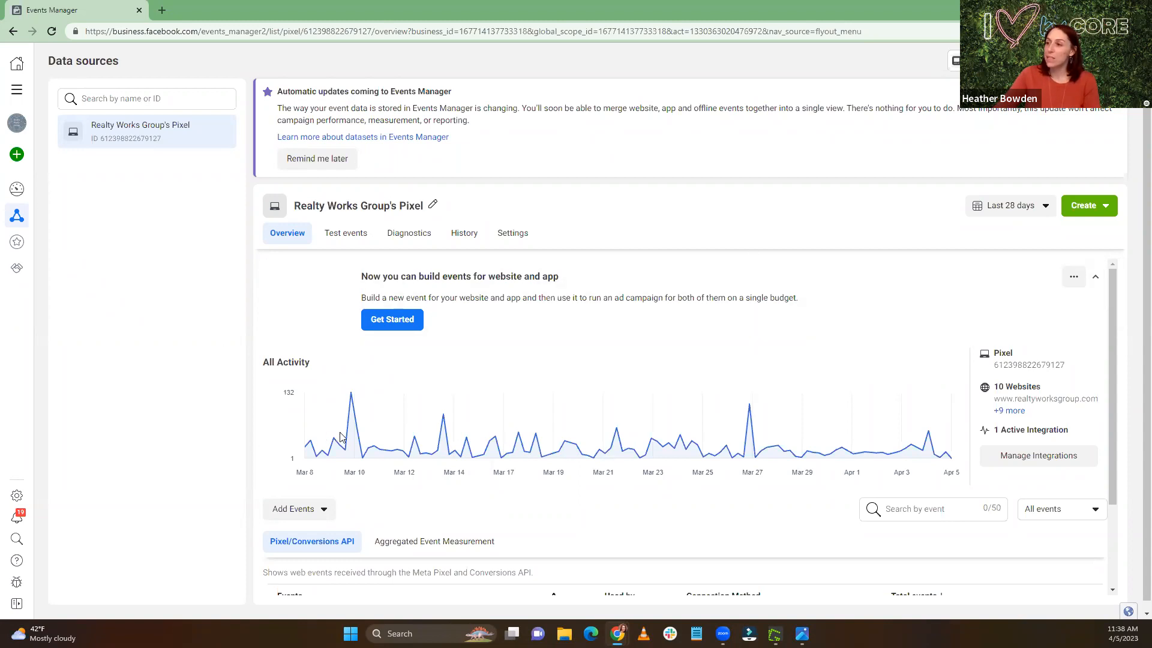
pyautogui.scroll(-2, 592, 452)
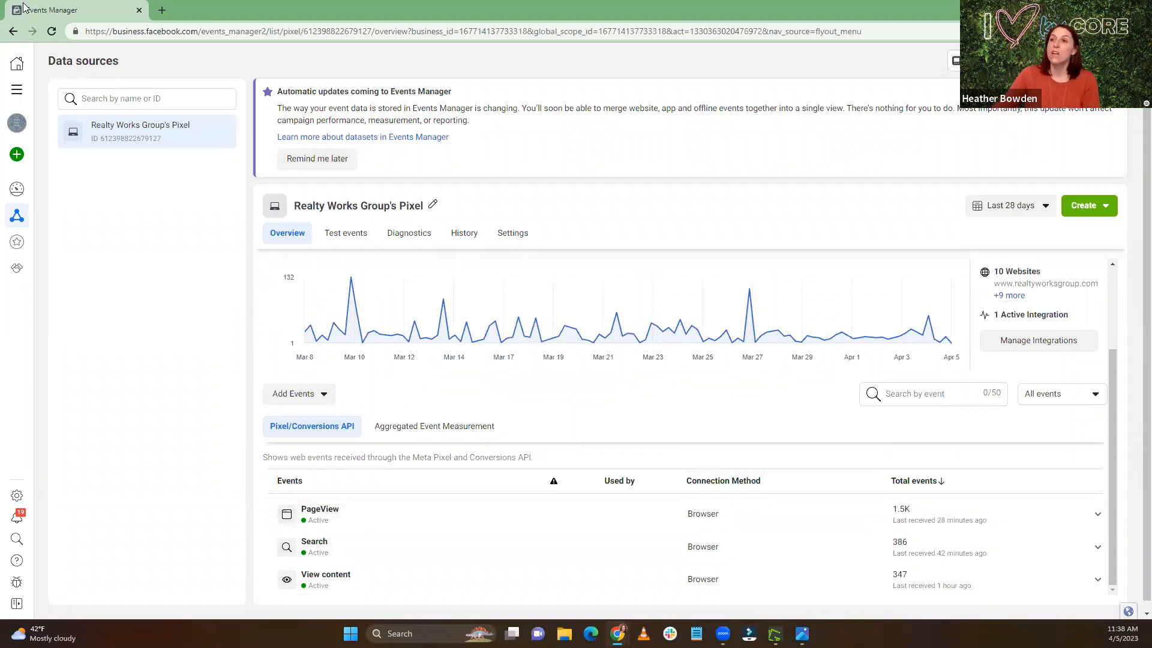
# Step: Return to Ads Manager and create a new auction campaign with the Traffic objective
pyautogui.moveTo(22, 155)
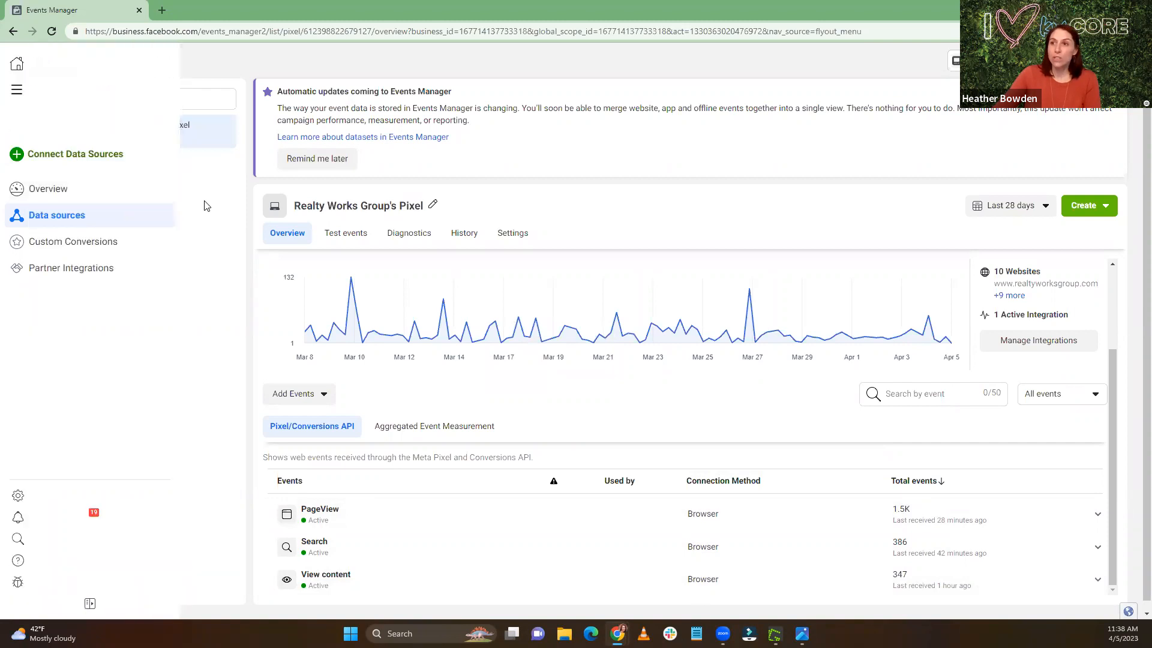
pyautogui.click(18, 91)
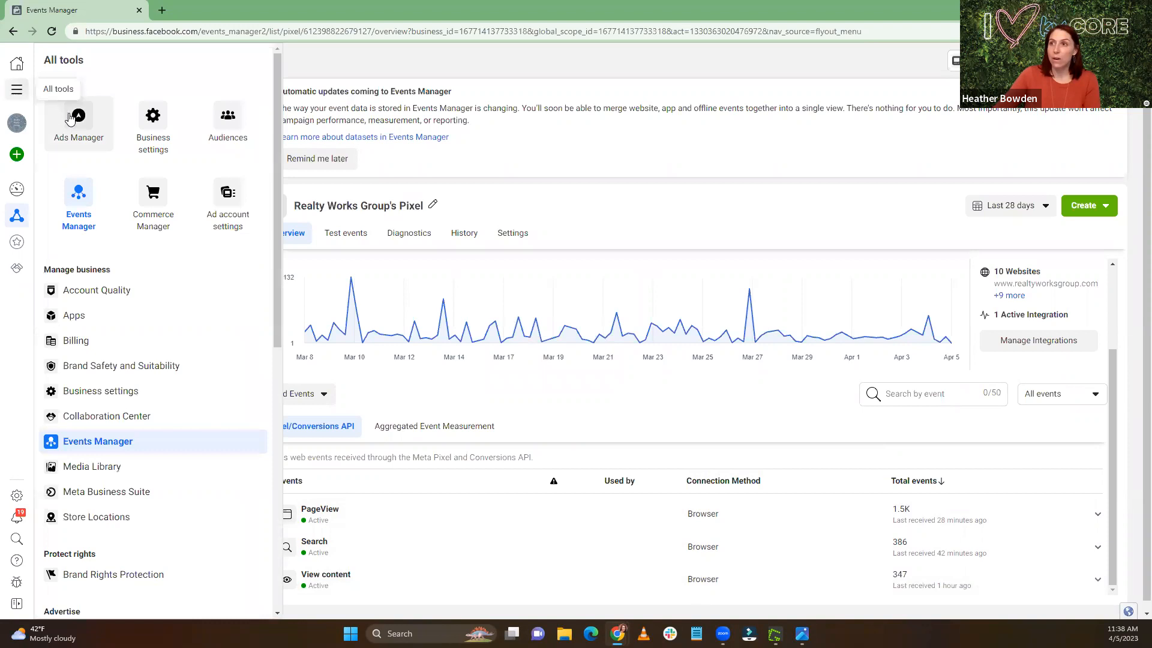
pyautogui.click(83, 126)
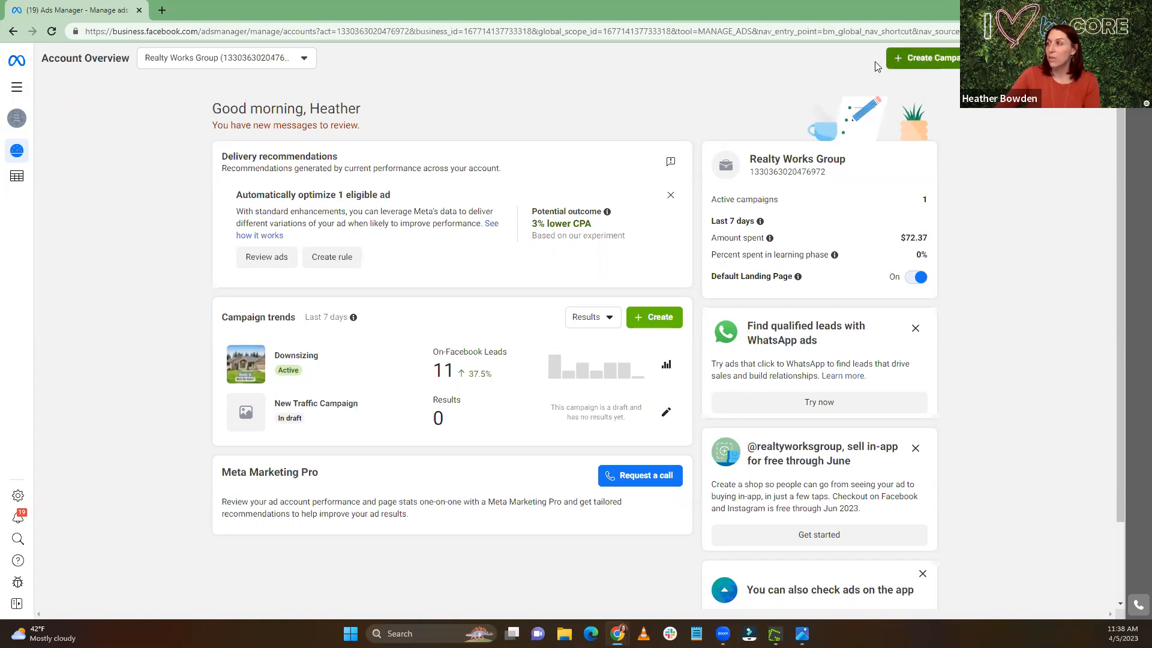
pyautogui.click(929, 61)
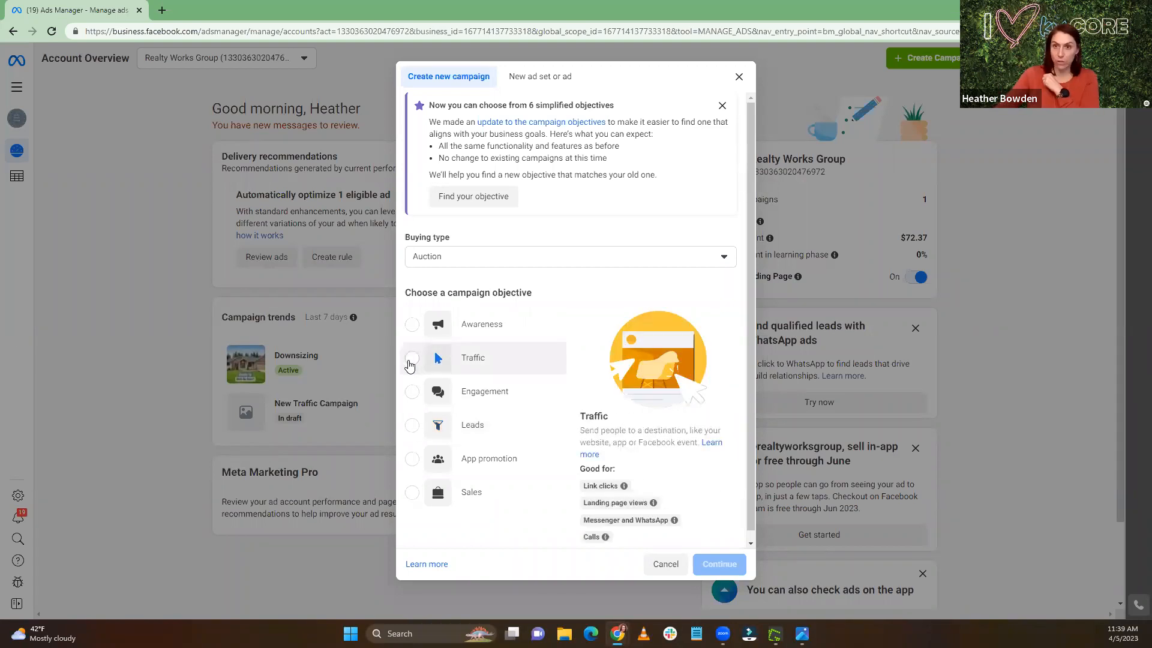
pyautogui.click(411, 359)
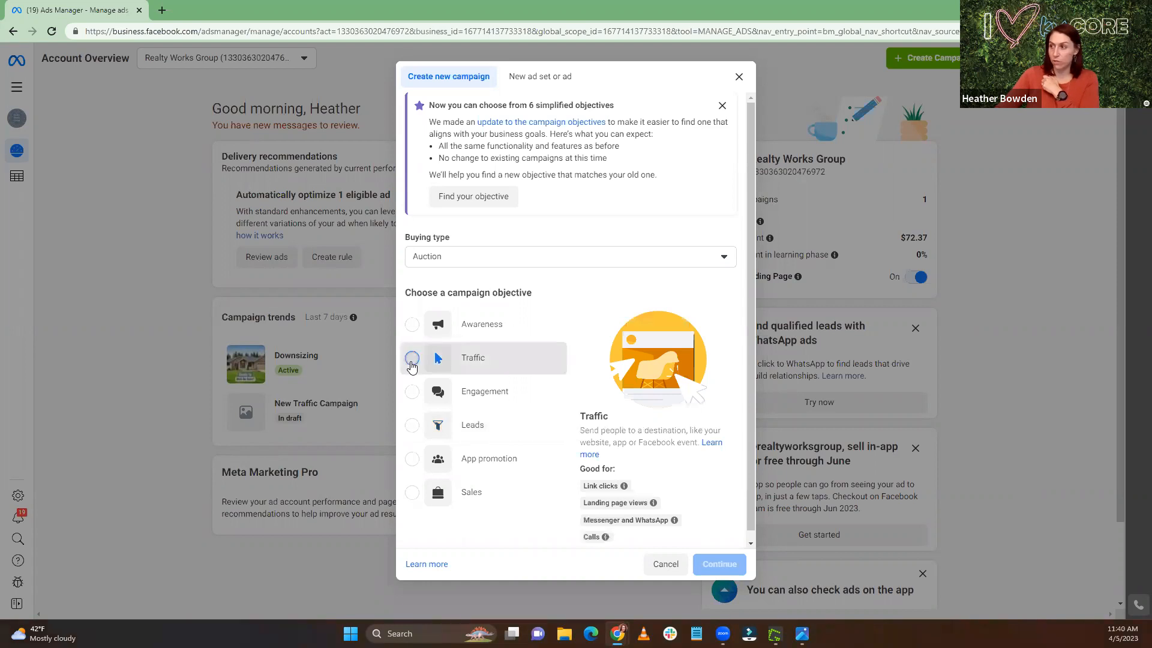
pyautogui.click(723, 566)
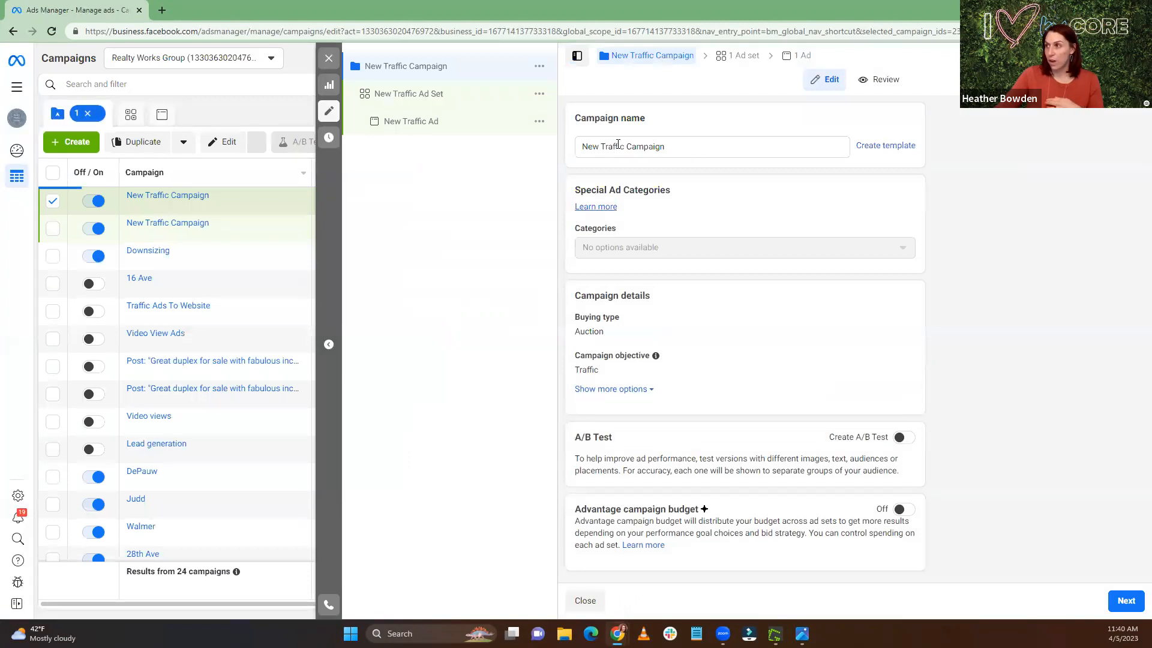
# Step: Declare Housing as the campaign's special ad category and continue to the ad set
pyautogui.click(630, 275)
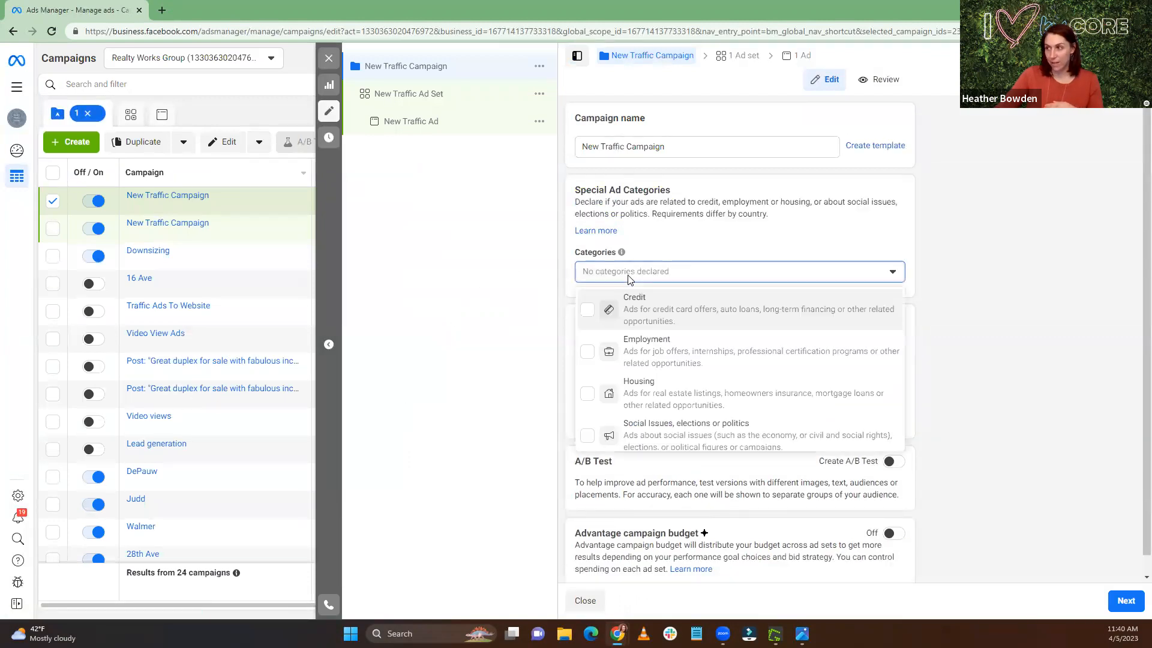
pyautogui.click(588, 395)
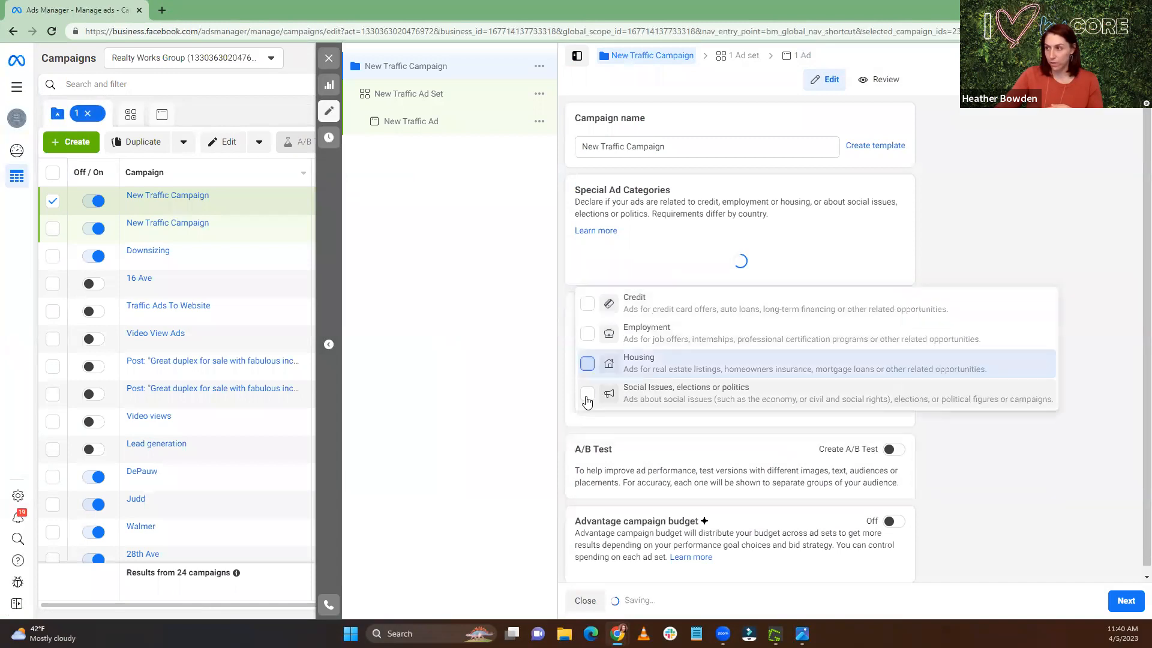
pyautogui.click(523, 340)
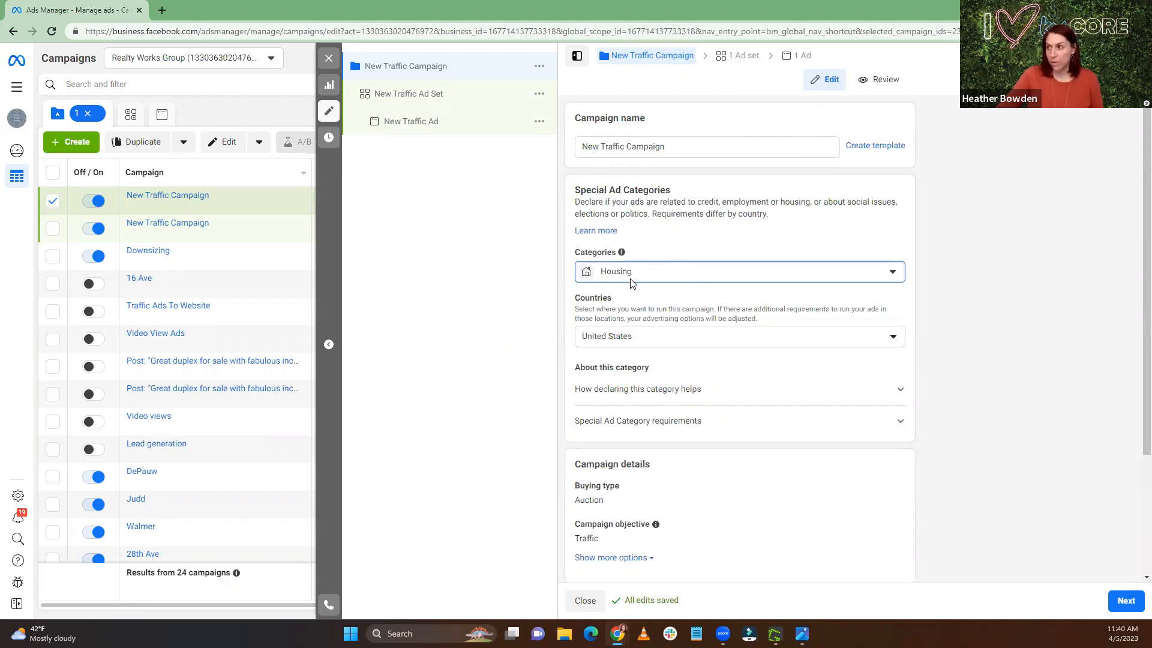
pyautogui.scroll(-2, 631, 282)
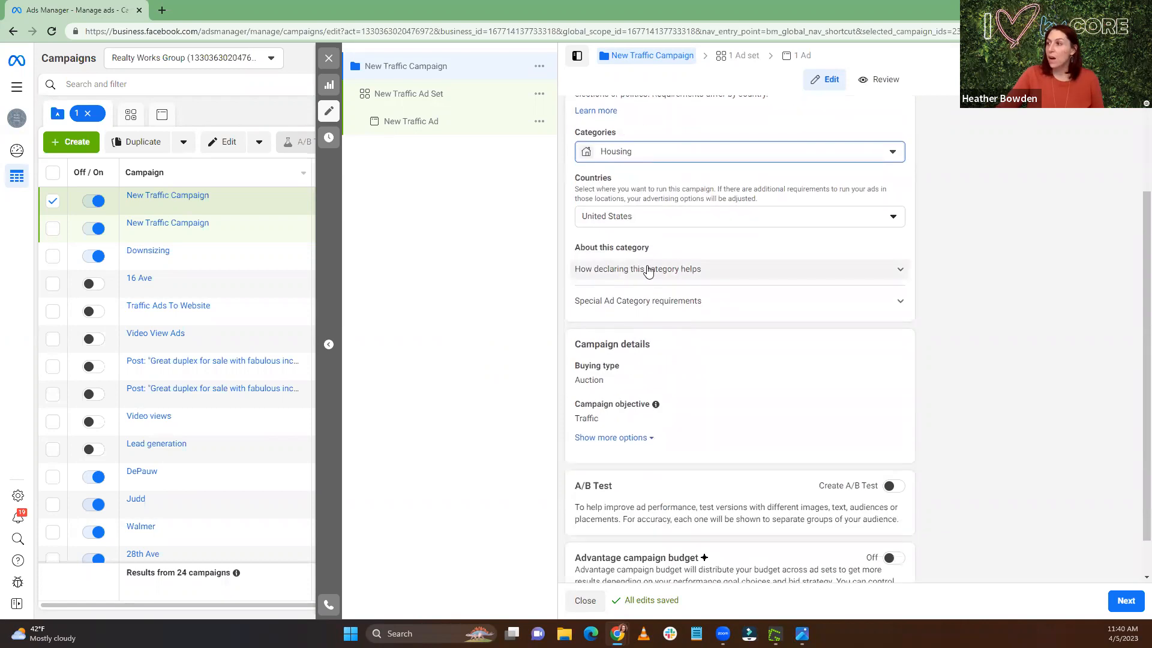
pyautogui.scroll(-1, 648, 271)
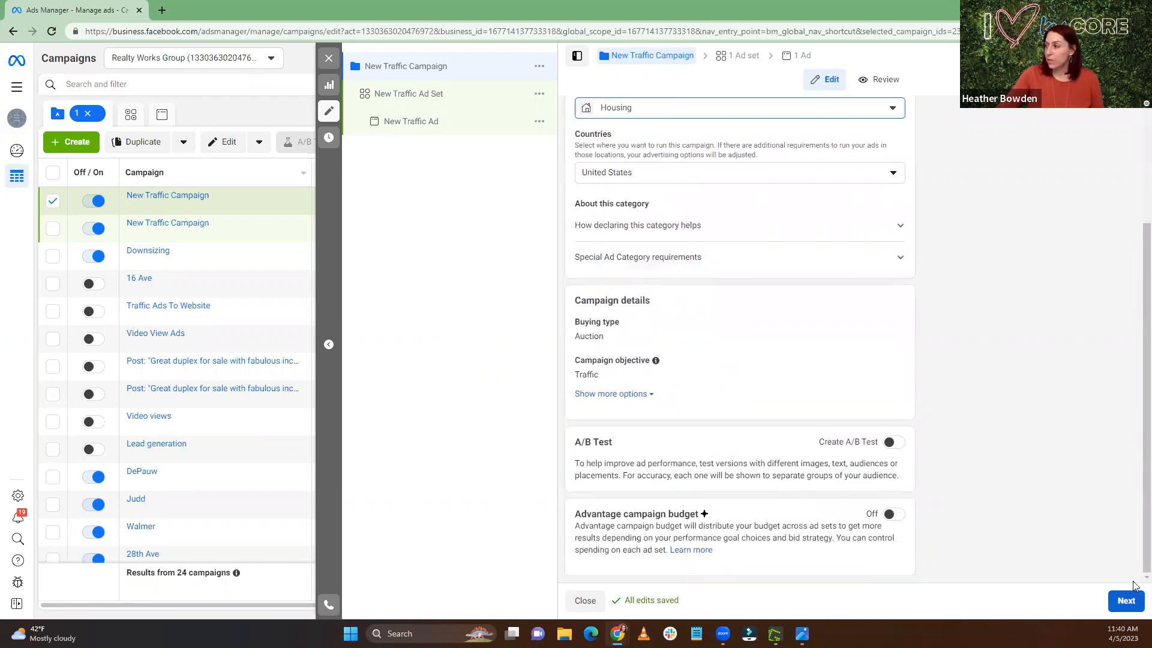
pyautogui.click(1130, 601)
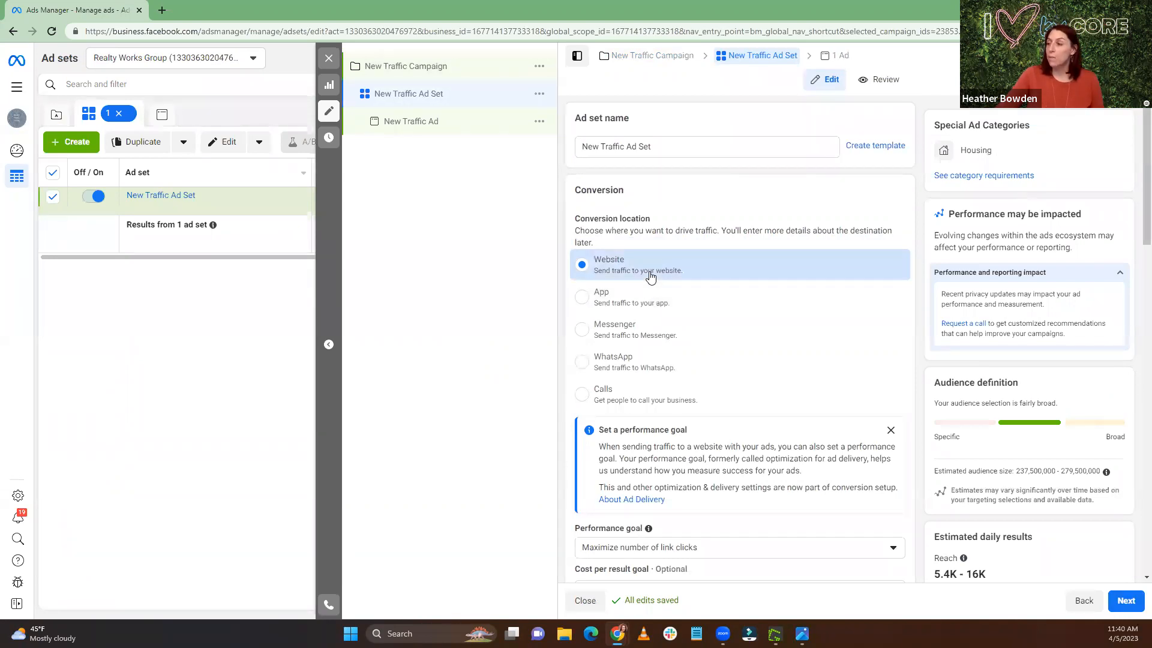
# Step: Go back to the campaign level and rename the campaign as Seller Retargeting Ad
pyautogui.scroll(-2, 651, 276)
pyautogui.scroll(2, 651, 275)
pyautogui.click(442, 71)
pyautogui.moveTo(692, 152); pyautogui.dragTo(570, 150)
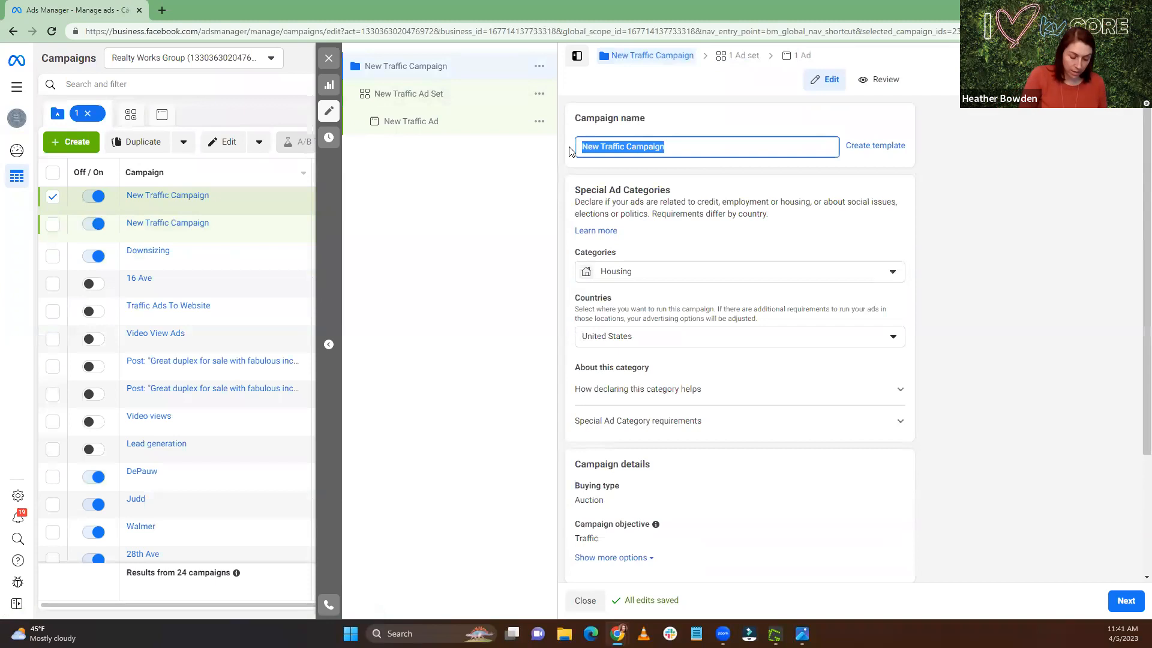
pyautogui.write('SEller')
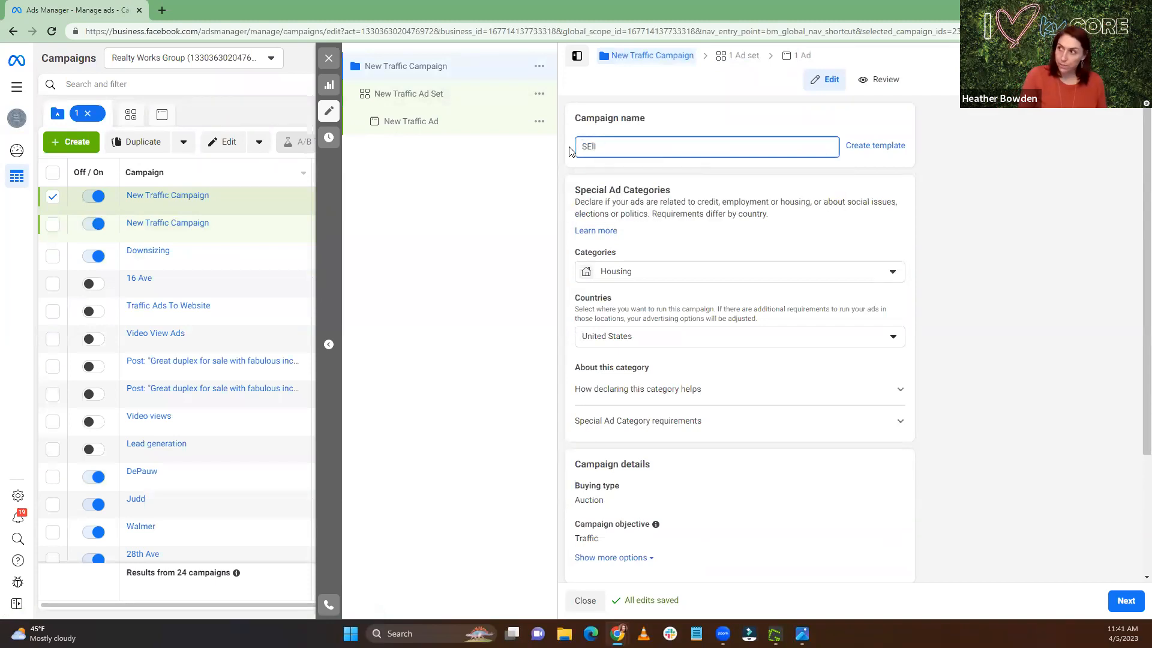
pyautogui.press('BackSpace')
pyautogui.press('BackSpace')
pyautogui.press('BackSpace')
pyautogui.write('el')
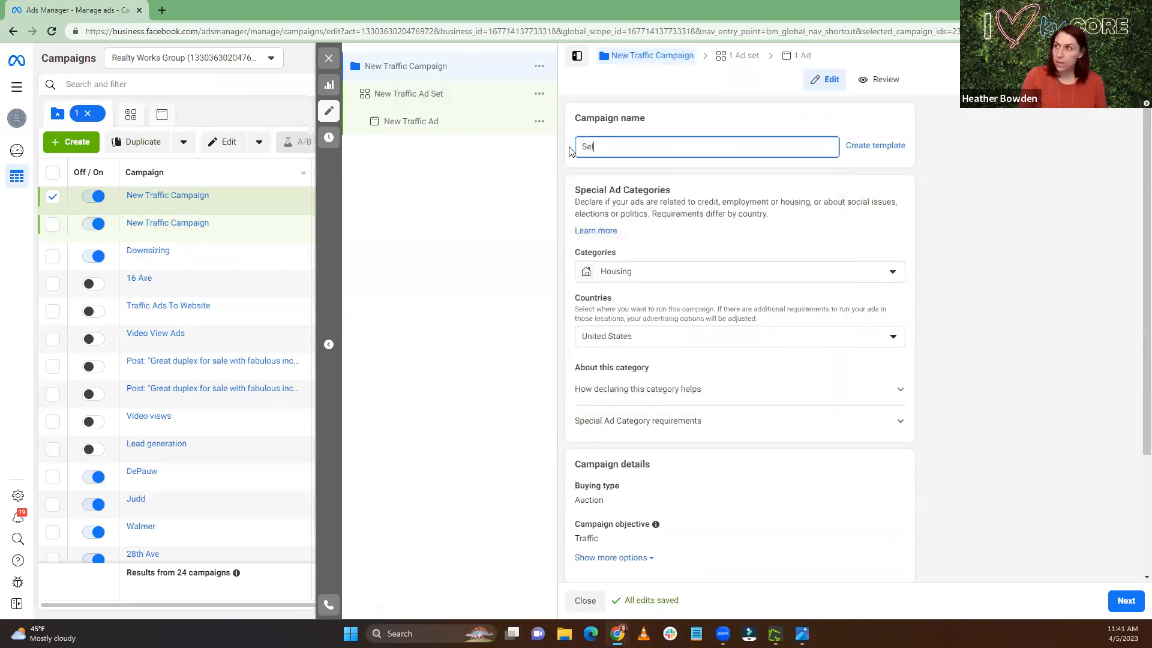
pyautogui.write('ler Re')
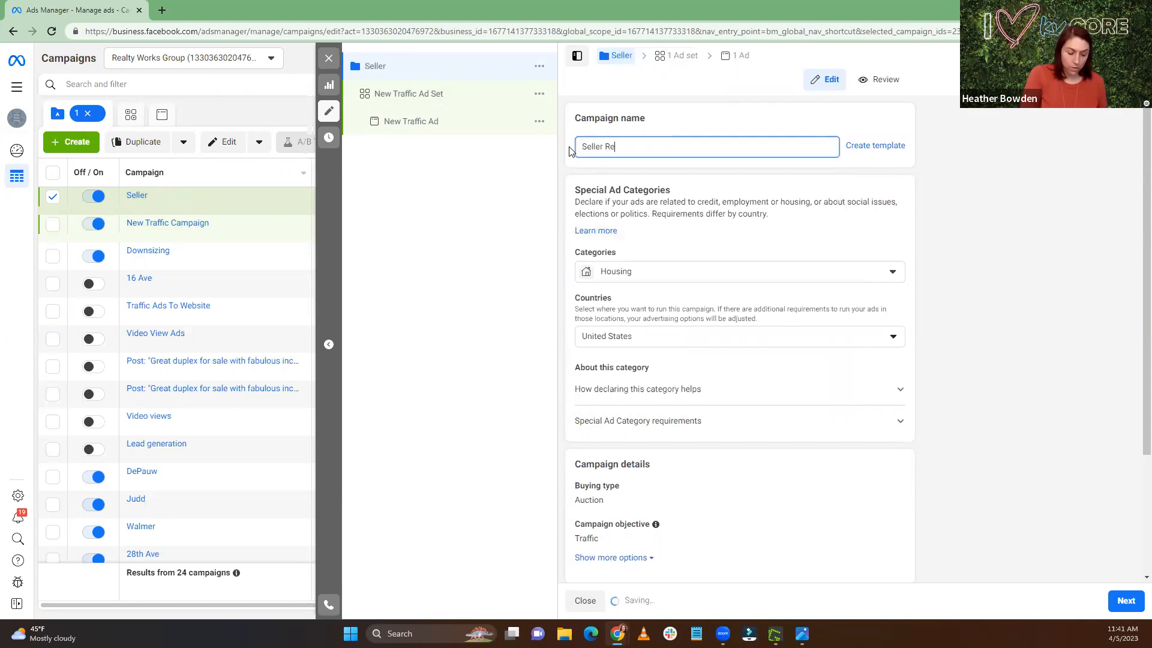
pyautogui.write('targeting Ad')
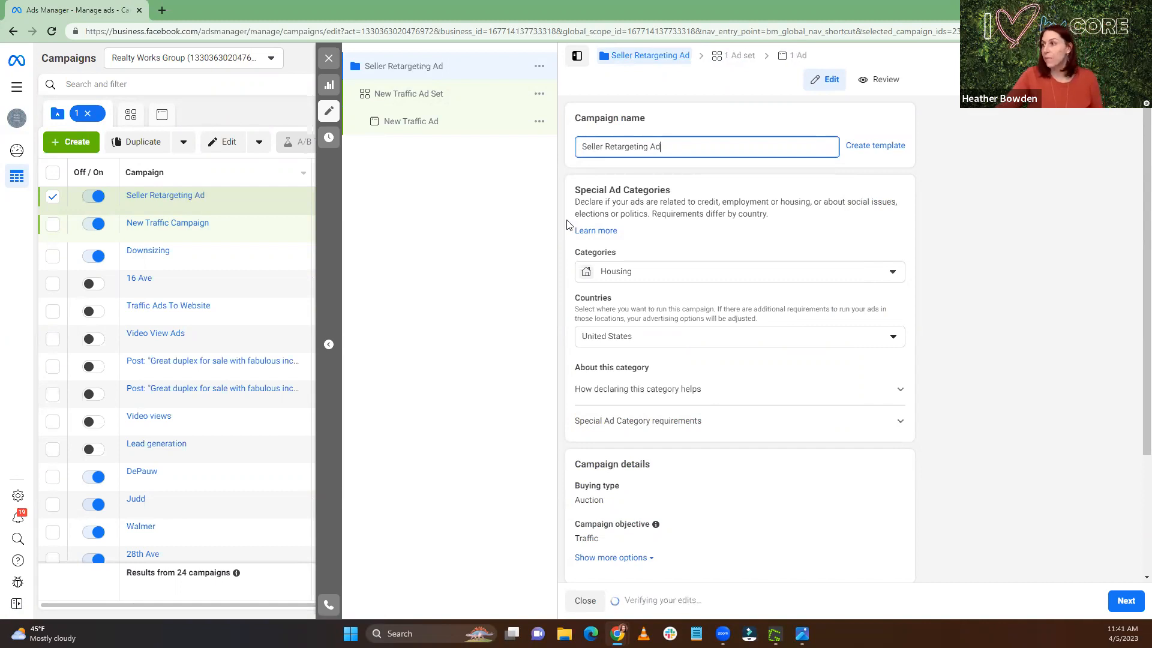
# Step: Continue to the ad set and review its conversion, budget type, schedule and audience settings
pyautogui.scroll(-3, 667, 225)
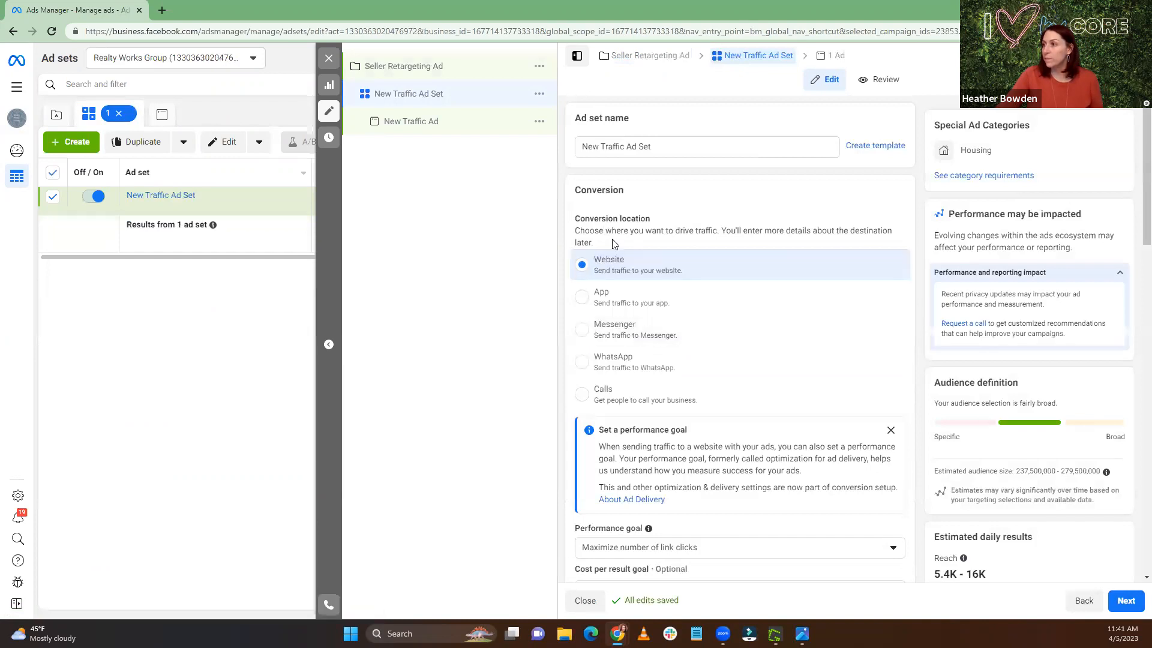
pyautogui.scroll(-6, 671, 259)
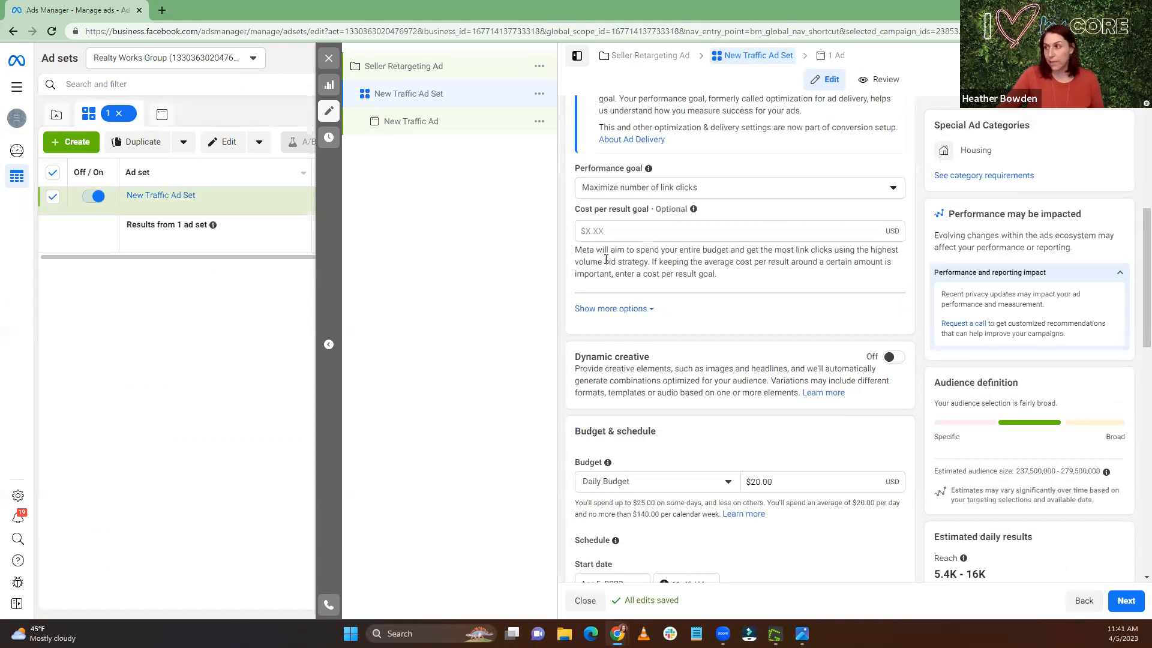
pyautogui.scroll(-2, 776, 466)
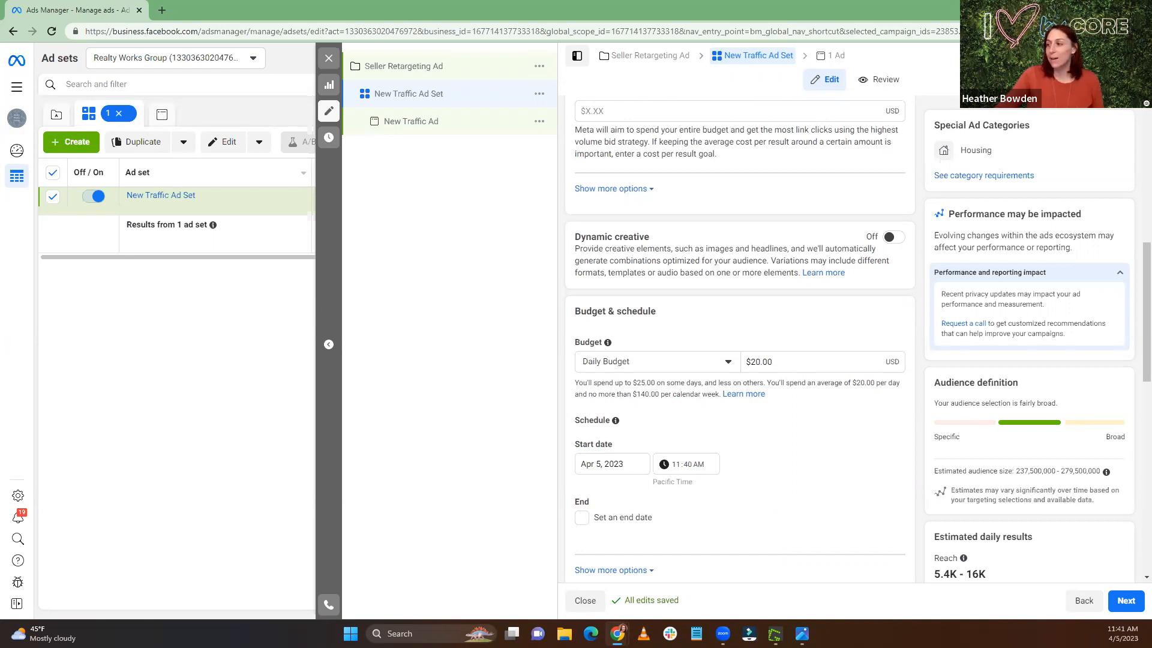
pyautogui.scroll(-1, 758, 398)
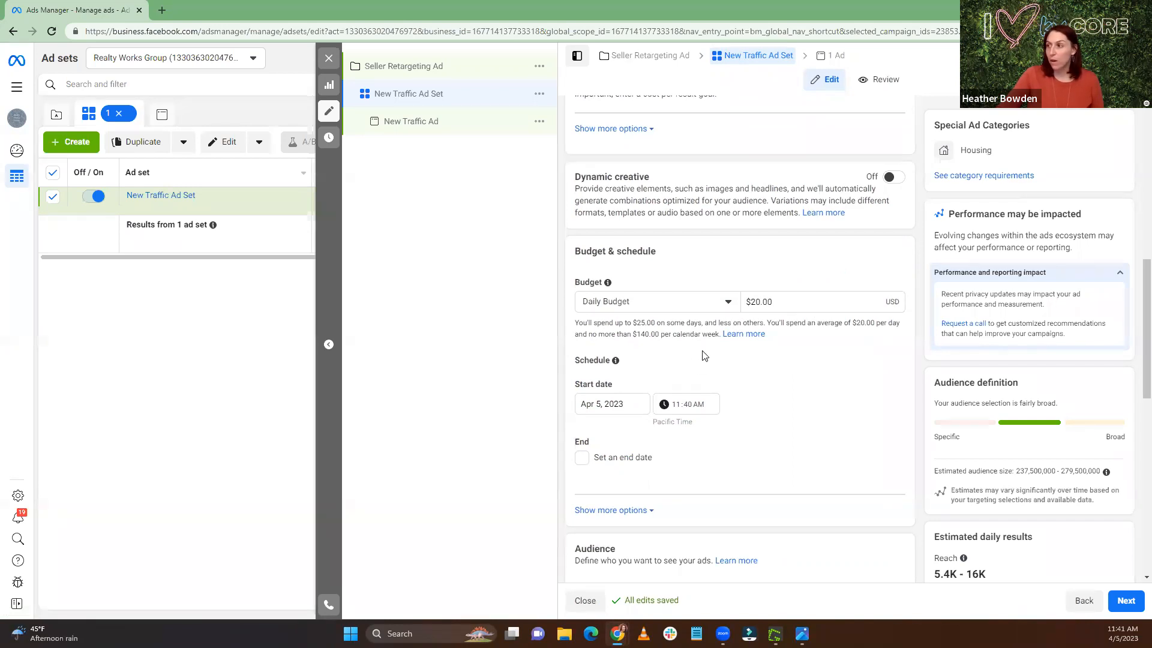
pyautogui.scroll(-1, 705, 355)
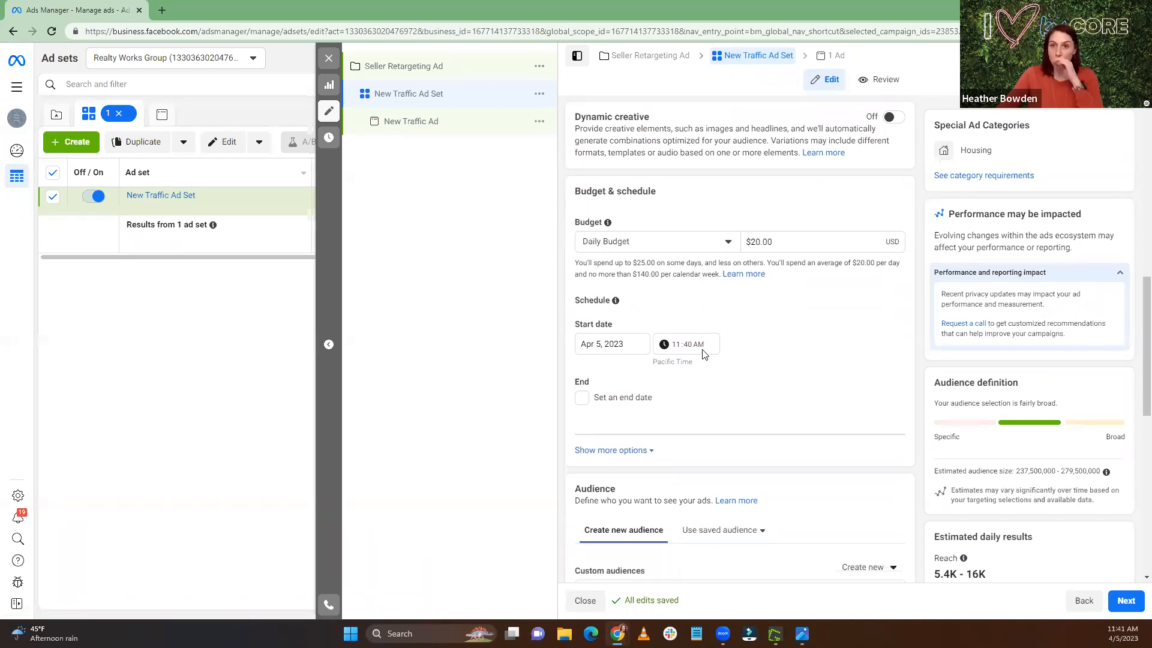
pyautogui.click(660, 240)
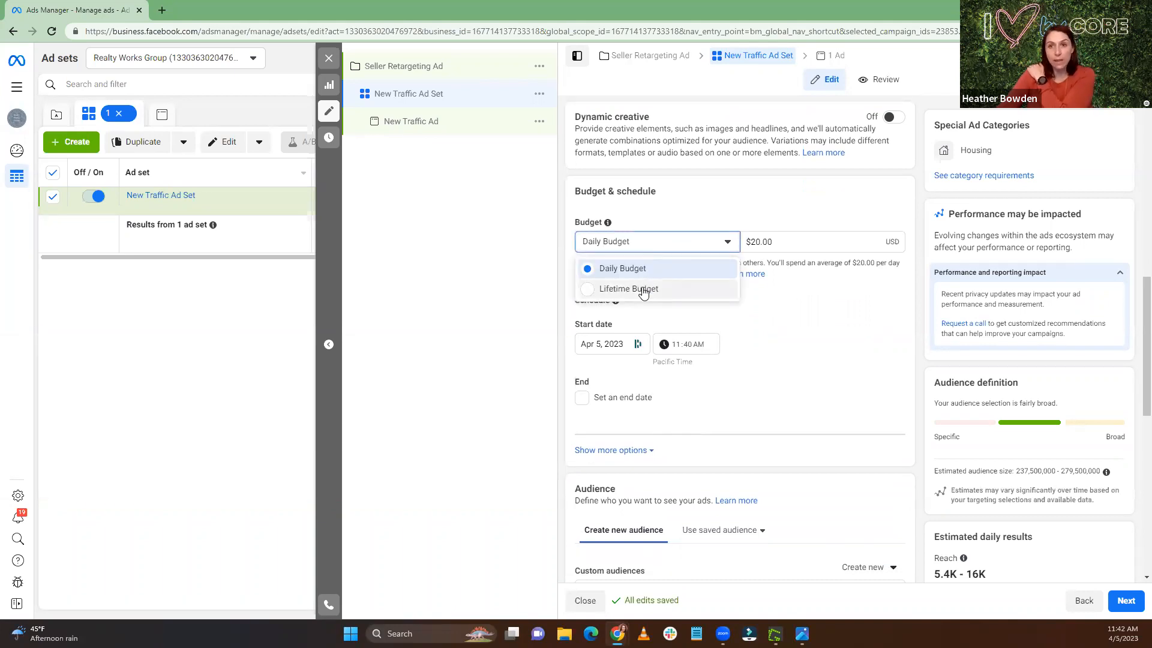
pyautogui.click(811, 343)
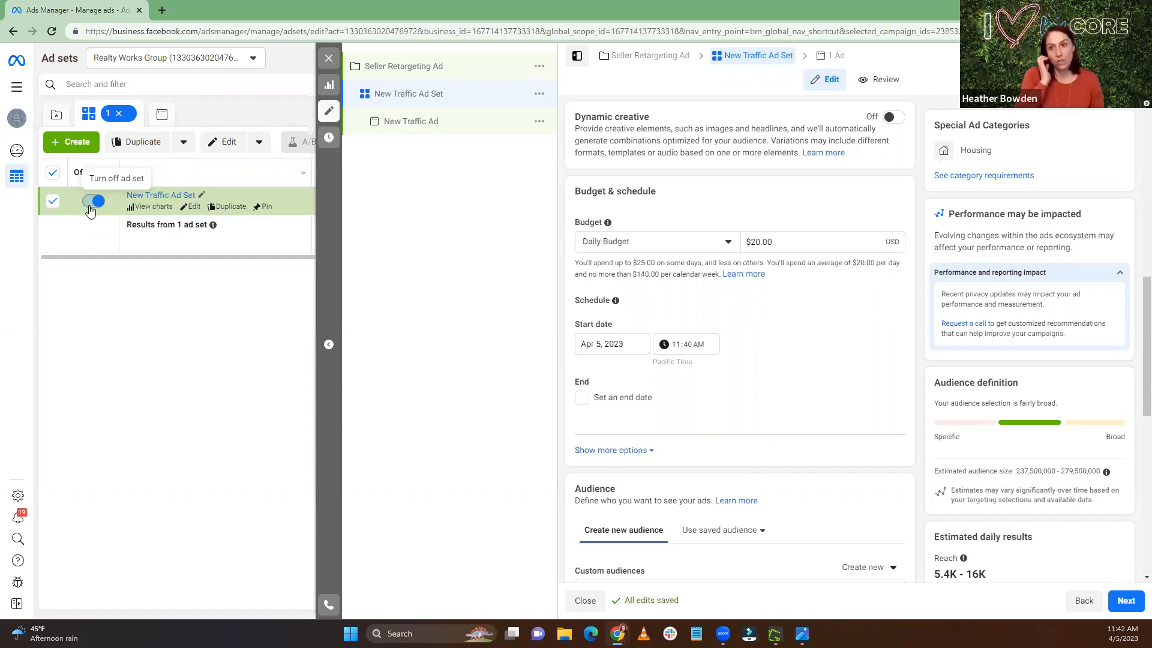
pyautogui.scroll(-2, 716, 323)
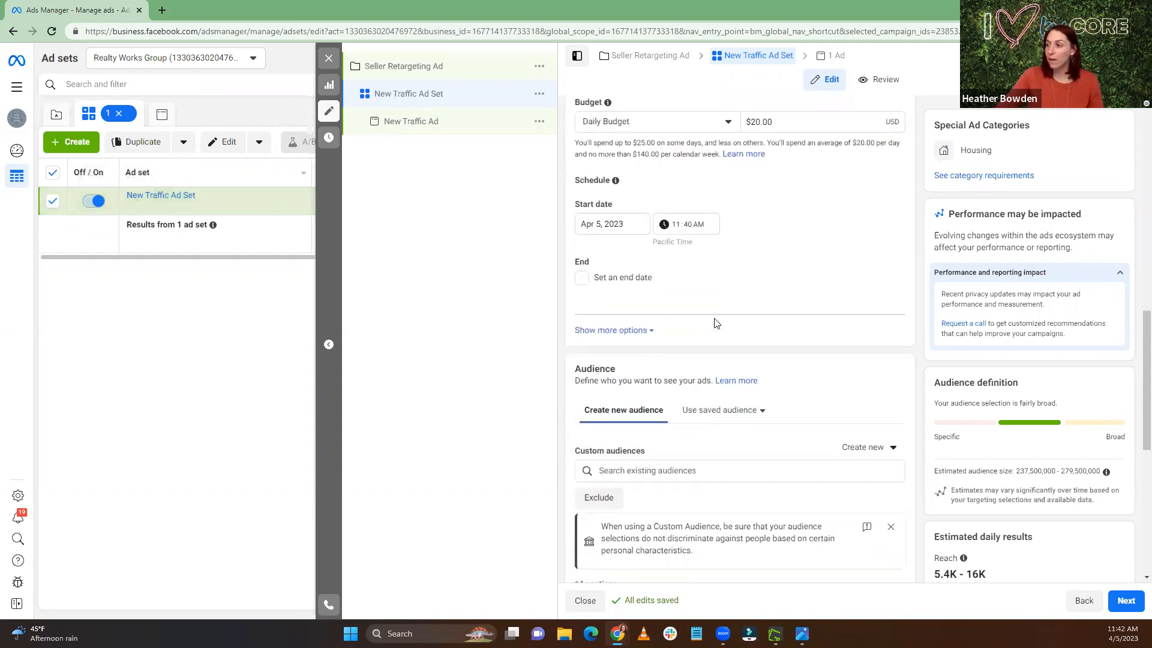
pyautogui.scroll(-2, 715, 323)
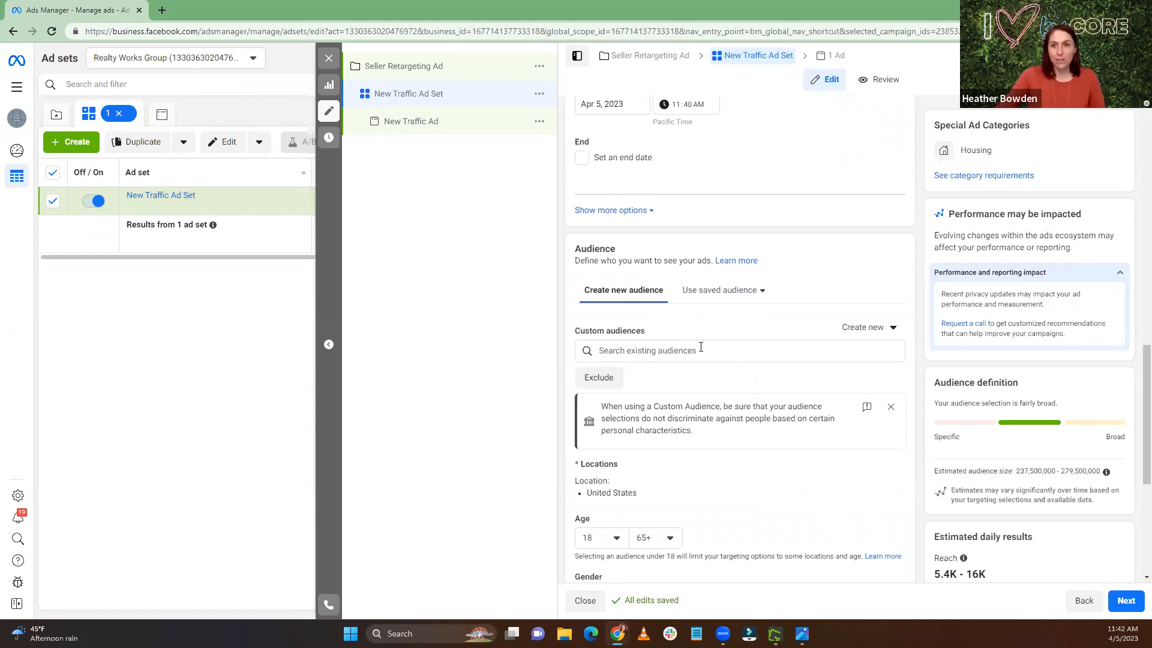
pyautogui.scroll(-3, 723, 313)
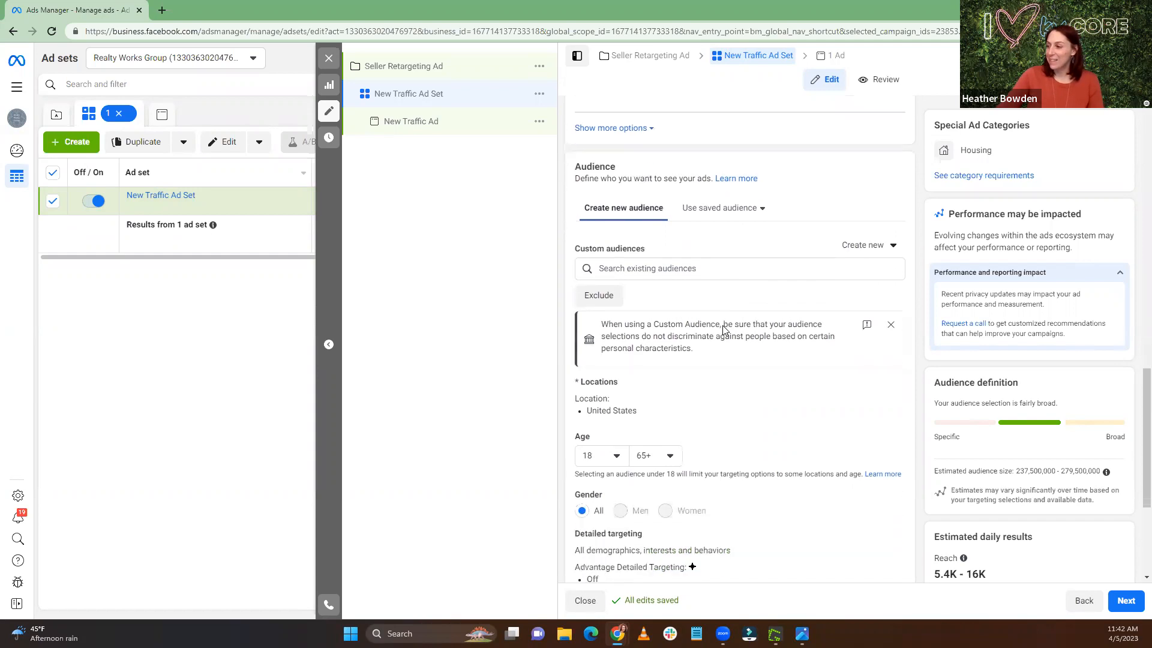
pyautogui.scroll(10, 647, 264)
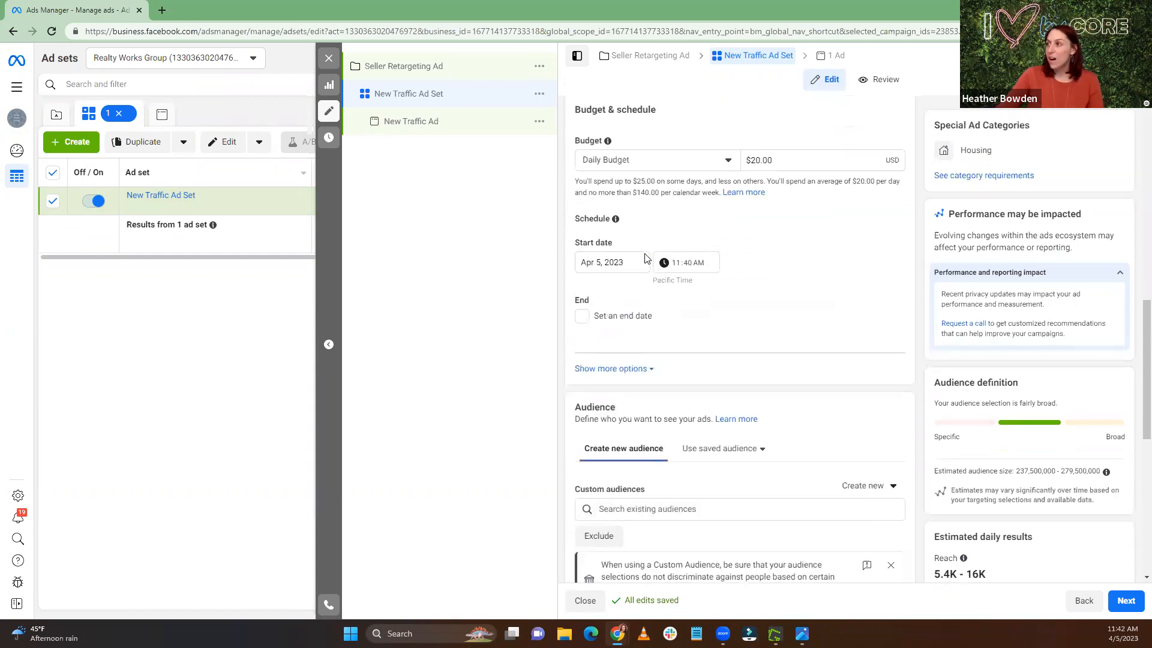
pyautogui.scroll(-6, 727, 383)
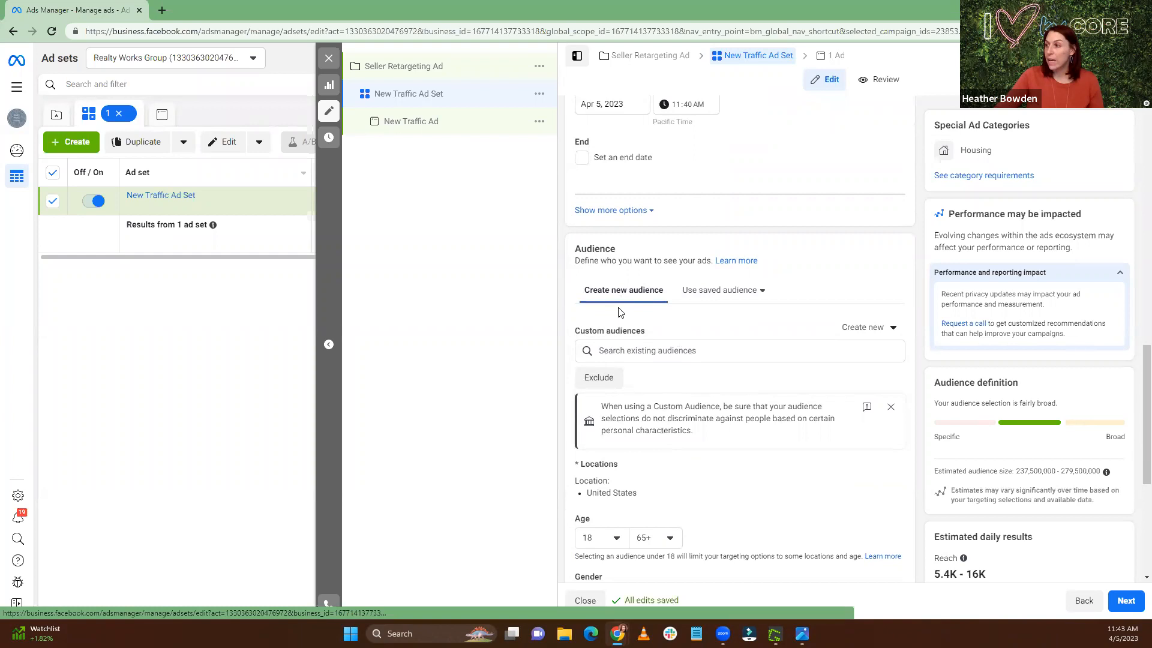
# Step: Start a new custom audience for the ad set with Website as its source, and set the retention to 60 days
pyautogui.click(613, 348)
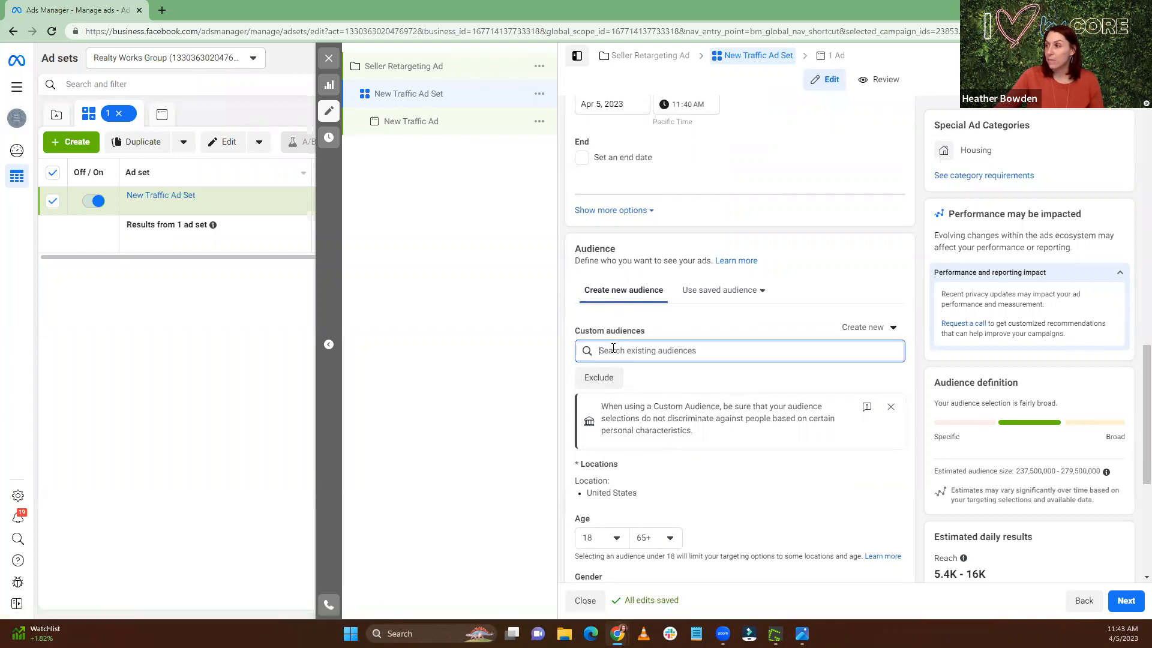
pyautogui.click(864, 327)
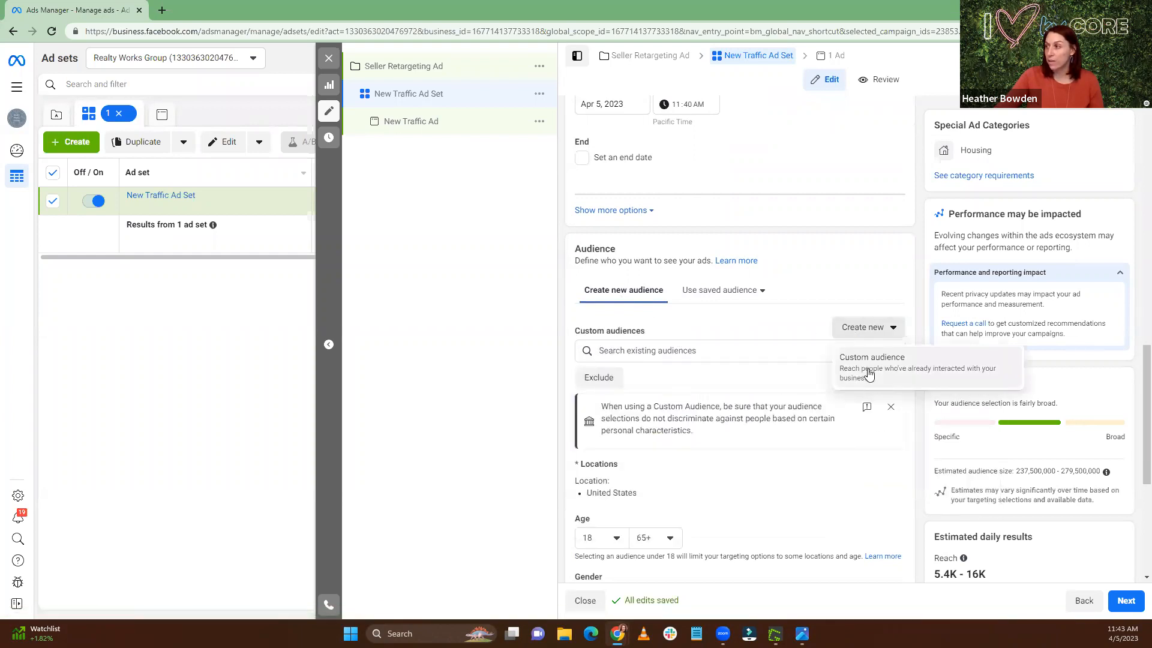
pyautogui.click(869, 372)
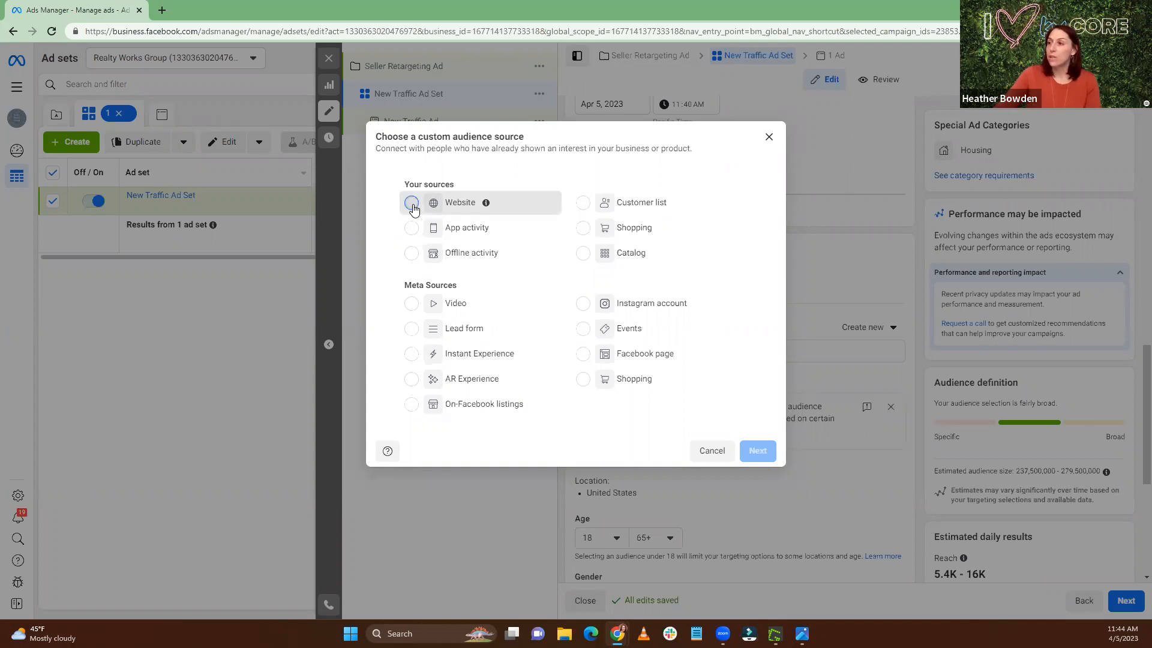
pyautogui.click(412, 205)
pyautogui.click(763, 454)
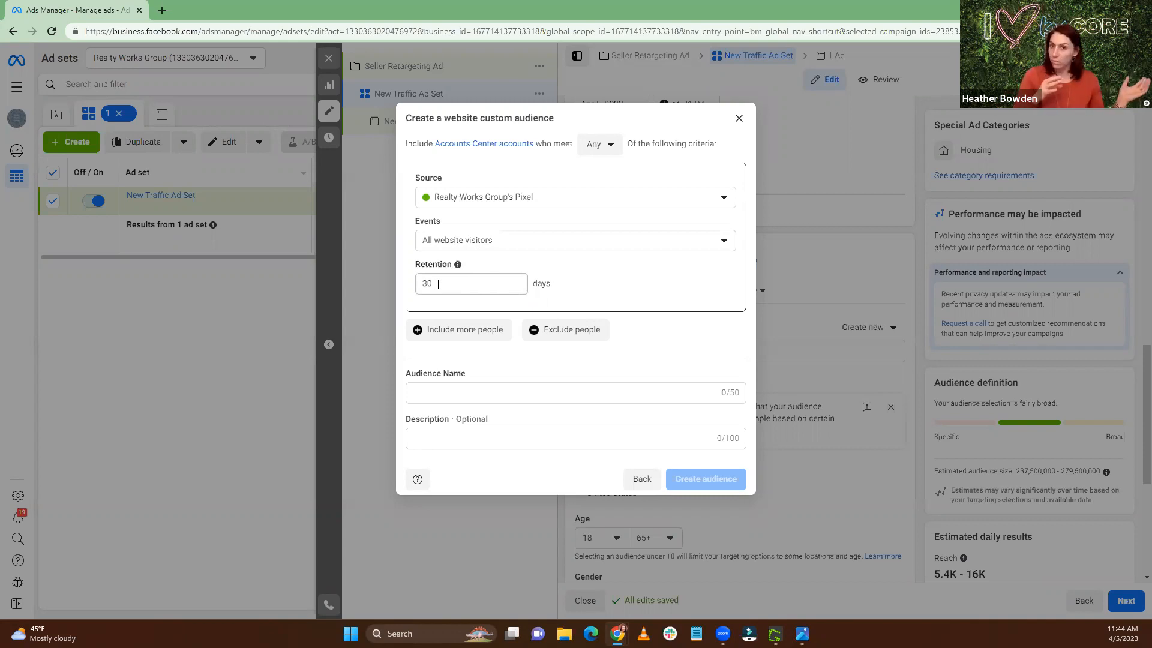
pyautogui.moveTo(438, 284); pyautogui.dragTo(417, 286)
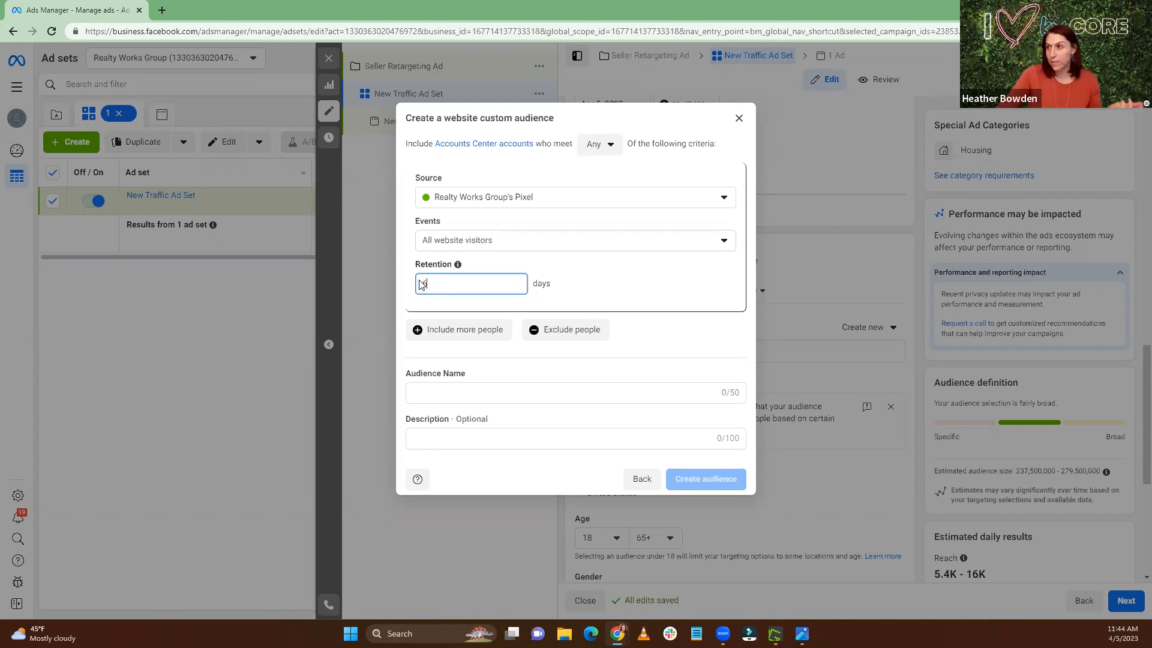
pyautogui.click(599, 298)
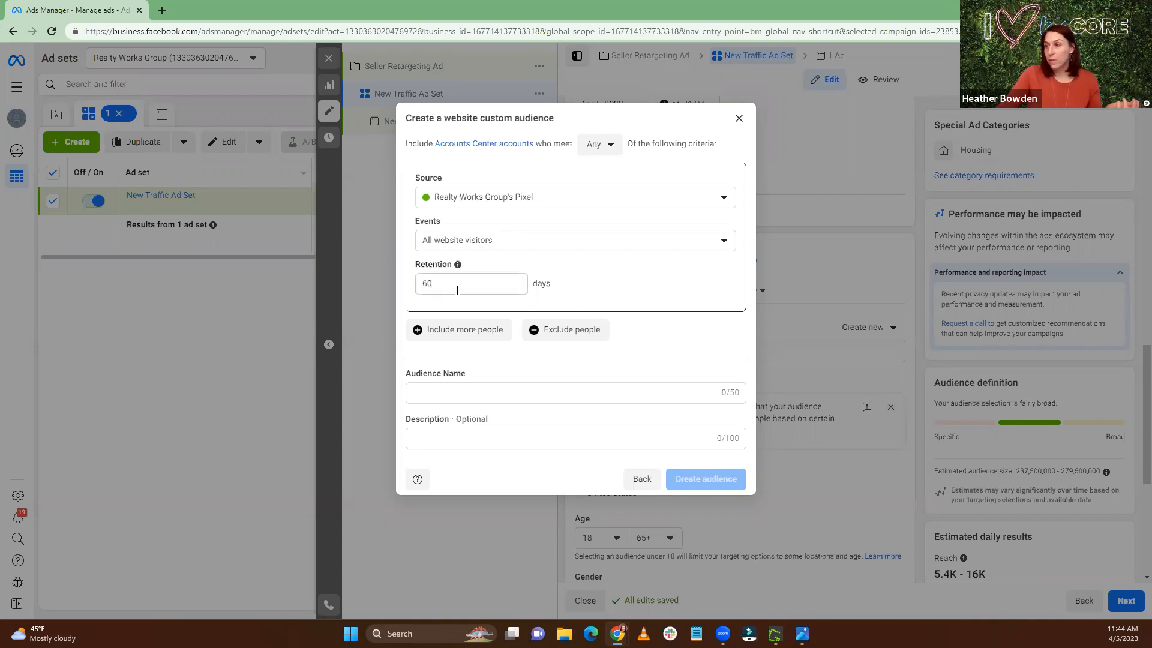
pyautogui.click(439, 338)
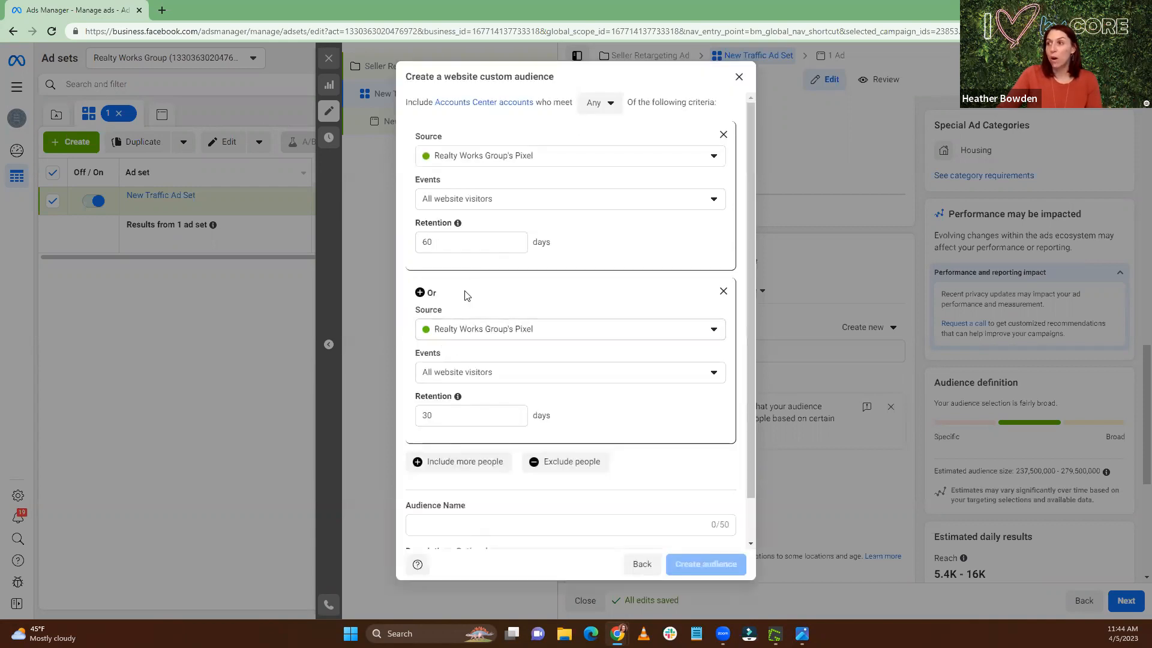
pyautogui.click(463, 332)
pyautogui.click(463, 334)
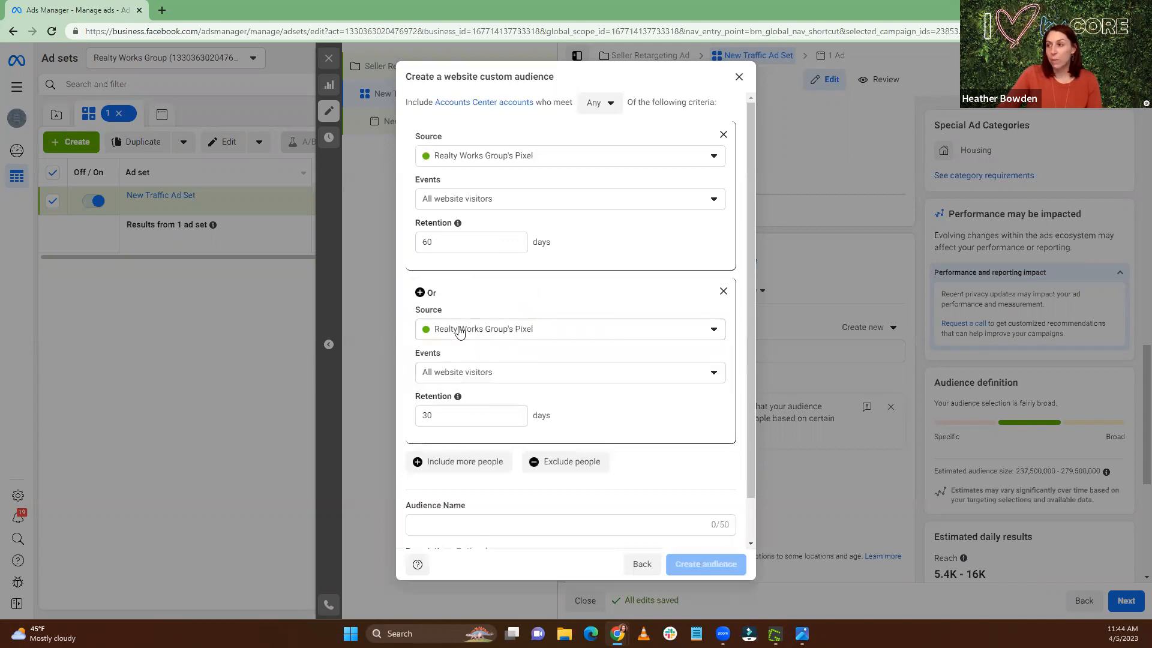
pyautogui.click(723, 292)
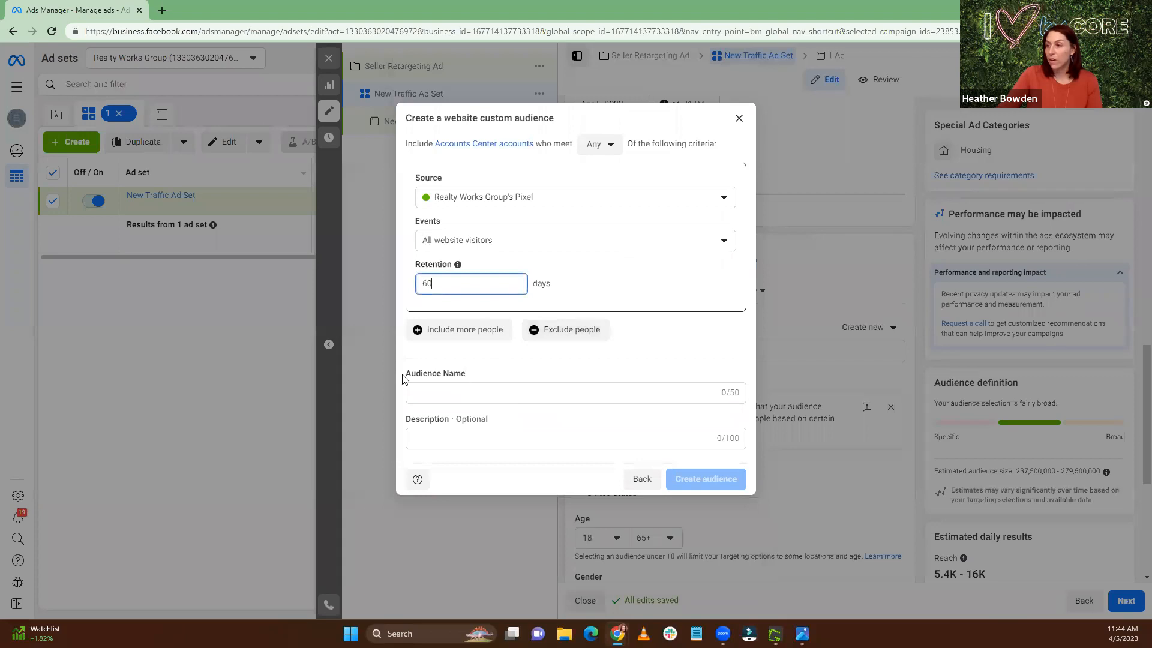
# Step: Name the custom audience Website Visitors Last 60 Days
pyautogui.click(430, 388)
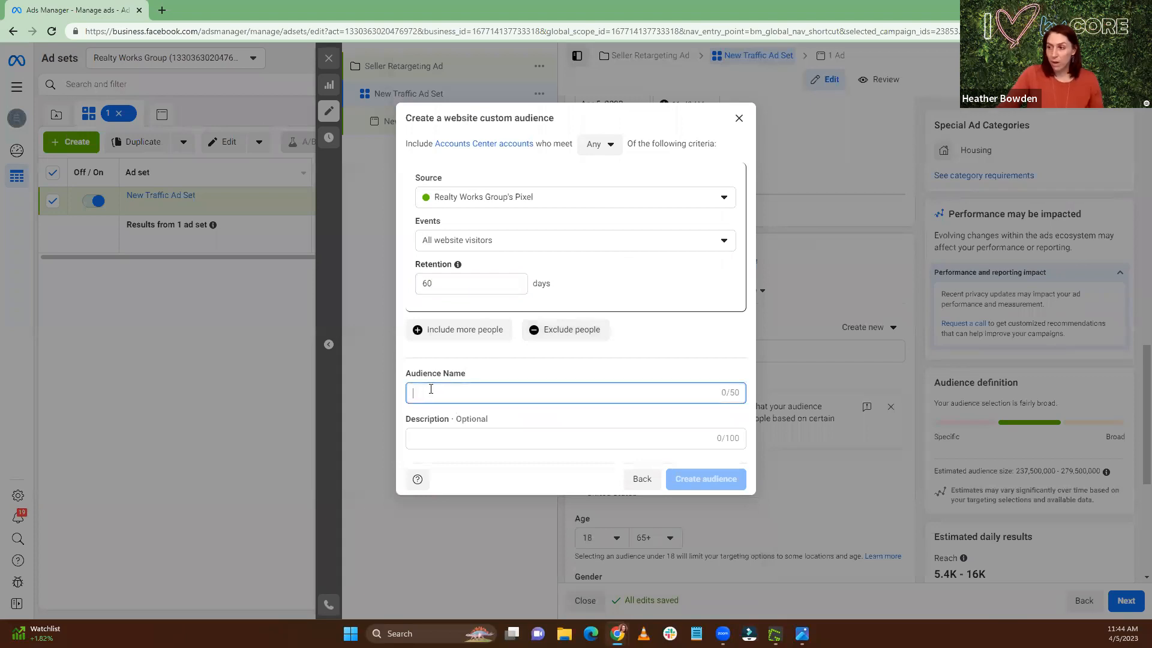
pyautogui.write('We')
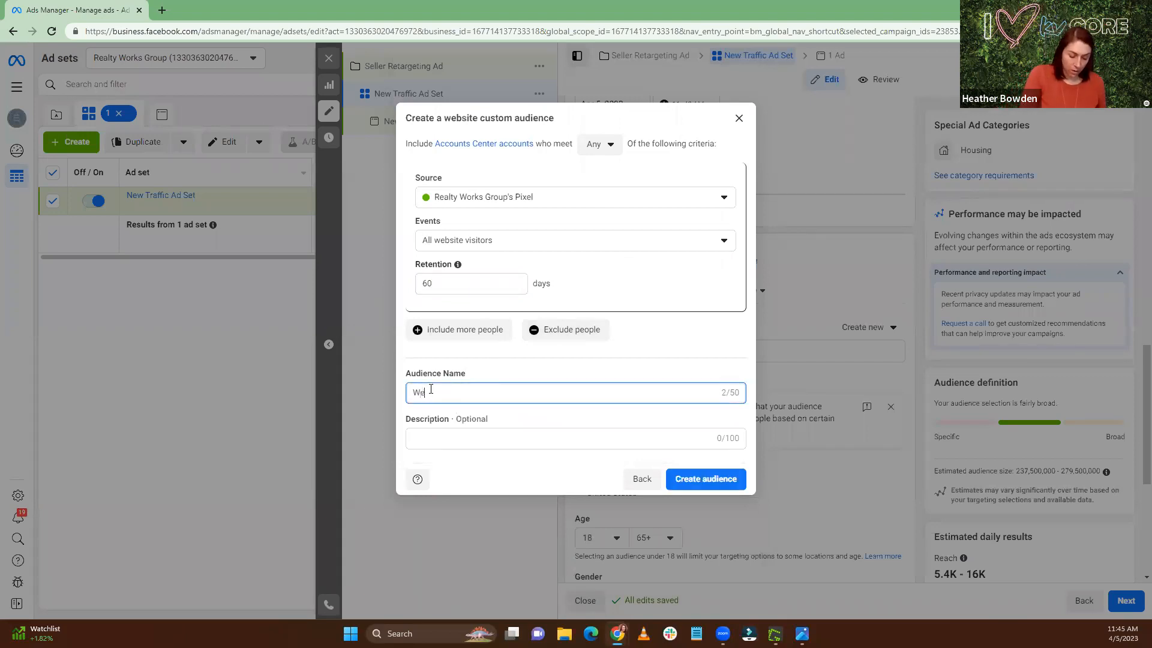
pyautogui.write('Vis')
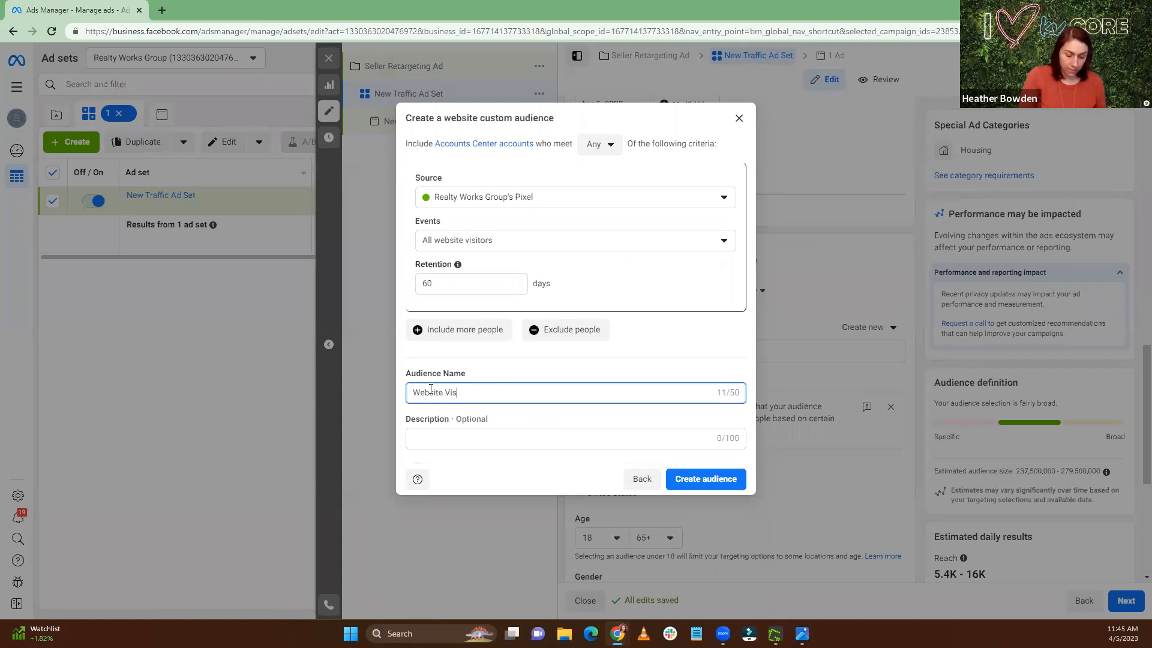
pyautogui.write('itors Last')
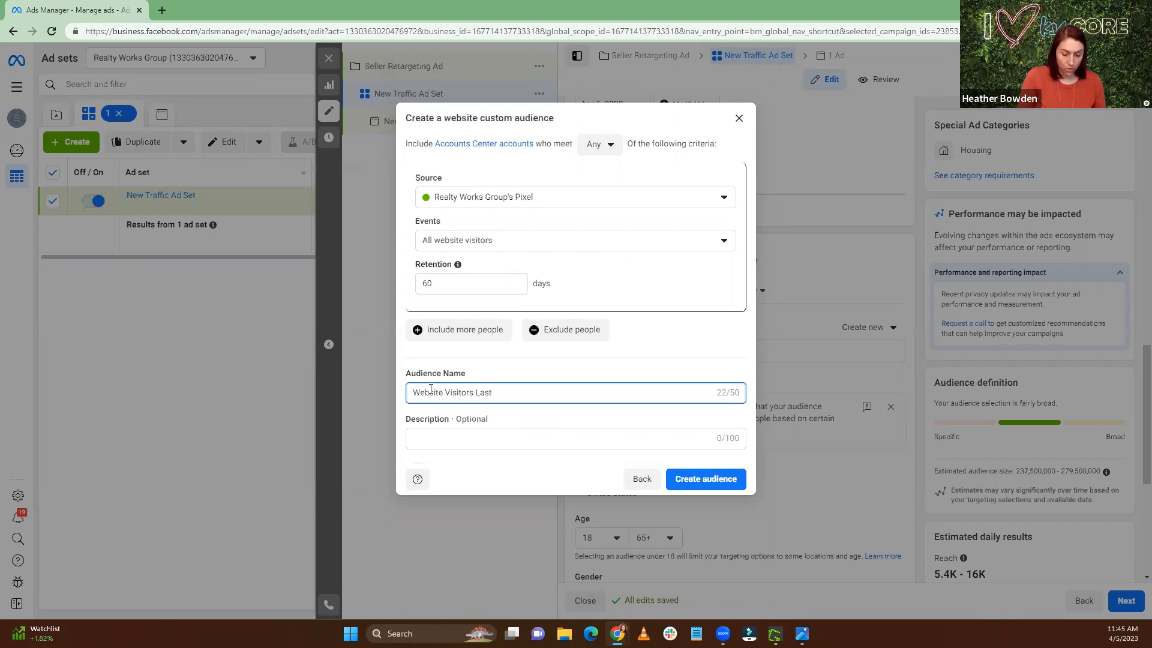
pyautogui.write(' 60 Days')
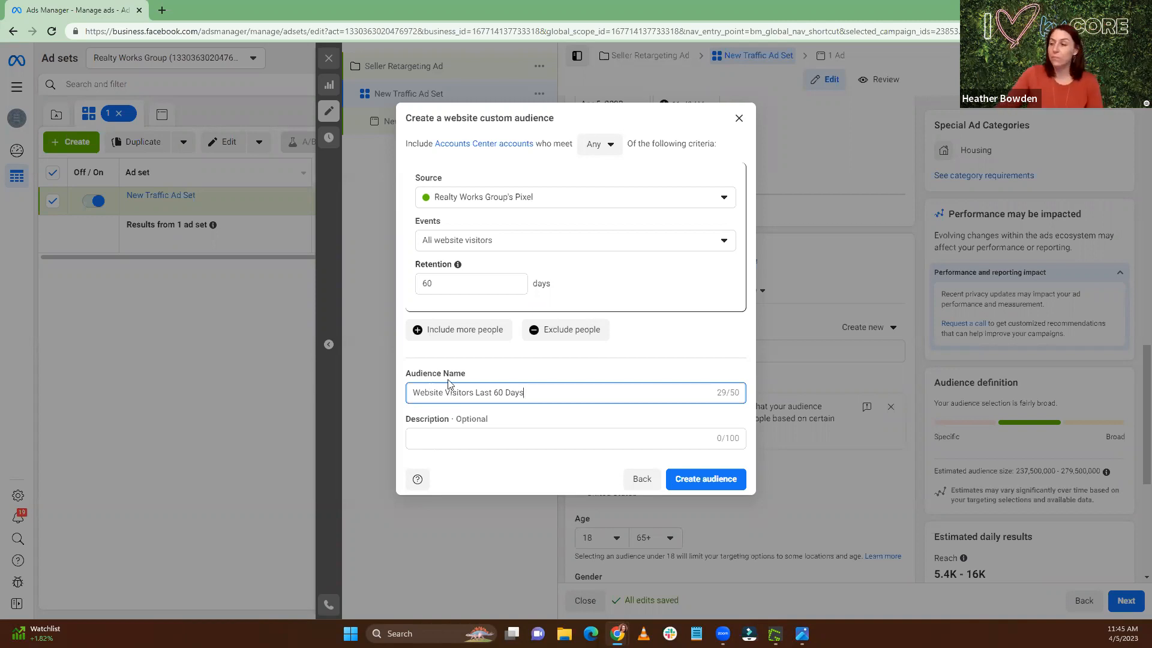
# Step: Enter My Website Visitors as the audience description, create the audience and return to the ad set
pyautogui.click(453, 438)
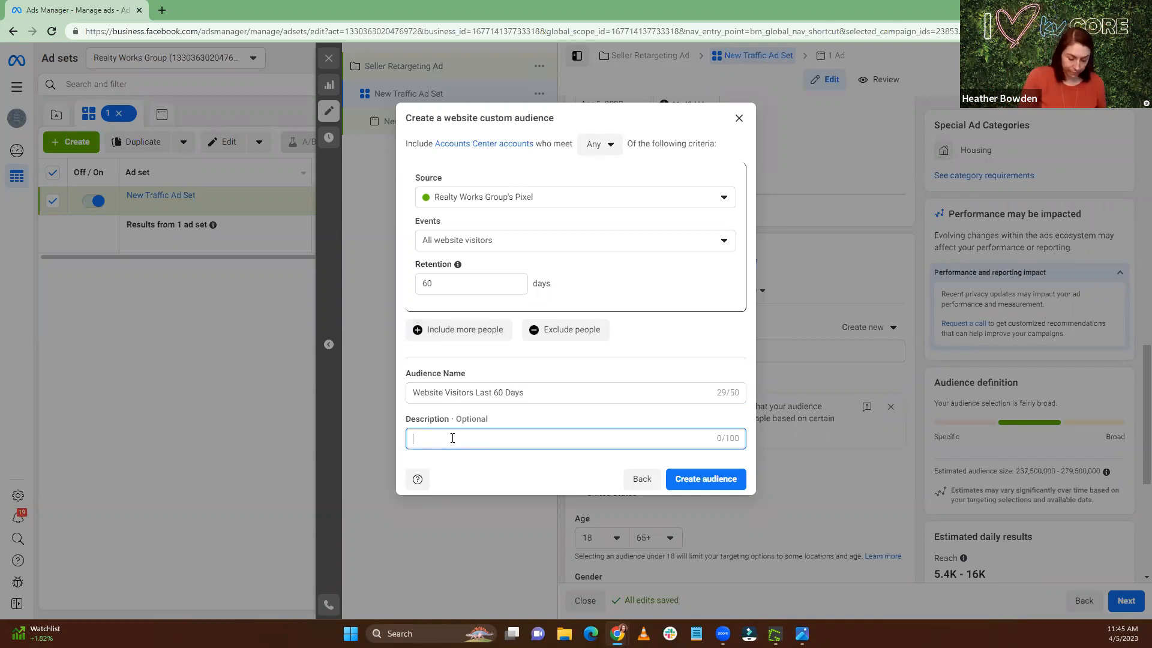
pyautogui.write('My web')
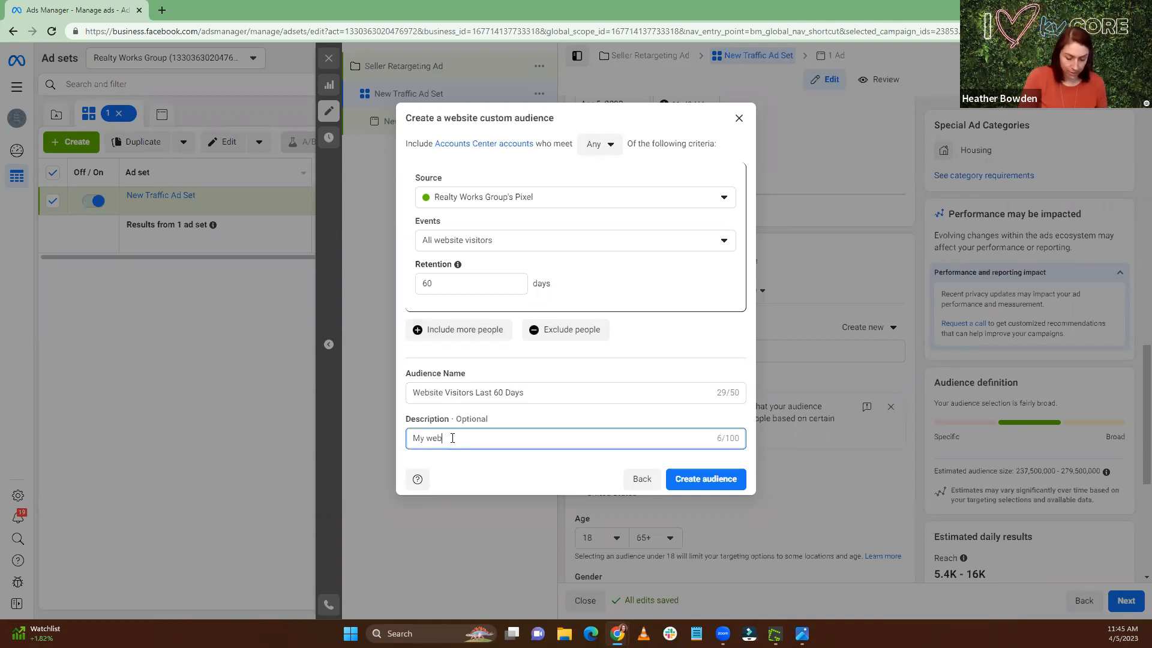
pyautogui.write('site Visti')
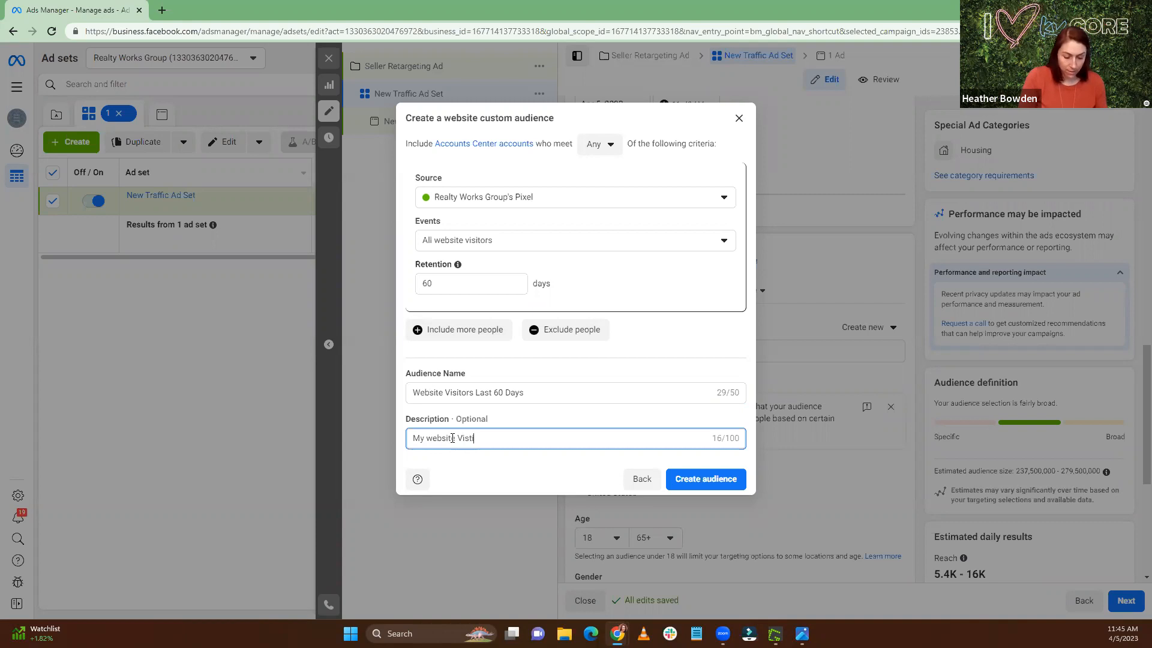
pyautogui.press('BackSpace')
pyautogui.press('BackSpace')
pyautogui.write('itors')
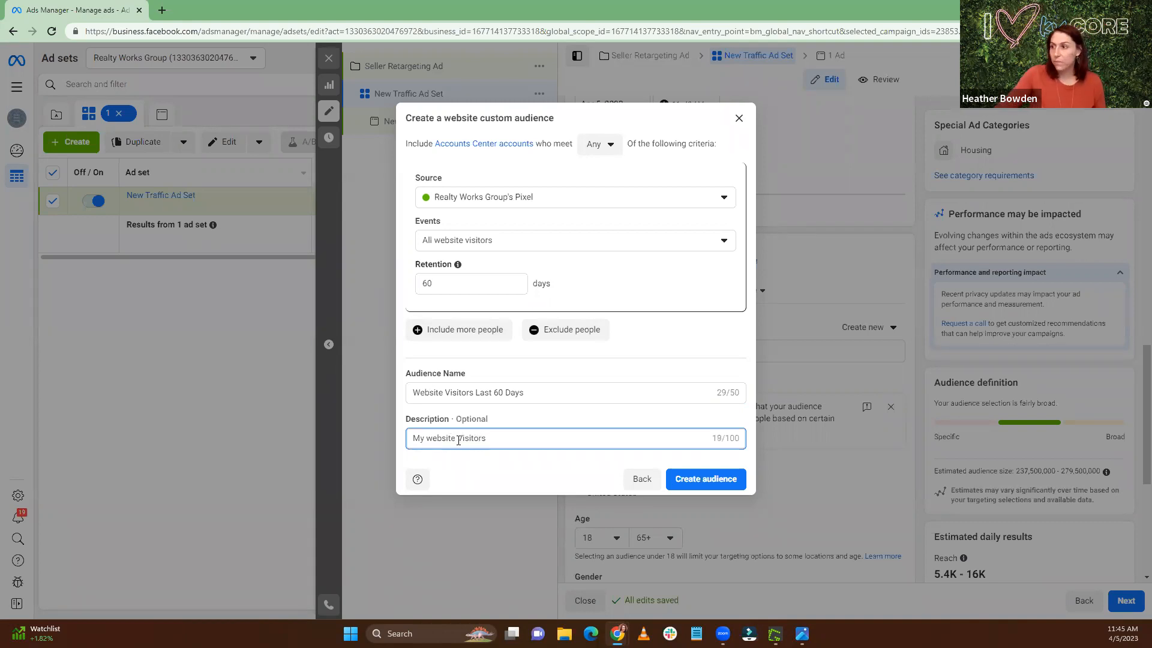
pyautogui.click(429, 438)
pyautogui.press('BackSpace')
pyautogui.write('W')
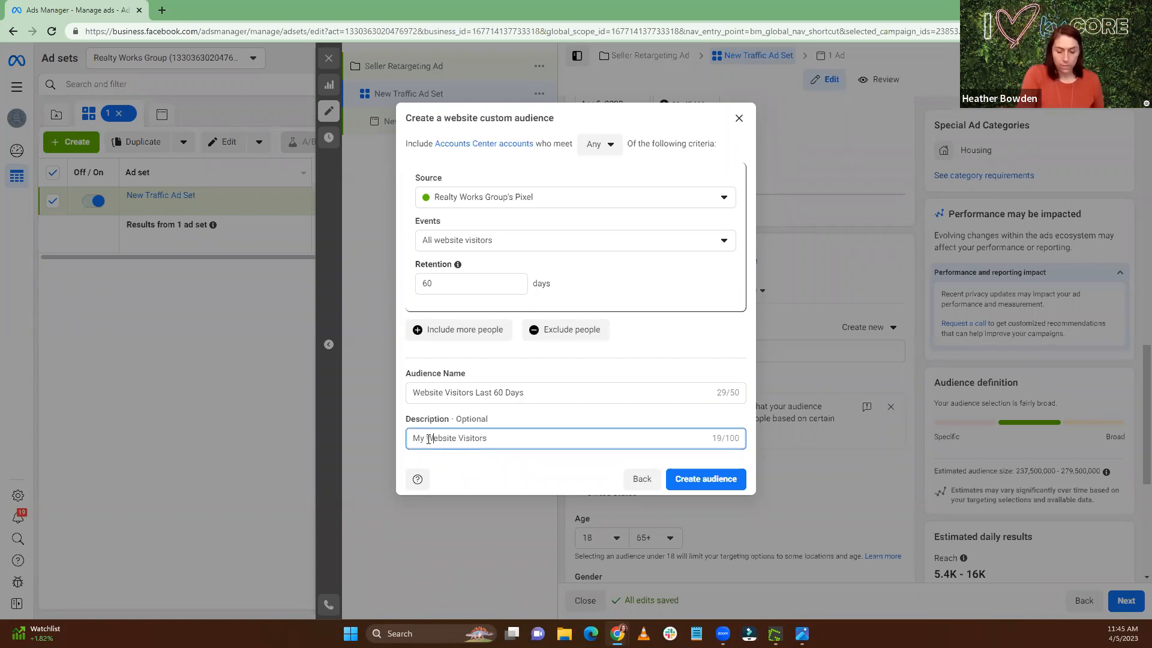
pyautogui.click(709, 479)
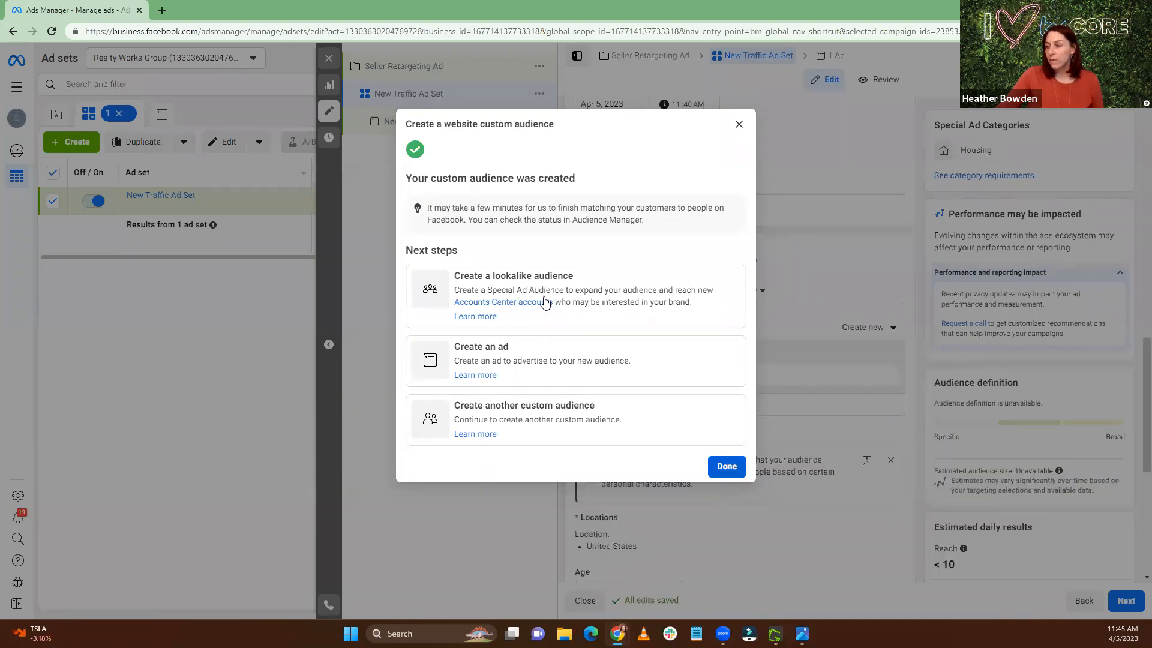
pyautogui.click(726, 470)
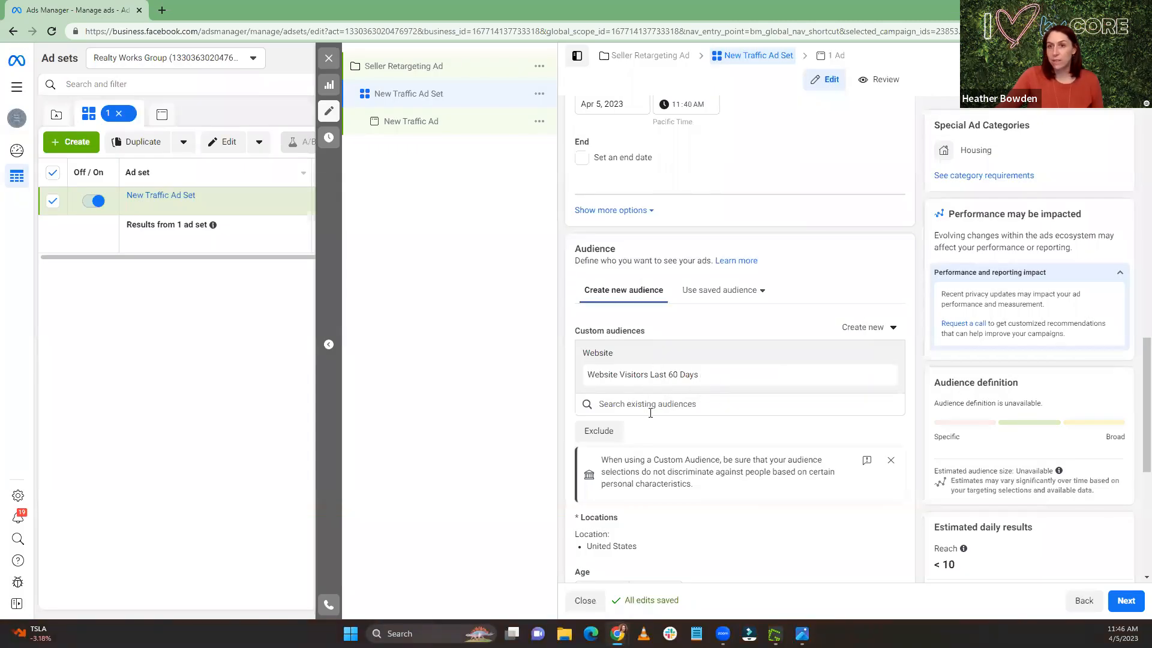
# Step: Review the ad set's location, age, gender, language and placement settings along with the estimated daily results
pyautogui.scroll(-1, 720, 441)
pyautogui.scroll(-6, 720, 441)
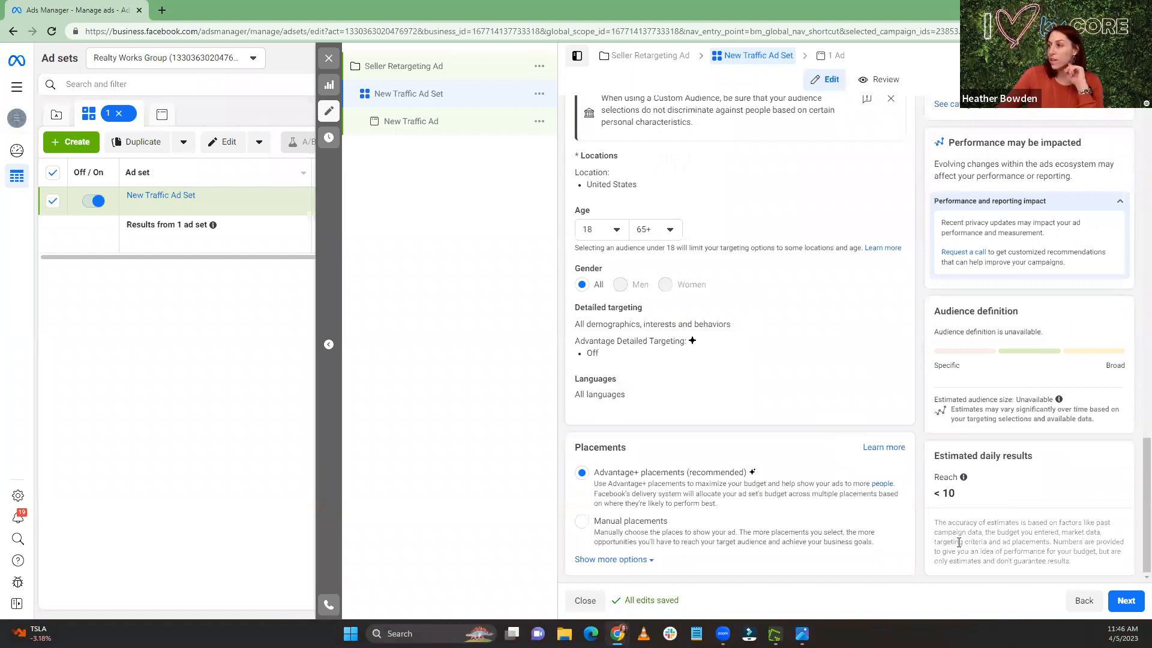
pyautogui.scroll(2, 959, 541)
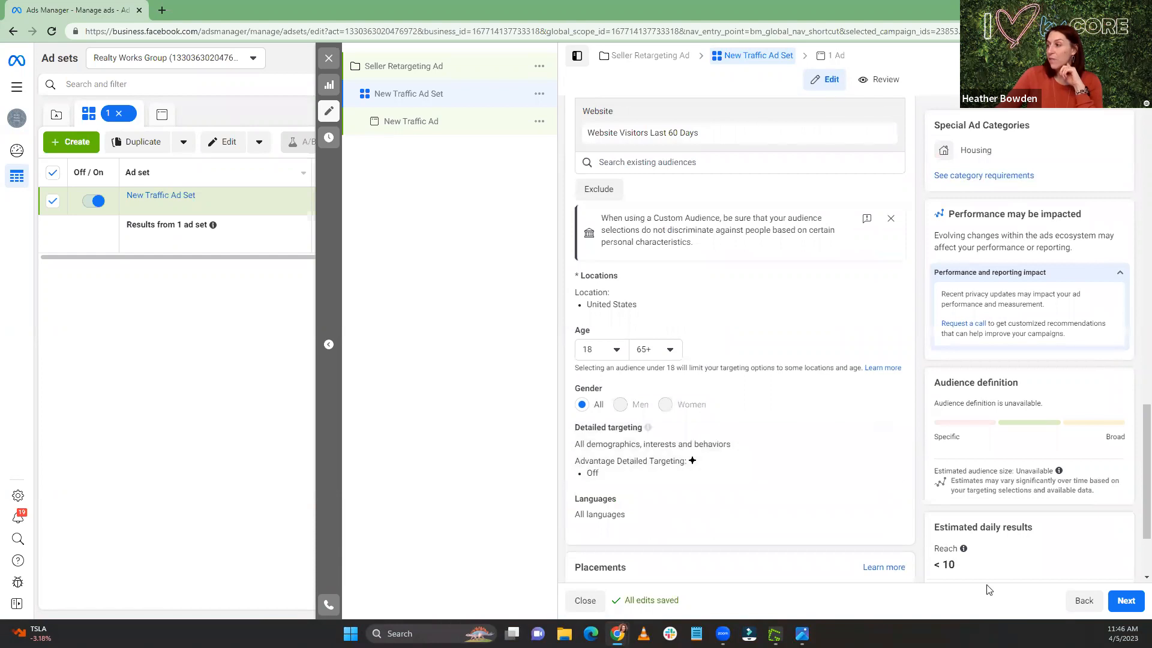
# Step: Continue from the ad set to the ad and choose realtyworksgroup as its Instagram account
pyautogui.moveTo(963, 548)
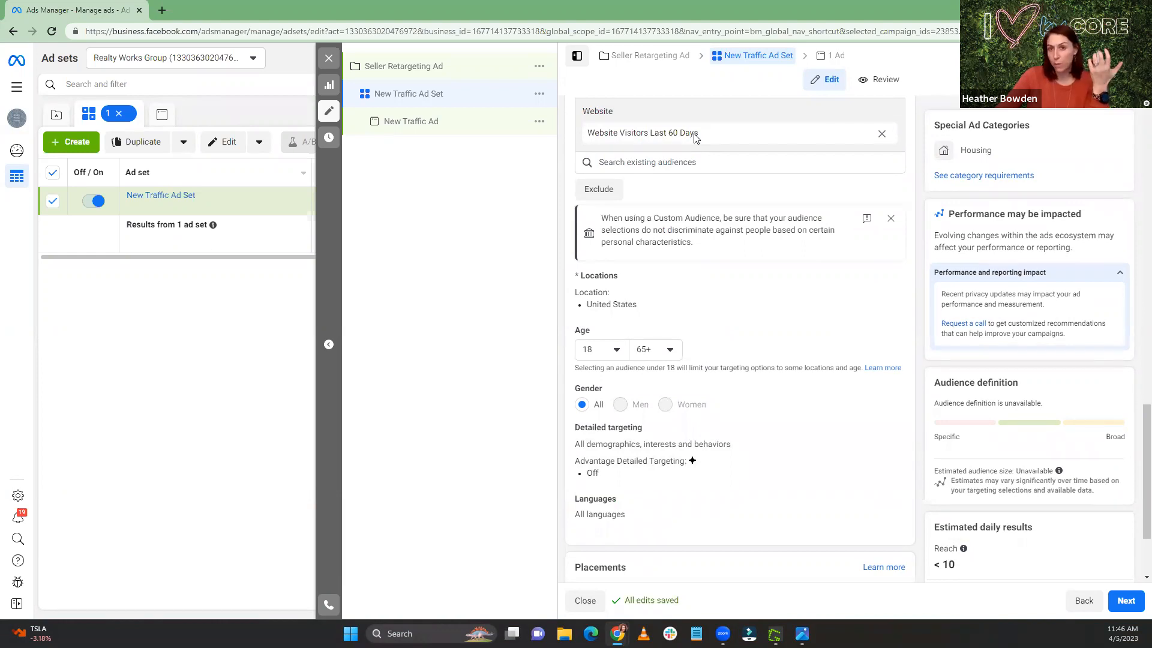
pyautogui.scroll(-3, 1059, 513)
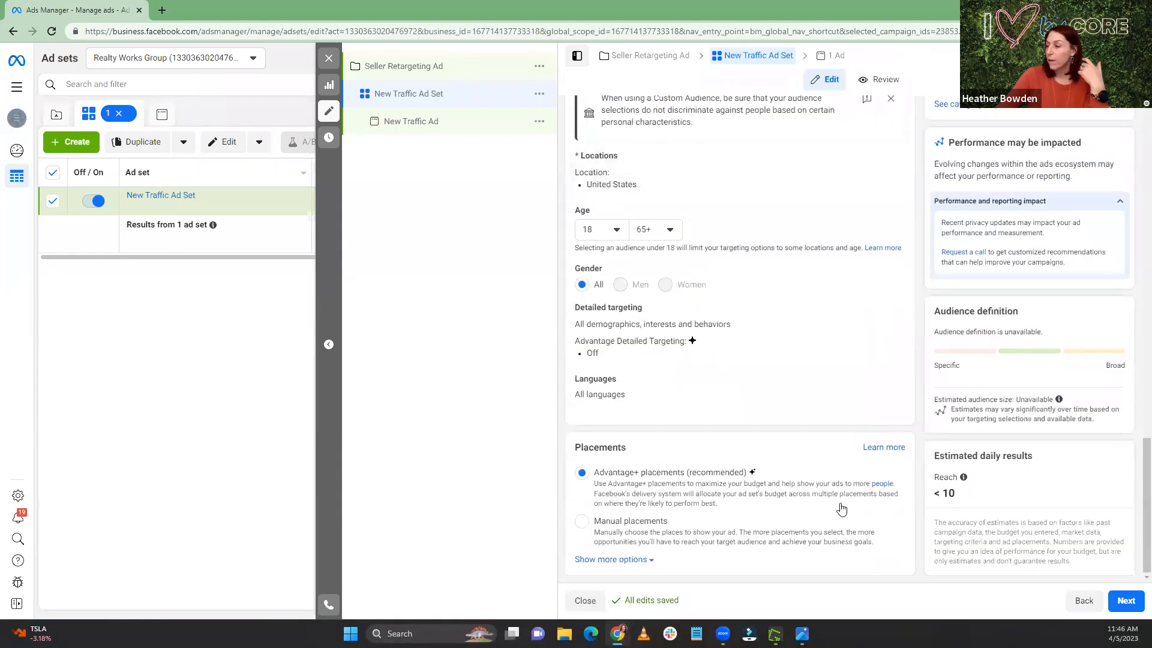
pyautogui.click(1126, 600)
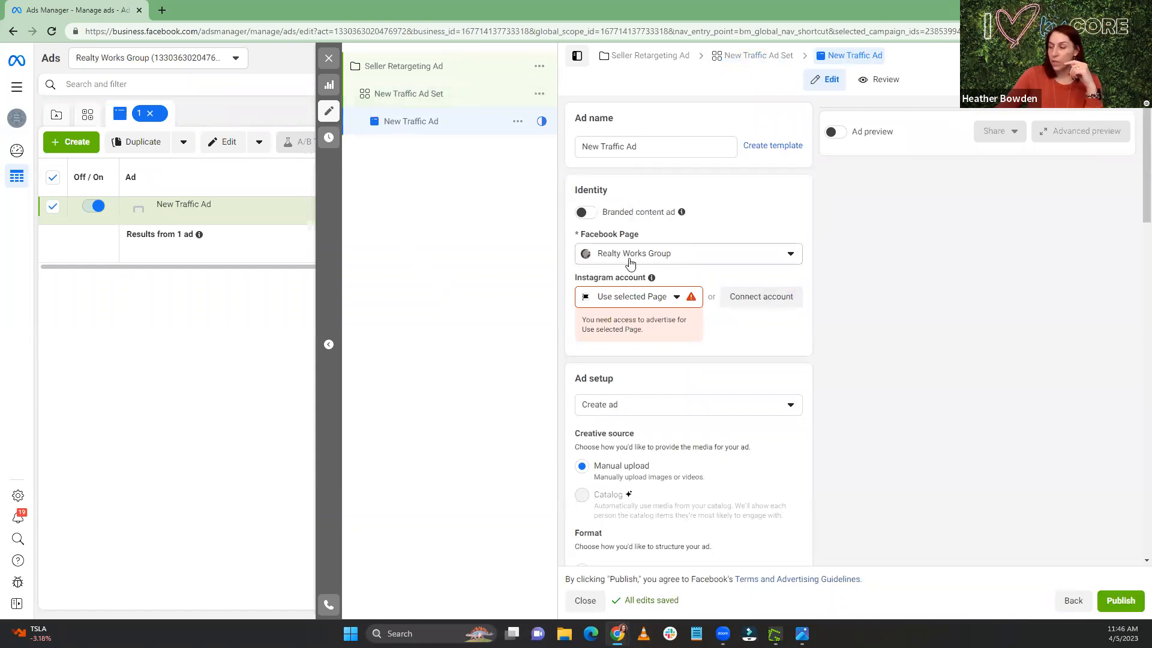
pyautogui.click(646, 302)
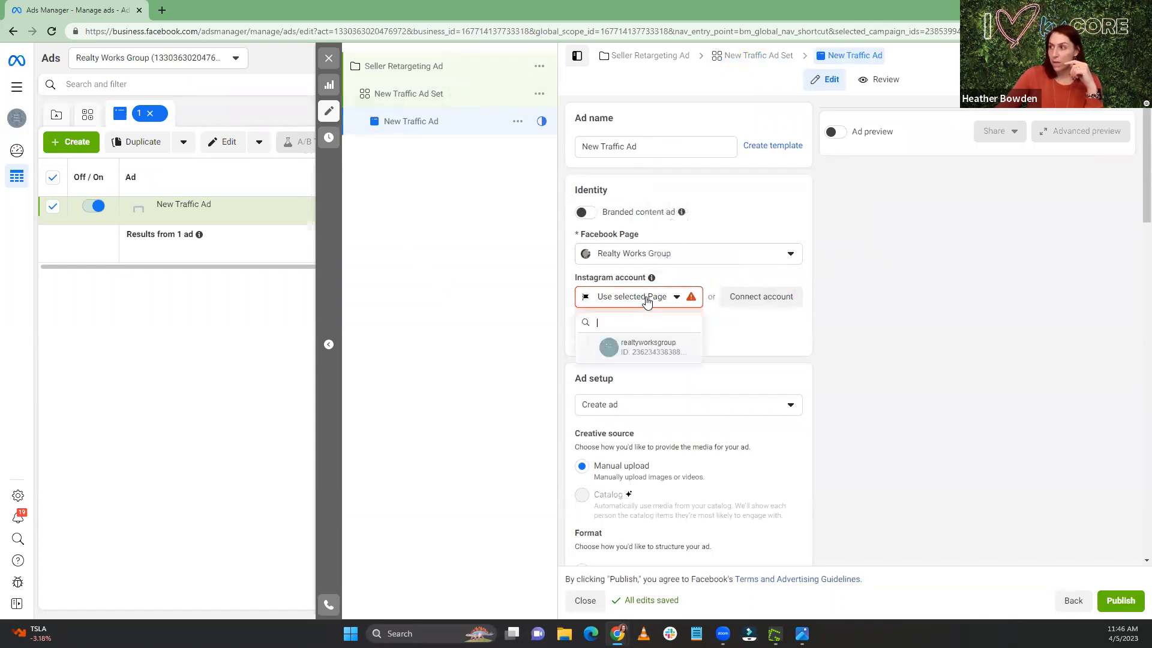
pyautogui.click(638, 348)
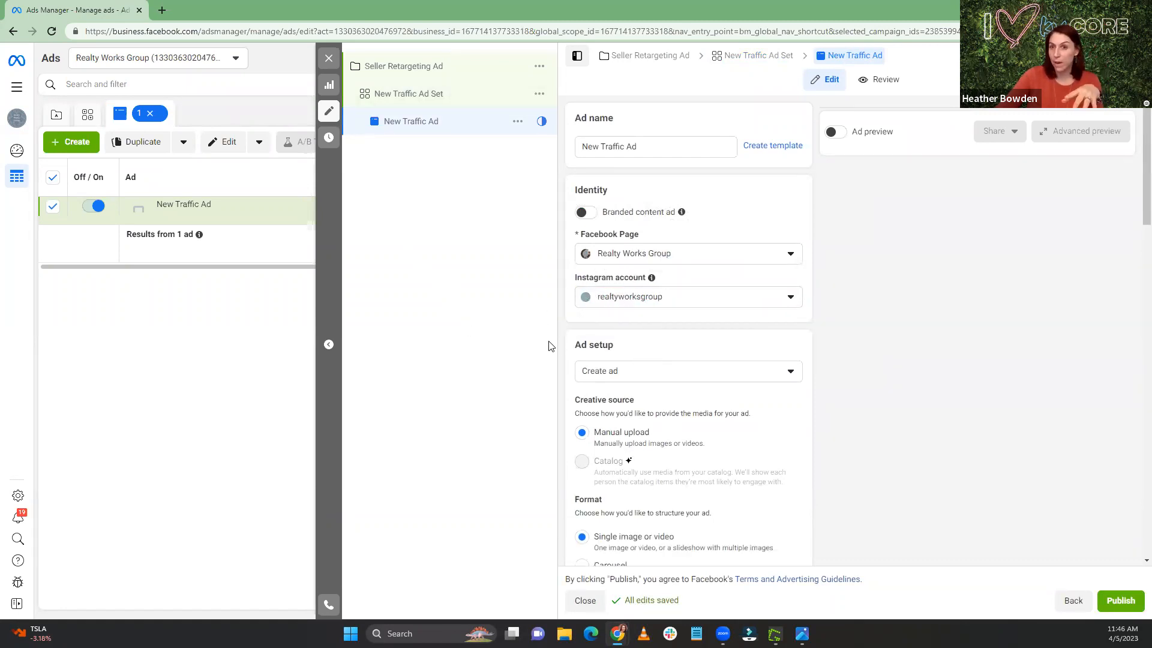
# Step: Switch to File Explorer and view the images in the Sold With Multiple Offers! folder as extra large icons
pyautogui.scroll(-4, 688, 333)
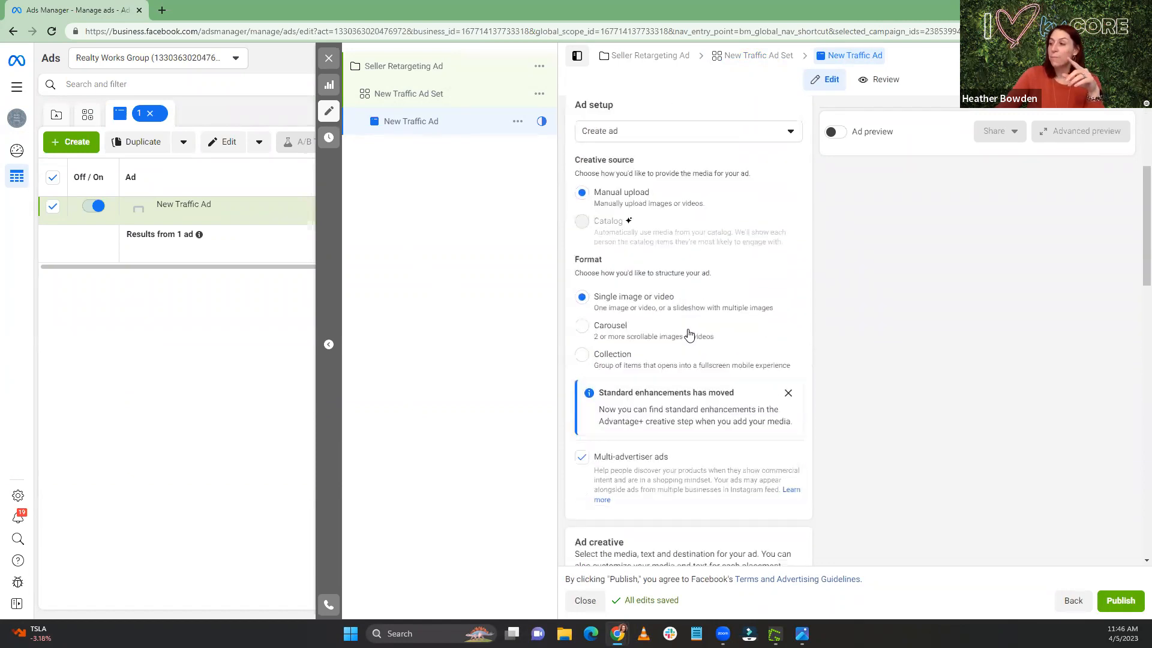
pyautogui.scroll(3, 689, 334)
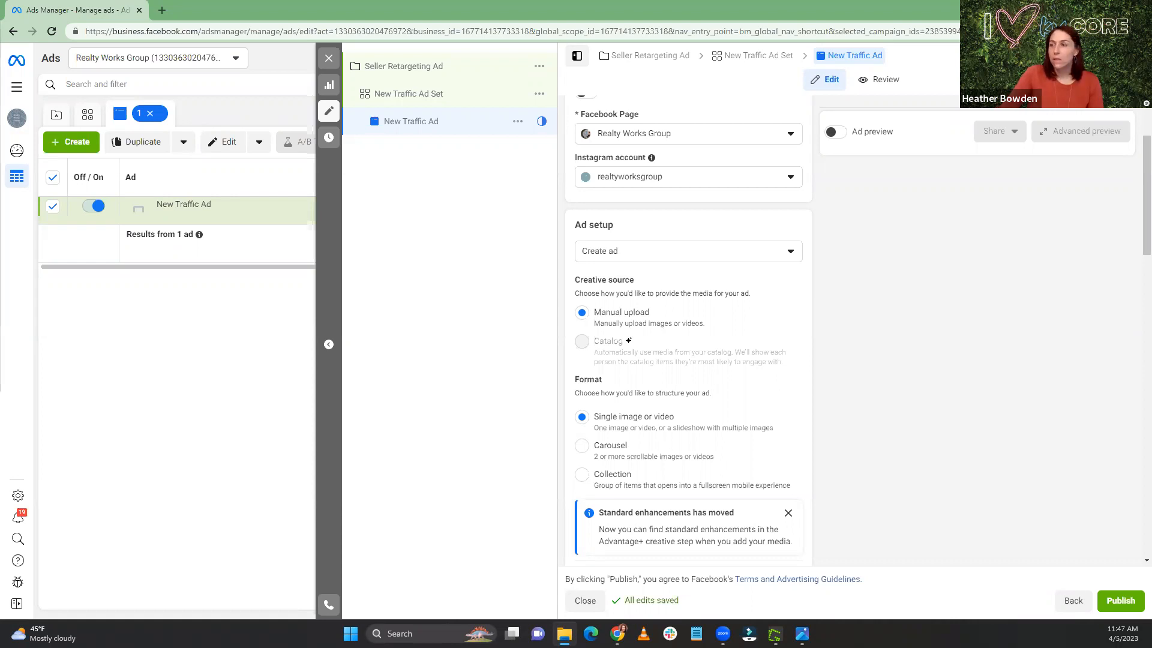
pyautogui.click(847, 30)
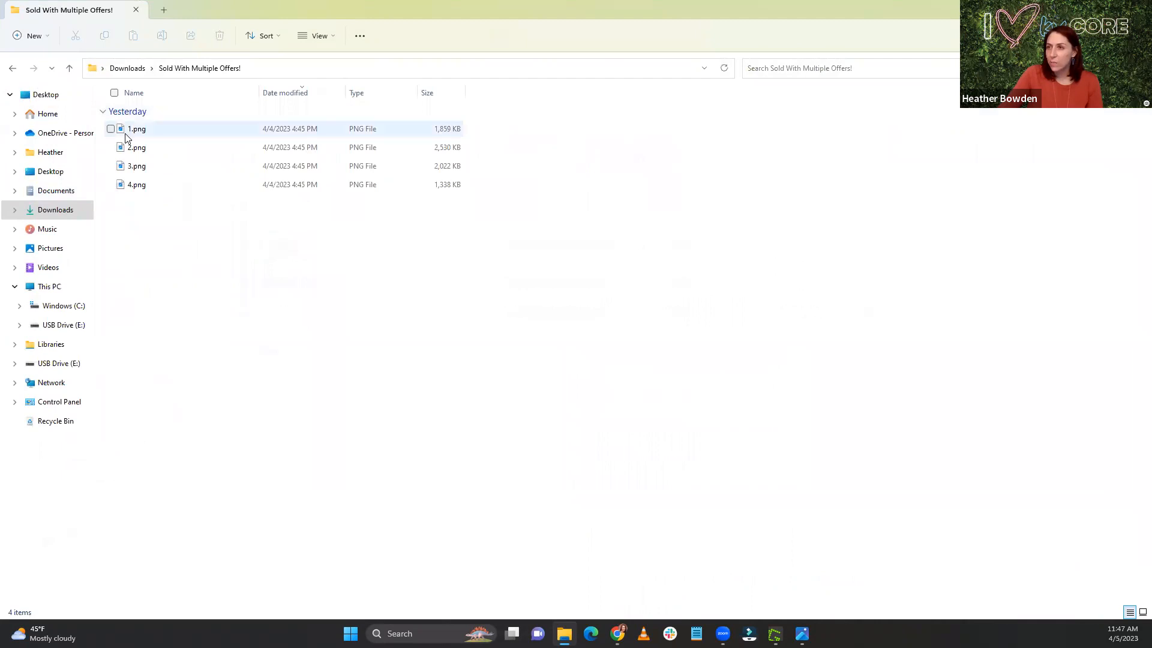
pyautogui.click(363, 92)
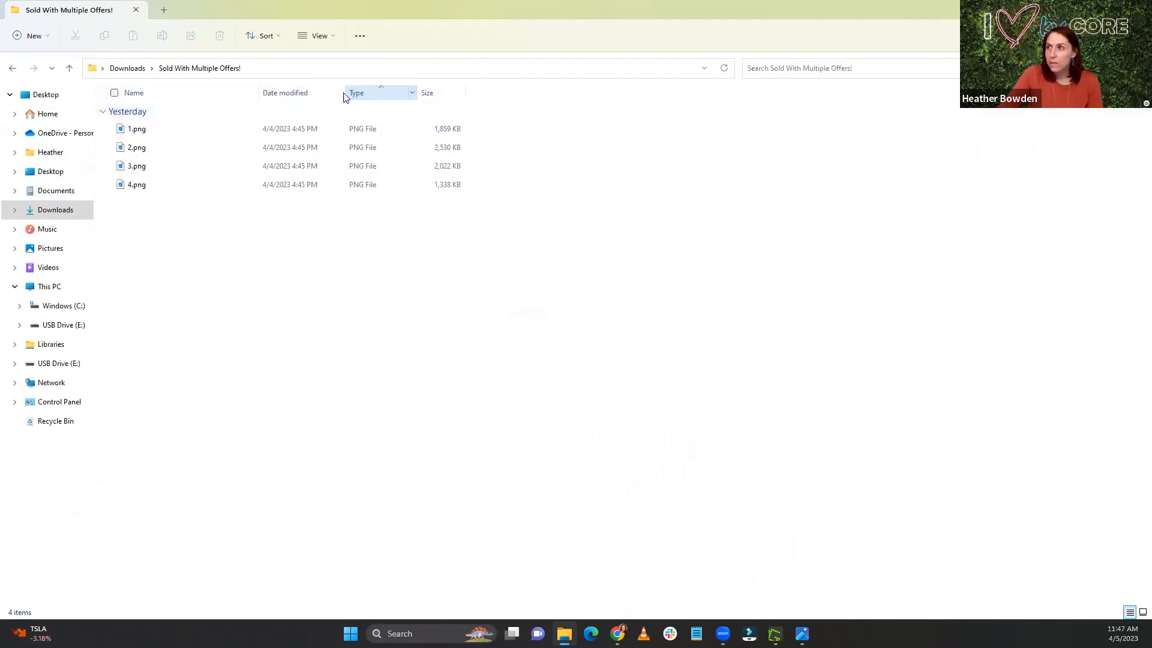
pyautogui.click(413, 94)
pyautogui.click(437, 95)
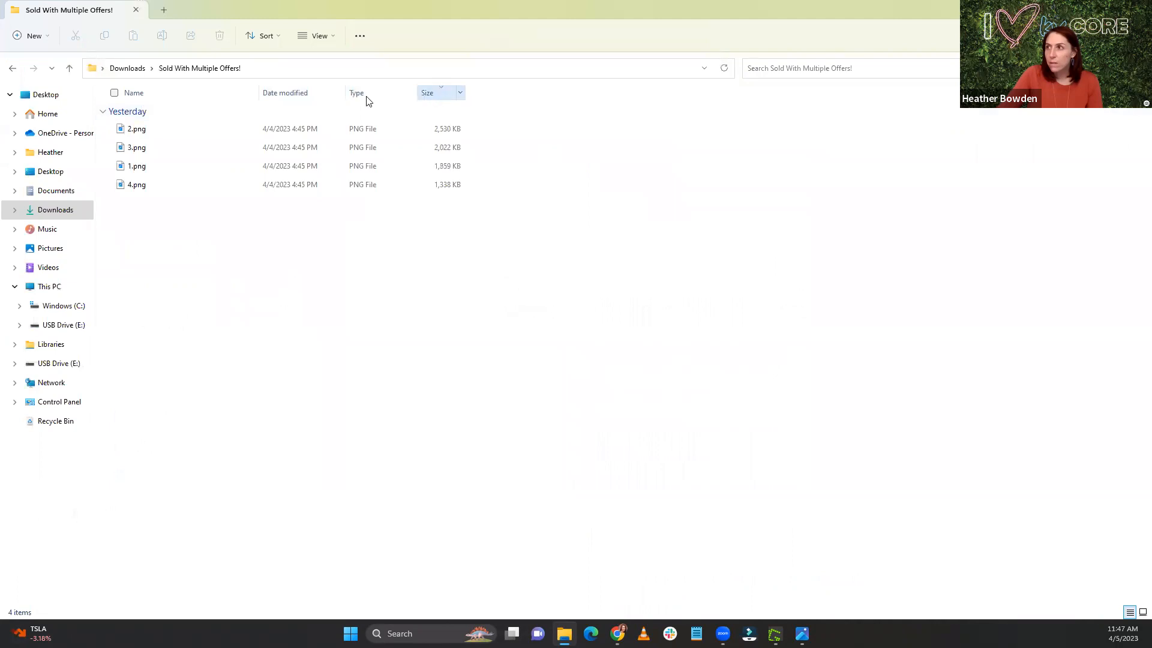
pyautogui.click(412, 94)
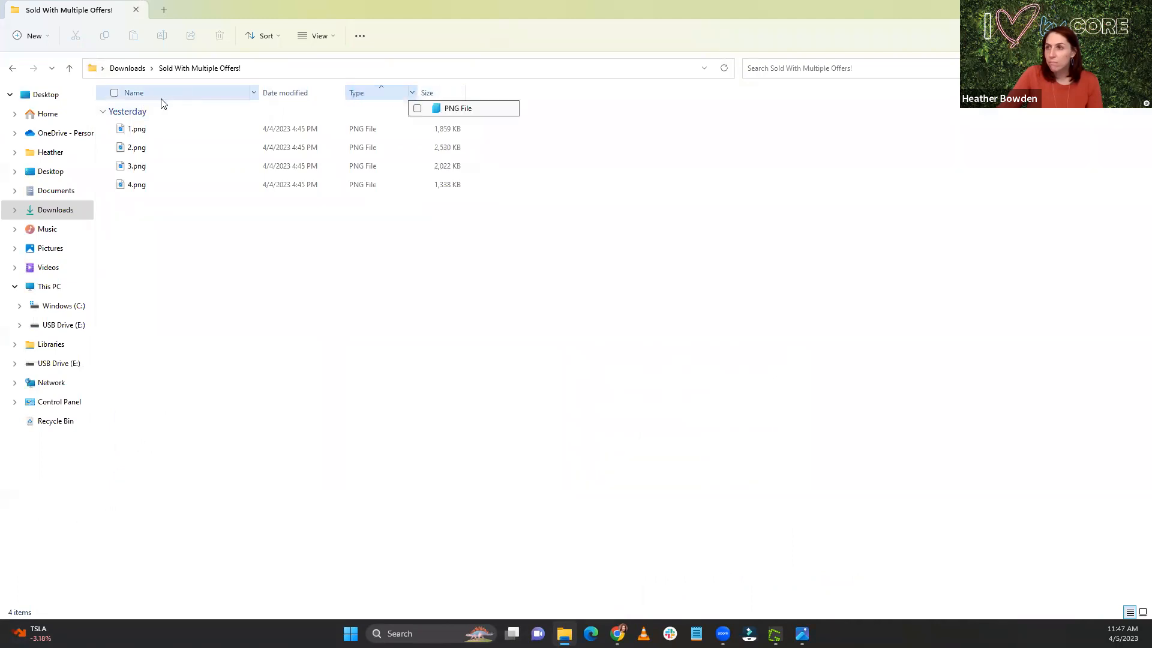
pyautogui.click(445, 304)
pyautogui.click(303, 38)
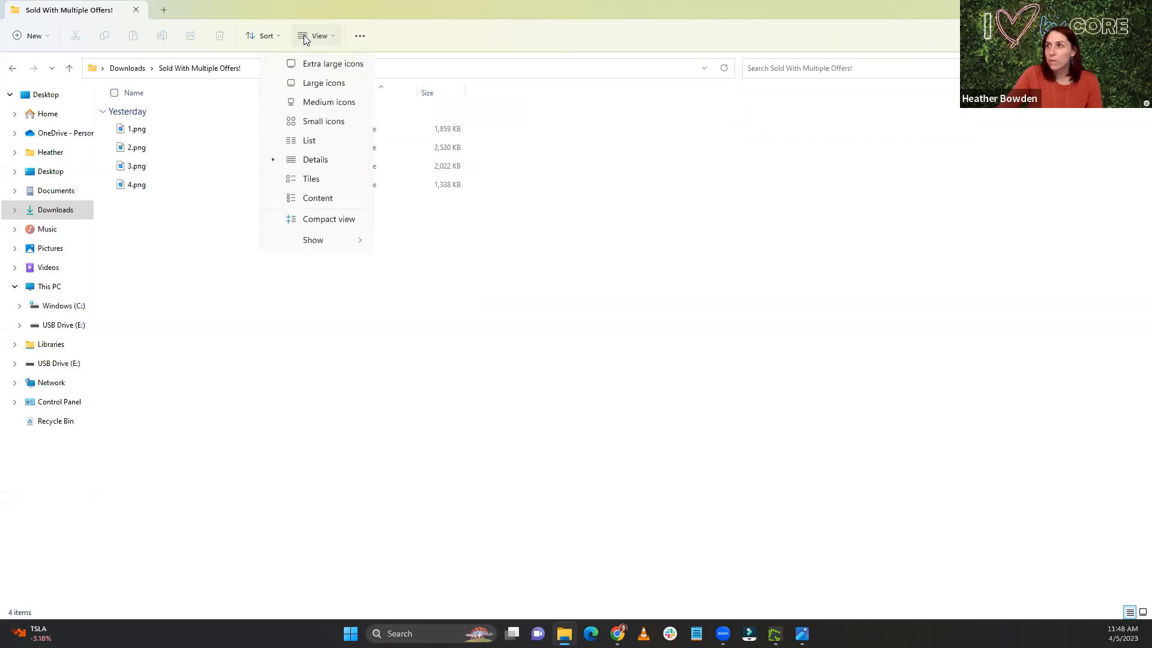
pyautogui.click(303, 65)
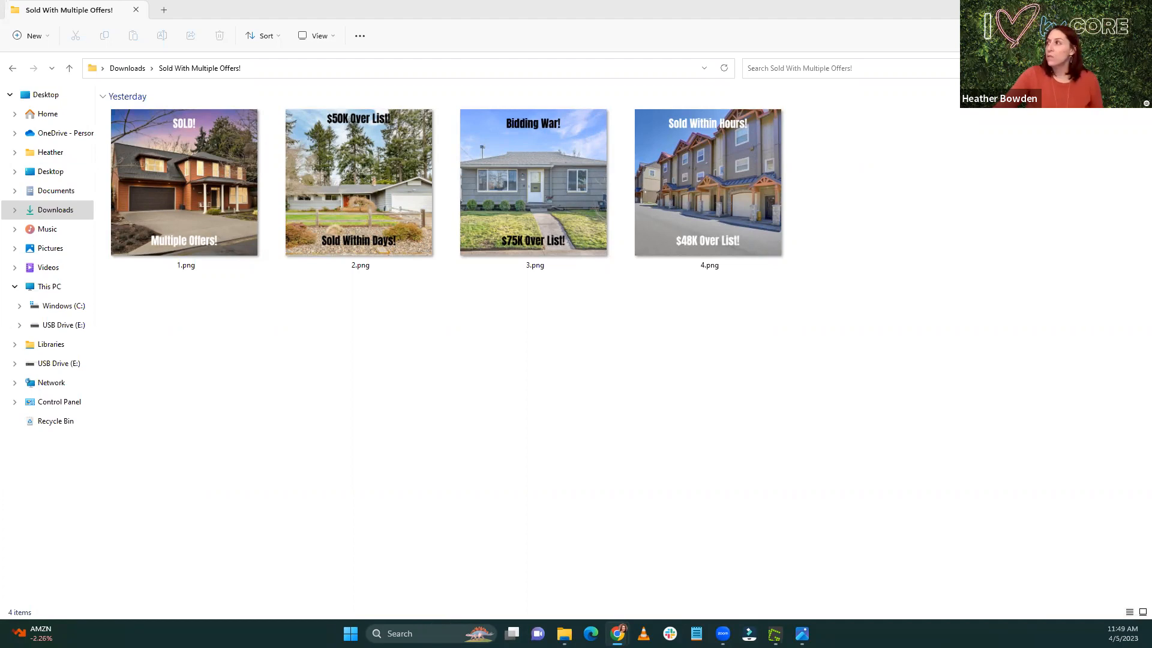
# Step: Switch back to Ads Manager in the browser and start adding an image to the ad creative's media
pyautogui.hotkey('alt', 'Tab')
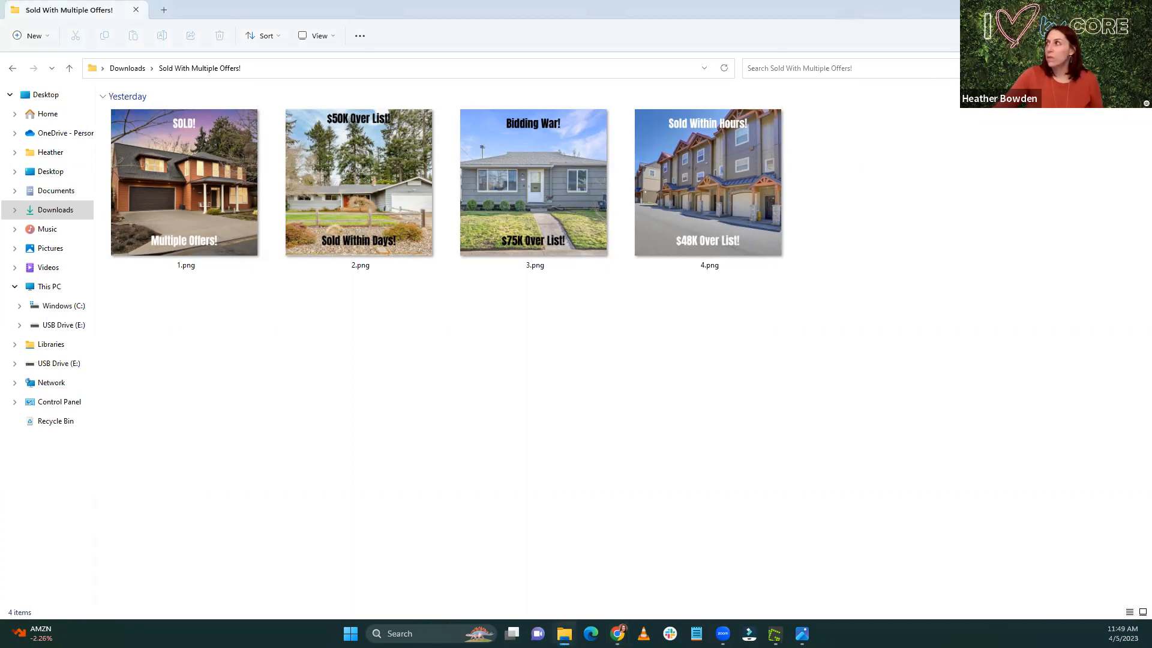
pyautogui.click(1137, 9)
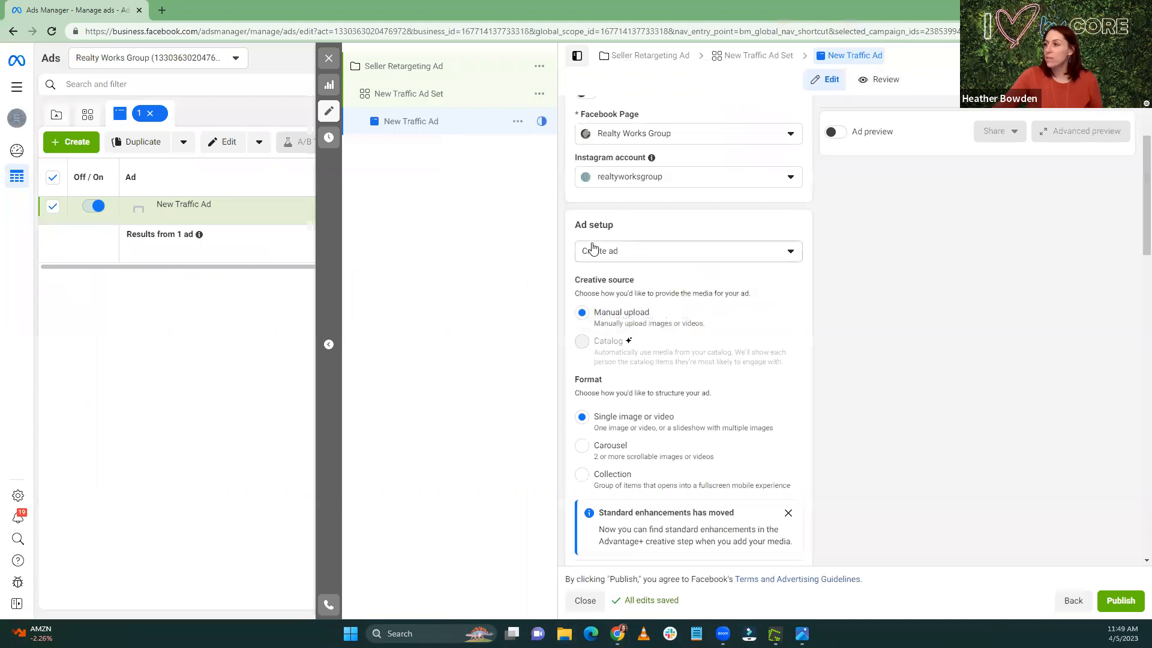
pyautogui.scroll(-1, 603, 281)
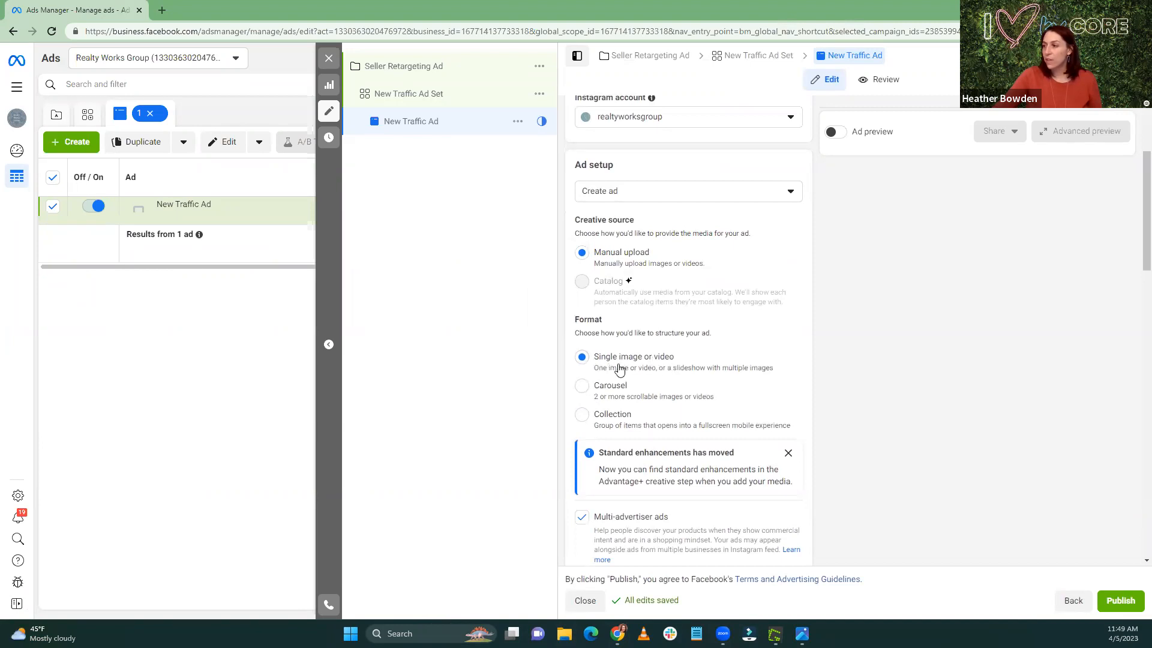
pyautogui.scroll(-2, 630, 371)
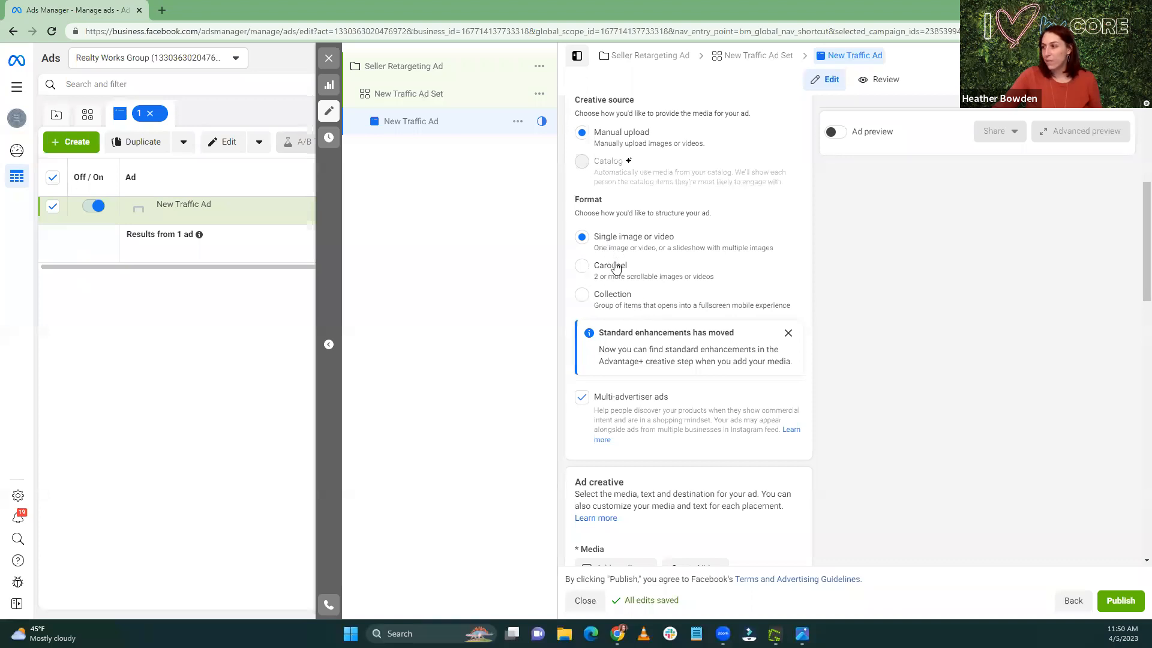
pyautogui.scroll(-1, 617, 271)
pyautogui.scroll(-3, 618, 275)
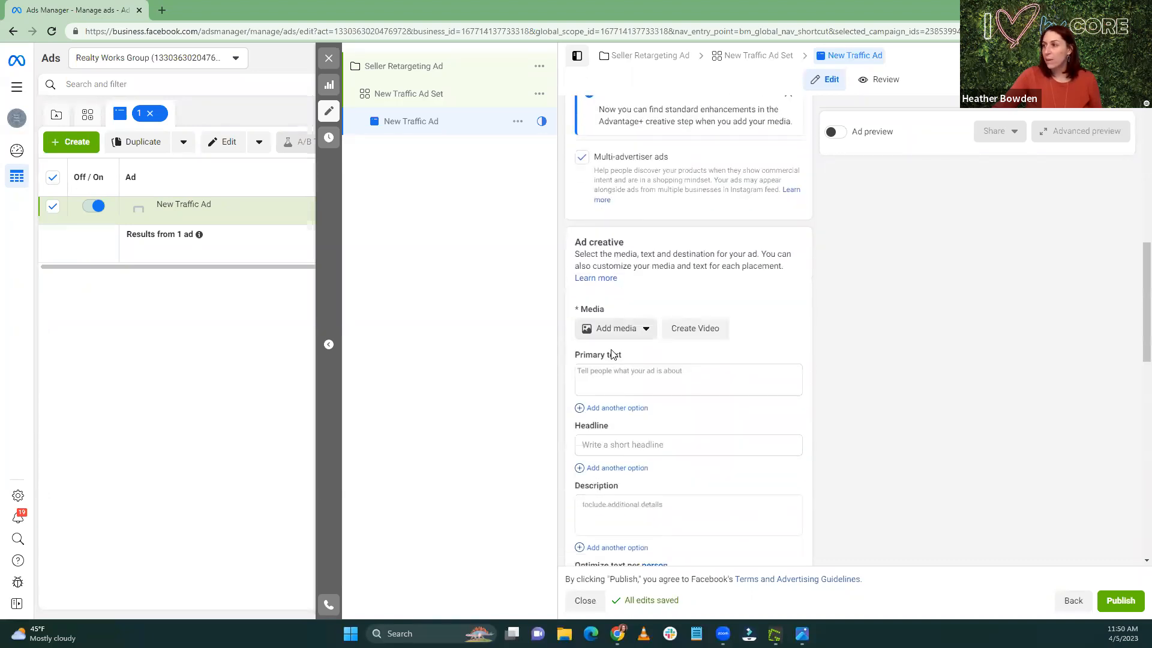
pyautogui.click(628, 332)
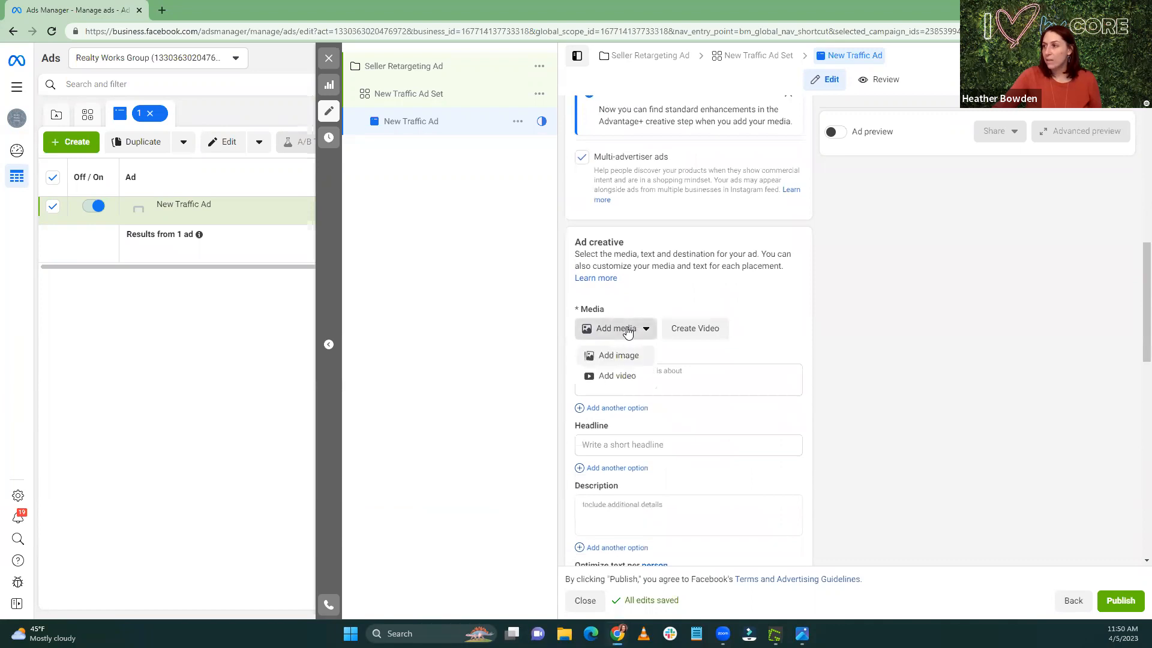
pyautogui.click(617, 357)
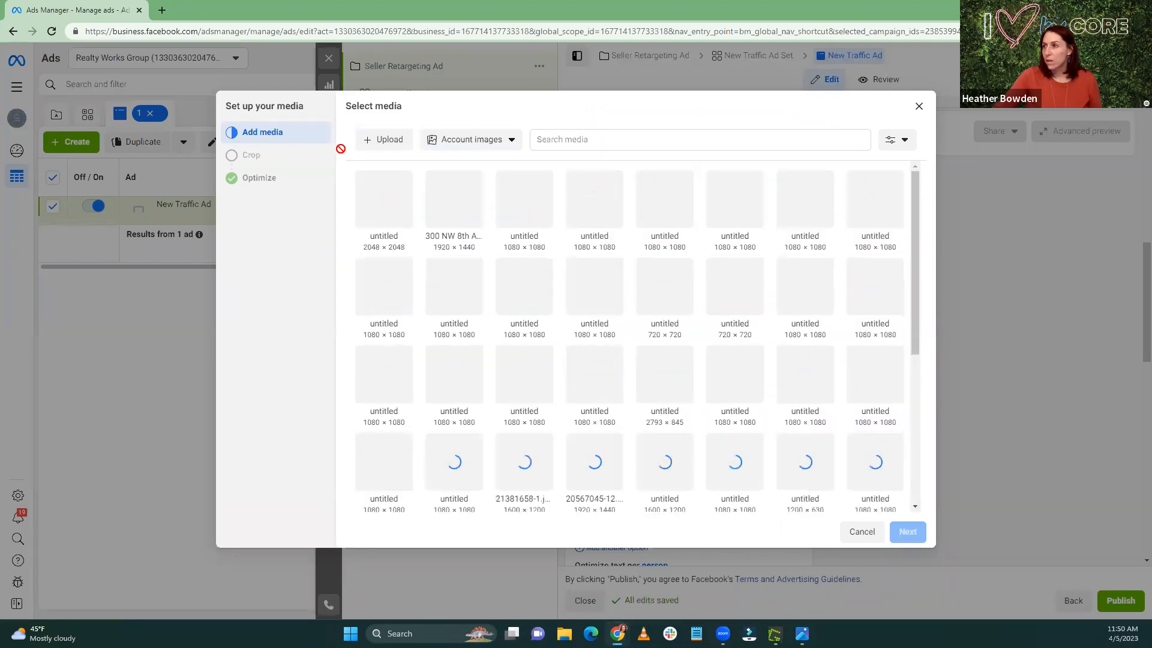
# Step: Upload 1.png, 2.png, 3.png and 4.png from the Sold With Multiple Offers! folder in Downloads
pyautogui.click(393, 142)
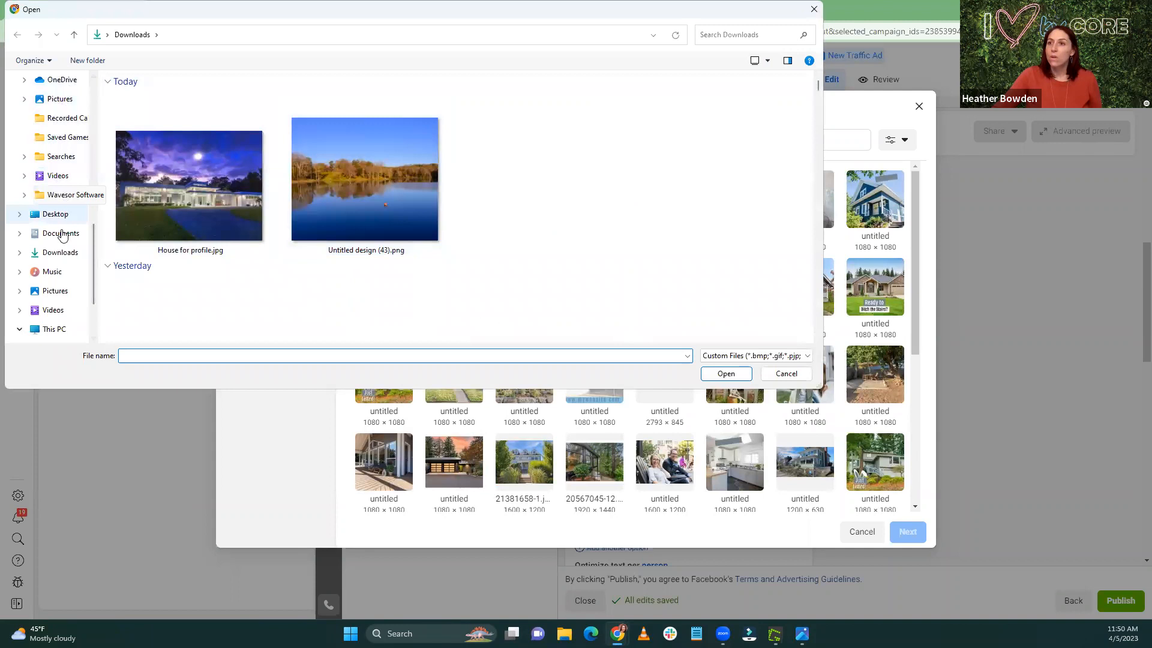
pyautogui.scroll(-5, 201, 207)
pyautogui.doubleClick(209, 259)
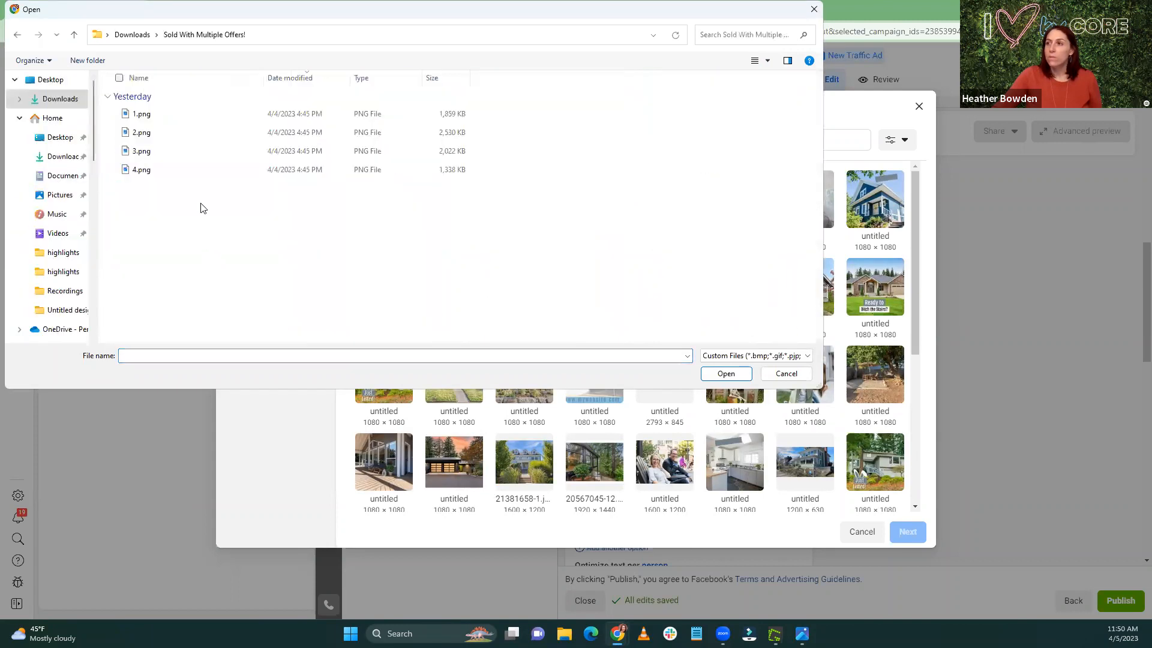
pyautogui.click(155, 119)
pyautogui.keyDown('ctrl'); pyautogui.click(167, 174); pyautogui.keyUp('ctrl')
pyautogui.hotkey('ctrl', 'a')
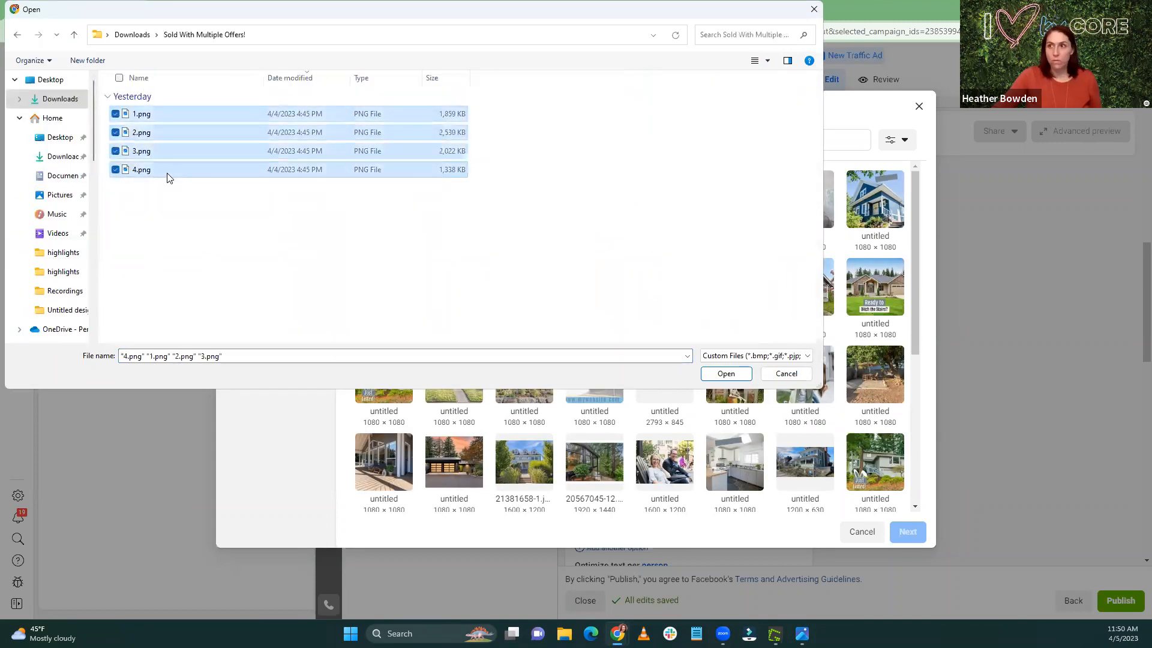
pyautogui.click(728, 375)
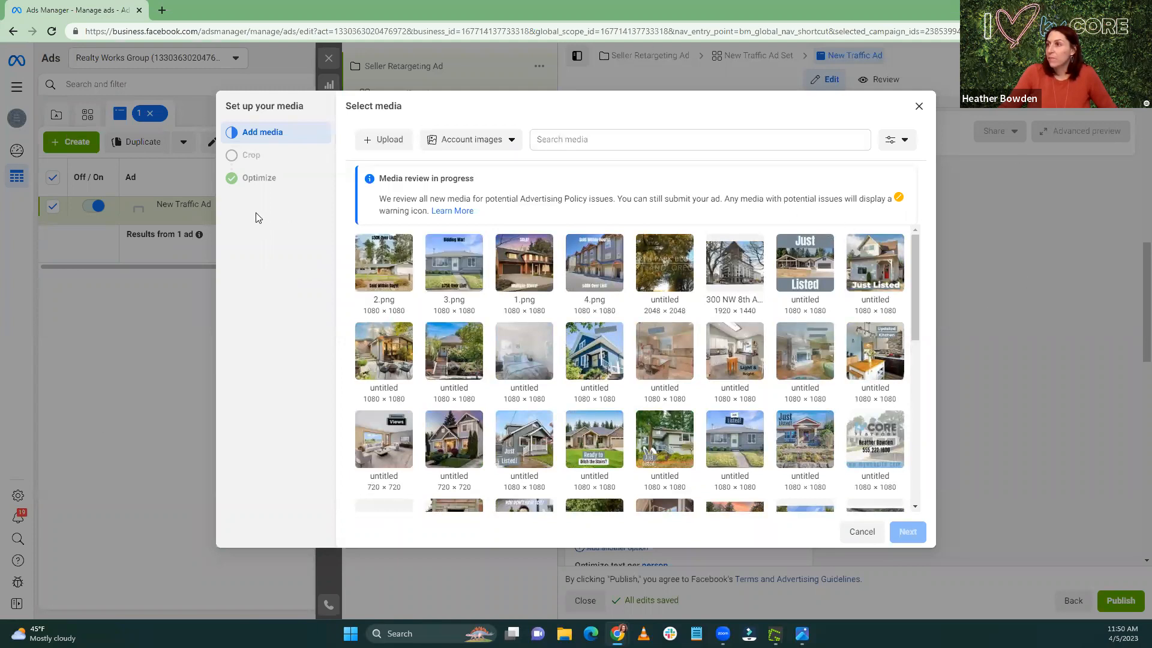
# Step: Choose 1.png as the ad image and accept the original crops for all placements
pyautogui.click(447, 269)
pyautogui.click(382, 273)
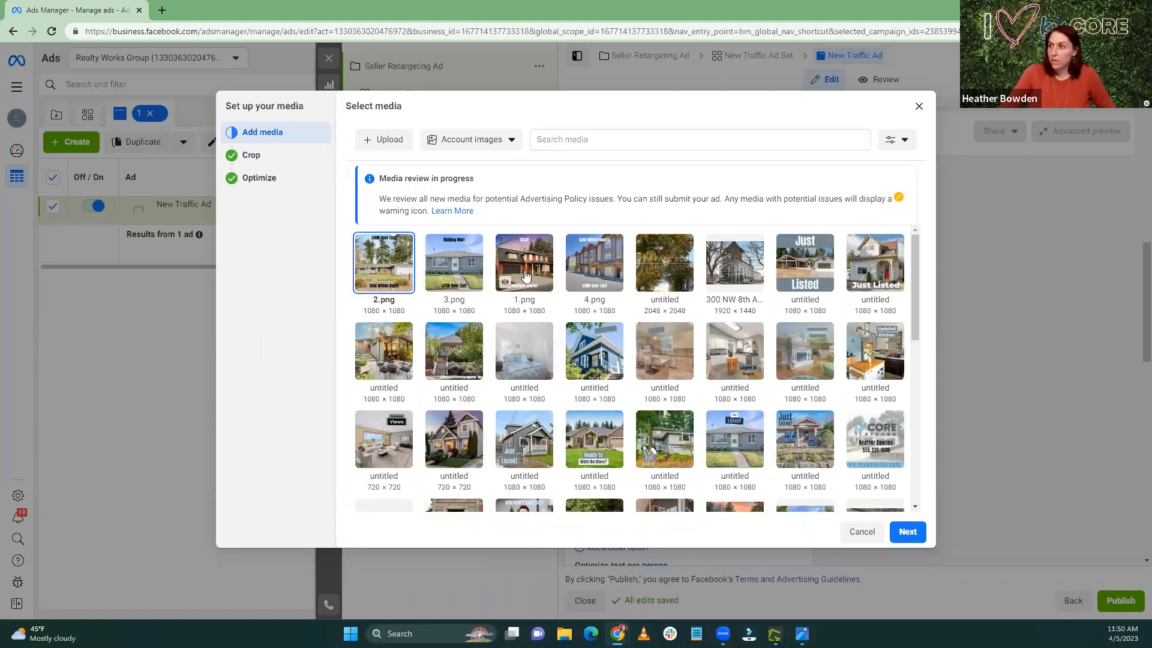
pyautogui.click(455, 277)
pyautogui.click(526, 276)
pyautogui.click(907, 532)
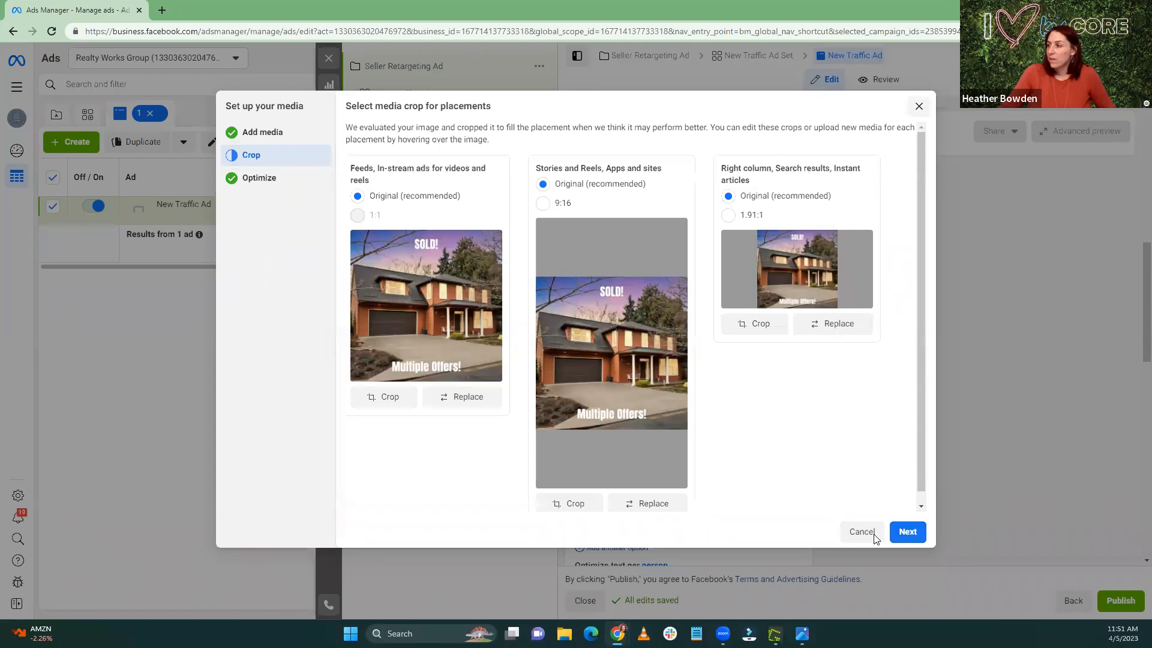
pyautogui.click(894, 532)
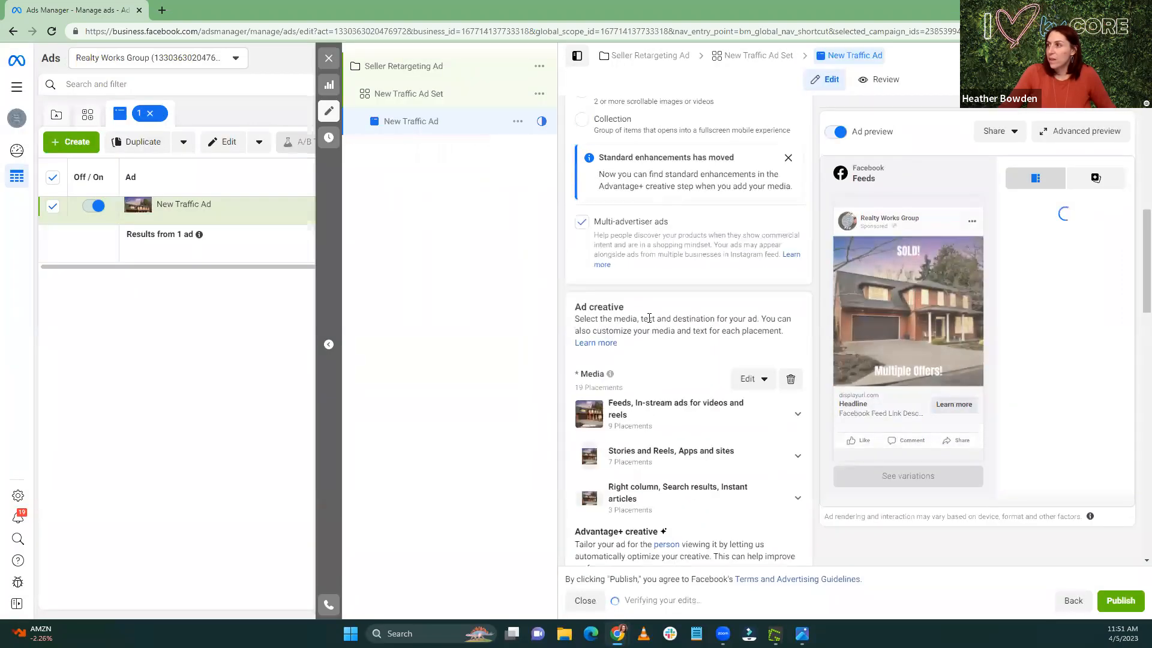
# Step: Start turning the ad creative's image into a video
pyautogui.scroll(5, 647, 323)
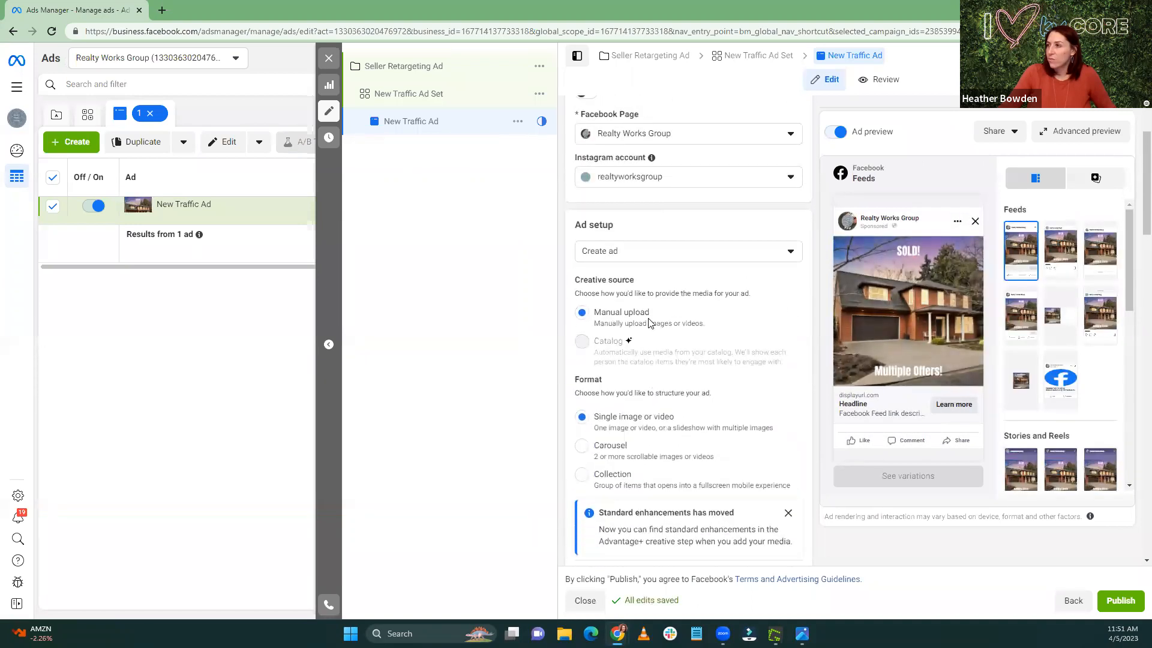
pyautogui.scroll(-4, 648, 324)
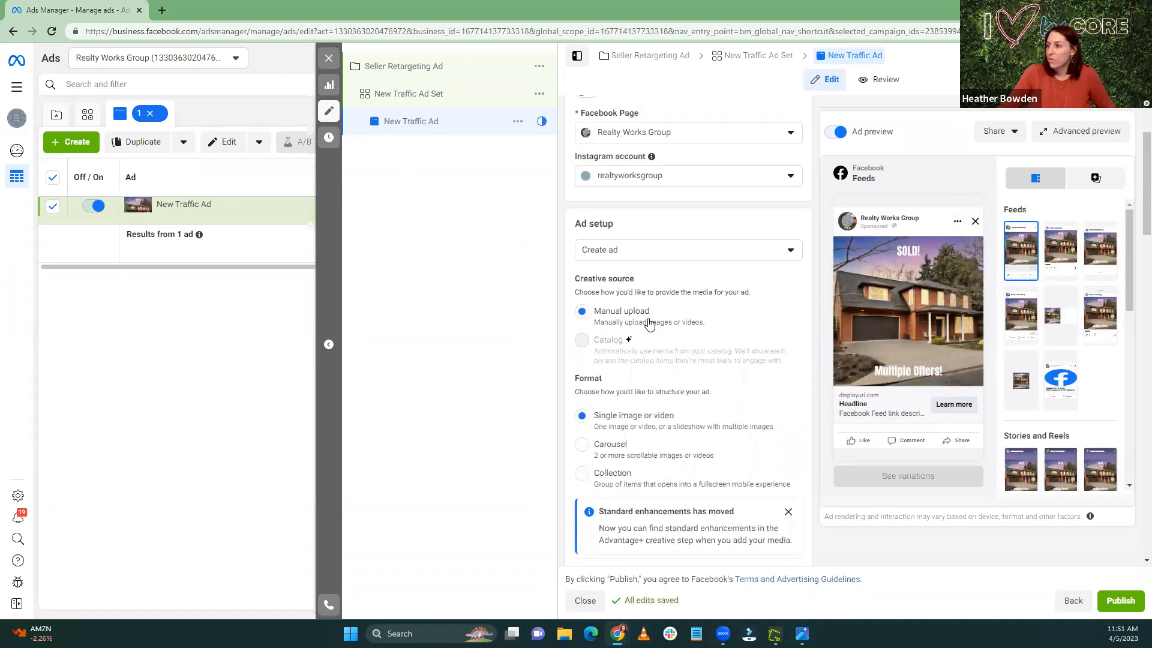
pyautogui.scroll(-1, 641, 353)
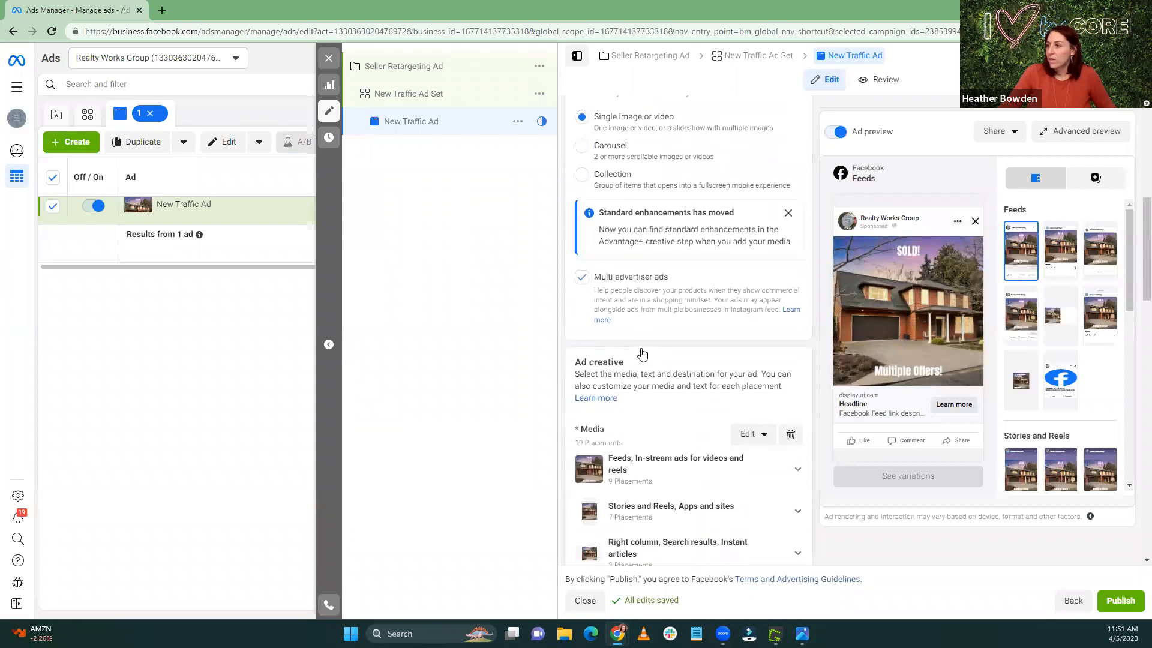
pyautogui.click(751, 438)
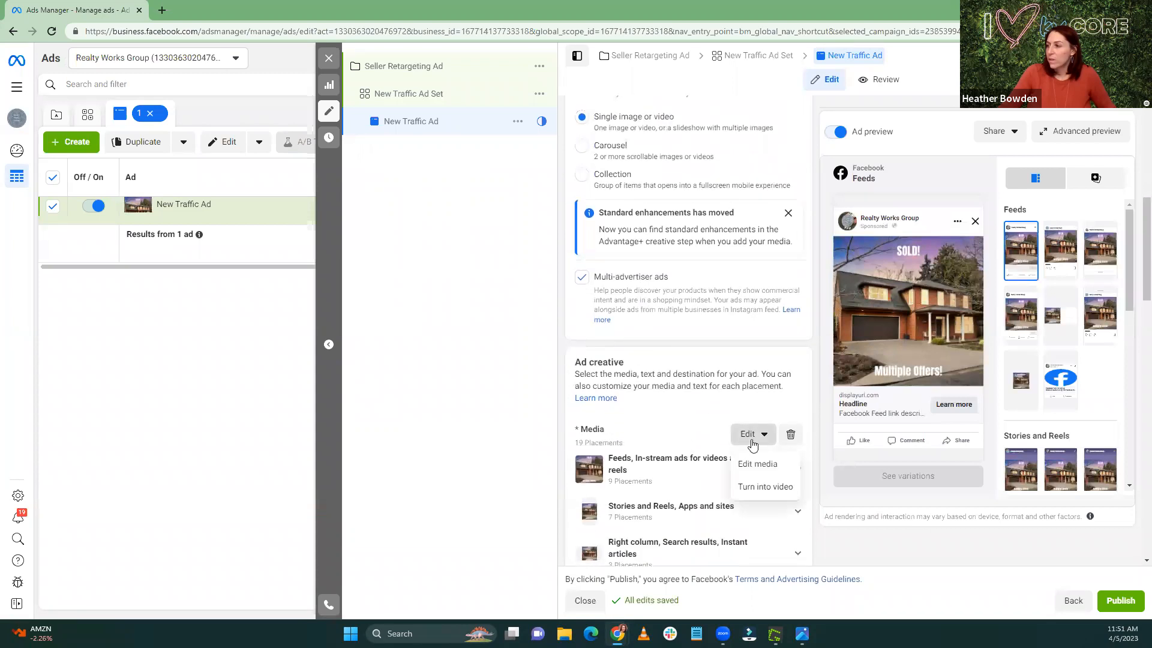
pyautogui.click(759, 487)
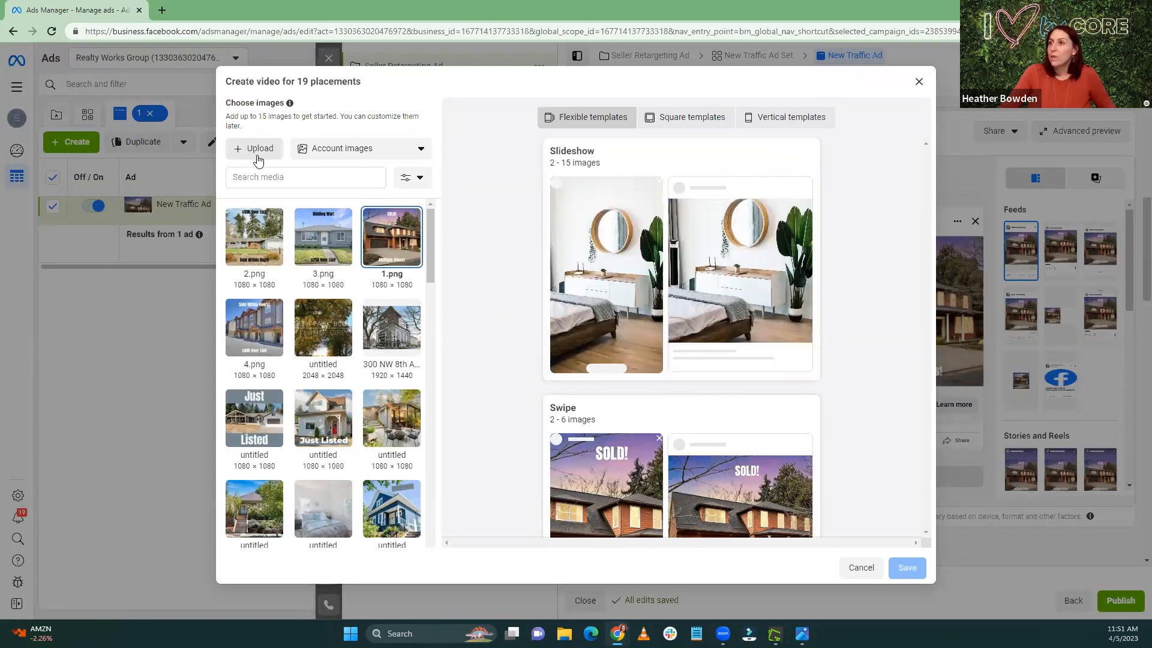
# Step: Add 2.png, 3.png and 4.png to the video's images and browse the flexible templates
pyautogui.click(270, 178)
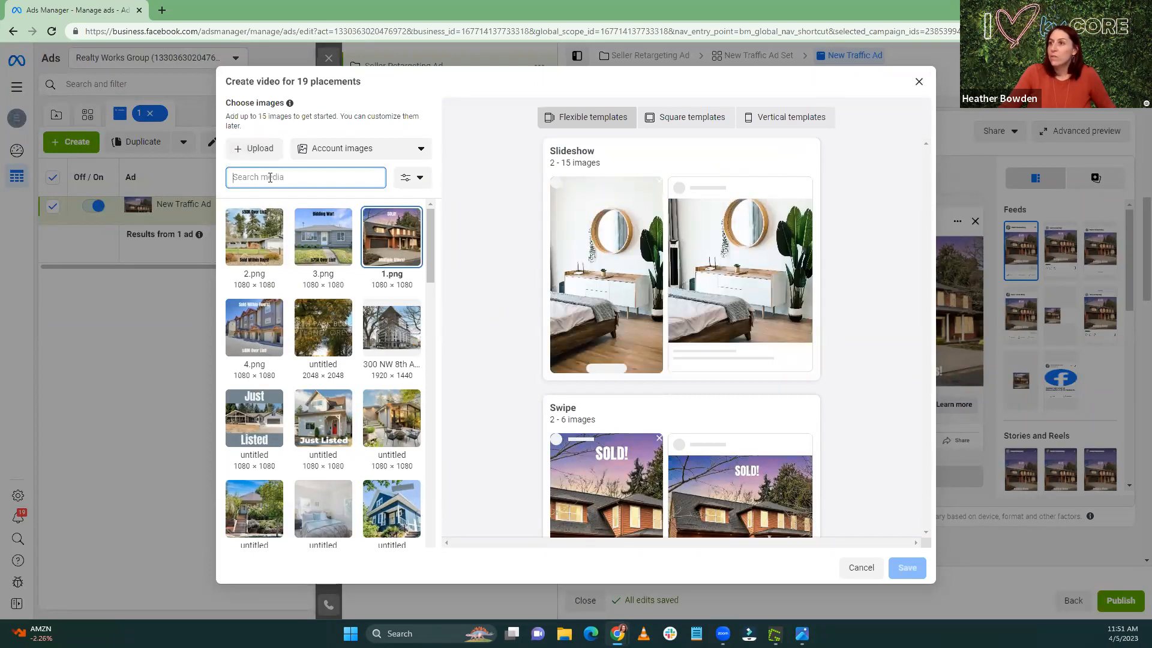
pyautogui.click(257, 247)
pyautogui.click(324, 249)
pyautogui.click(252, 330)
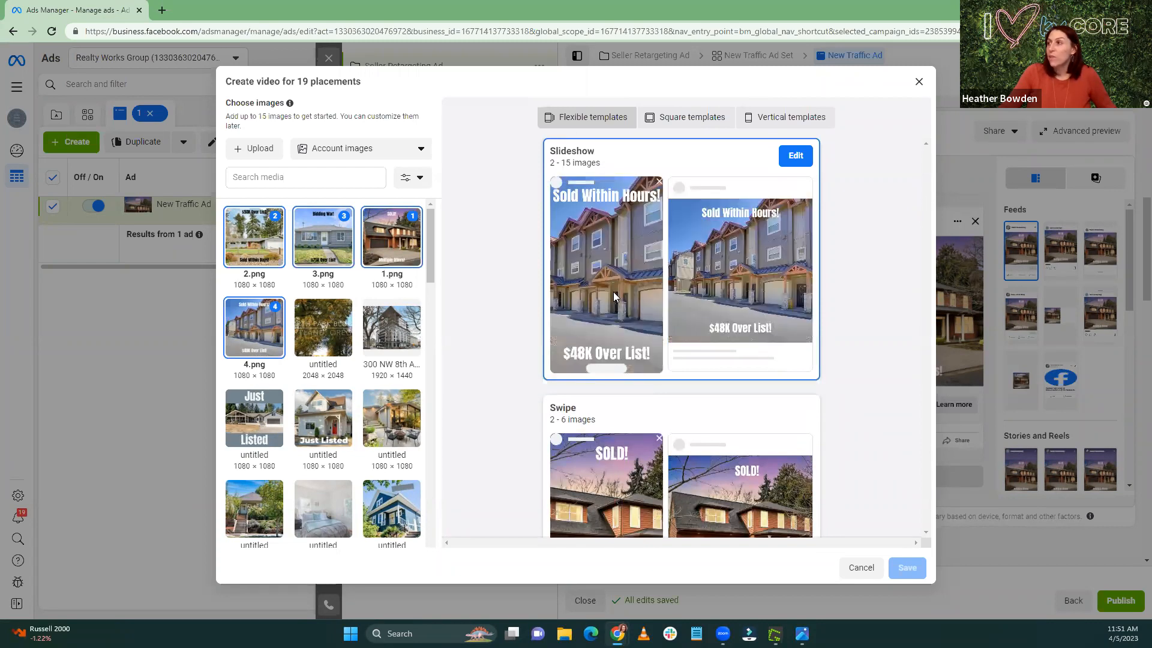
pyautogui.scroll(-3, 617, 375)
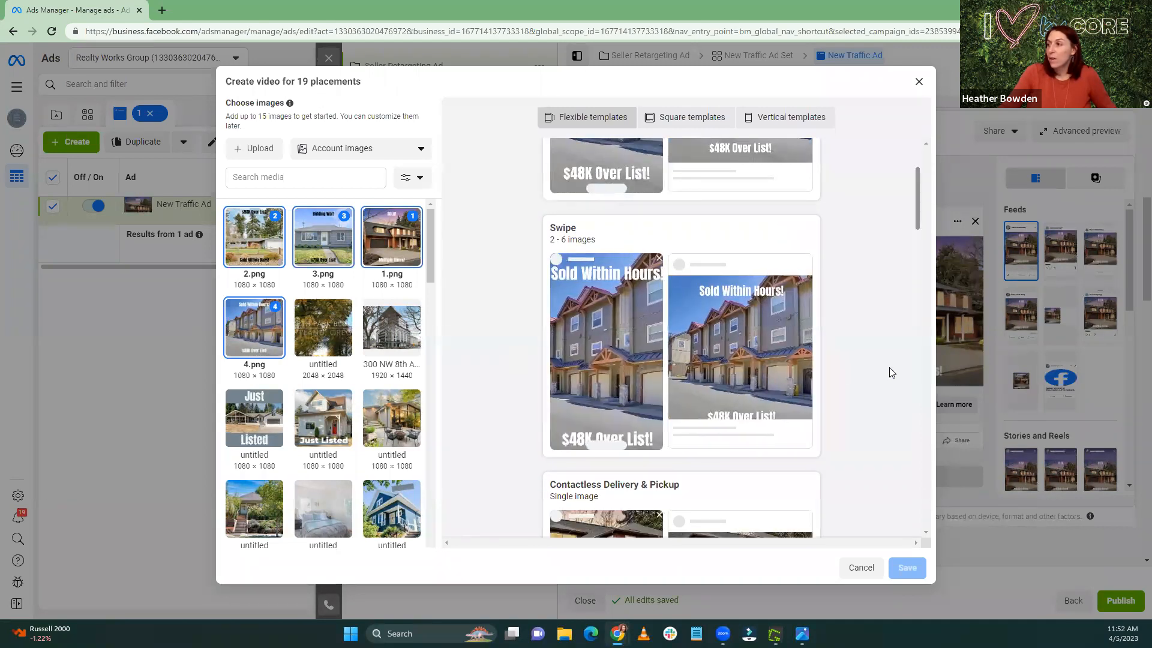
# Step: Examine the flexible video templates, from Swipe through New Open Hours, and return to the Slideshow template
pyautogui.scroll(-1, 882, 366)
pyautogui.scroll(-1, 879, 363)
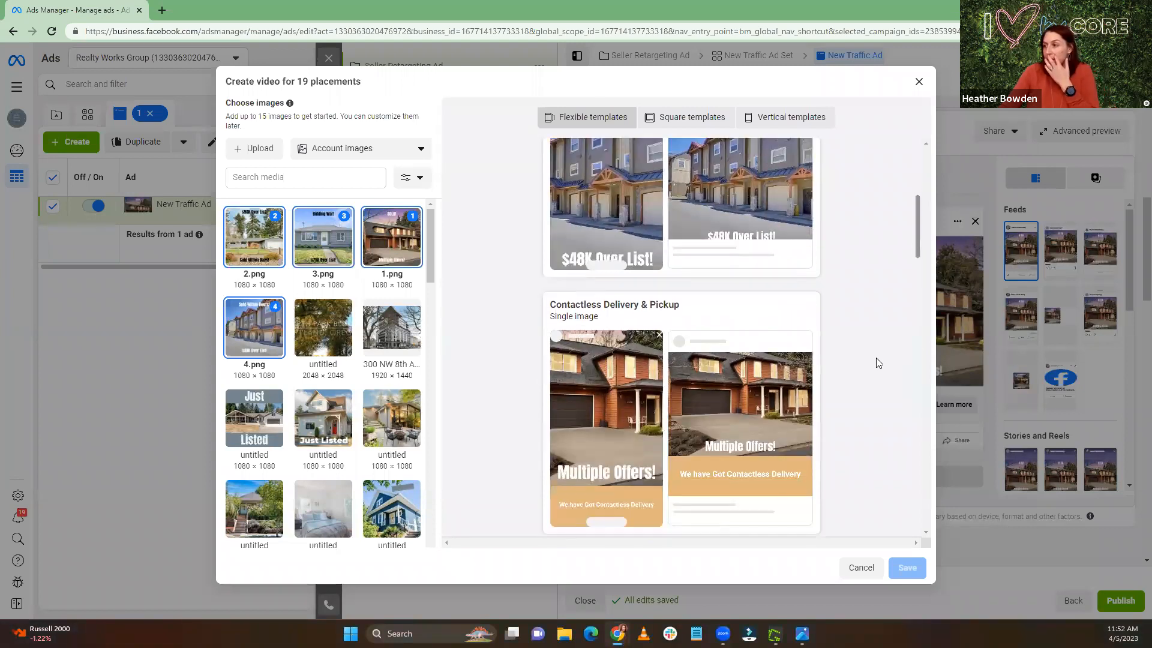
pyautogui.scroll(2, 877, 362)
pyautogui.scroll(-2, 875, 362)
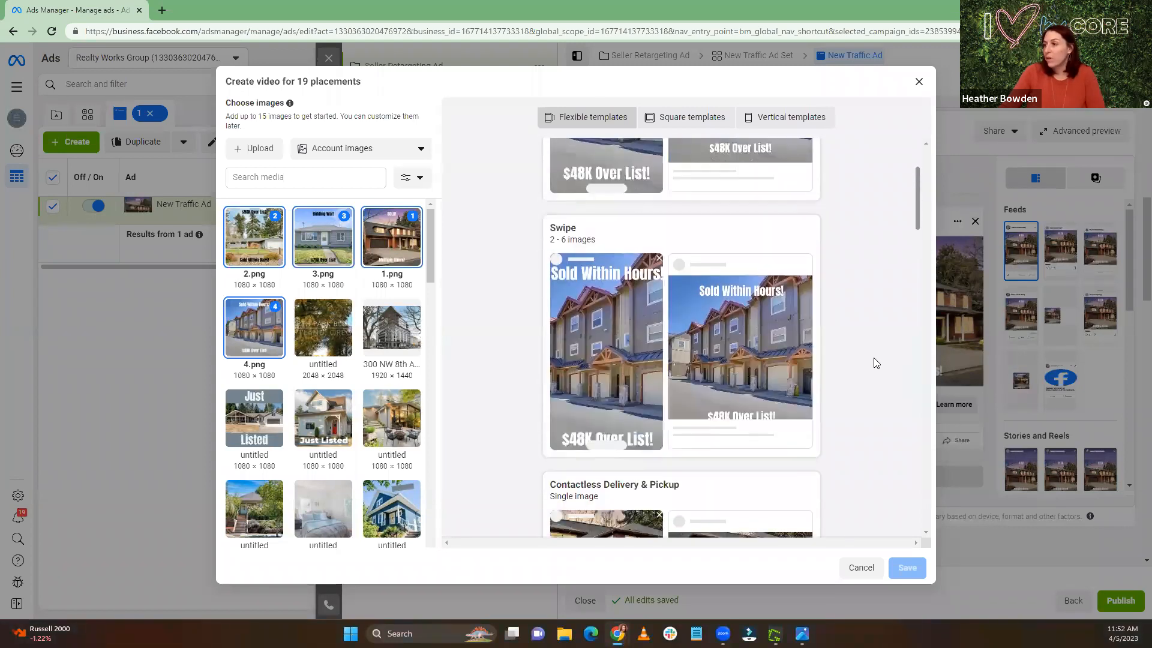
pyautogui.scroll(-2, 875, 362)
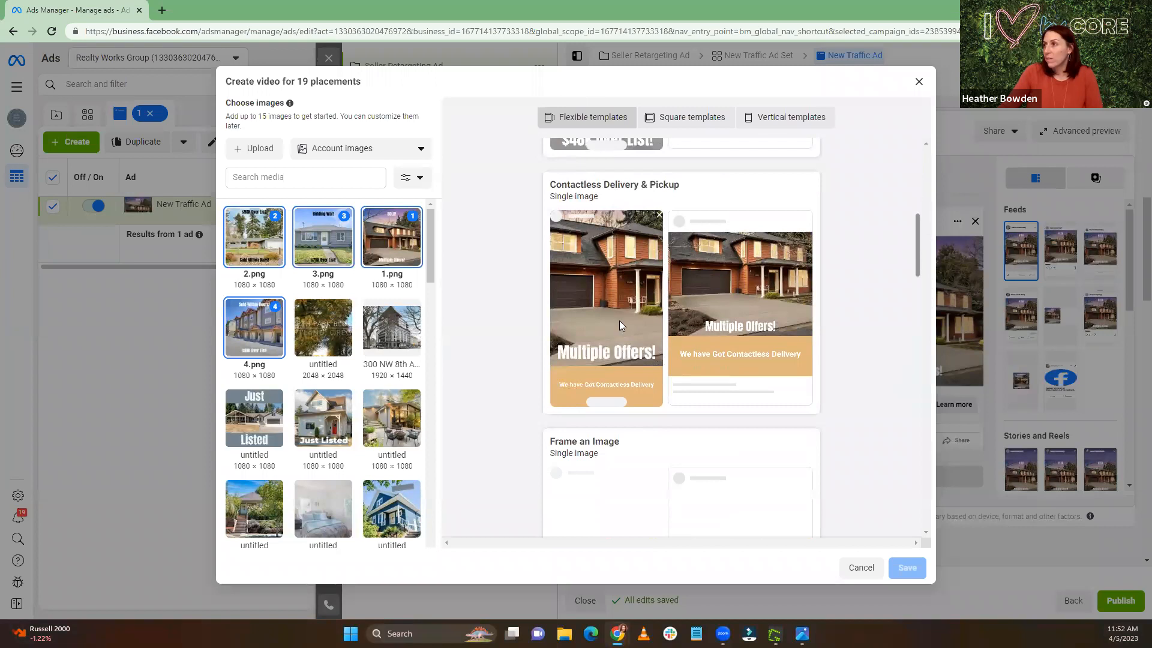
pyautogui.scroll(-2, 530, 367)
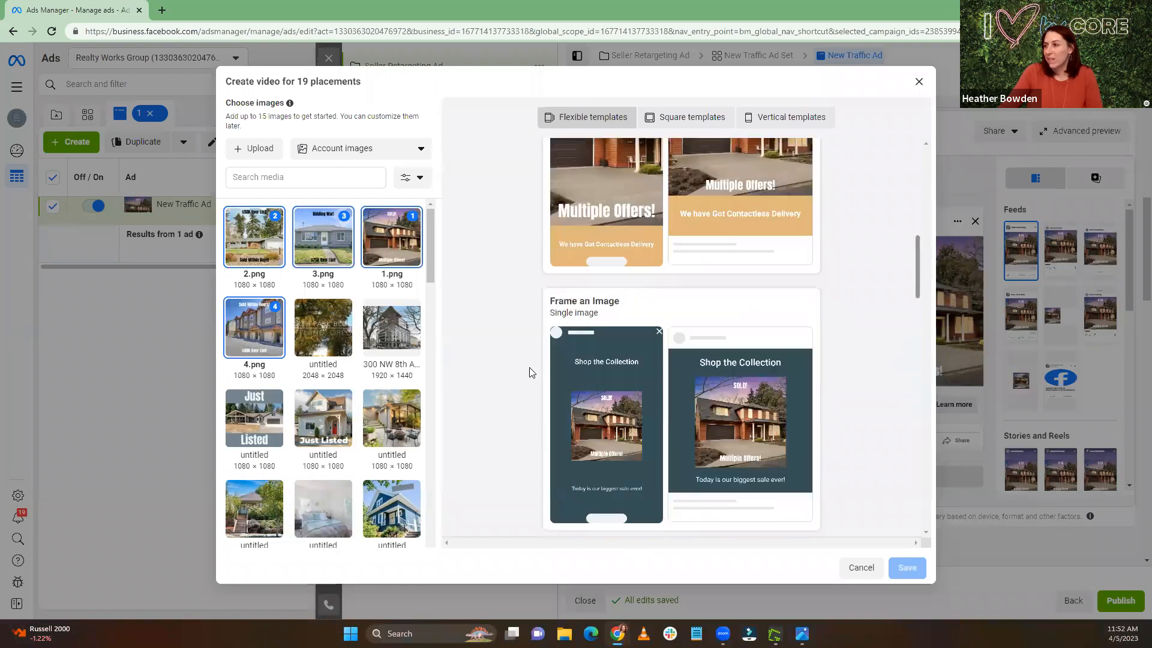
pyautogui.scroll(-3, 529, 367)
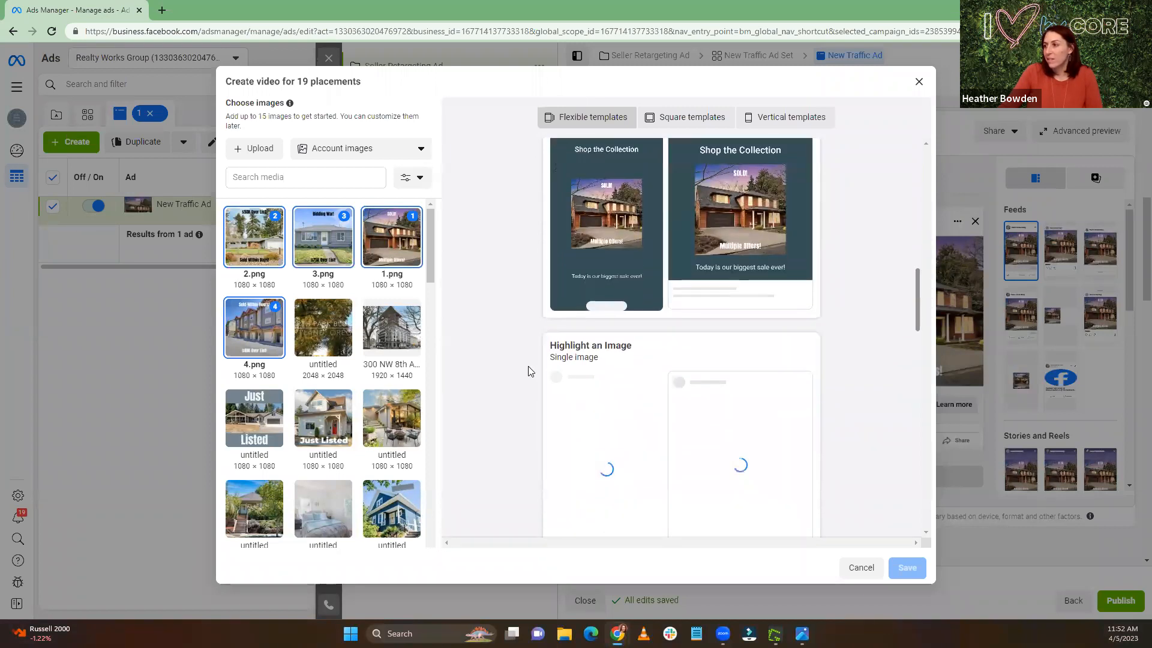
pyautogui.scroll(-2, 530, 370)
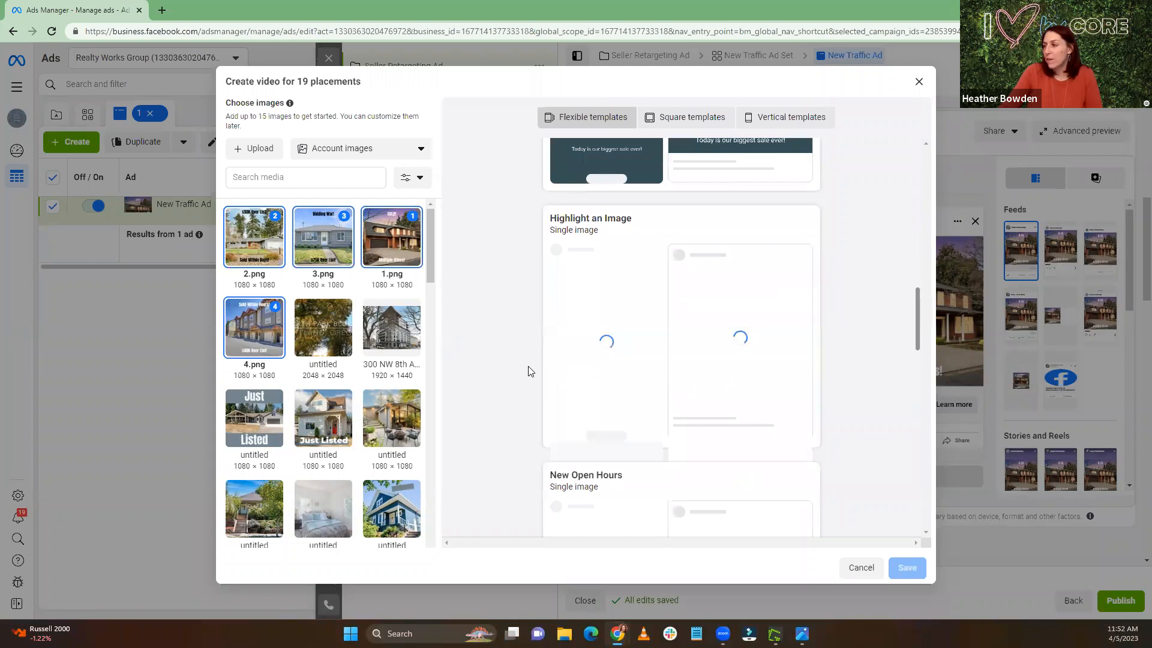
pyautogui.scroll(1, 876, 342)
pyautogui.scroll(10, 876, 347)
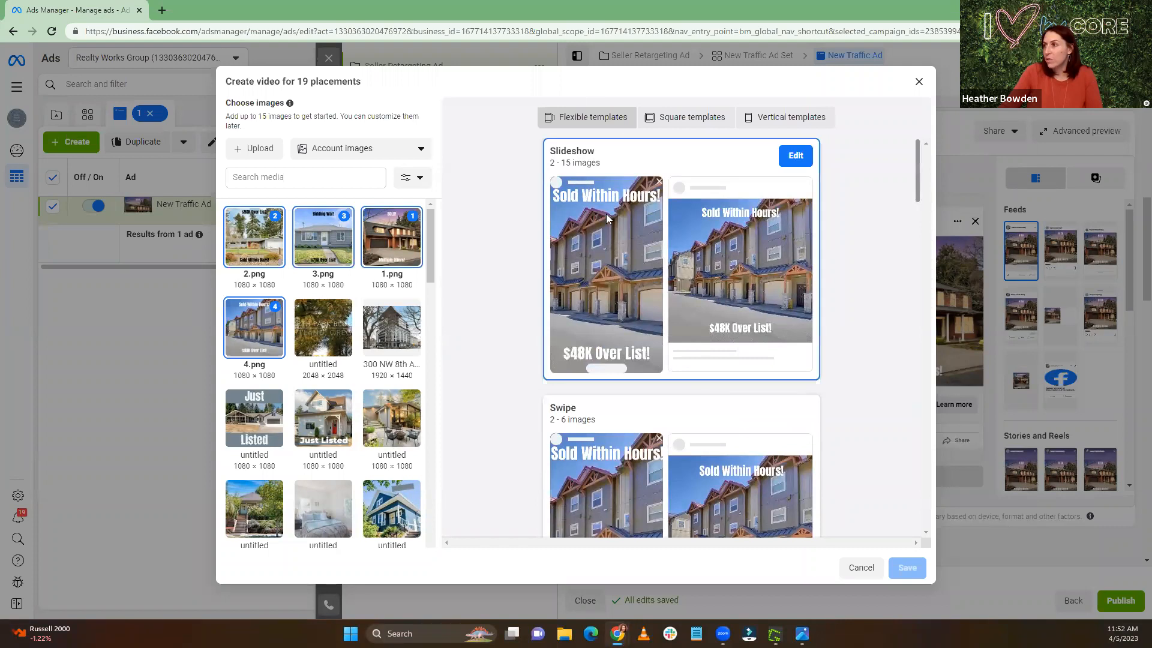
# Step: Open the Slideshow template for editing and preview the video at 3 seconds per scene
pyautogui.click(789, 159)
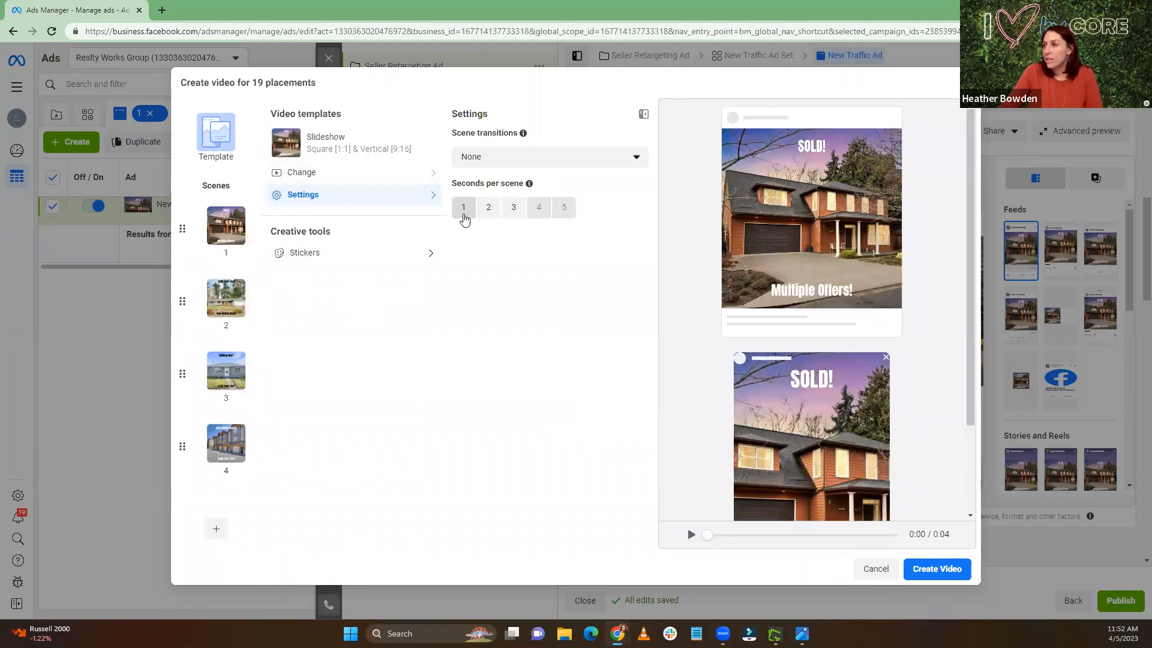
pyautogui.click(513, 213)
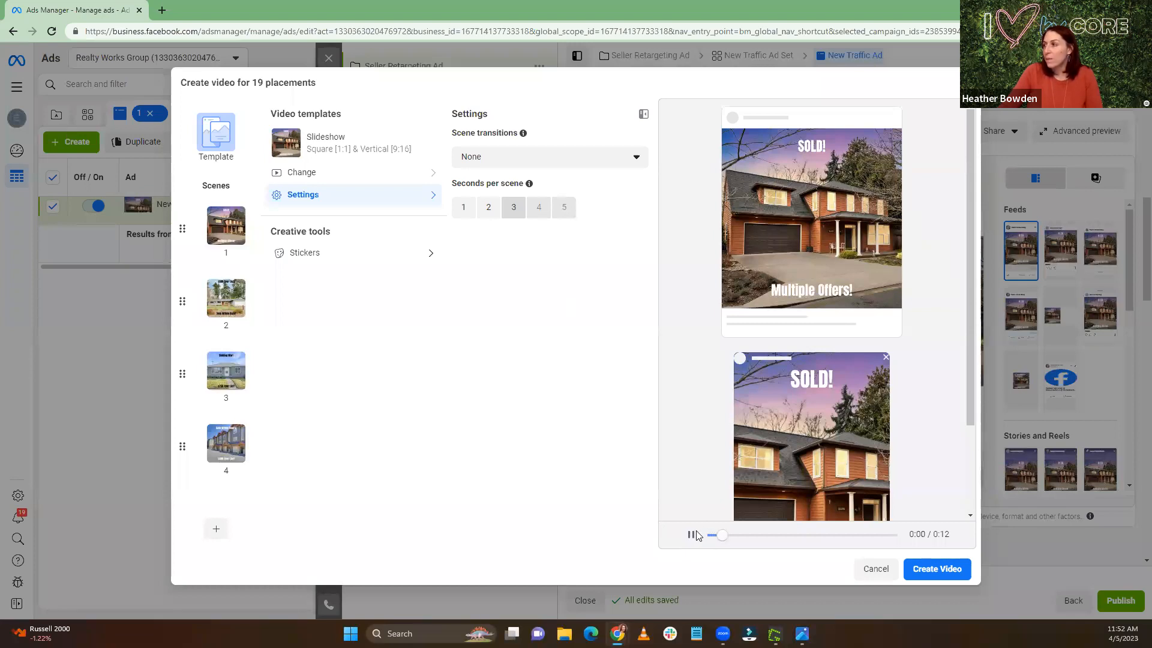
pyautogui.scroll(-2, 697, 404)
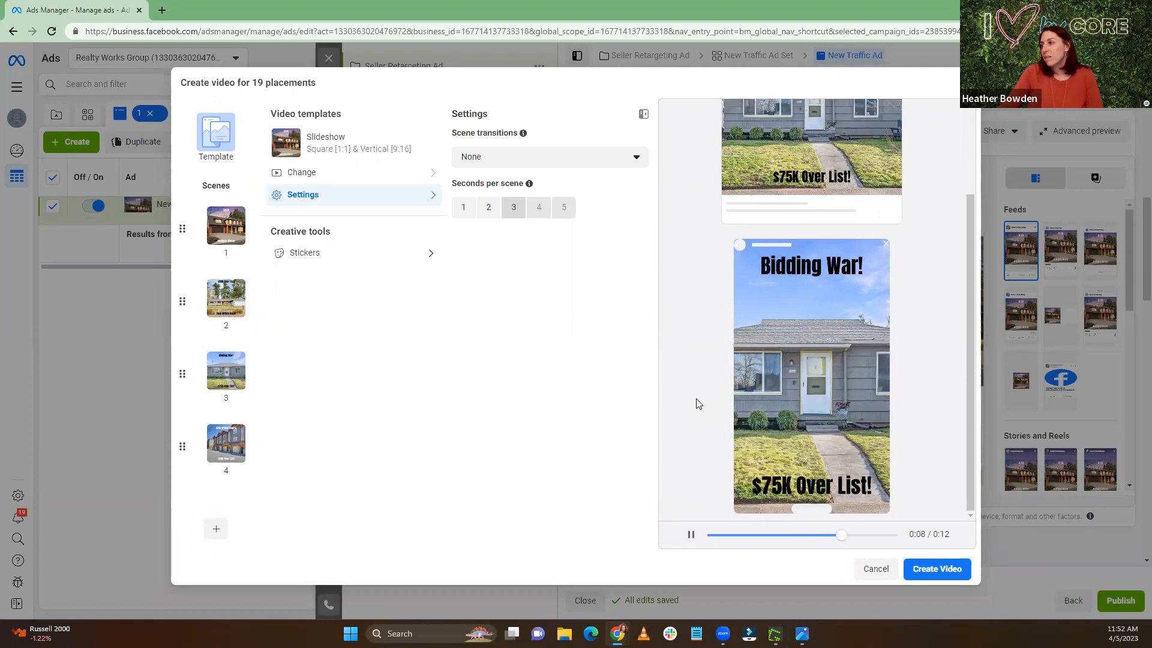
# Step: Set the slideshow to 2 seconds per scene and create the video
pyautogui.click(489, 210)
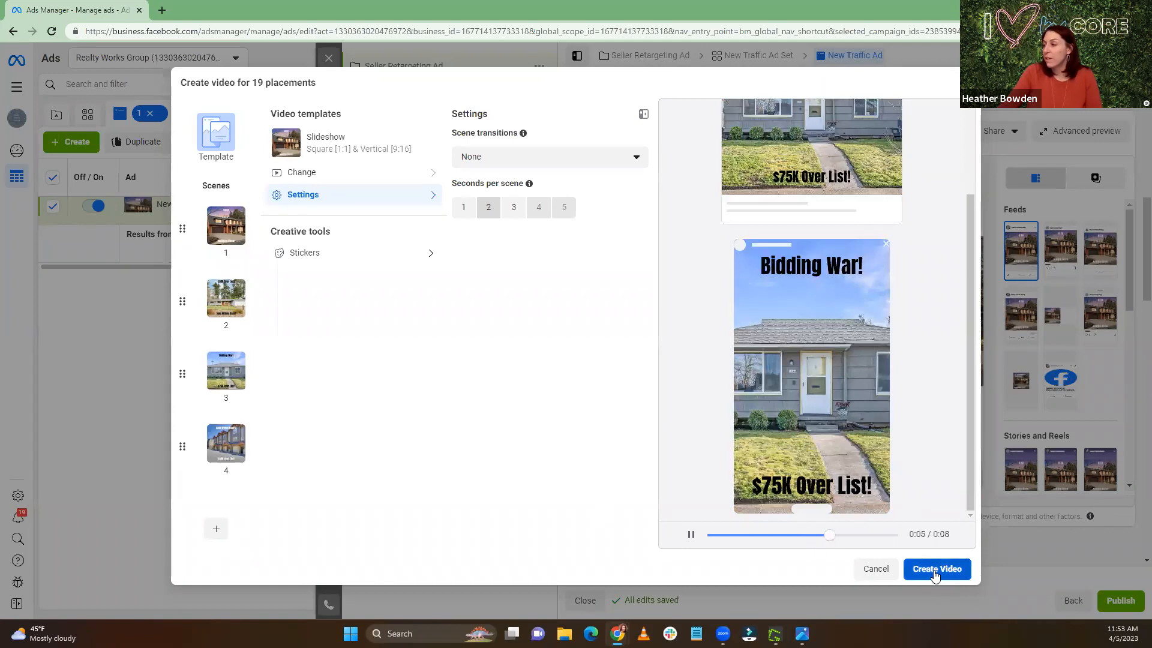
pyautogui.scroll(2, 920, 343)
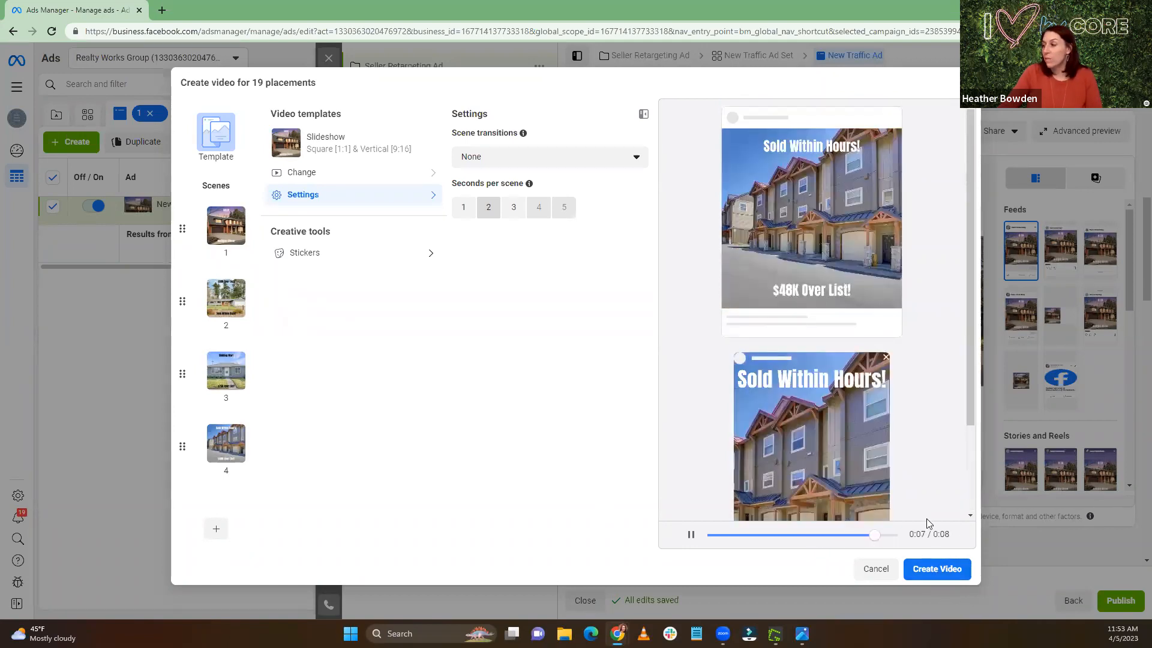
pyautogui.click(937, 568)
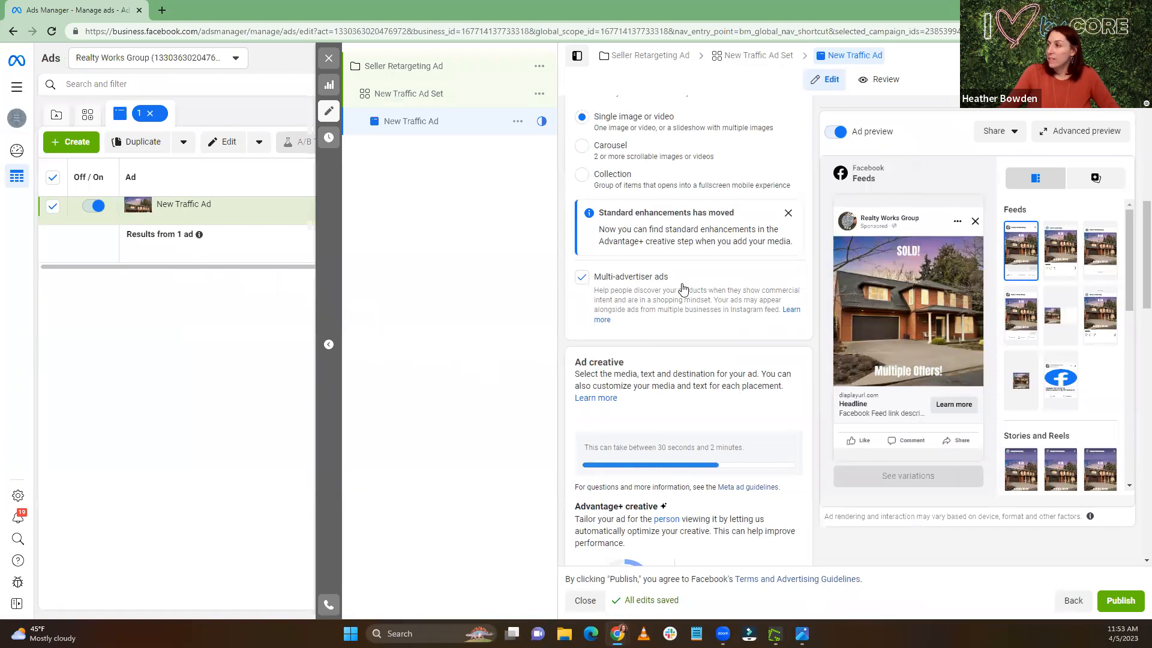
# Step: Enter "Find Out" as the ad's headline
pyautogui.scroll(-1, 610, 325)
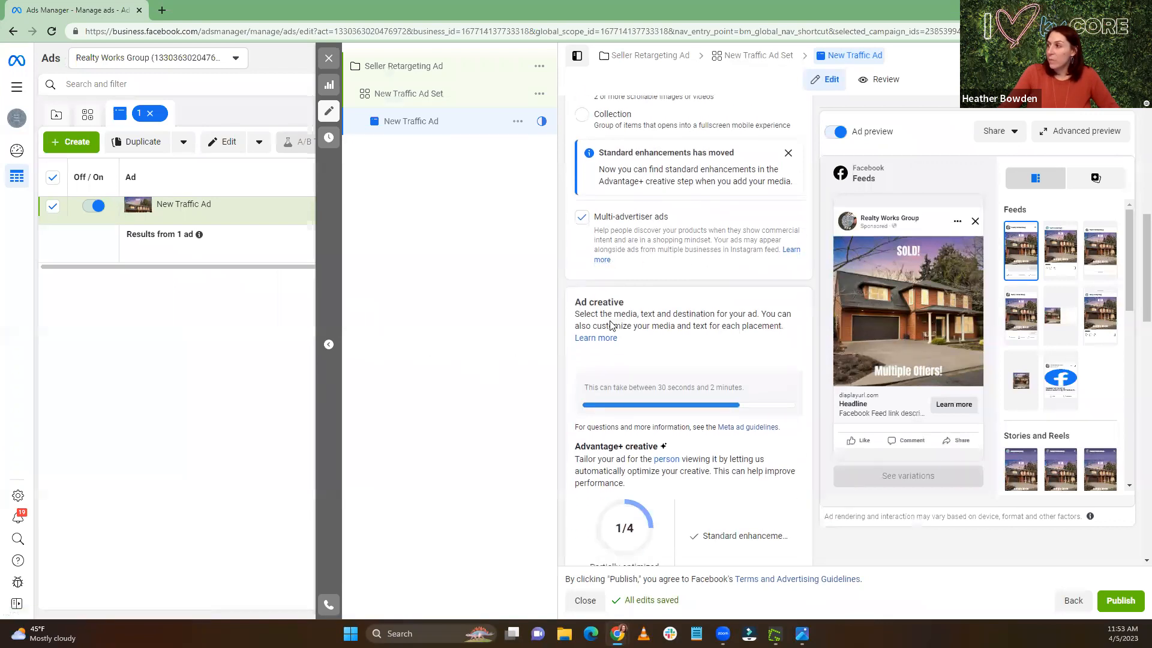
pyautogui.scroll(-2, 610, 321)
pyautogui.scroll(-3, 610, 324)
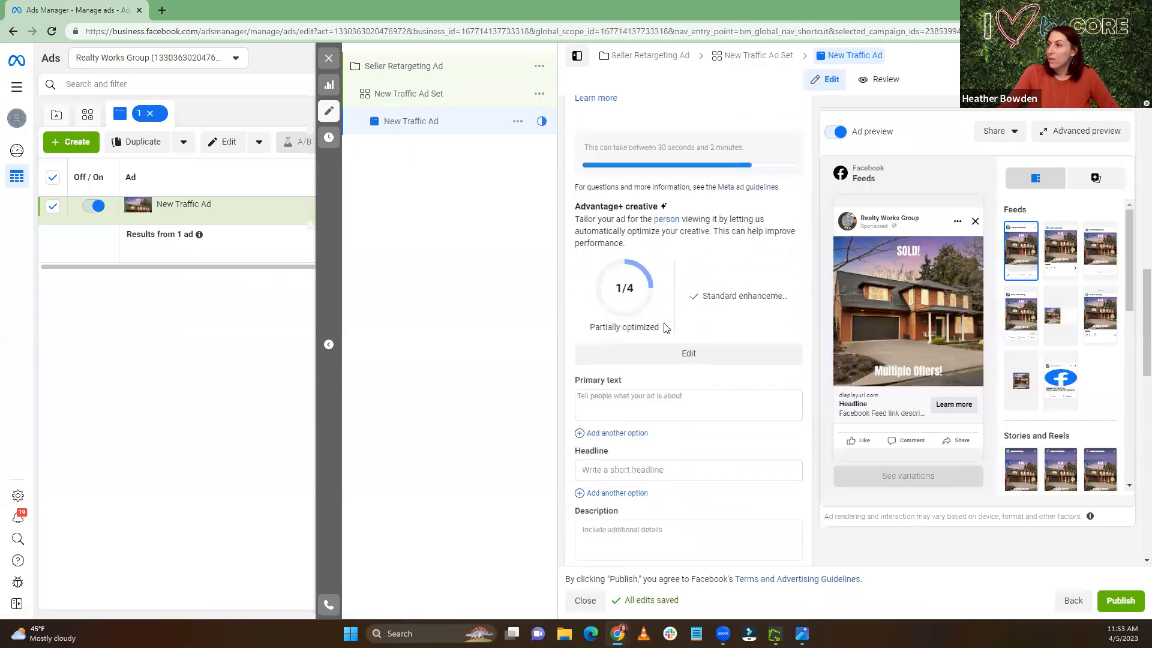
pyautogui.click(644, 337)
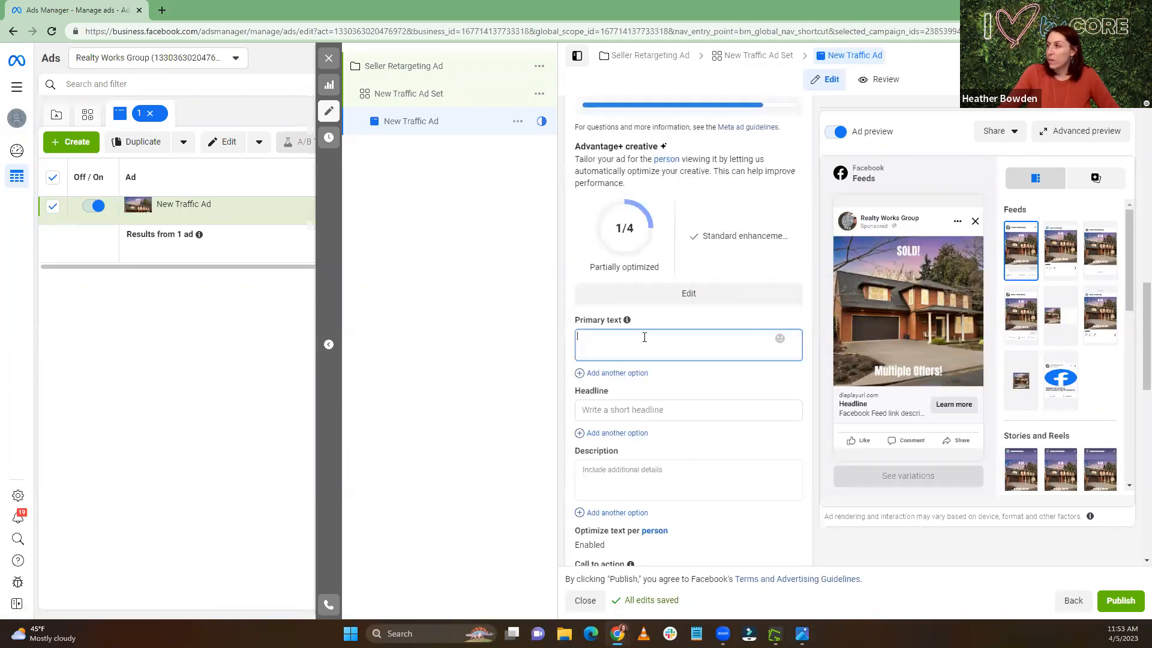
pyautogui.click(594, 412)
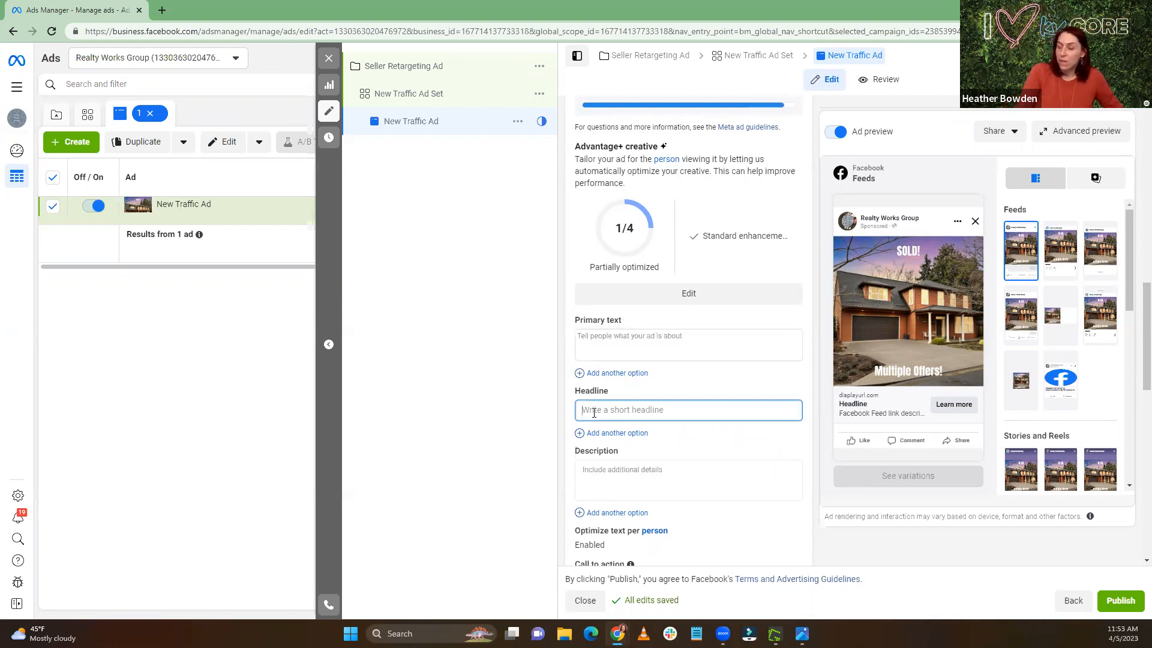
pyautogui.write('Firm')
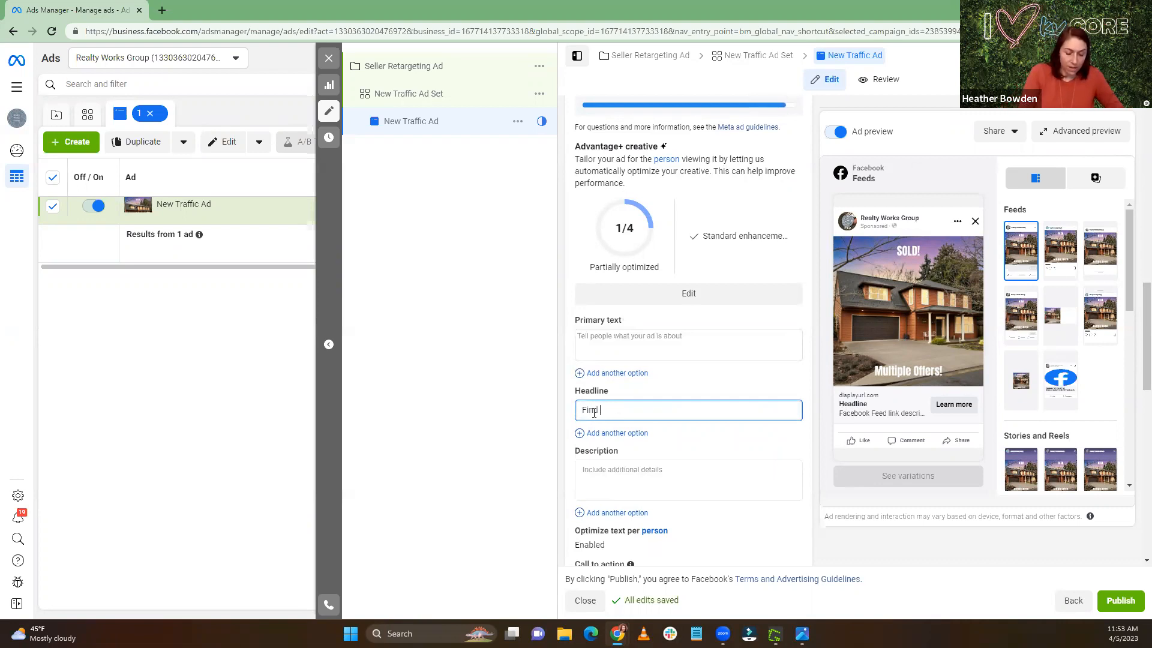
pyautogui.press('BackSpace')
pyautogui.press('BackSpace')
pyautogui.press('BackSpace')
pyautogui.press('BackSpace')
pyautogui.press('BackSpace')
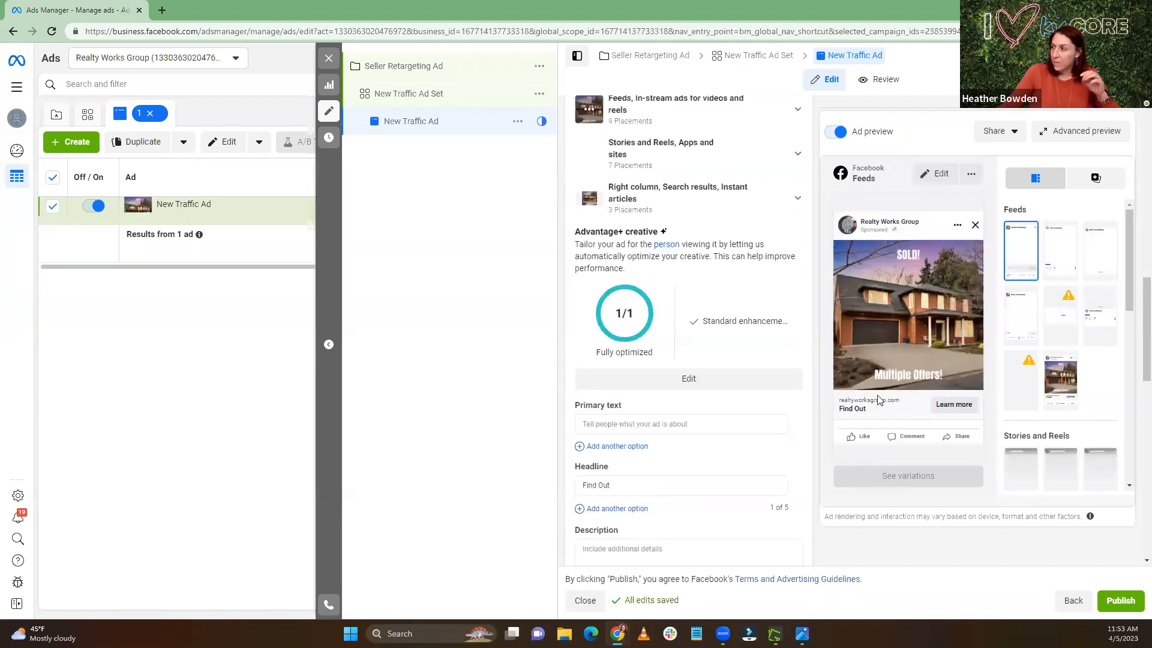
# Step: Replace the ad's headline with "What Could Your Home Sell For?"
pyautogui.moveTo(618, 443)
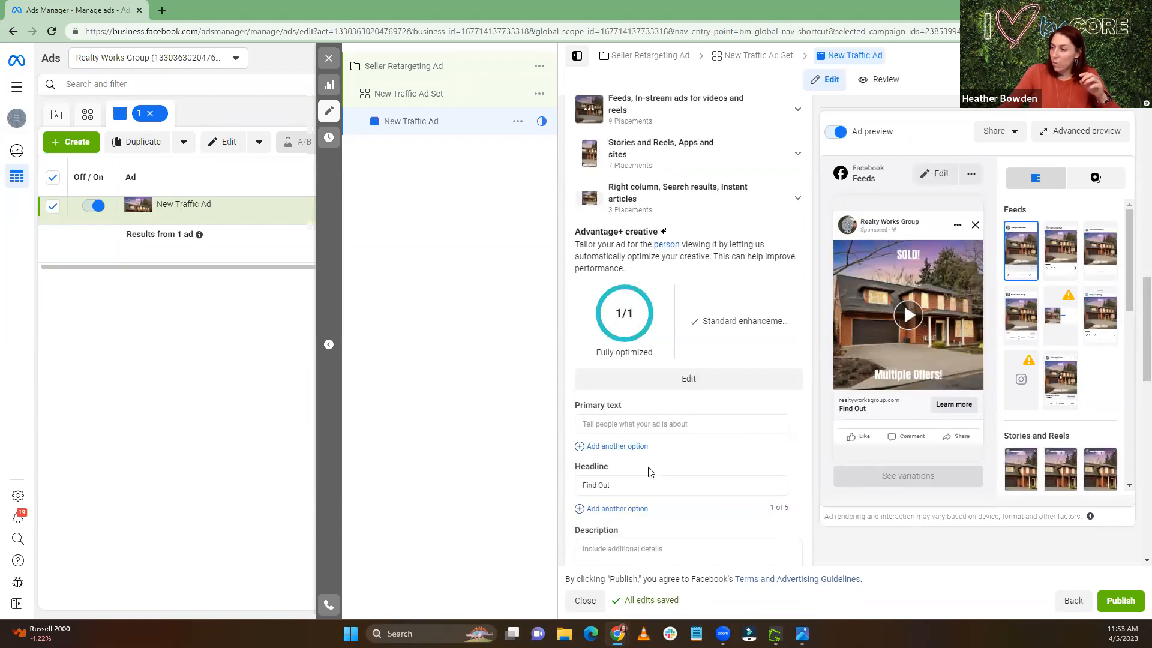
pyautogui.tripleClick(614, 484)
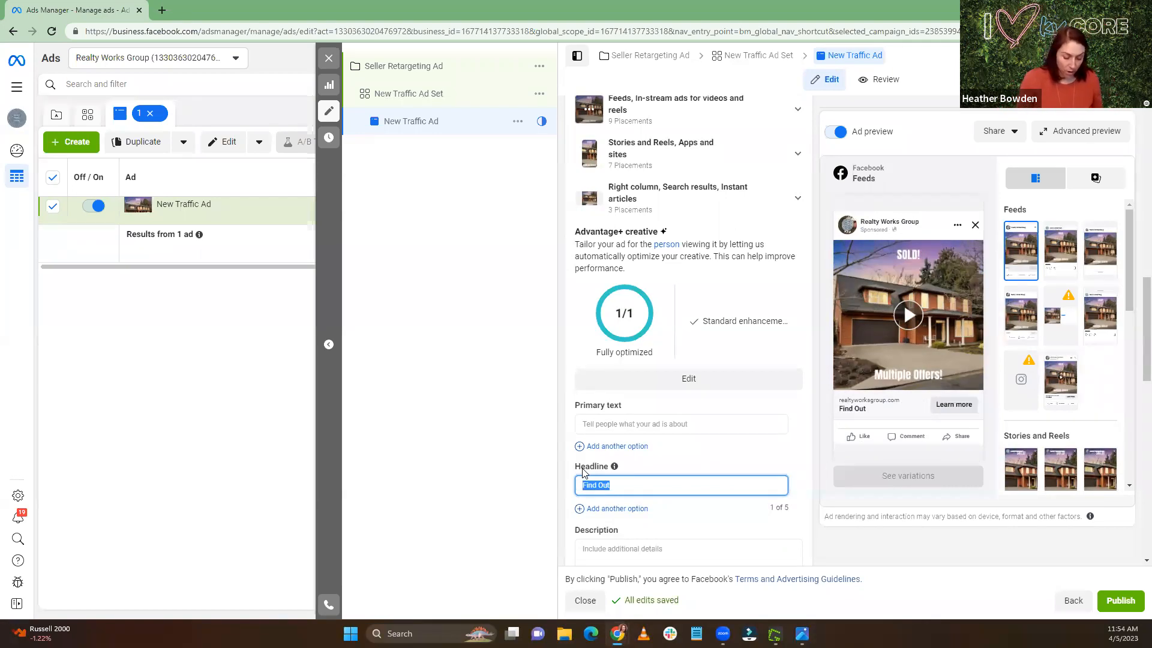
pyautogui.write('W')
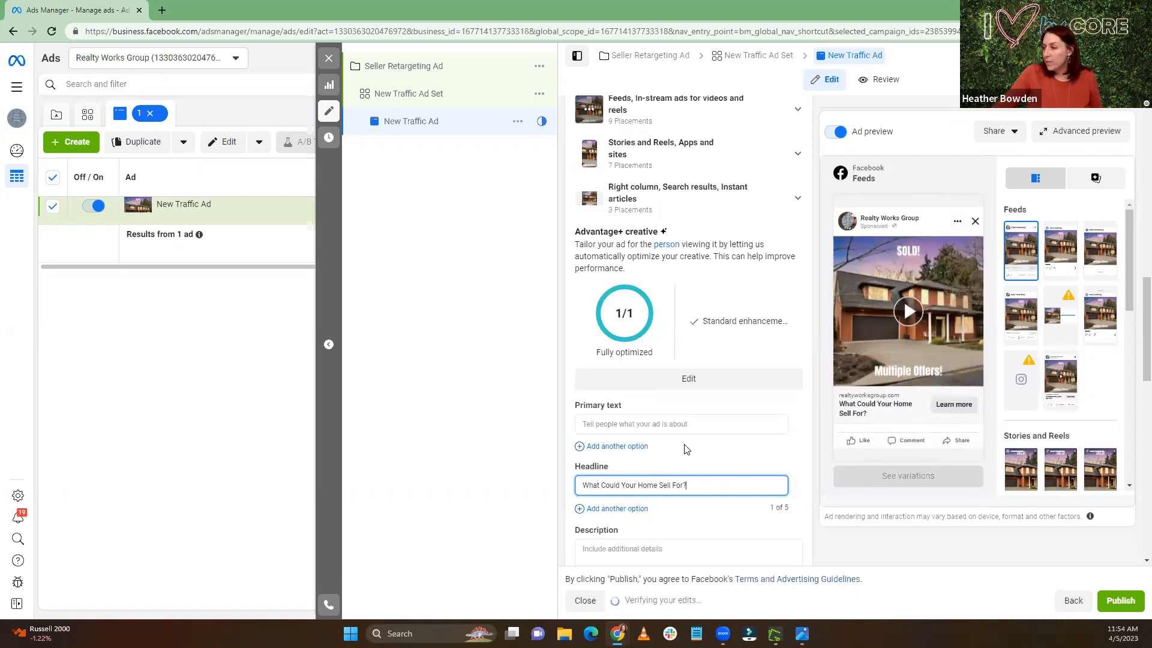
# Step: Review the available call-to-action options and set the ad's call to action to Get quote
pyautogui.scroll(-2, 685, 446)
pyautogui.scroll(-2, 685, 446)
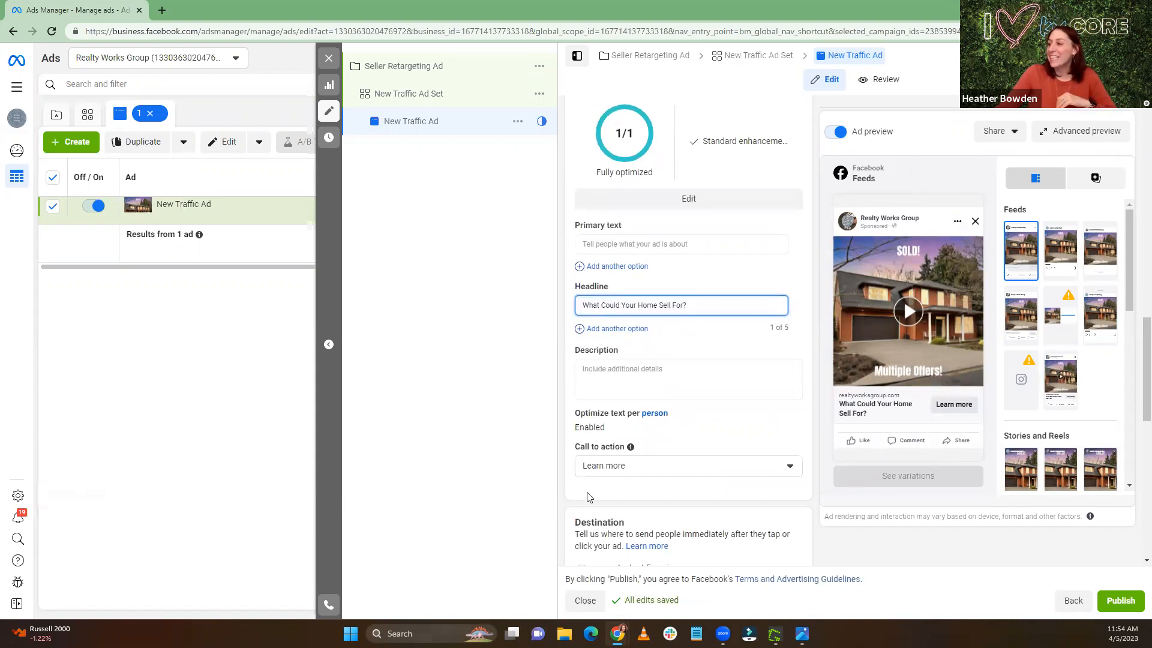
pyautogui.click(621, 467)
pyautogui.scroll(-2, 614, 396)
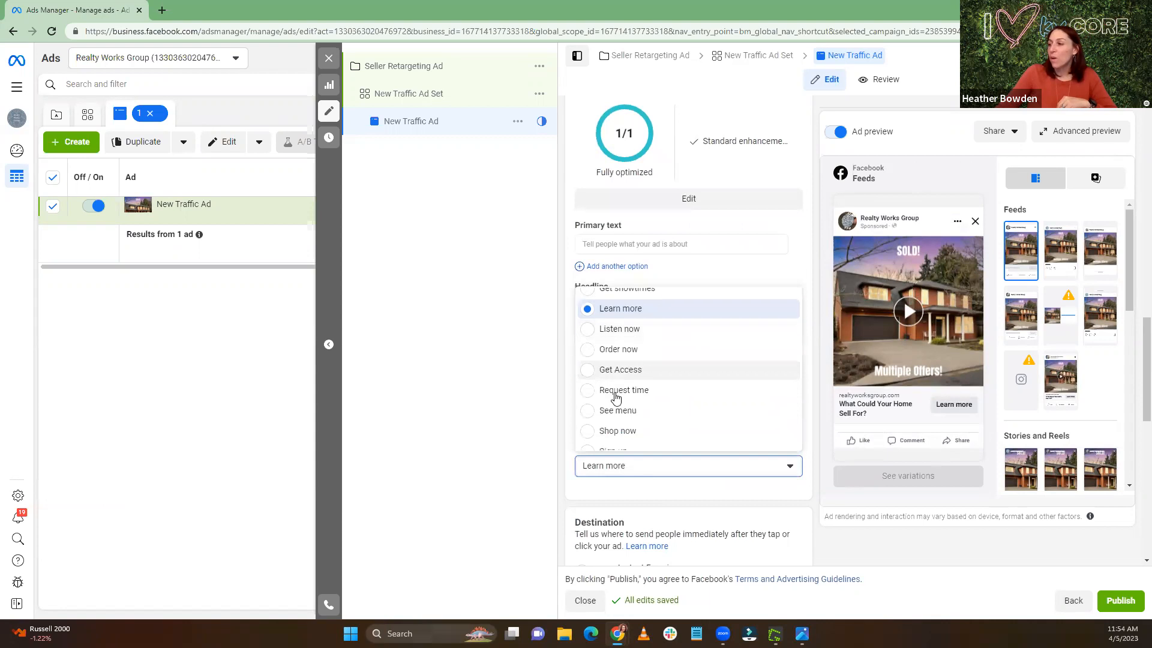
pyautogui.scroll(-1, 614, 432)
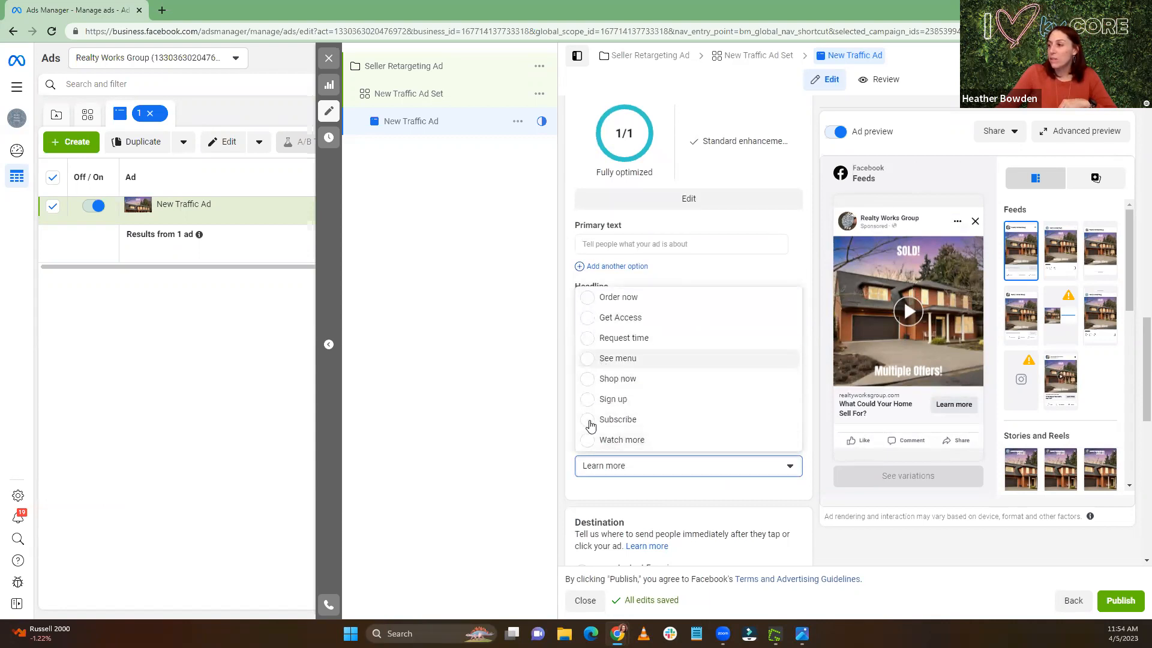
pyautogui.scroll(5, 596, 435)
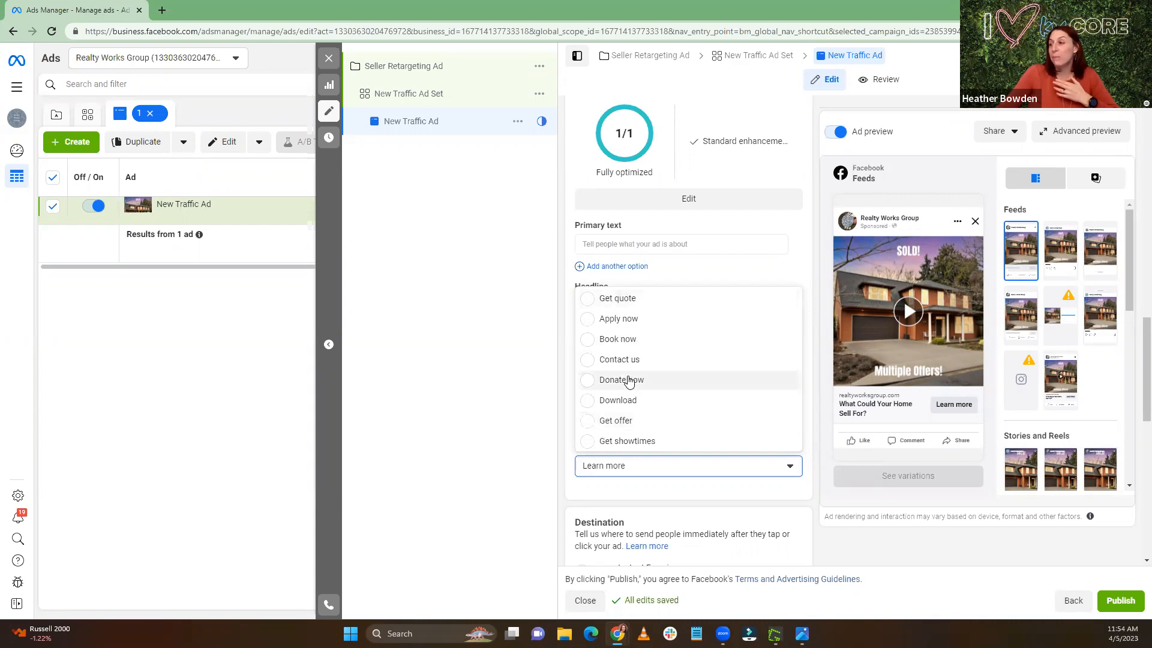
pyautogui.scroll(-2, 618, 415)
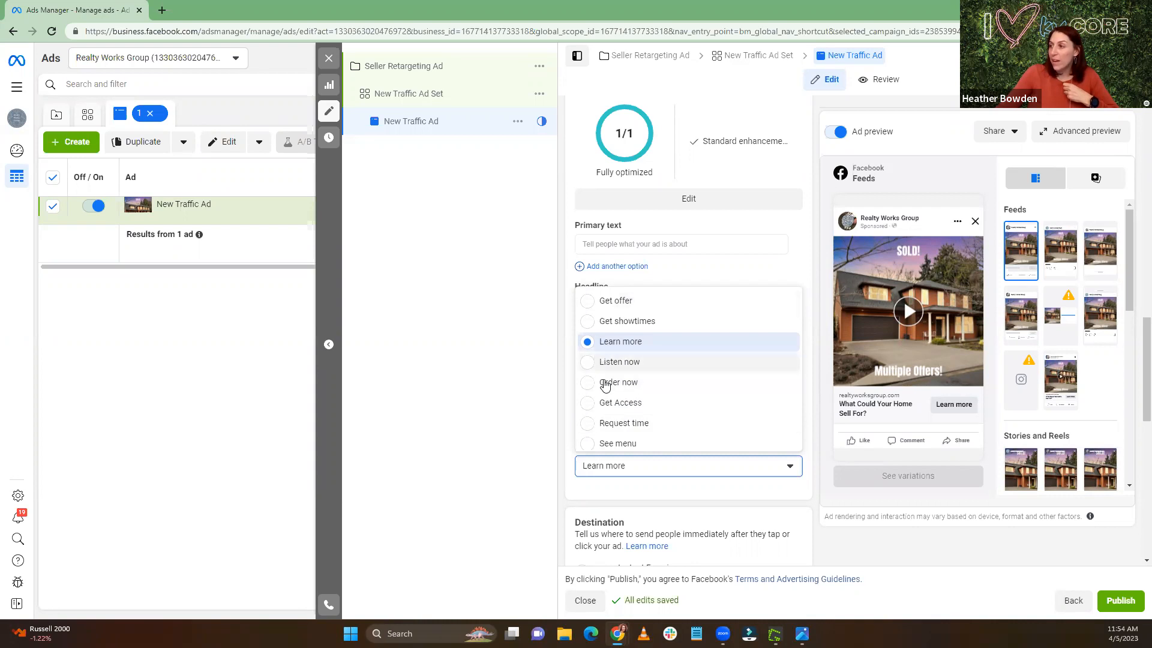
pyautogui.scroll(-2, 608, 379)
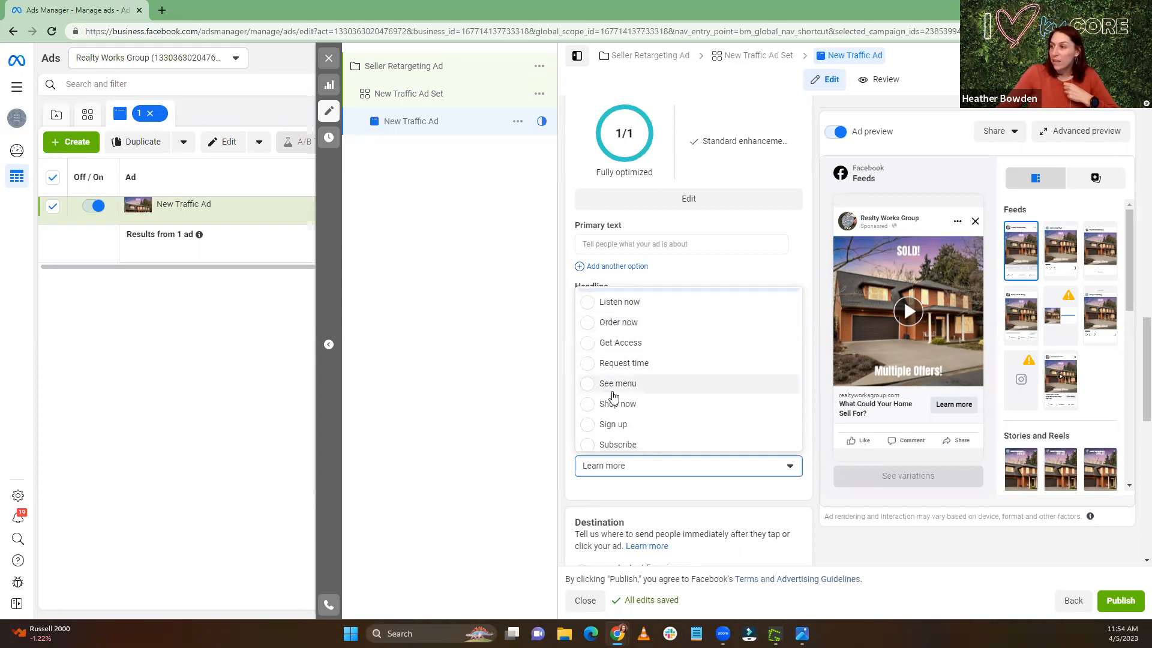
pyautogui.scroll(3, 622, 420)
pyautogui.scroll(1, 622, 430)
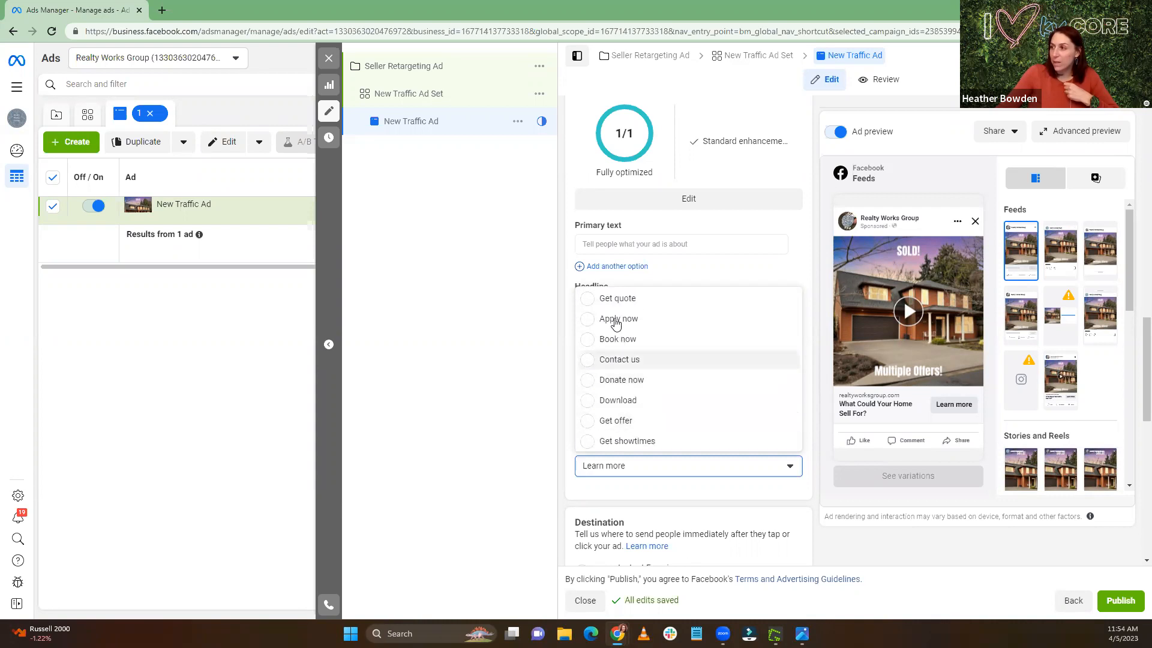
pyautogui.click(587, 301)
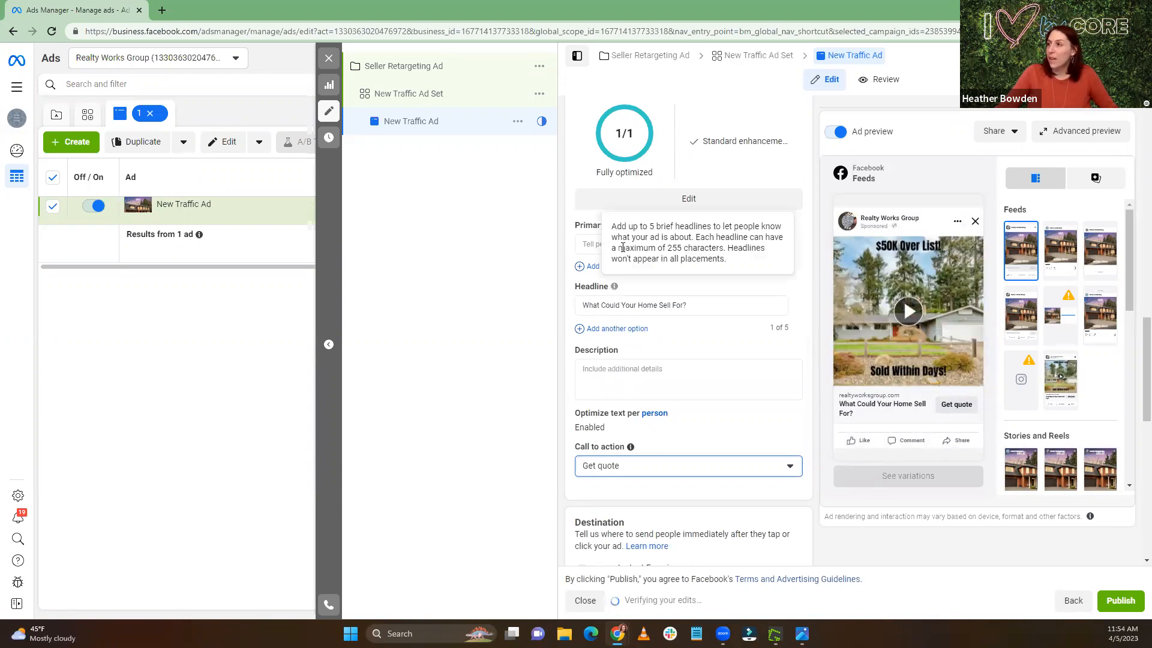
# Step: Enter "It's still a seller's market!" as the ad's primary text
pyautogui.click(601, 242)
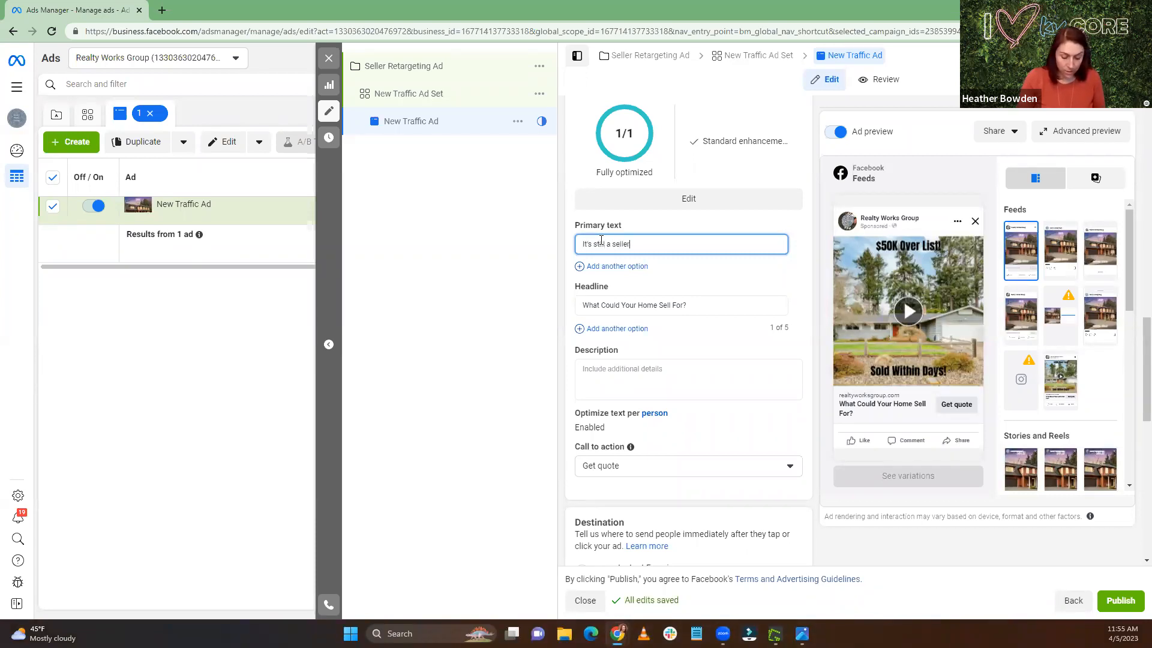
pyautogui.write('!')
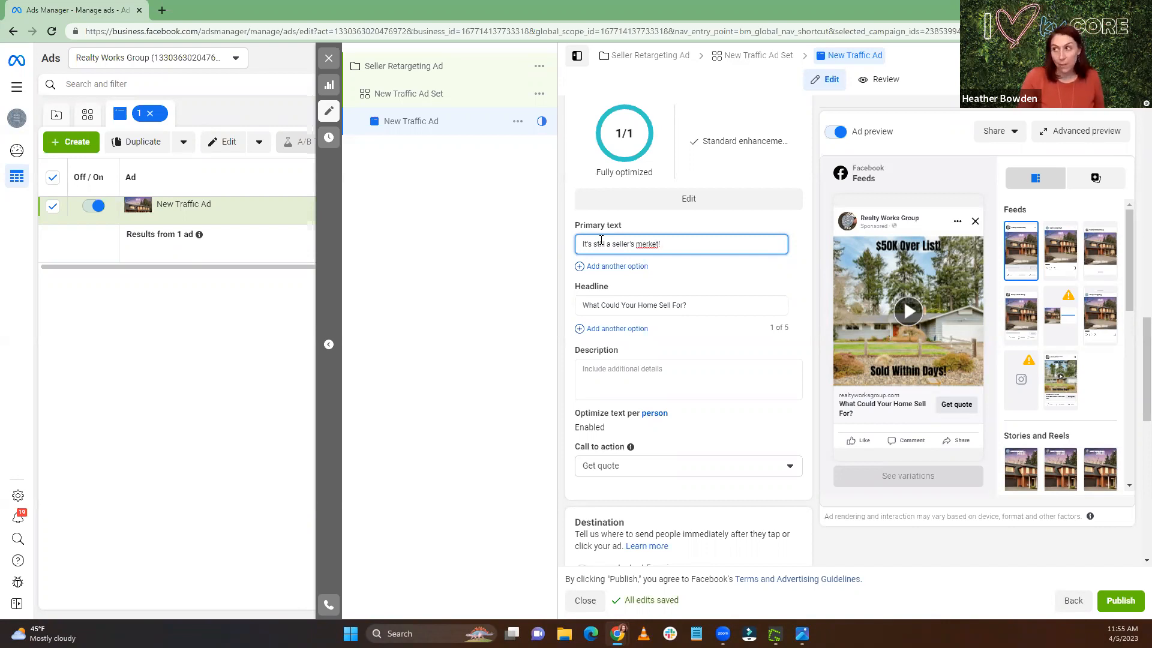
pyautogui.press('BackSpace')
pyautogui.press('BackSpace')
pyautogui.press('BackSpace')
pyautogui.press('BackSpace')
pyautogui.press('BackSpace')
pyautogui.press('BackSpace')
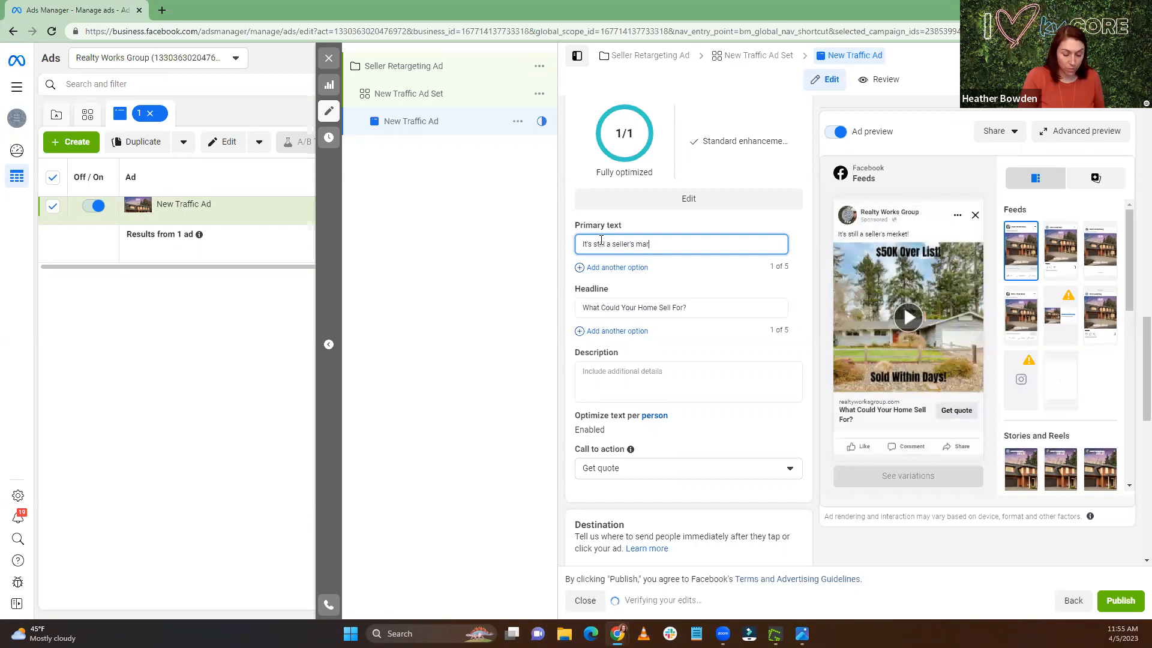
pyautogui.write('arket! ')
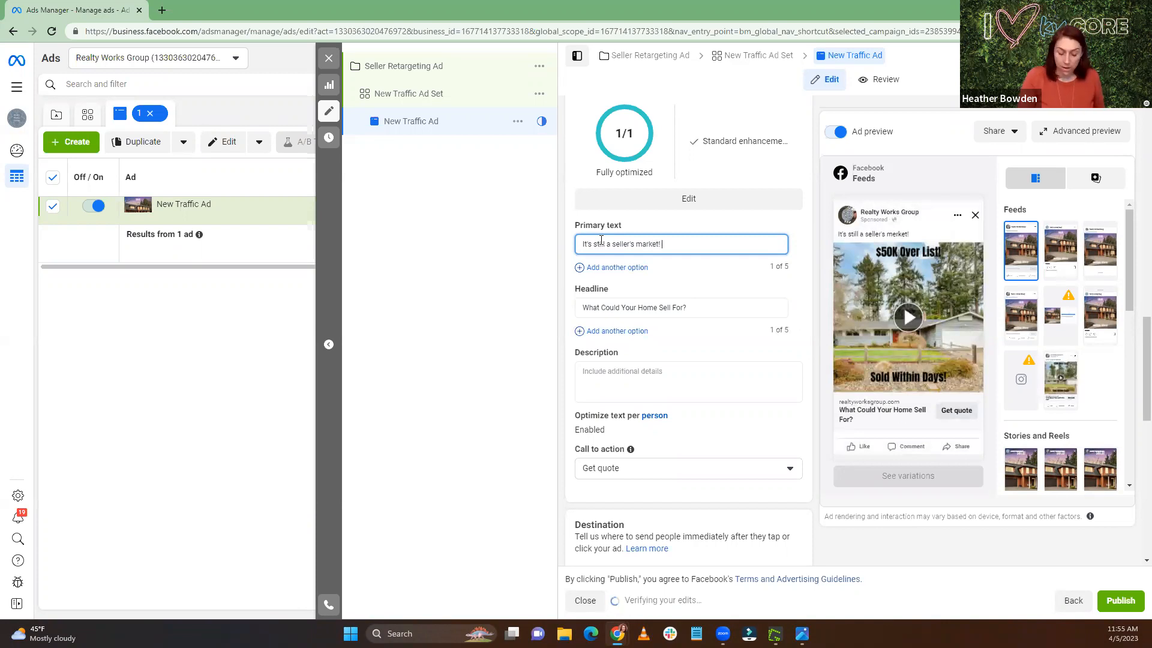
# Step: Continue the primary text with "If you're thinking of selling"
pyautogui.write("If you're")
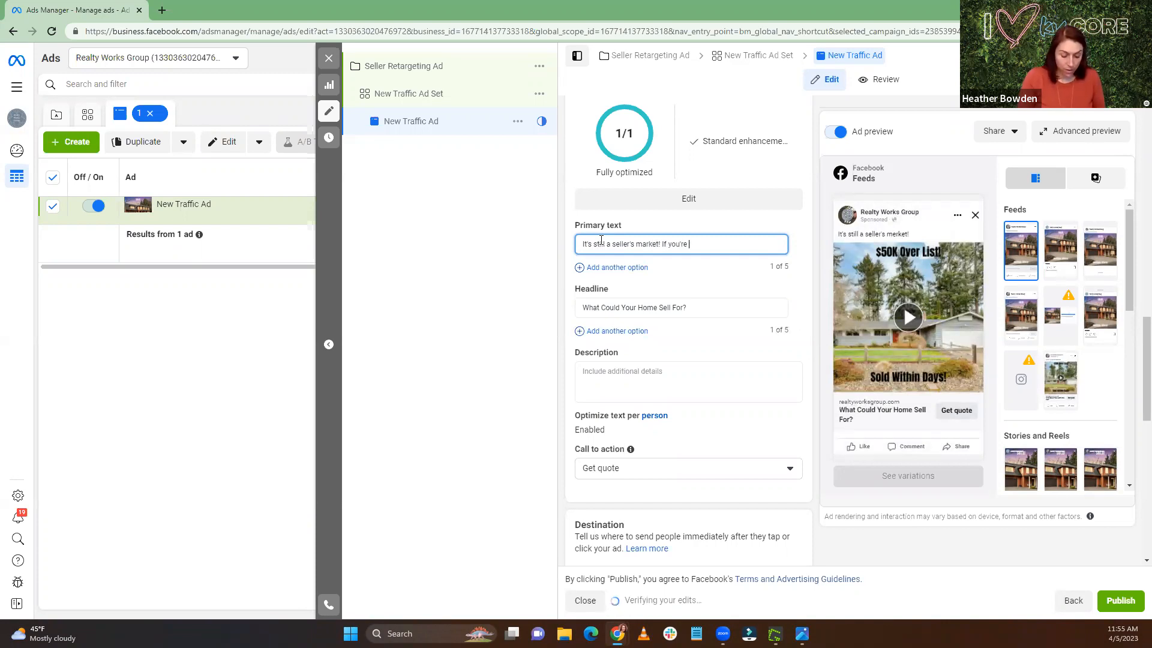
pyautogui.write(' thinking of selling ,yo')
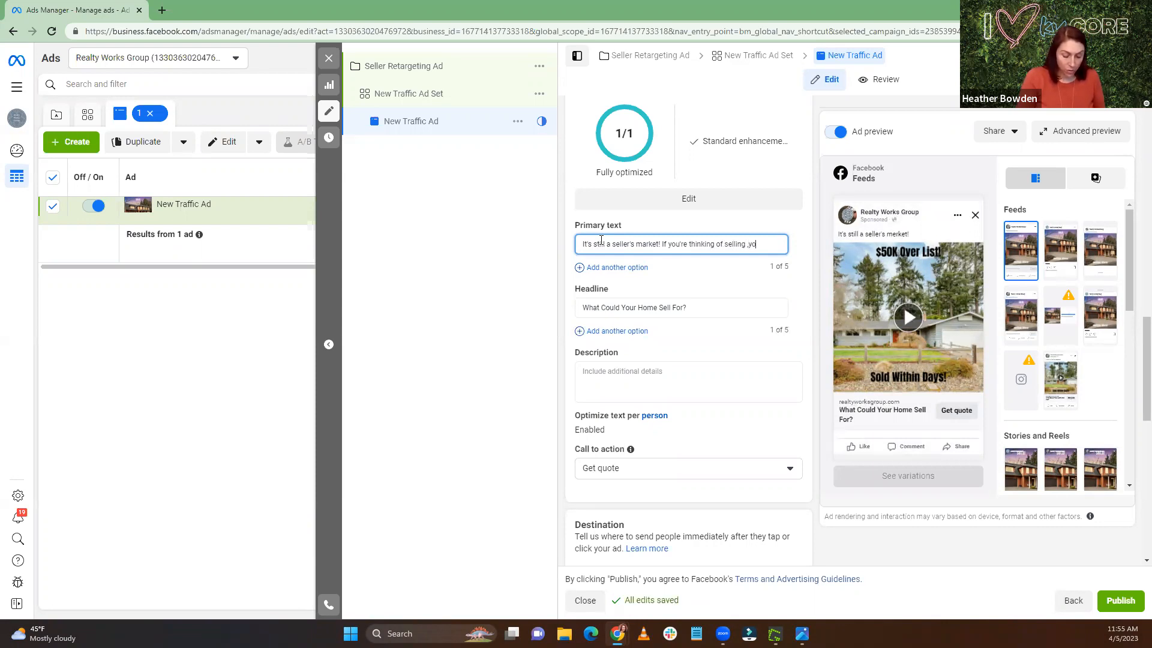
pyautogui.write('u mih')
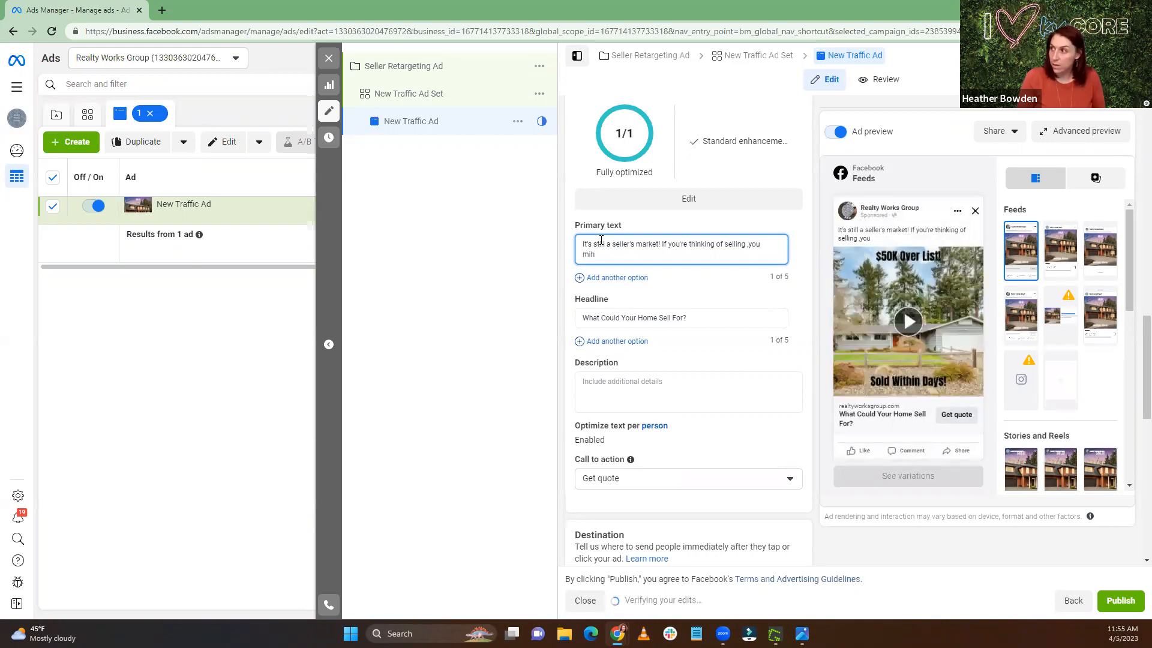
pyautogui.press('BackSpace')
pyautogui.press('BackSpace')
pyautogui.press('BackSpace')
pyautogui.press('BackSpace')
pyautogui.press('BackSpace')
pyautogui.press('BackSpace')
pyautogui.press('BackSpace')
pyautogui.press('BackSpace')
pyautogui.press('BackSpace')
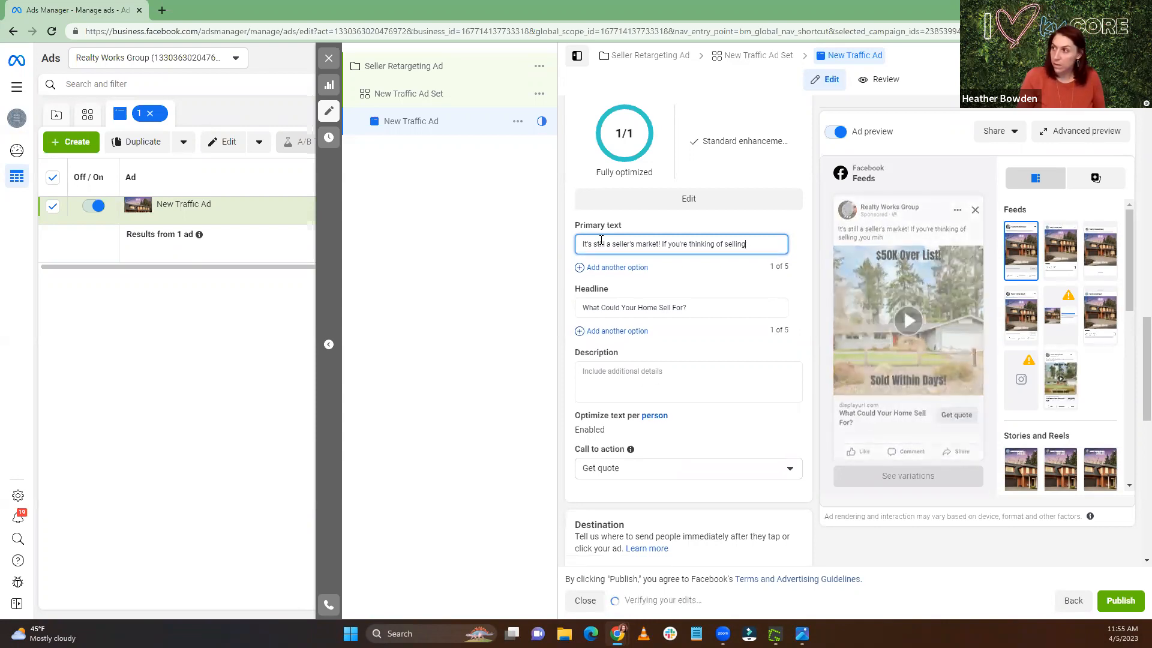
# Step: Complete the primary text with ", you might be surprised at what you can get! Find out INSTANTLY!", with correct spelling
pyautogui.write(', you might be surpreised at what you can f')
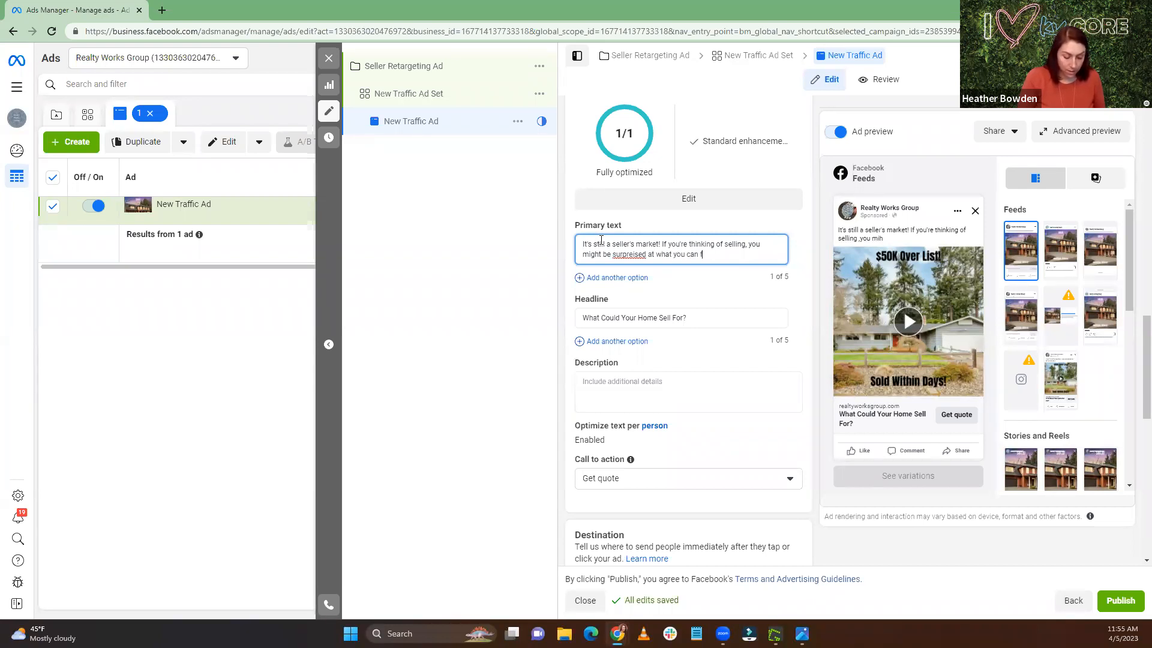
pyautogui.press('BackSpace')
pyautogui.write('get!')
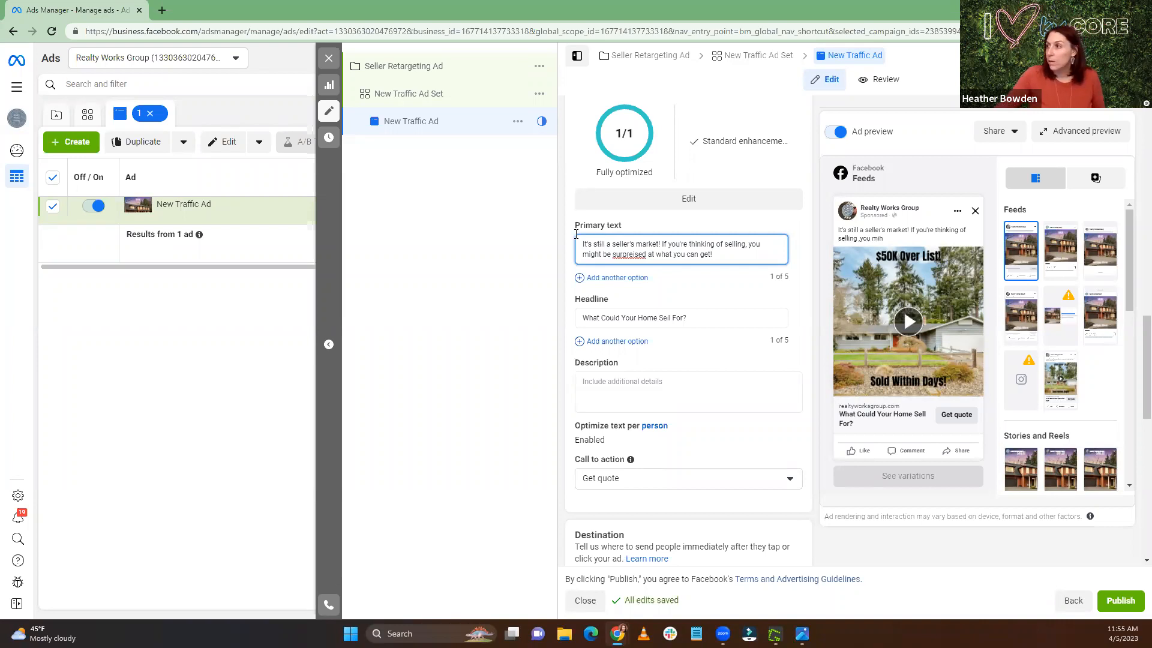
pyautogui.rightClick(636, 259)
pyautogui.click(672, 268)
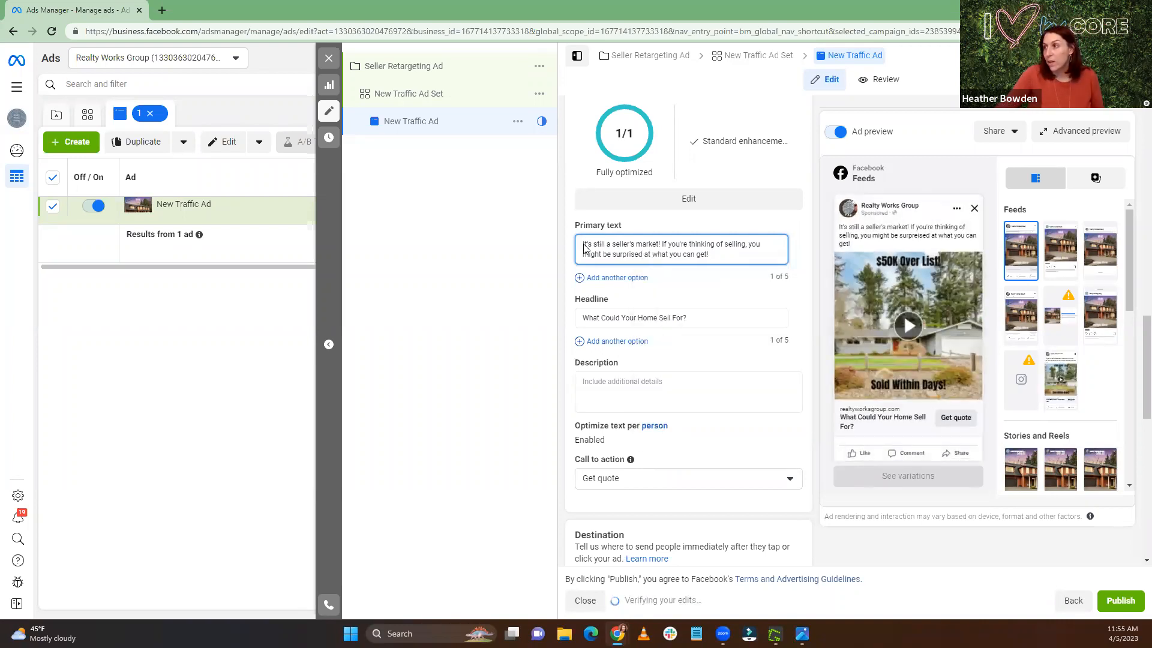
pyautogui.click(723, 252)
pyautogui.write('Find out INSTANTLY!')
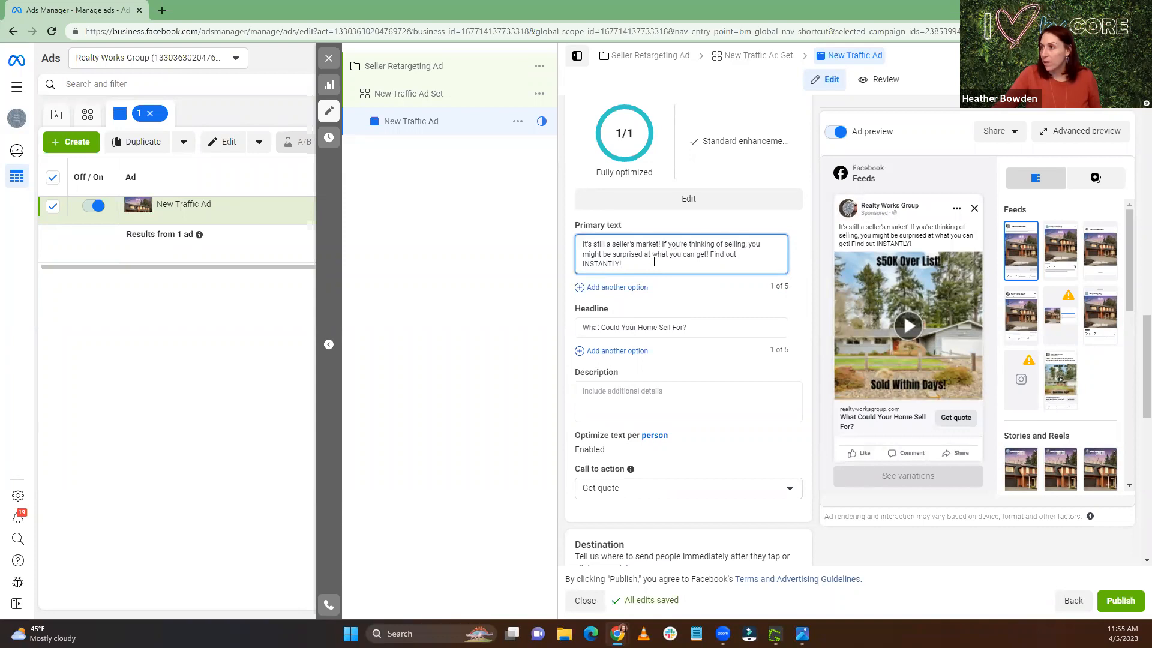
# Step: Copy the Money Bag emoji from Emojipedia and insert it after "what you can get!" in the ad's primary text
pyautogui.click(709, 254)
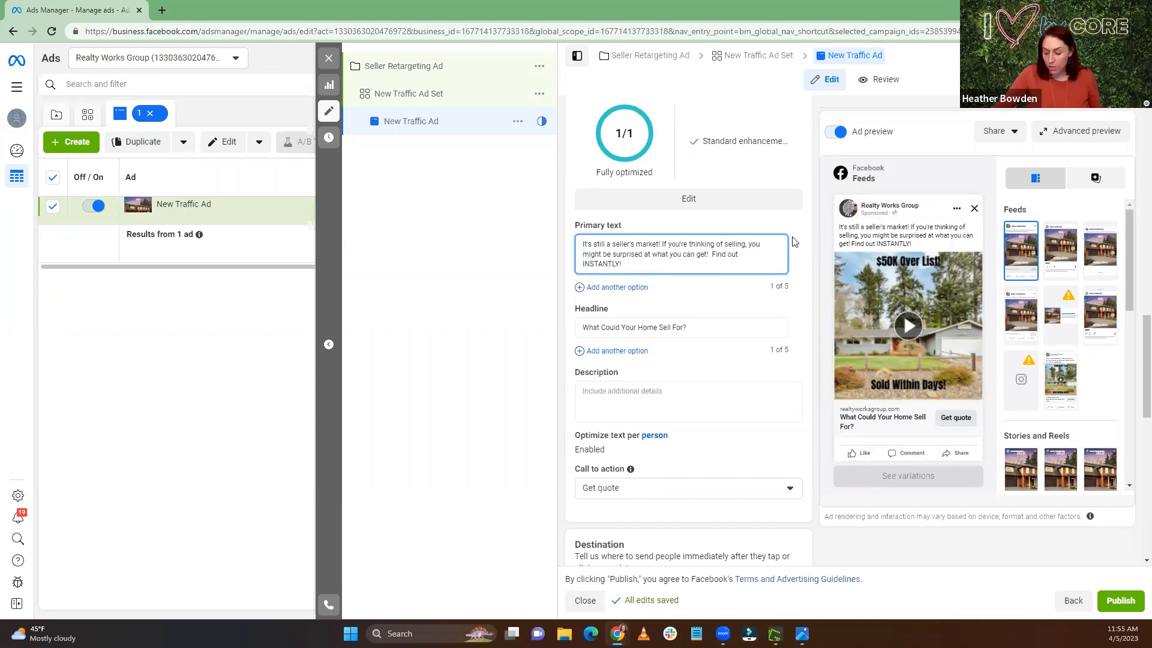
pyautogui.click(161, 10)
pyautogui.write('emo')
pyautogui.press('Return')
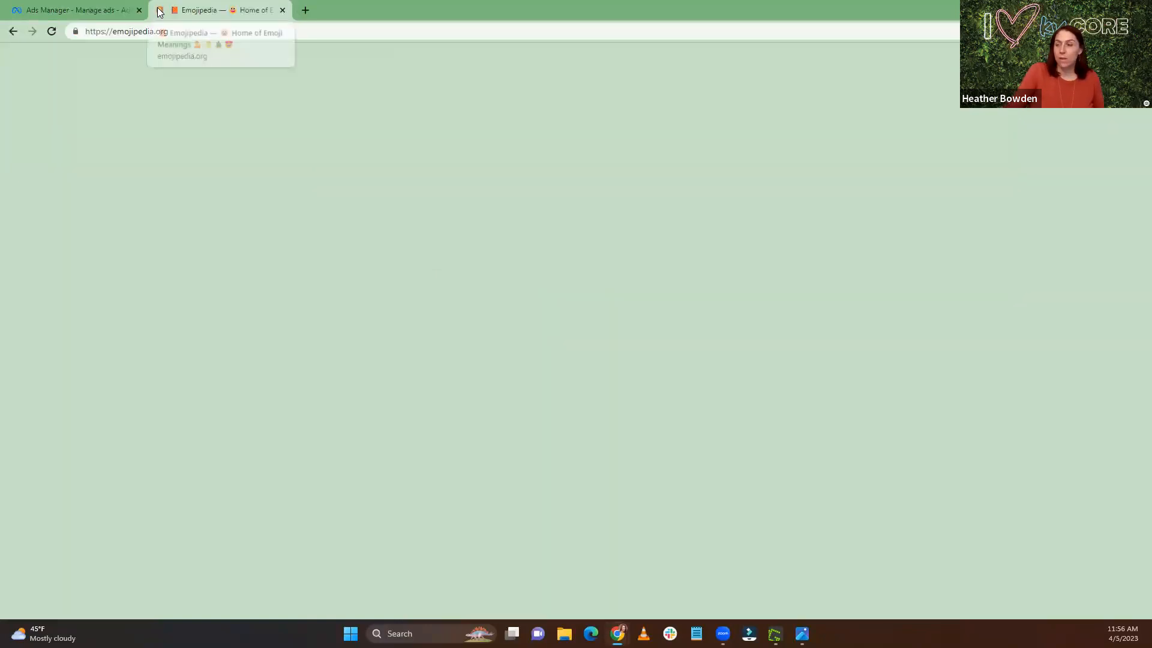
pyautogui.write('money')
pyautogui.press('Return')
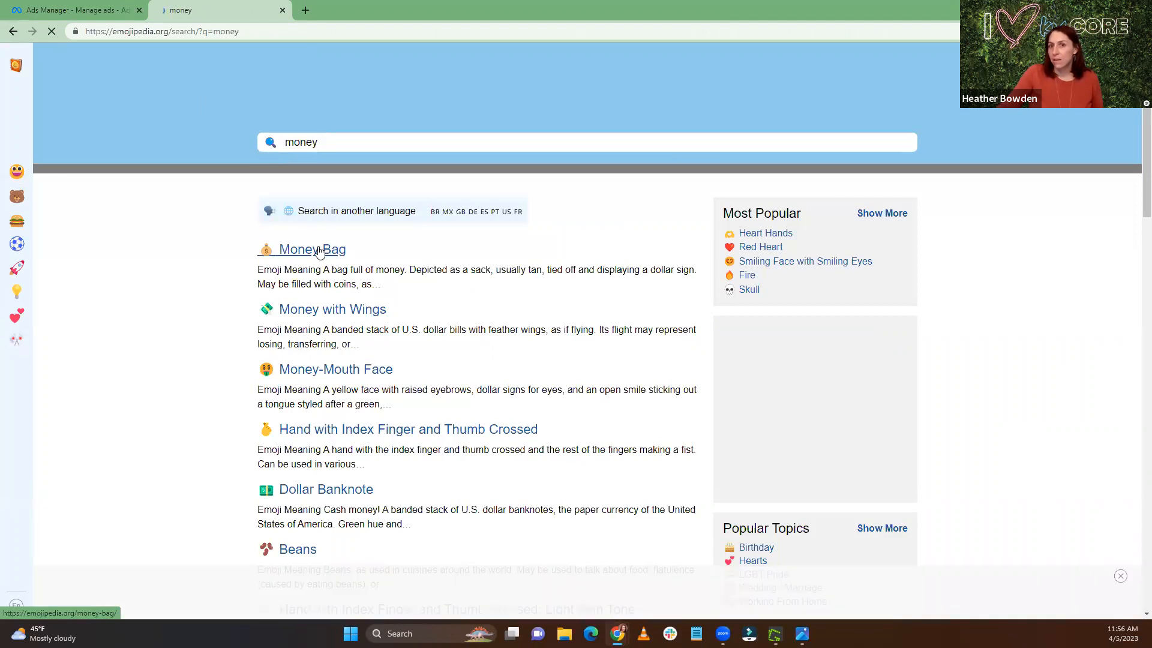
pyautogui.click(319, 250)
pyautogui.click(428, 367)
pyautogui.click(75, 10)
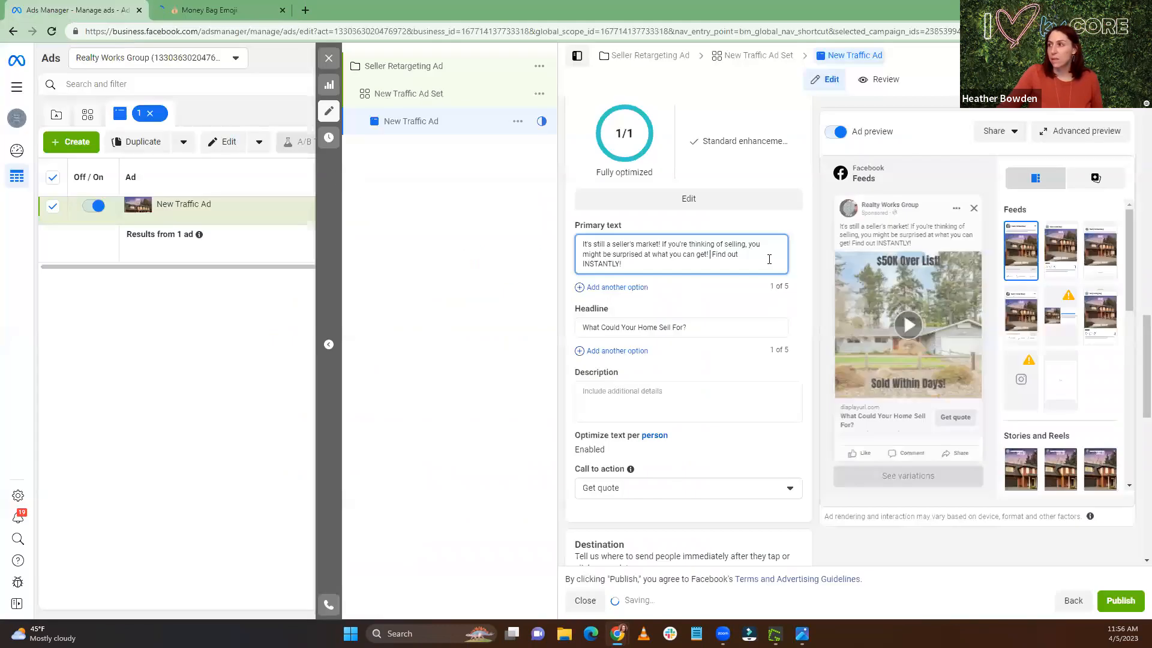
pyautogui.hotkey('ctrl', 'v')
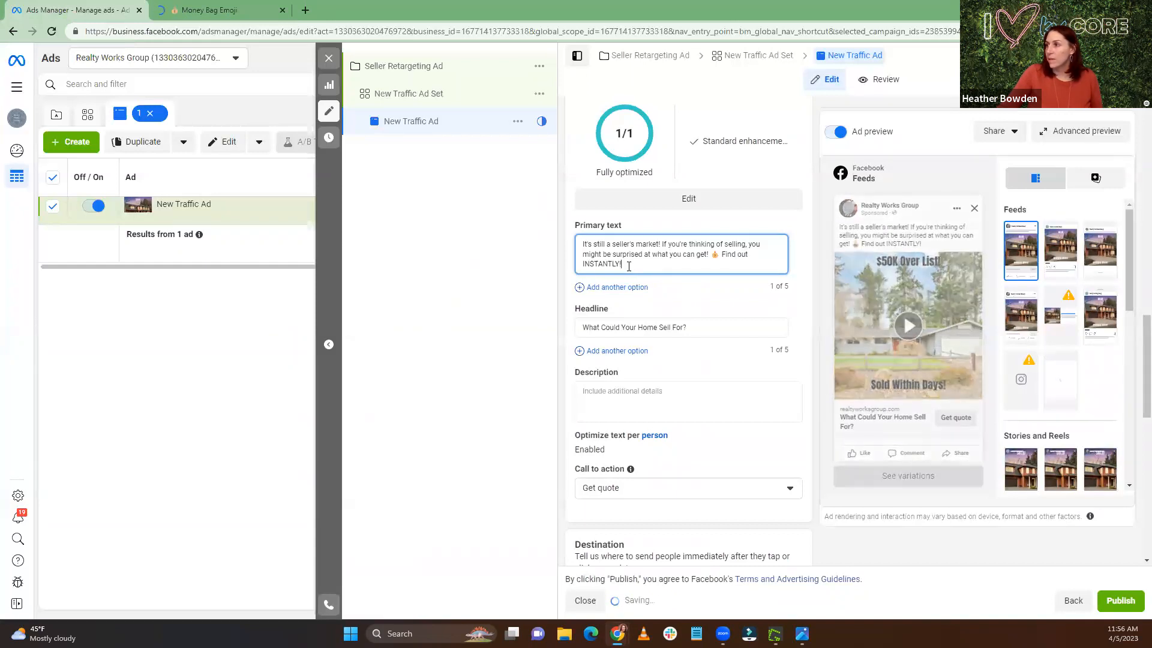
# Step: Search Emojipedia for "lighting bolt" and return to Ads Manager
pyautogui.click(186, 9)
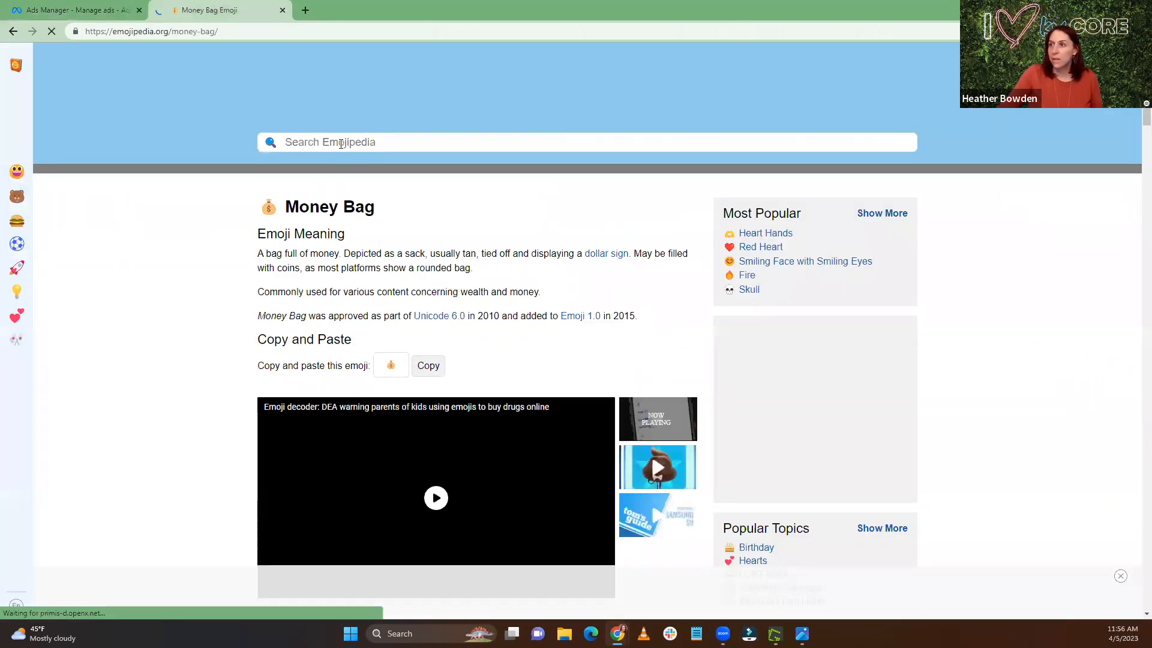
pyautogui.write('ligjh')
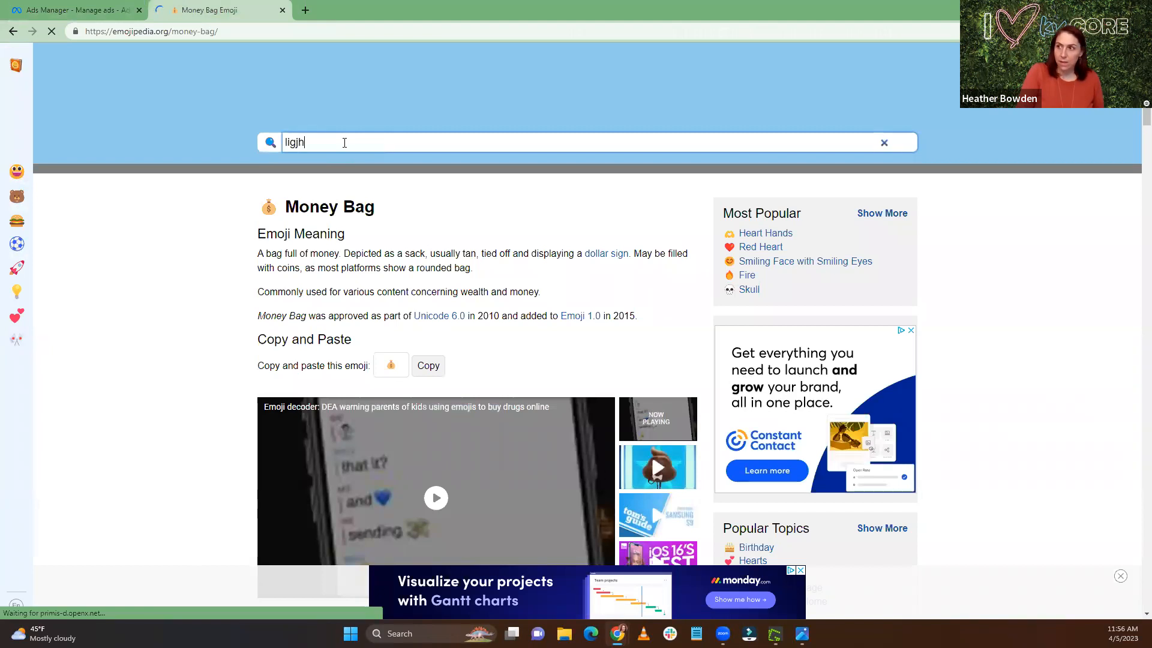
pyautogui.press('BackSpace')
pyautogui.press('BackSpace')
pyautogui.write('hting bolt')
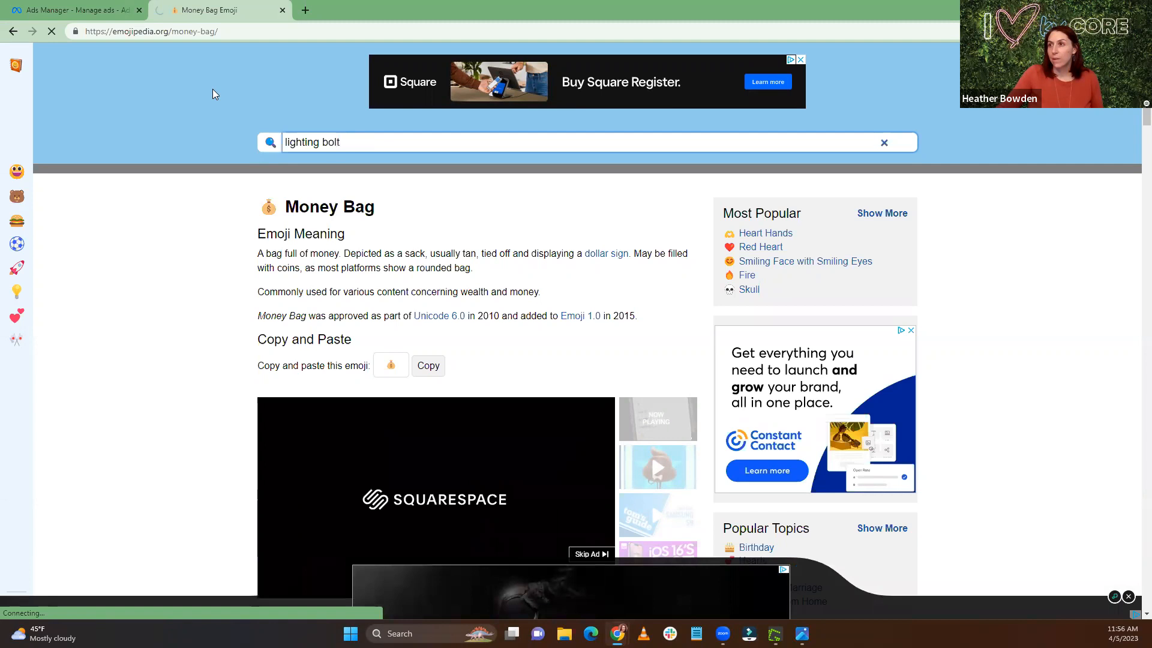
pyautogui.click(60, 7)
# Step: Add a second primary text option and start it with "These Portland Areas Homes"
pyautogui.moveTo(601, 288)
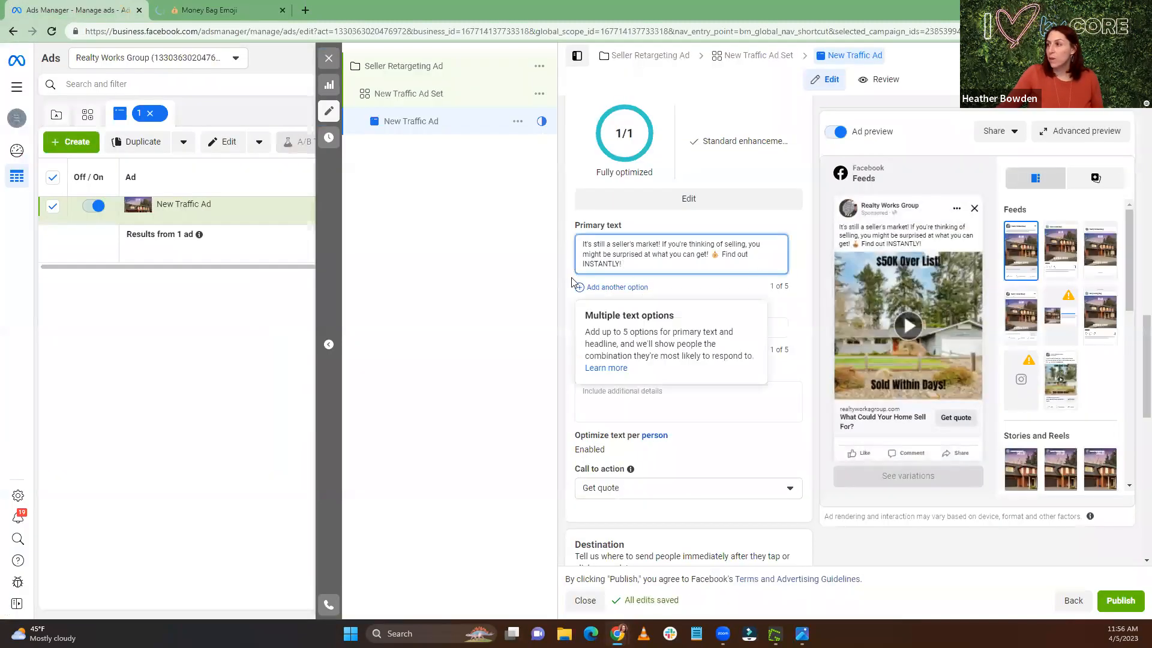
pyautogui.click(605, 288)
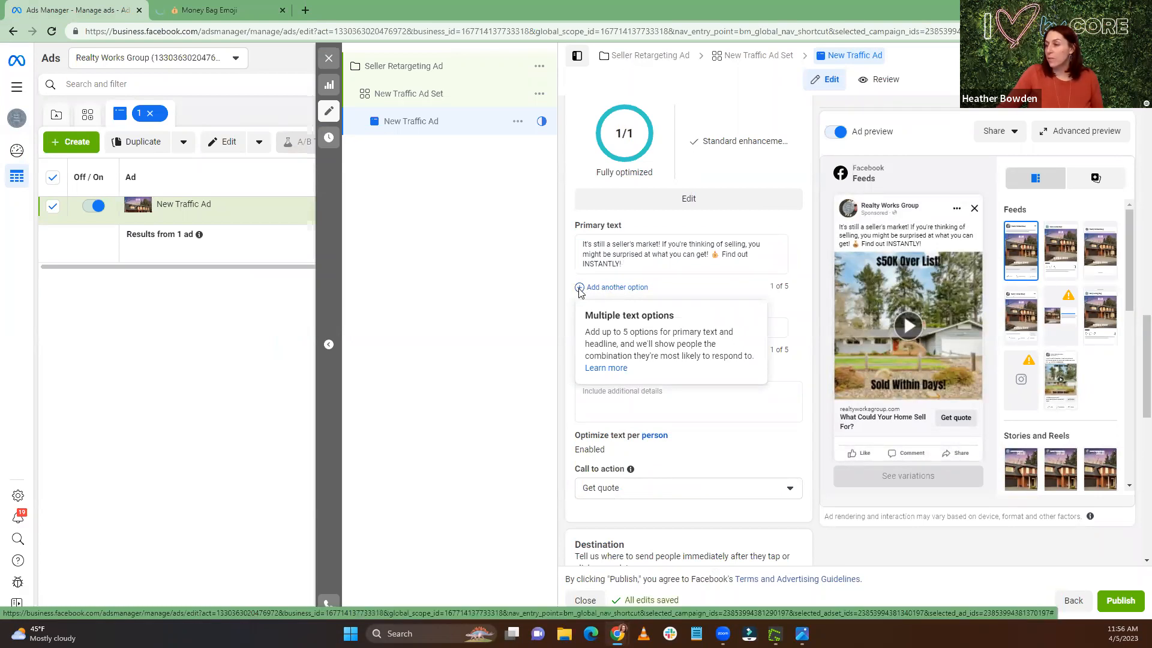
pyautogui.click(604, 289)
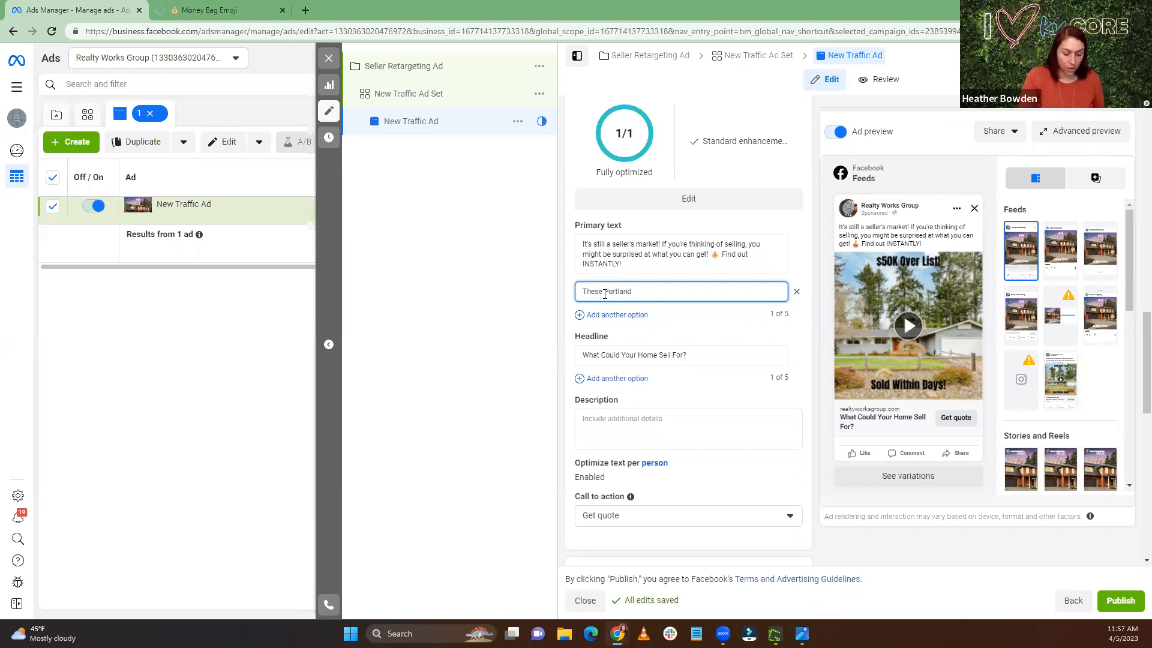
pyautogui.write('Areas Homes i')
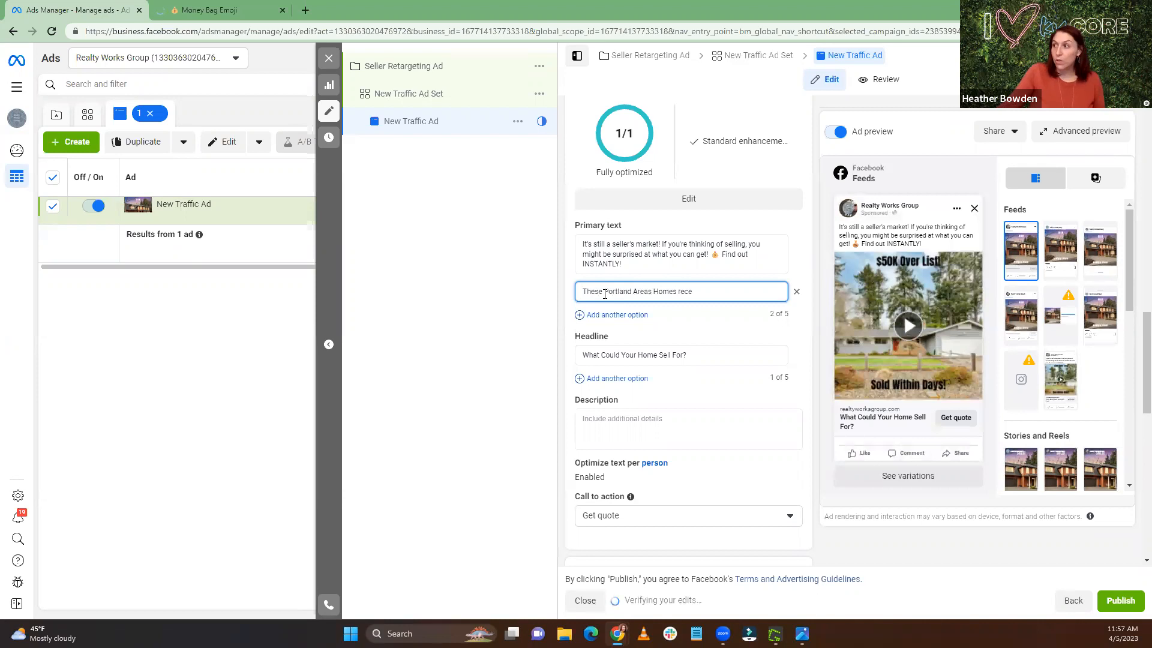
# Step: Replace the second primary text option's wording with "We just sold these Portland area homes, and"
pyautogui.moveTo(693, 292); pyautogui.dragTo(570, 282)
pyautogui.write('We just')
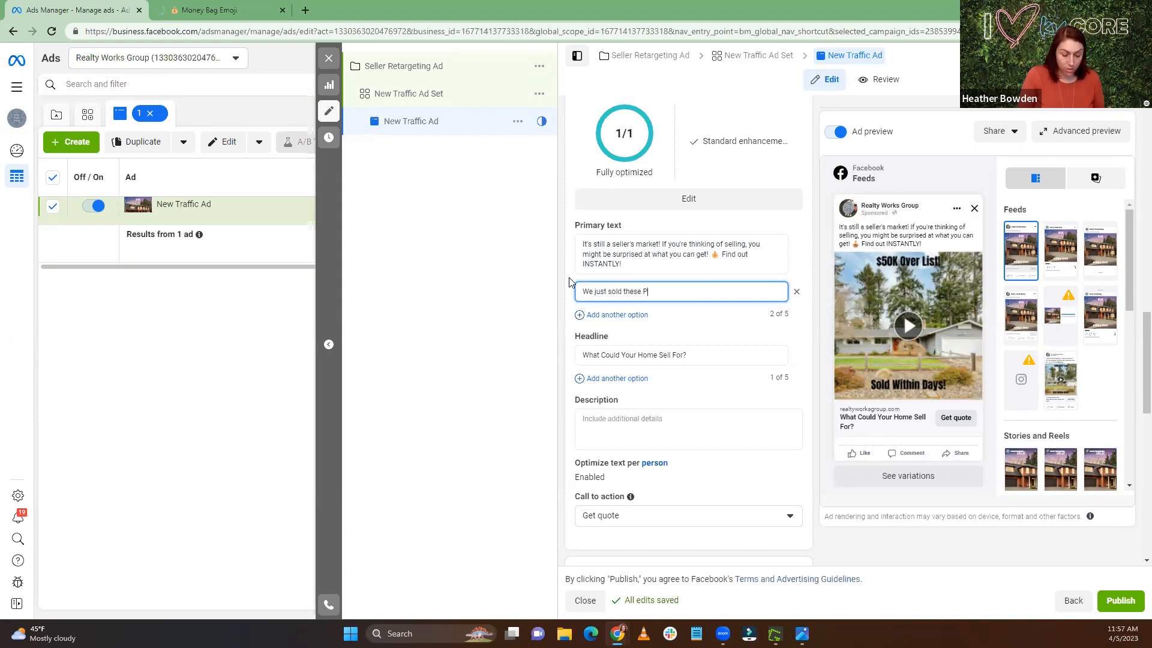
pyautogui.write('sold these Po')
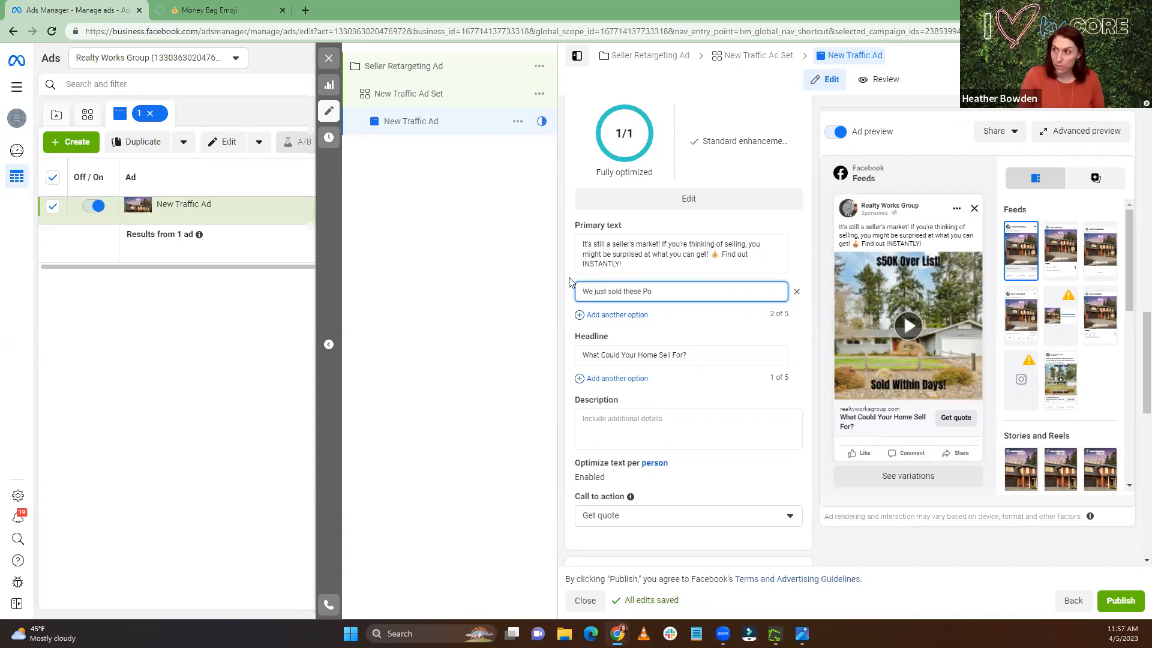
pyautogui.write('rt')
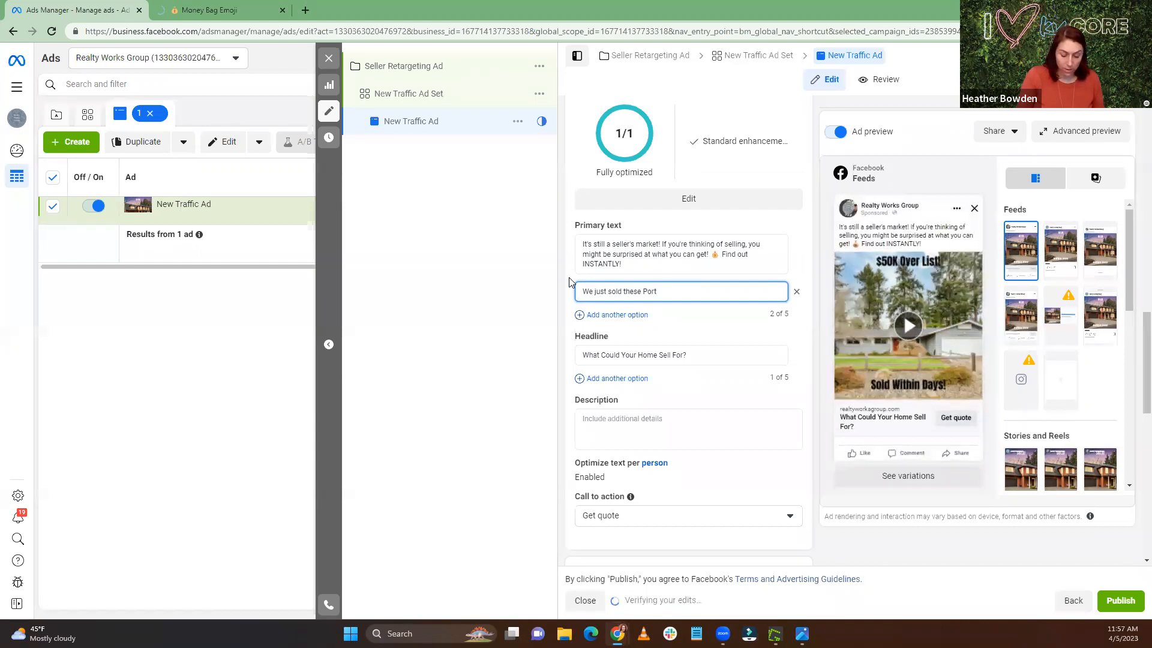
pyautogui.write('land ')
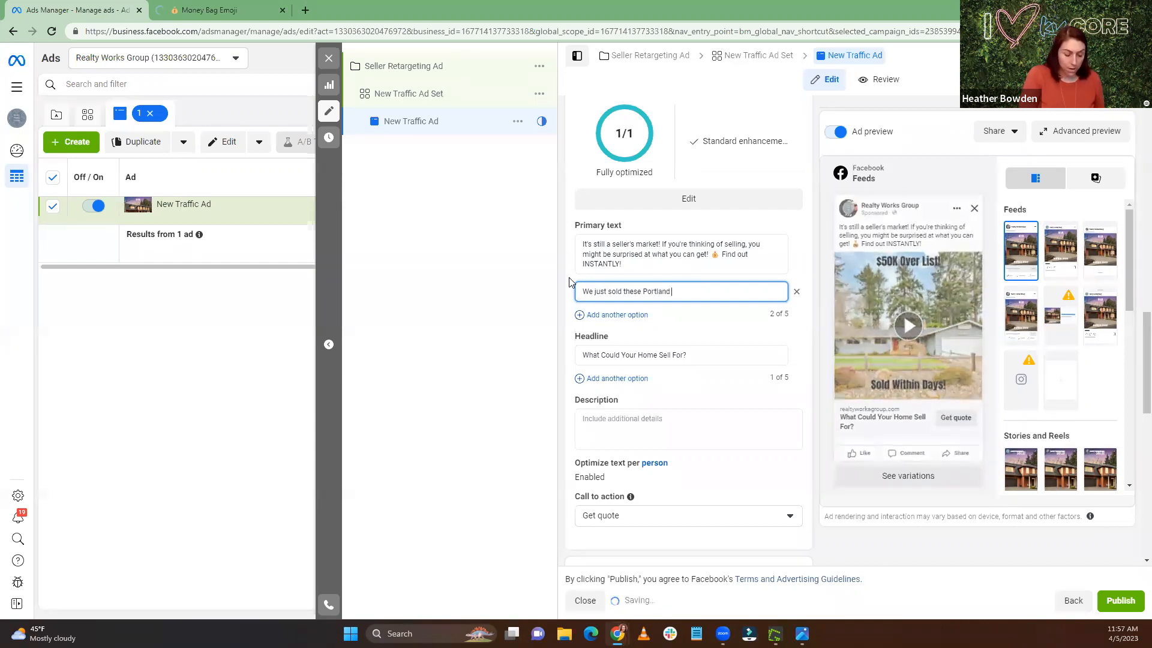
pyautogui.write('area homes, and th')
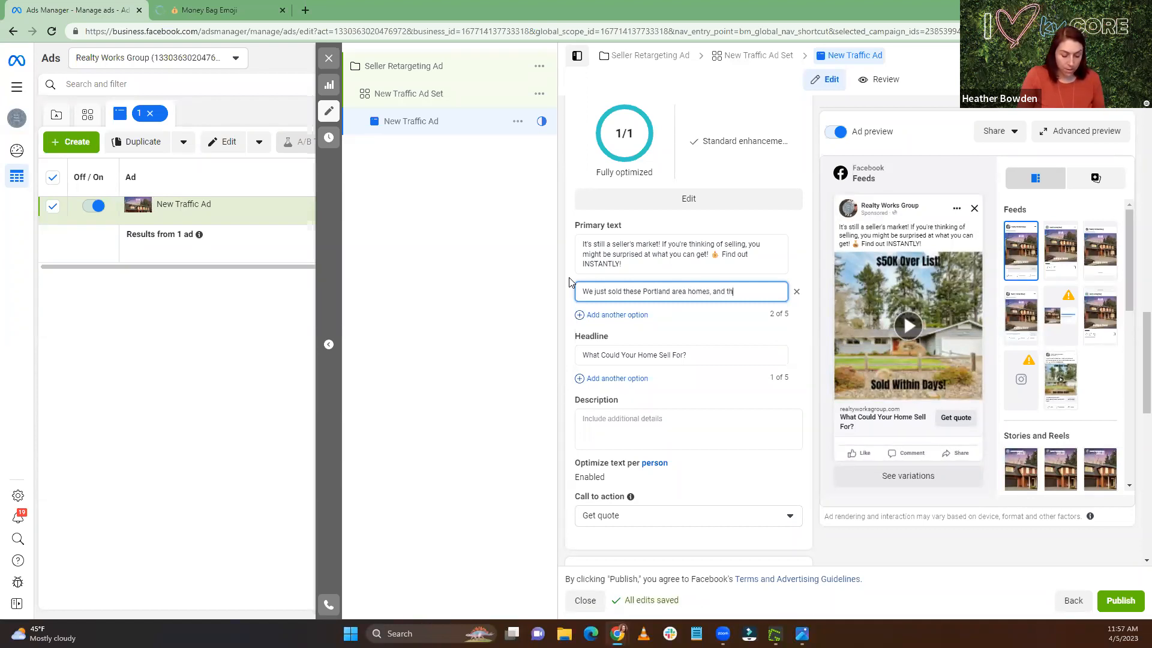
# Step: Finish the second option's first sentence with "can tell you it's still a seller's market."
pyautogui.press('BackSpace')
pyautogui.press('BackSpace')
pyautogui.write('can te')
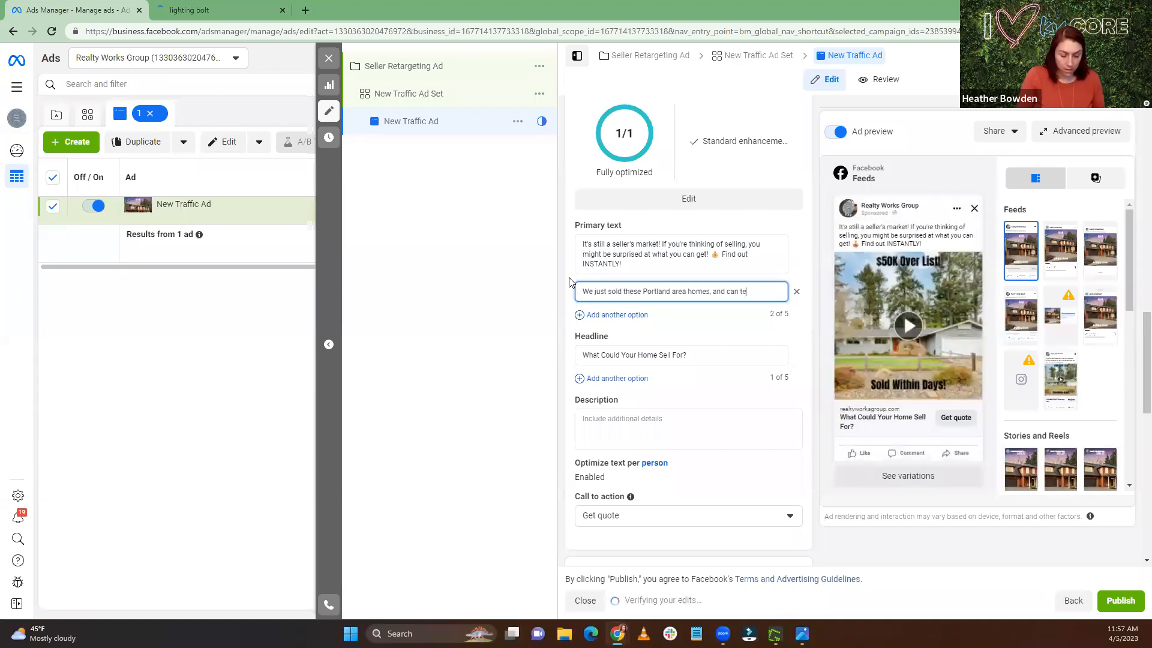
pyautogui.write("ll you it's still a selle")
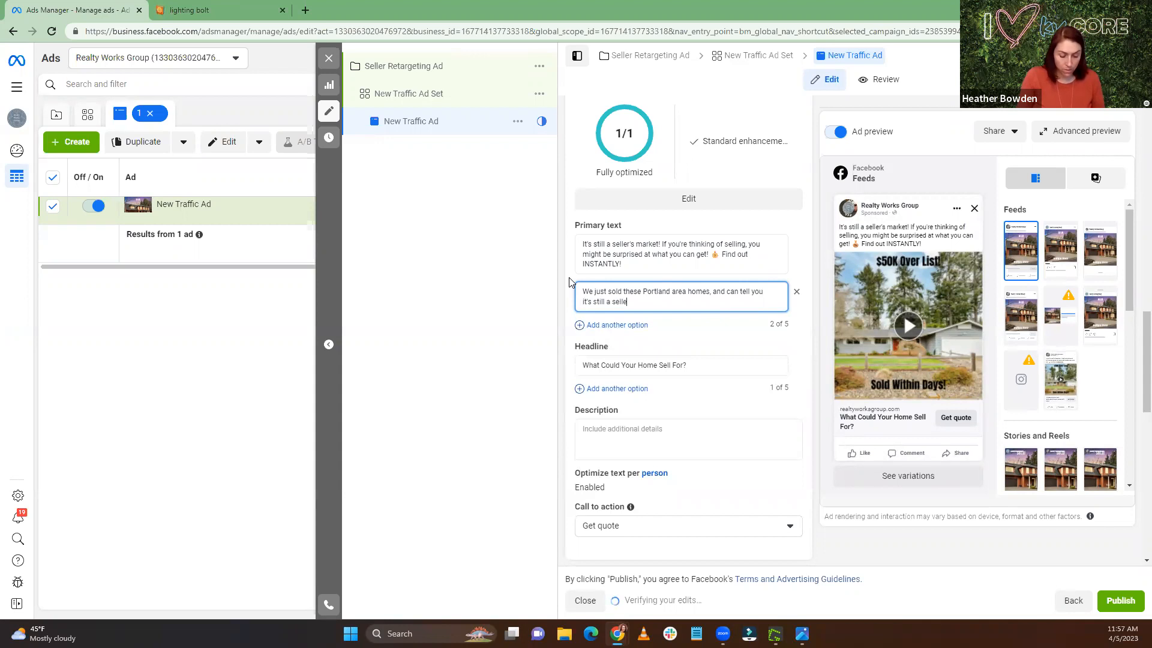
pyautogui.write("r's market.")
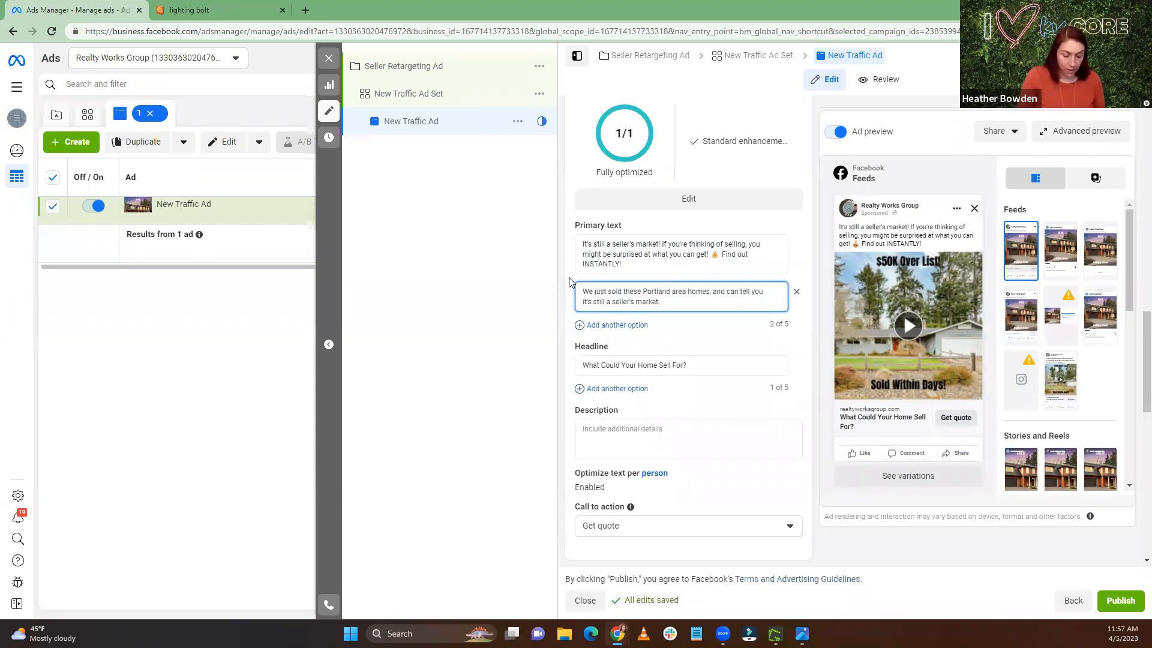
# Step: Add the sentence "Find out what we could sell your home for!" to the second primary text option
pyautogui.write(' Find out what')
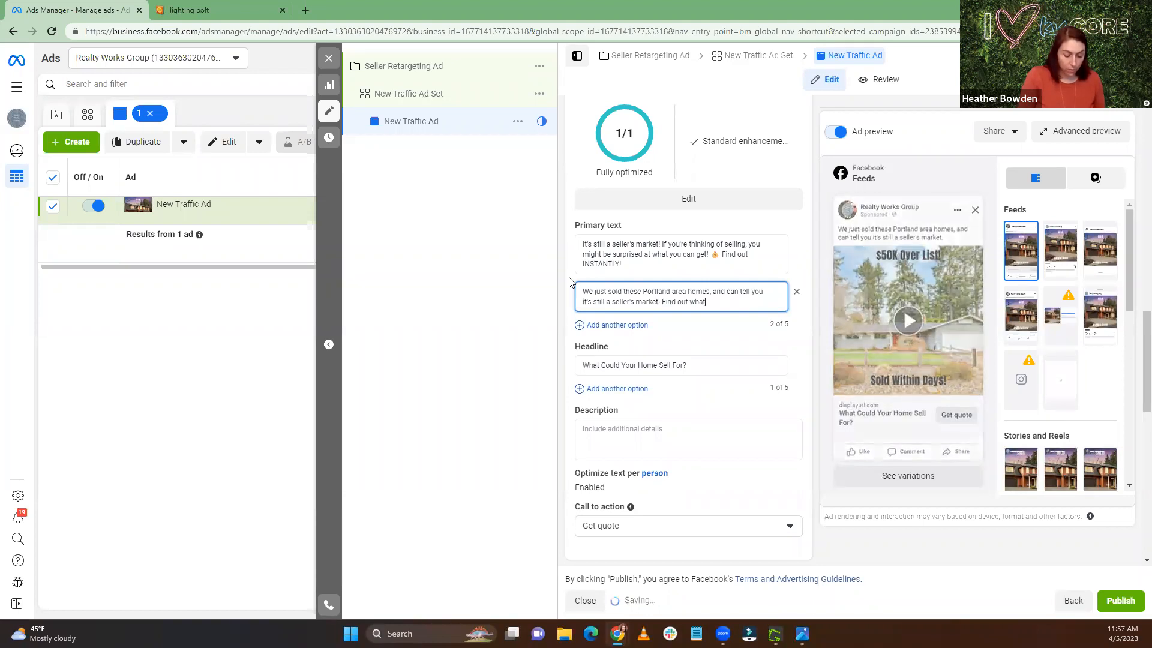
pyautogui.write(' we could s')
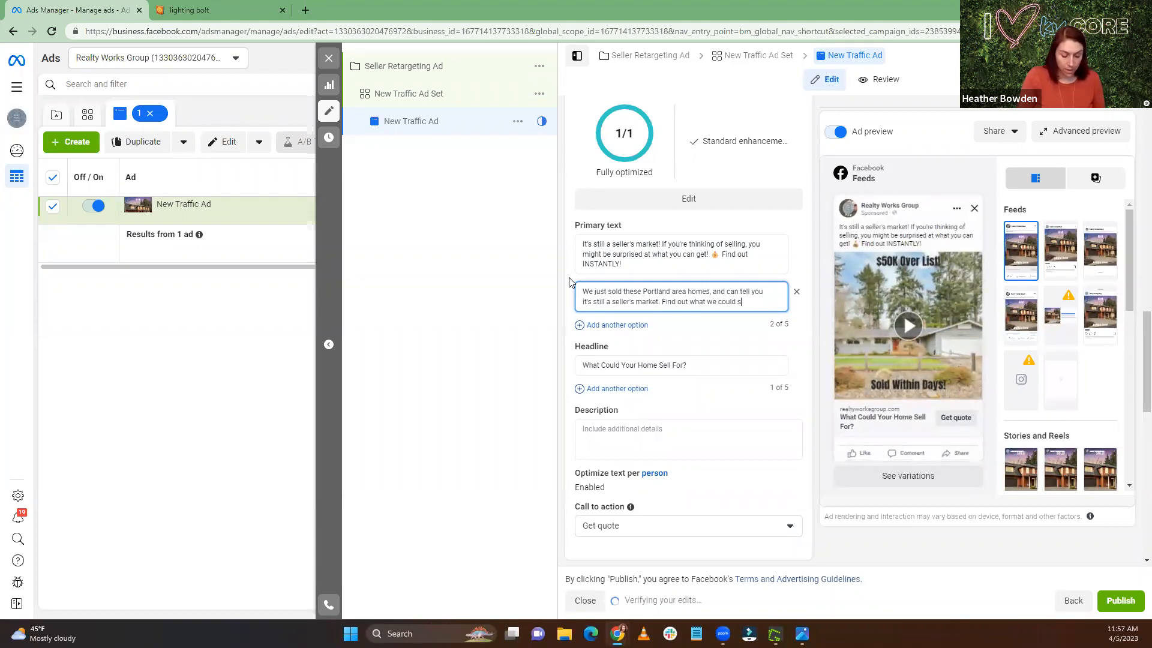
pyautogui.write('ell your home f')
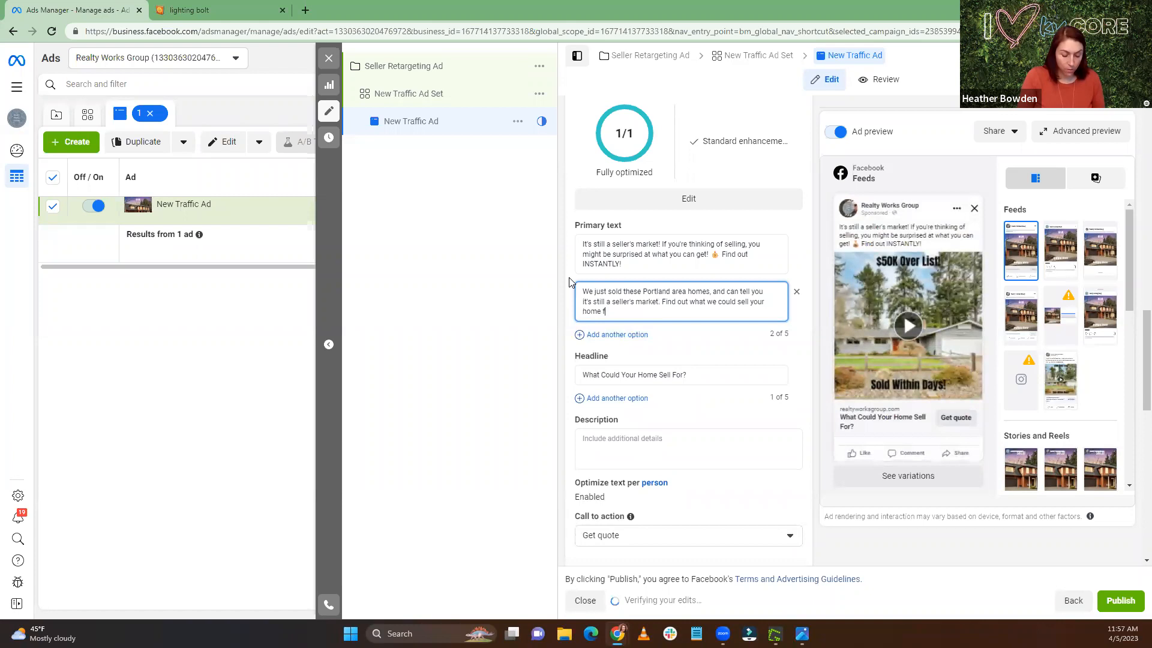
pyautogui.write('or!')
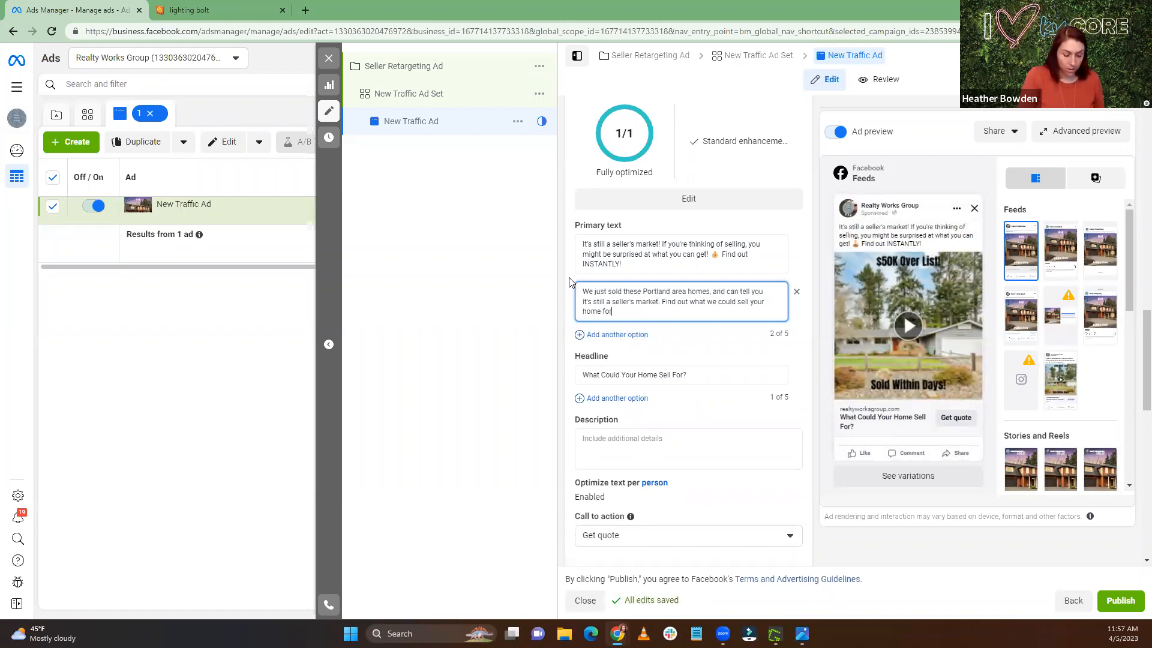
# Step: Change the second option's closing sentence to start with "Instantly find out" and correct the spelling of "Instantly"
pyautogui.click(667, 302)
pyautogui.press('BackSpace')
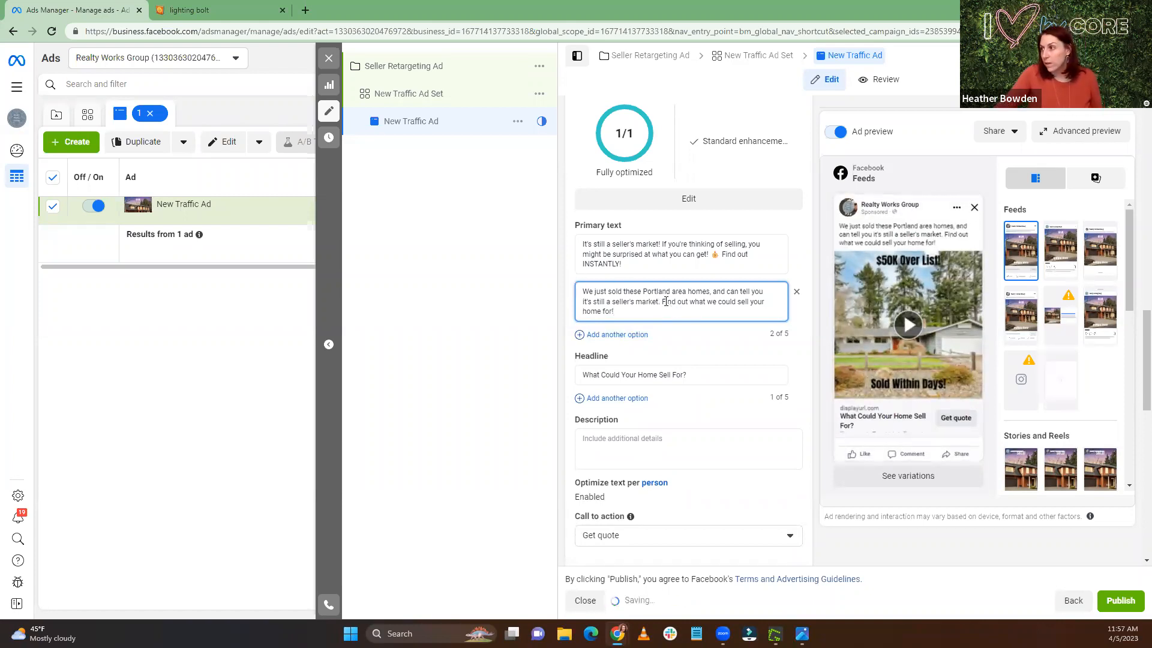
pyautogui.write('Instantly')
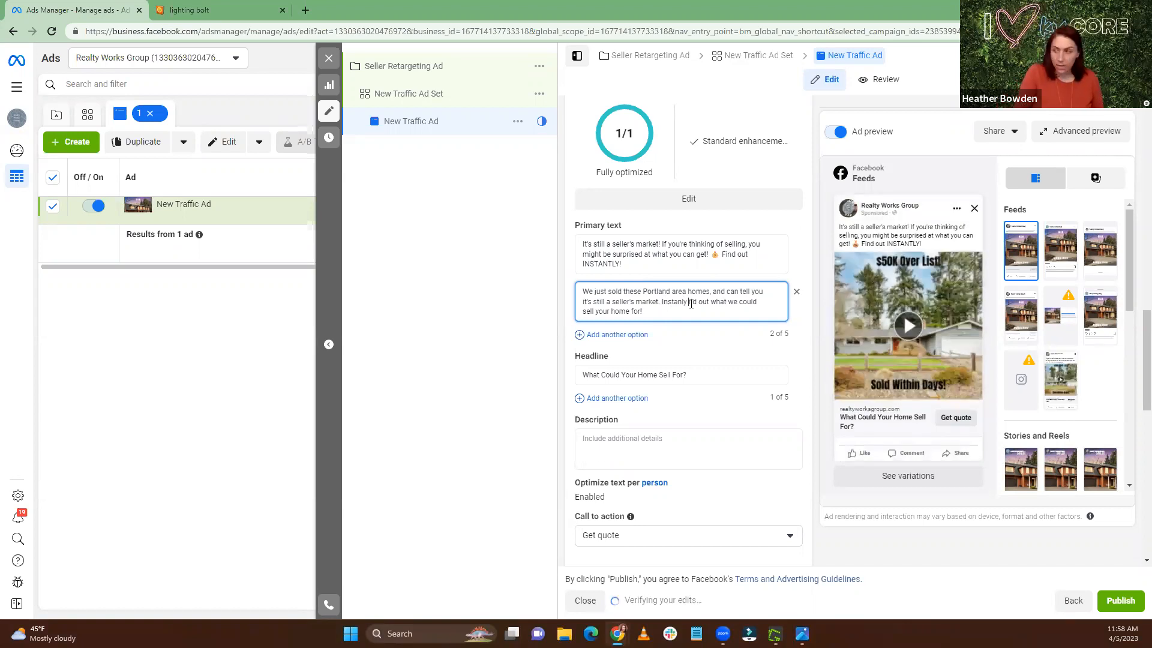
pyautogui.write('f')
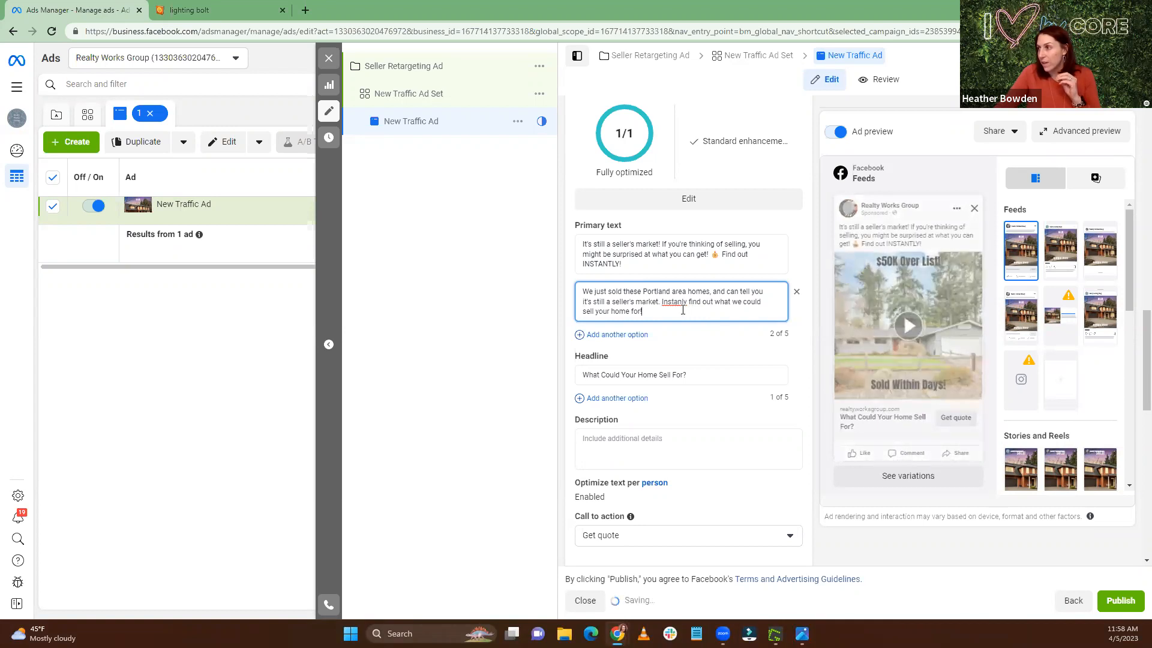
pyautogui.rightClick(673, 304)
pyautogui.click(679, 318)
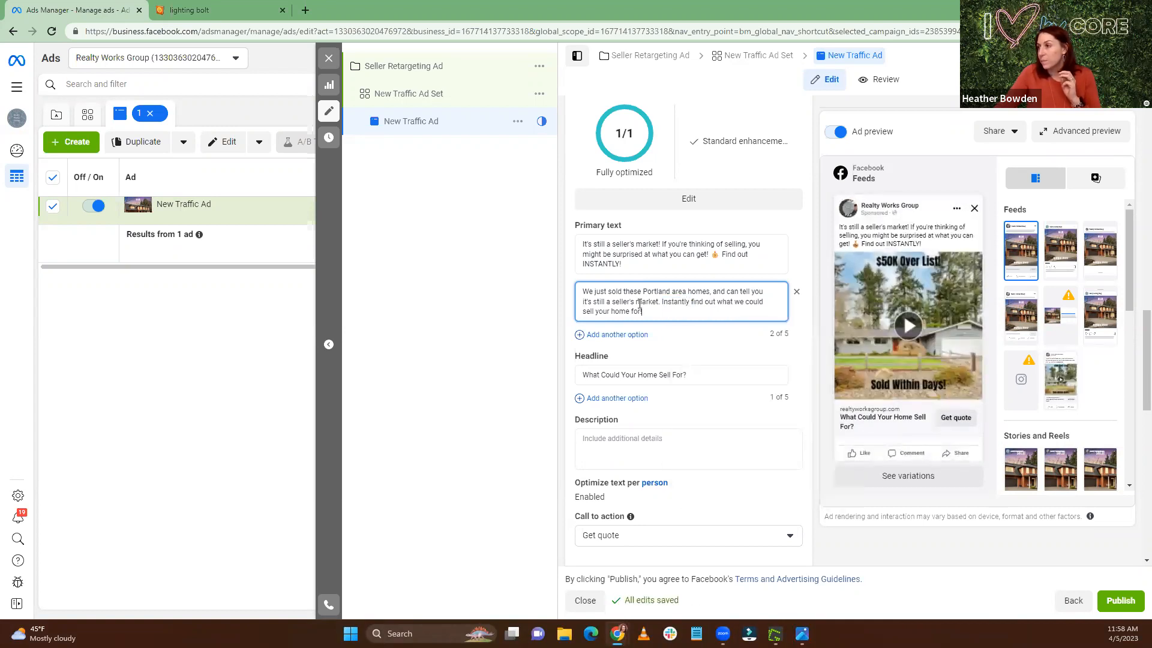
# Step: Switch to Emojipedia, shorten the search to "lighting" and look through the results for a lightning bolt emoji
pyautogui.click(191, 10)
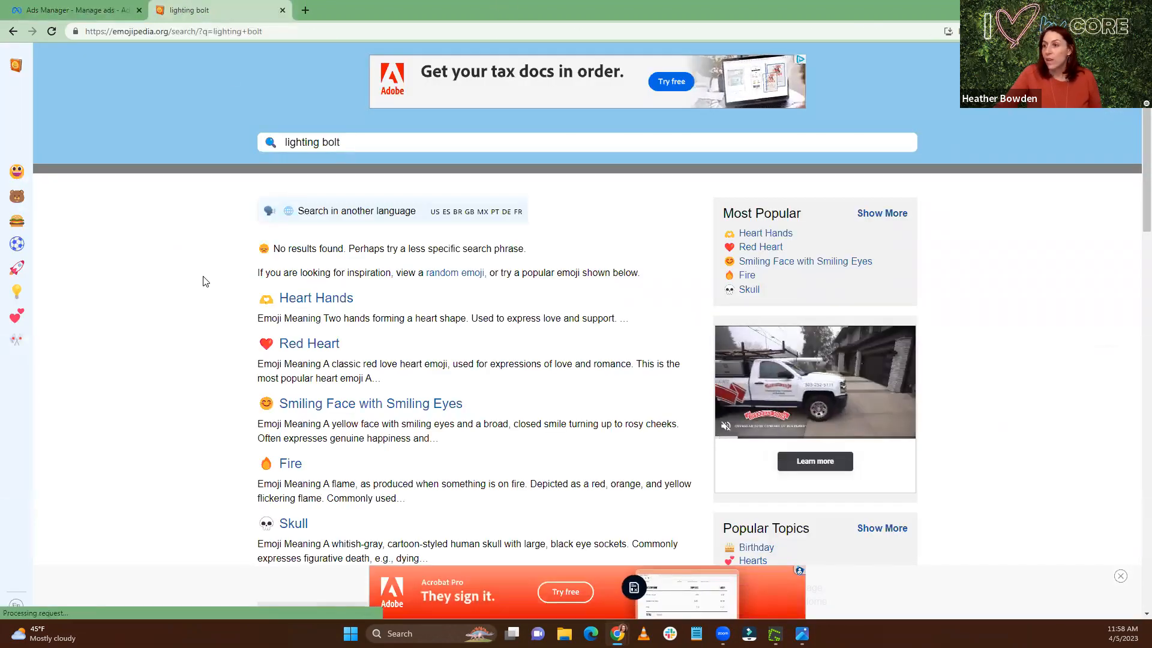
pyautogui.scroll(-4, 205, 279)
pyautogui.scroll(-7, 206, 281)
pyautogui.scroll(10, 206, 280)
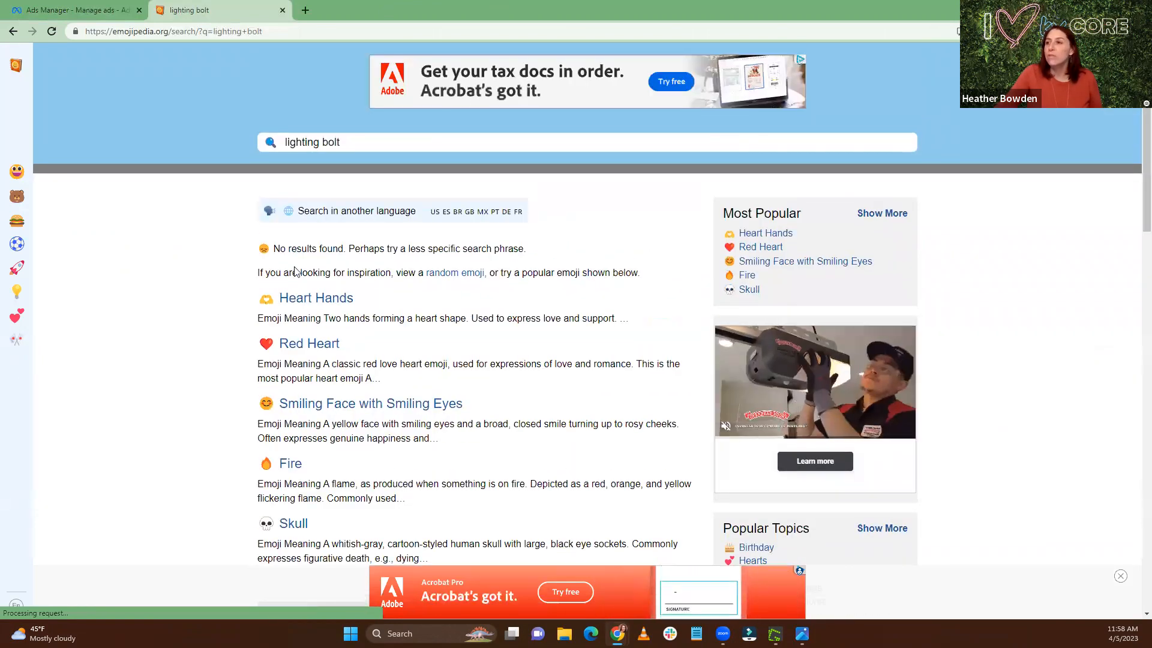
pyautogui.click(352, 144)
pyautogui.press('BackSpace')
pyautogui.press('BackSpace')
pyautogui.press('BackSpace')
pyautogui.press('BackSpace')
pyautogui.press('BackSpace')
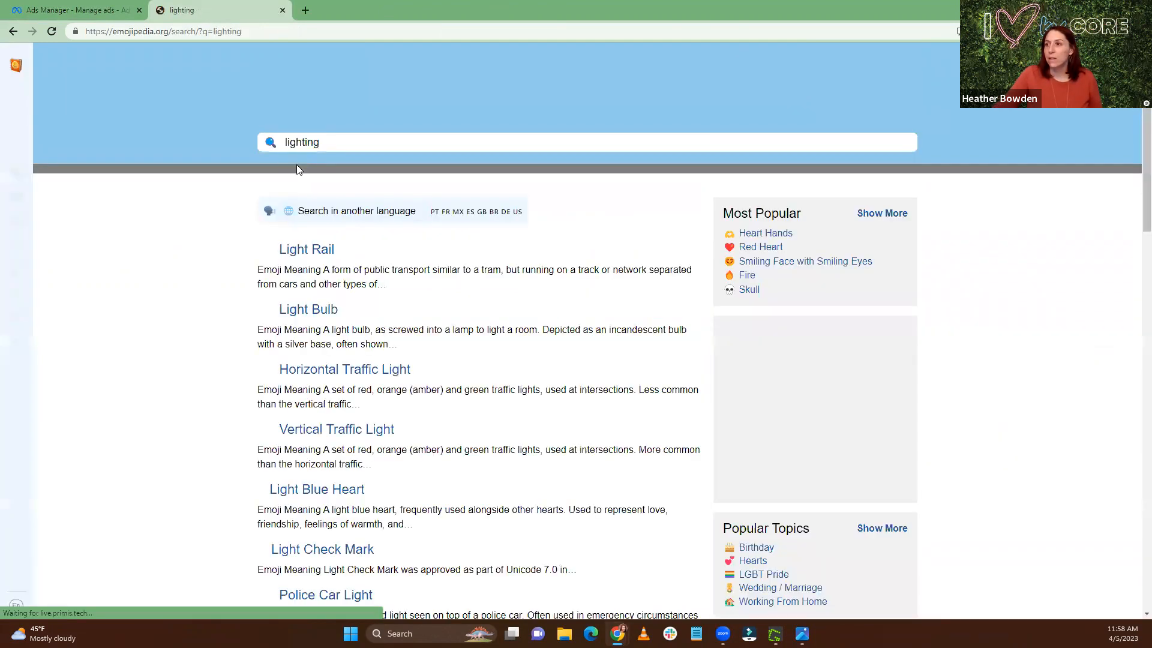
pyautogui.scroll(-9, 237, 267)
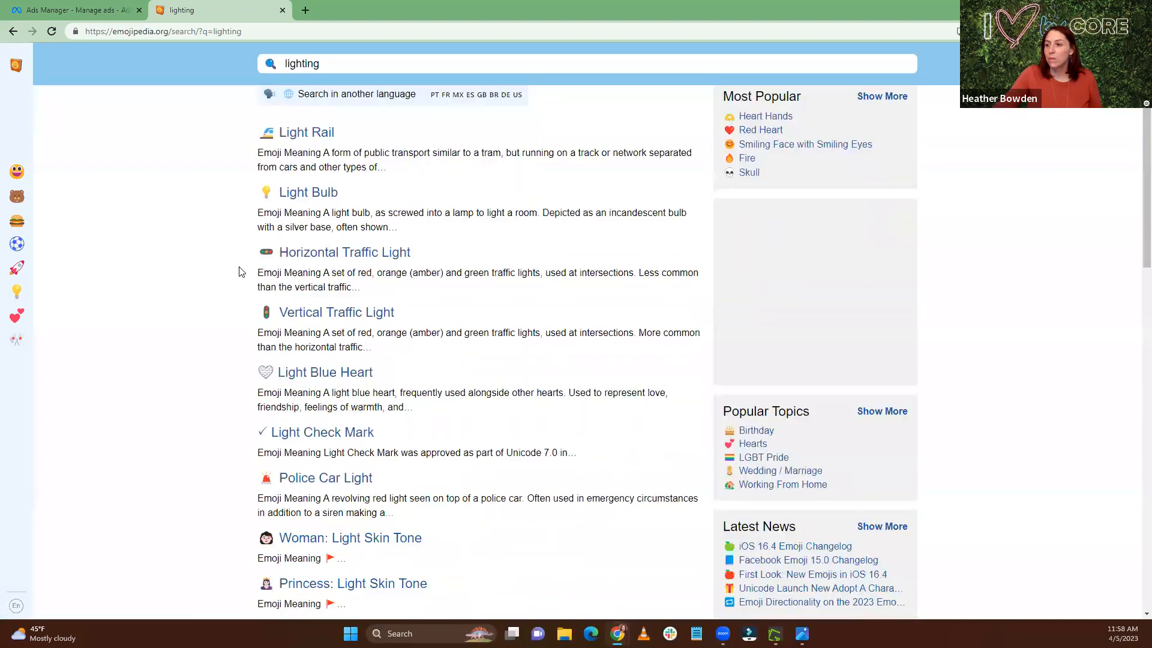
pyautogui.scroll(-7, 239, 270)
pyautogui.scroll(9, 235, 267)
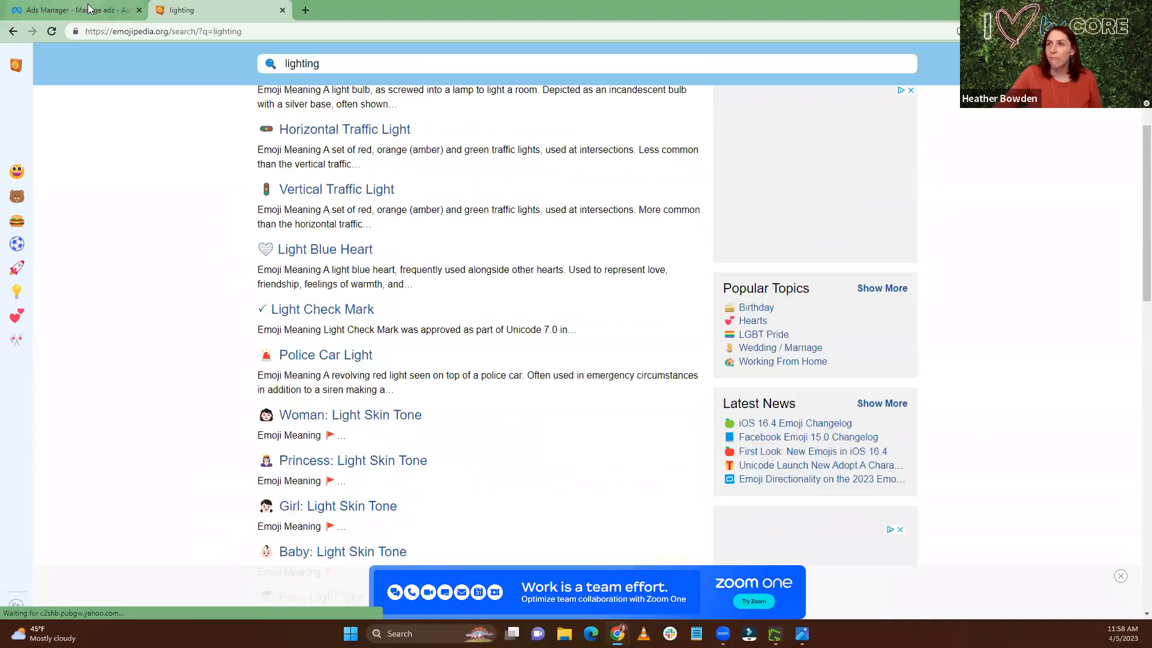
# Step: Return to Ads Manager and end the second primary text option's first sentence with "market!" instead of a period
pyautogui.click(89, 8)
pyautogui.write('!')
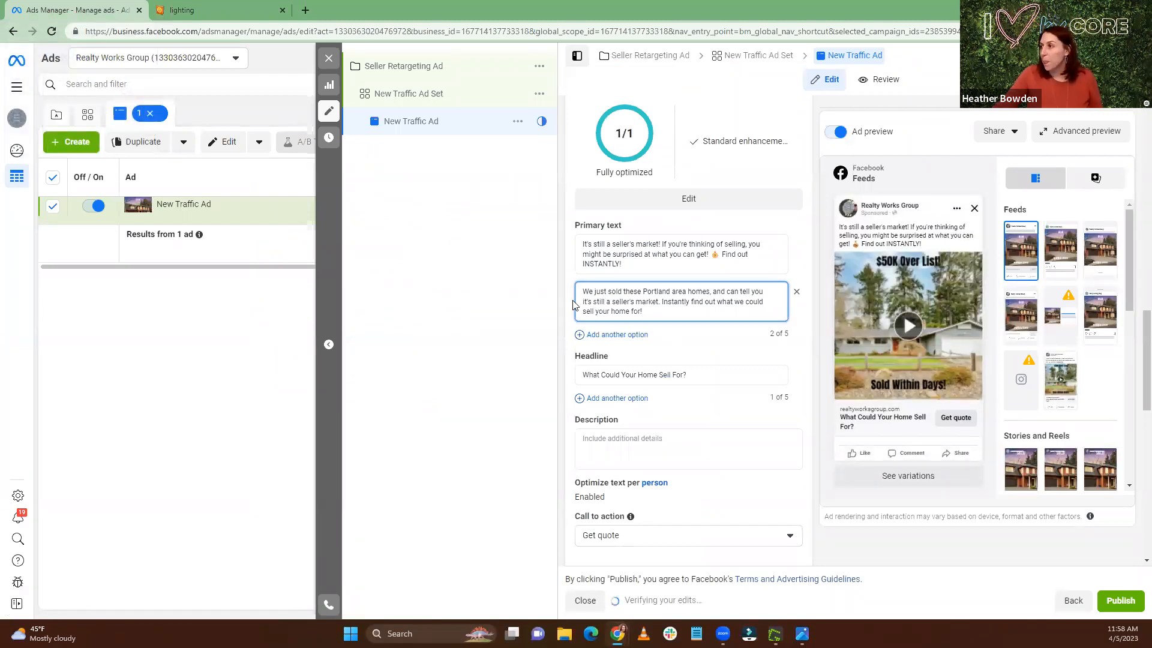
pyautogui.press('BackSpace')
pyautogui.write('!')
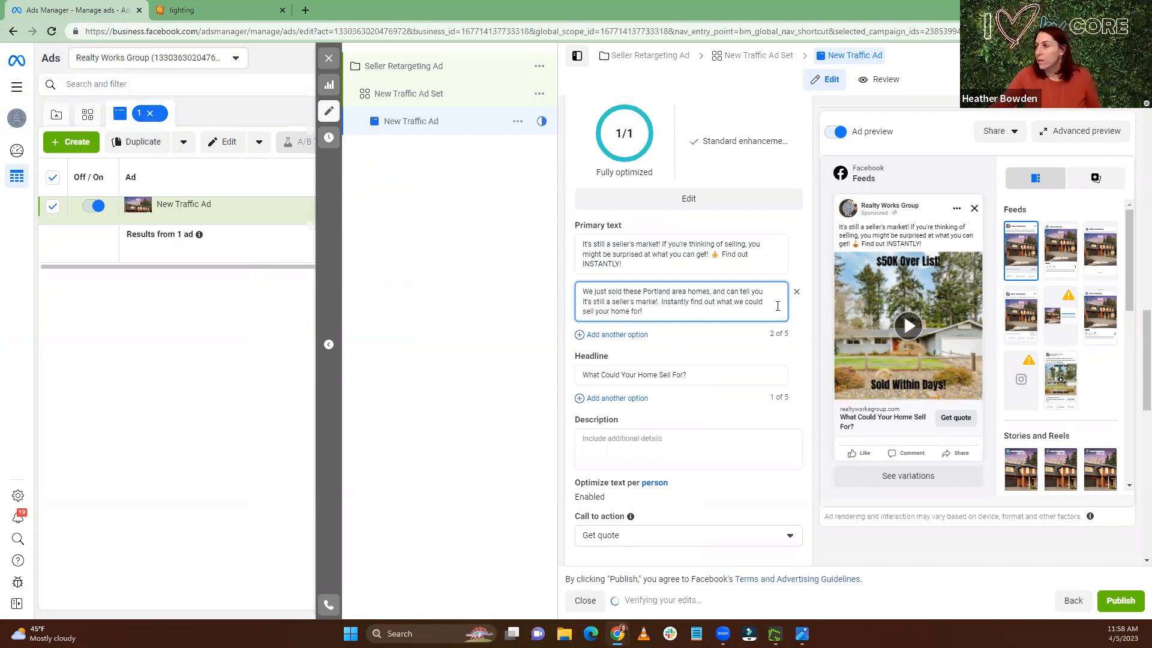
pyautogui.press('BackSpace')
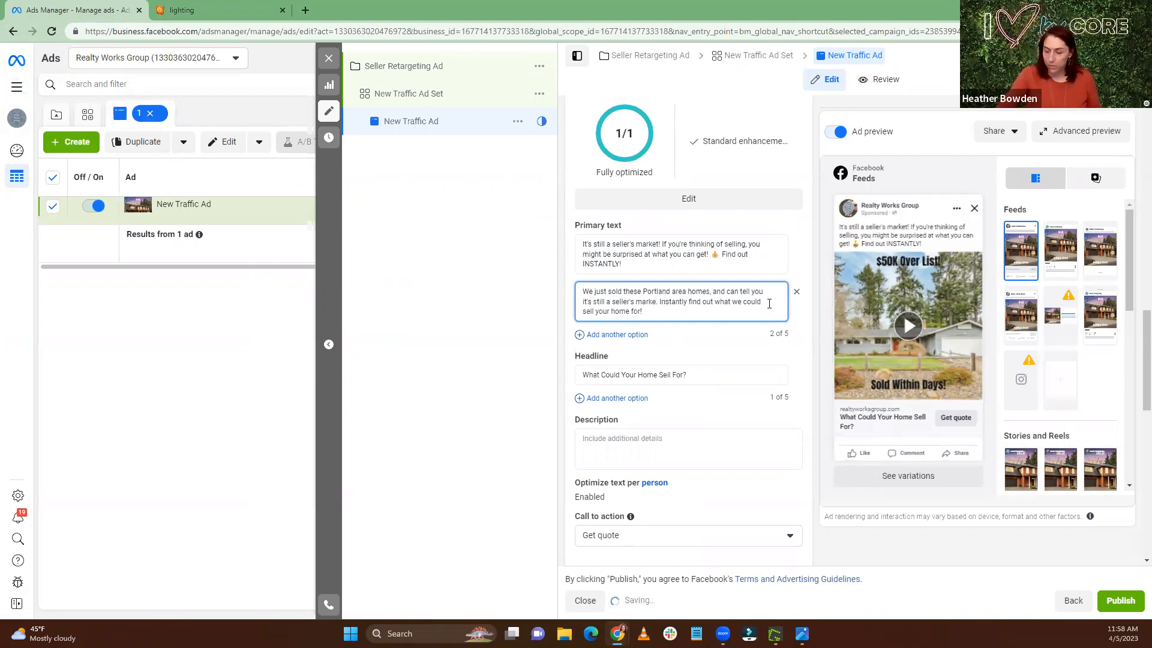
pyautogui.write('t!')
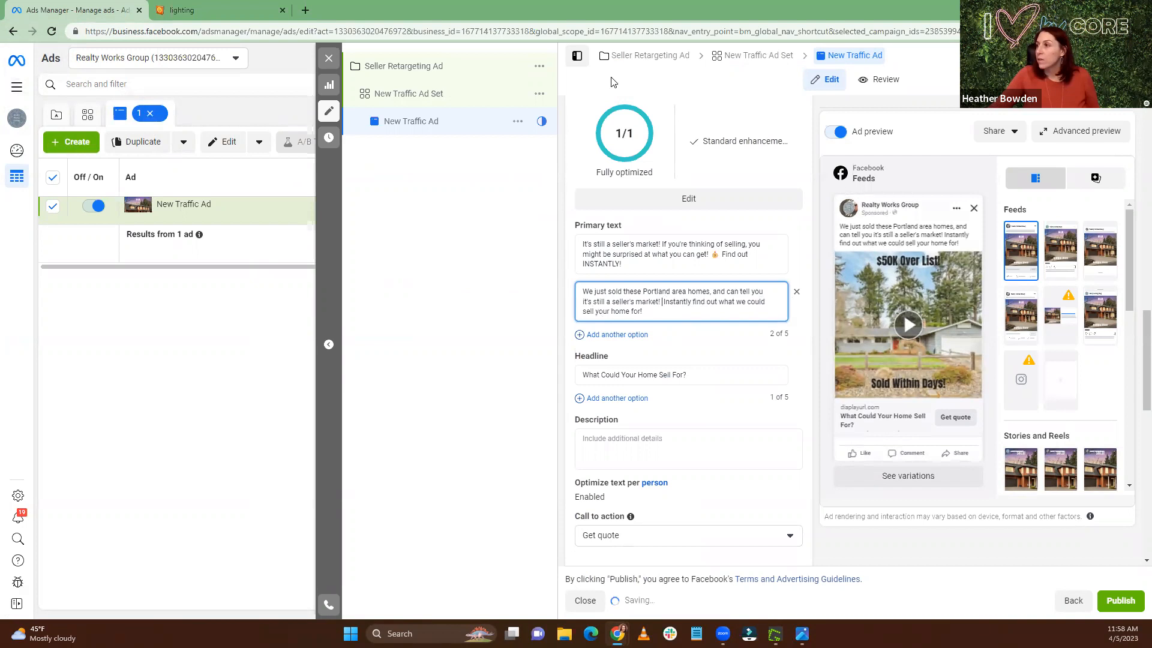
# Step: Switch to Emojipedia, search for "Lightening bolt" and look through the results
pyautogui.click(222, 10)
pyautogui.click(267, 65)
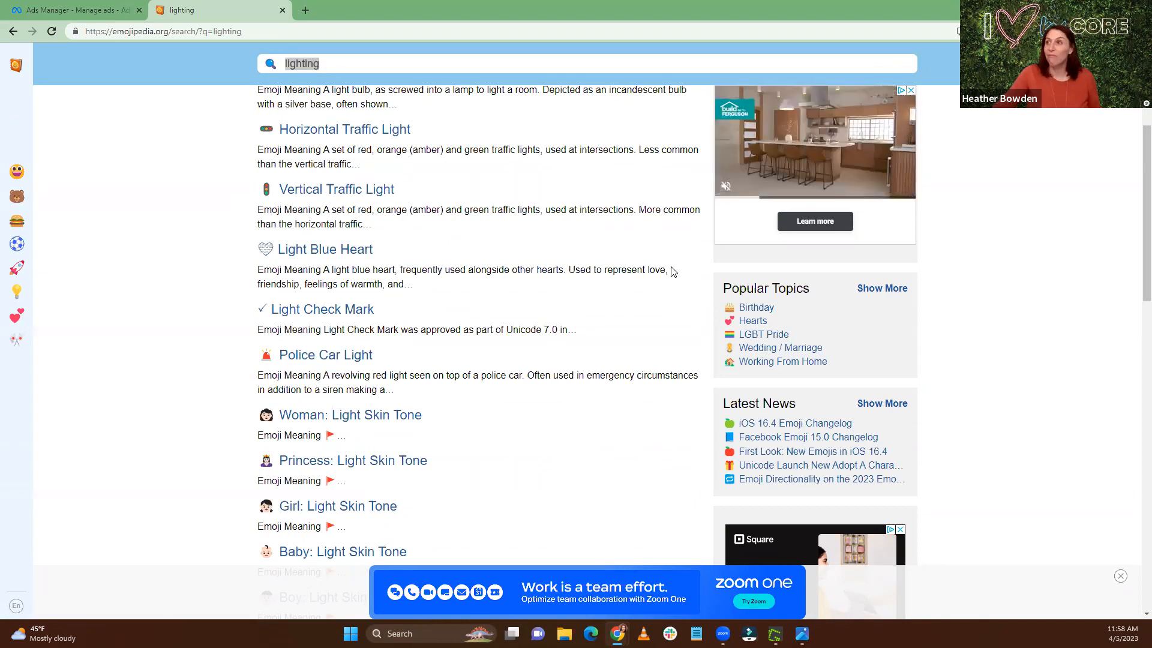
pyautogui.click(241, 64)
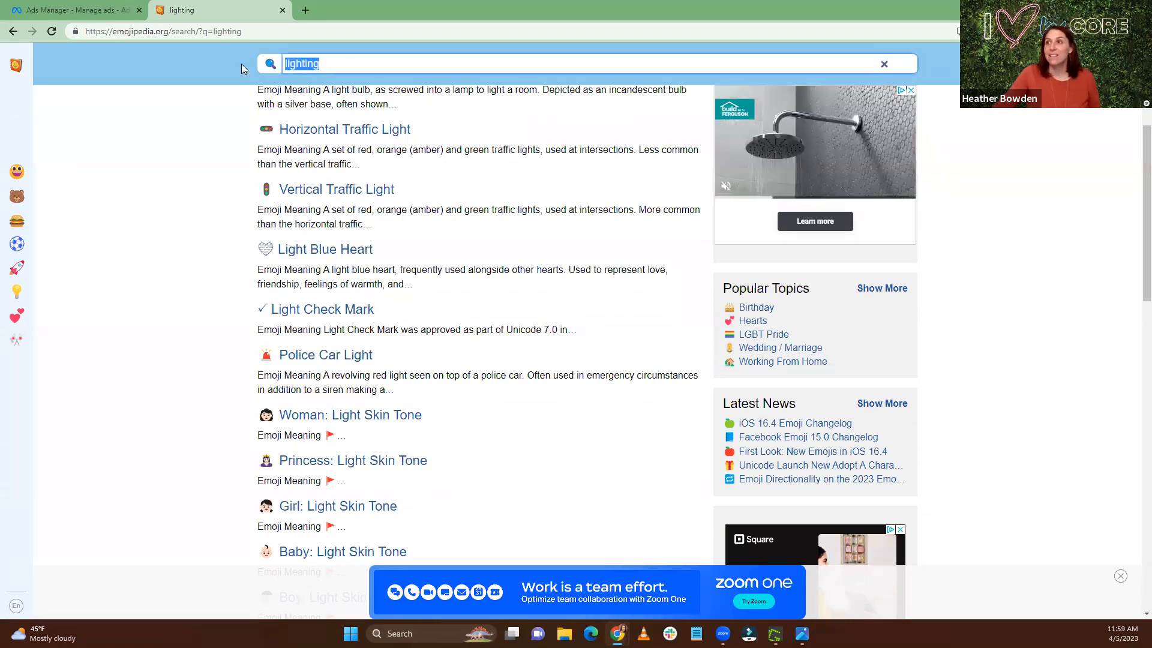
pyautogui.write('Lightening bolt')
pyautogui.press('Return')
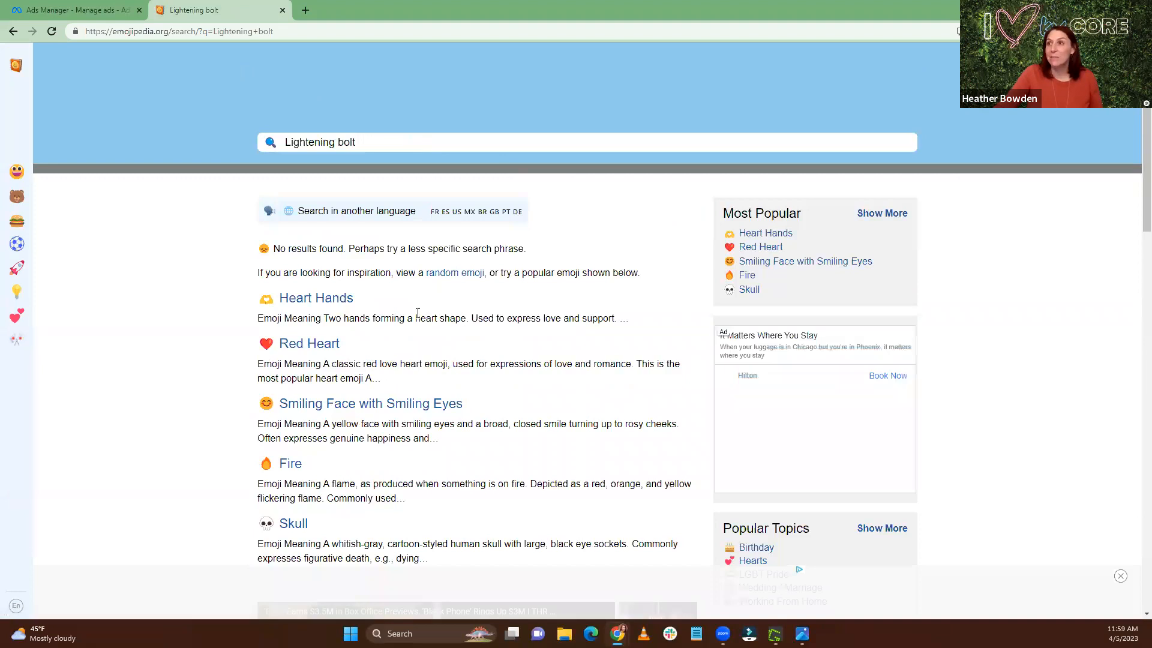
pyautogui.scroll(-4, 418, 313)
pyautogui.scroll(-6, 418, 313)
pyautogui.scroll(10, 218, 352)
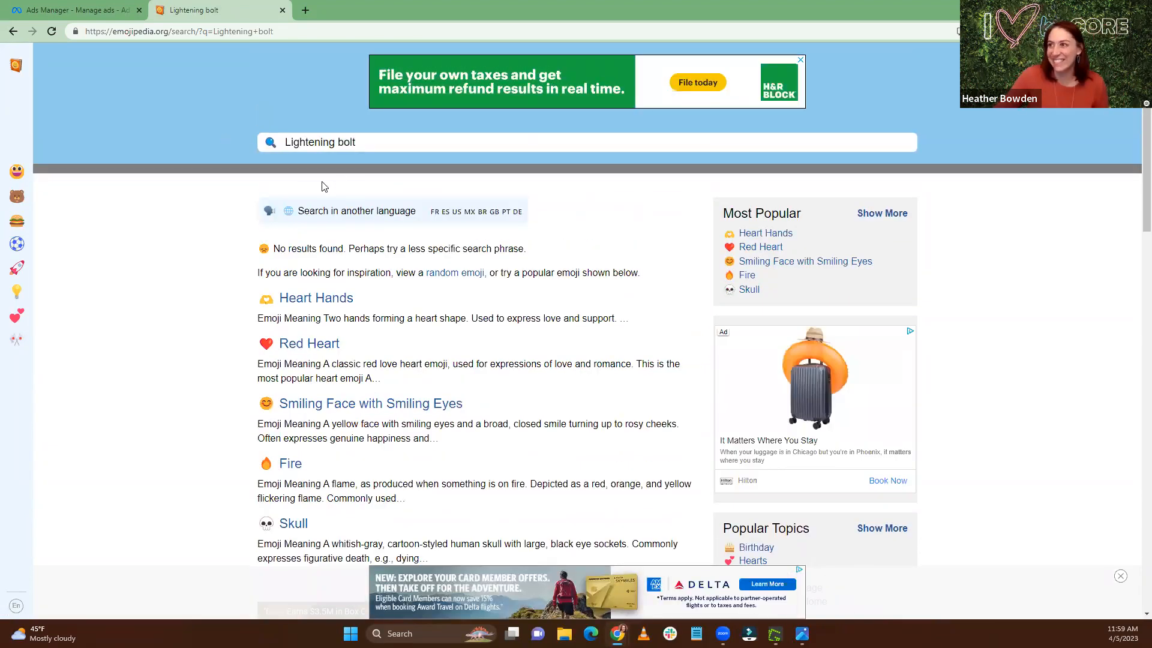
# Step: Shorten the Emojipedia search to "Lightening"
pyautogui.moveTo(368, 144); pyautogui.dragTo(340, 142)
pyautogui.press('BackSpace')
pyautogui.press('Return')
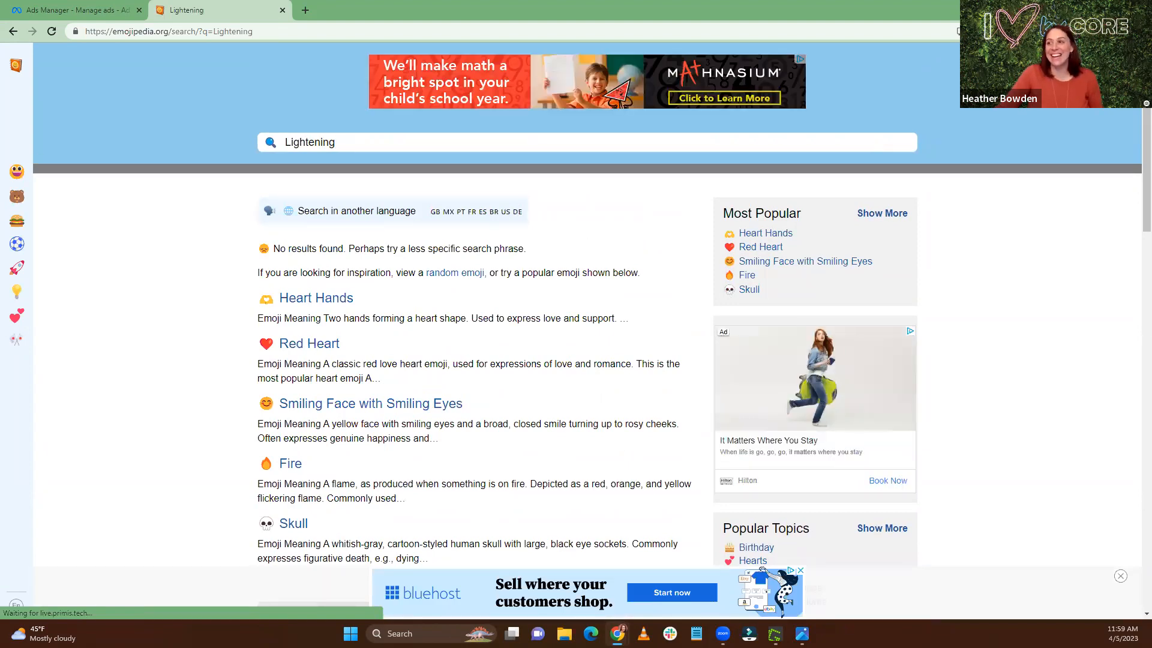
# Step: Search Emojipedia for "weather", look through the results for a lightning emoji, and return to Ads Manager
pyautogui.moveTo(337, 142); pyautogui.dragTo(246, 145)
pyautogui.write('weather')
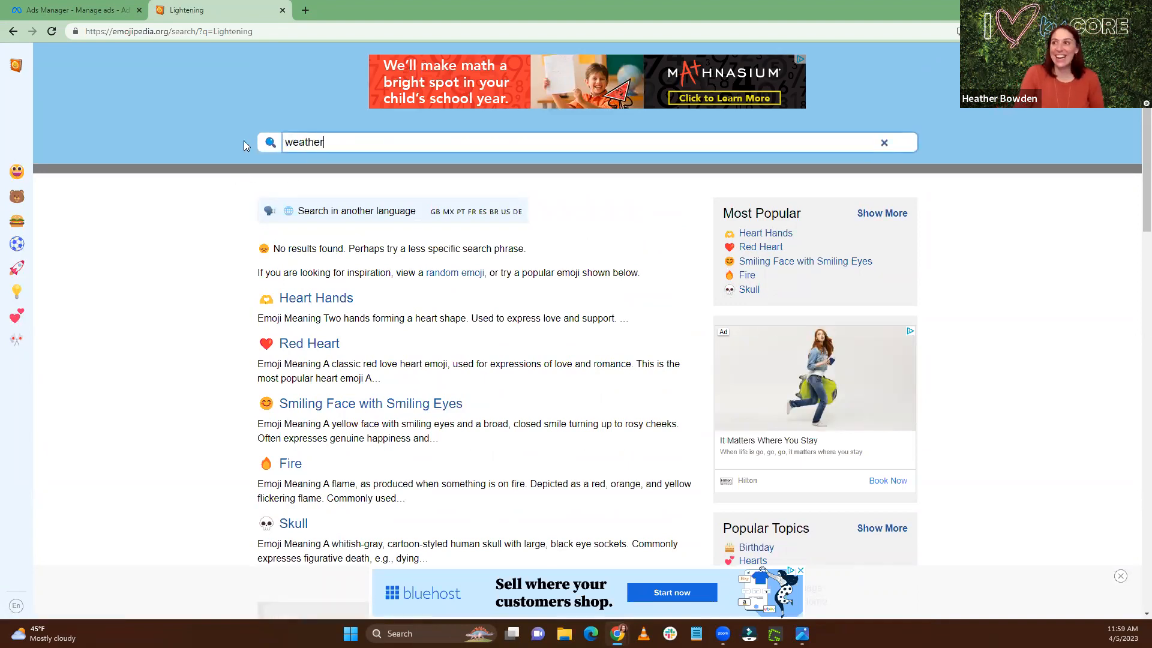
pyautogui.press('Return')
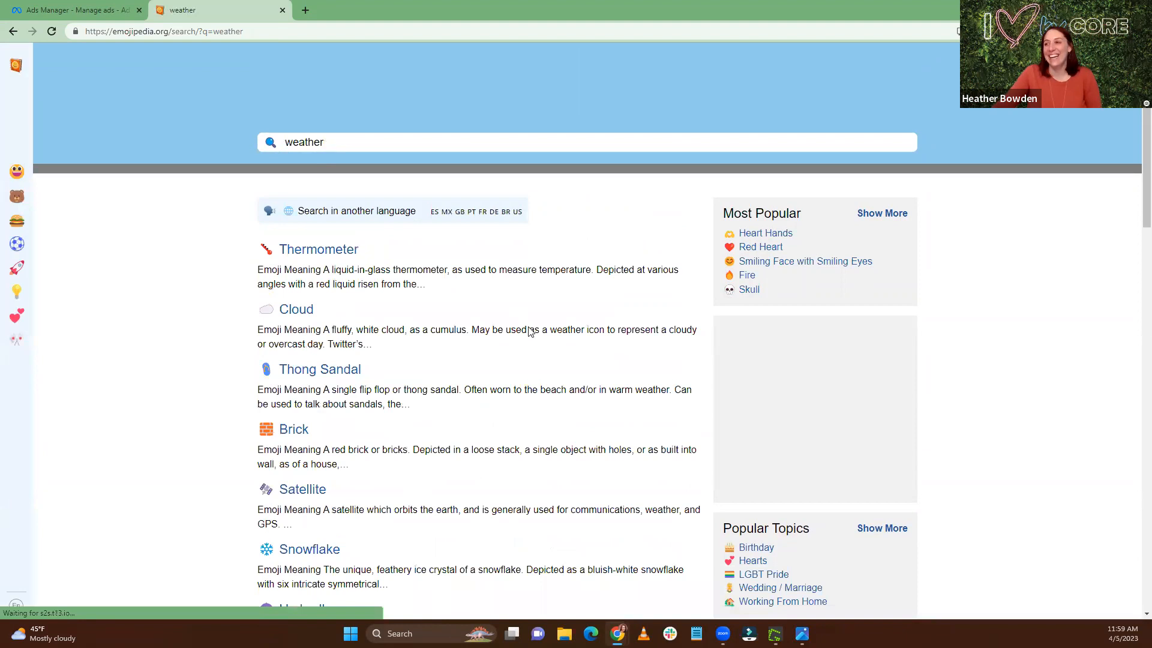
pyautogui.scroll(-8, 530, 331)
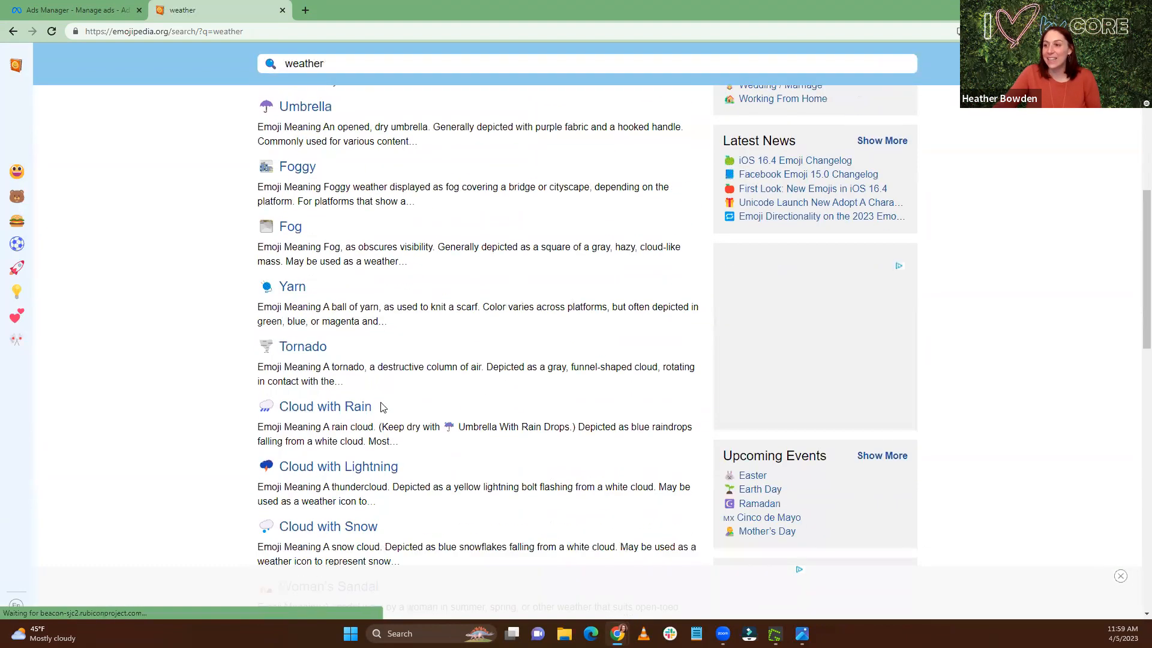
pyautogui.scroll(-9, 382, 407)
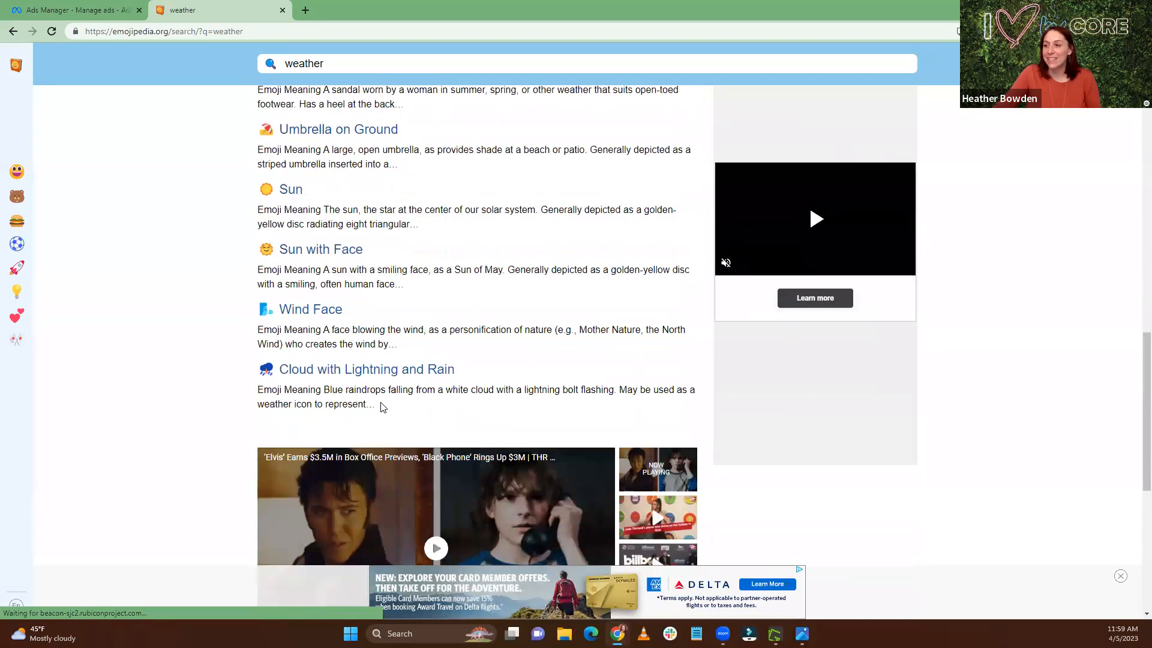
pyautogui.scroll(-6, 382, 408)
pyautogui.scroll(10, 206, 342)
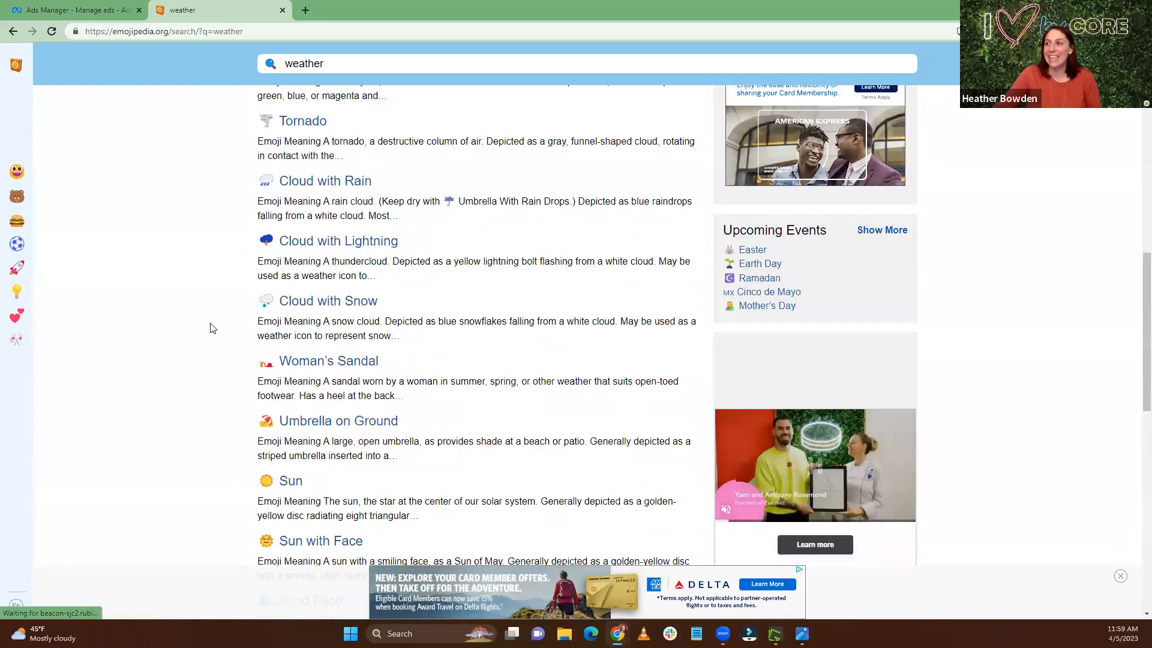
pyautogui.scroll(10, 211, 328)
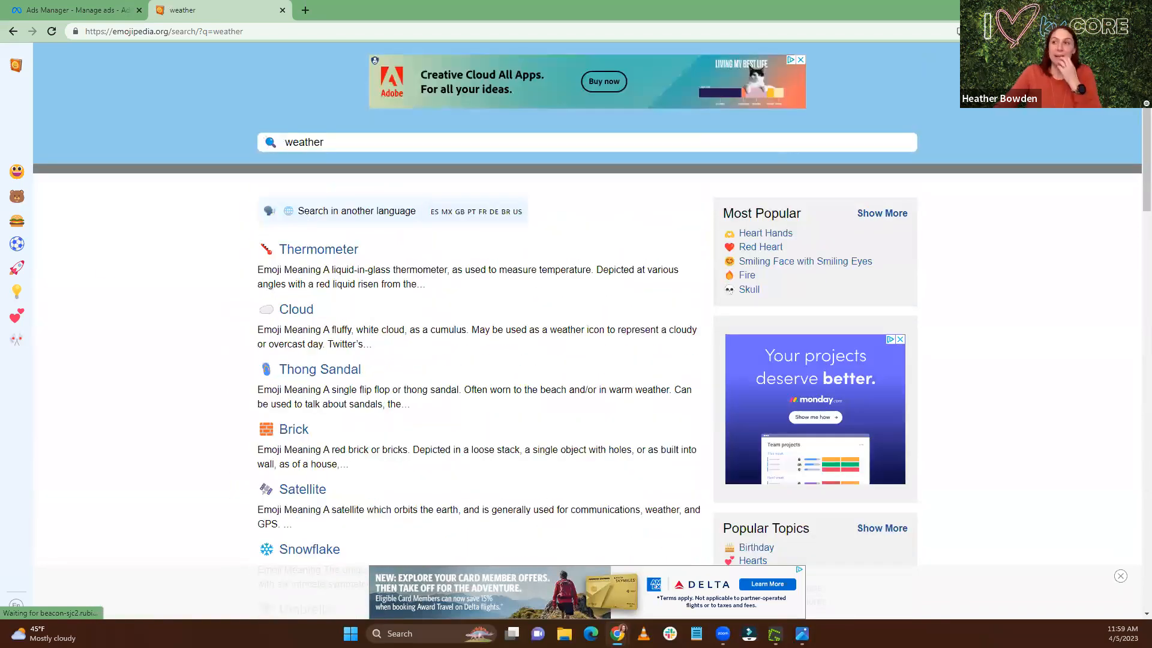
pyautogui.click(63, 10)
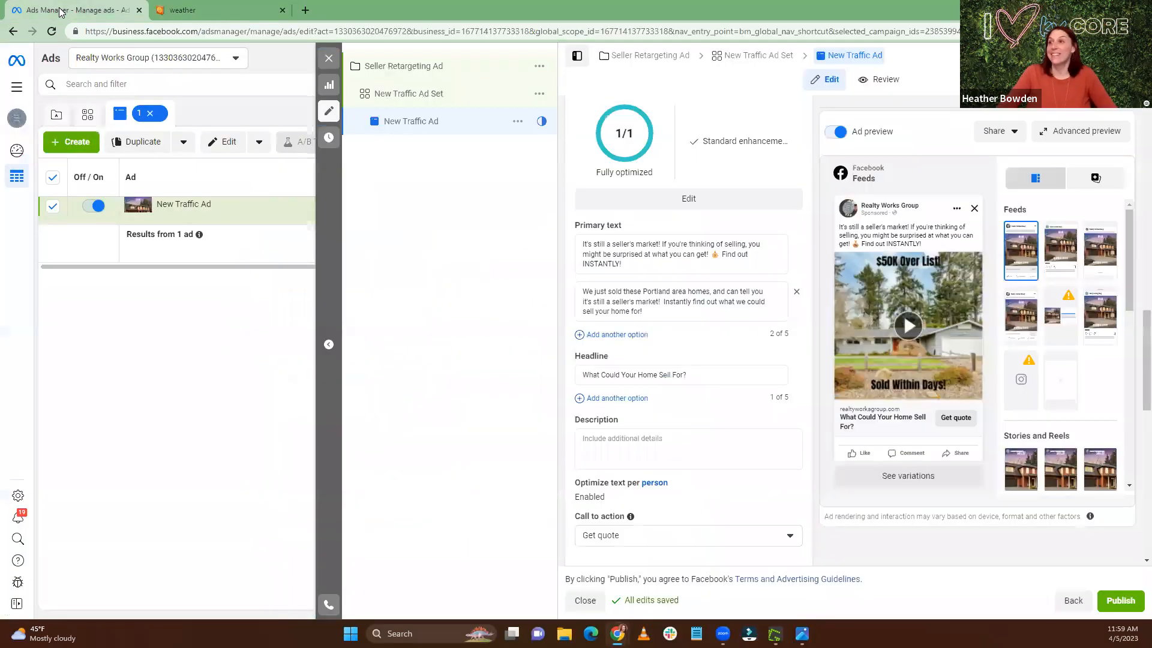
# Step: Search Emojipedia for "house", copy the House emoji and insert it after "seller's market!" in the ad's second primary text option
pyautogui.click(217, 12)
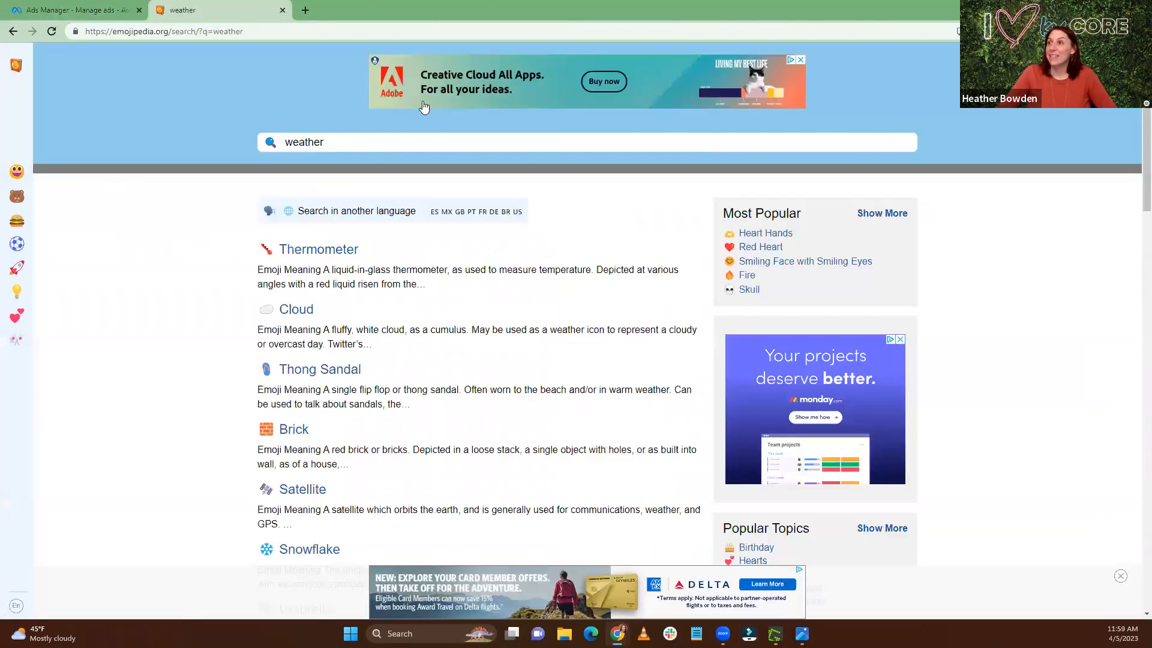
pyautogui.doubleClick(332, 144)
pyautogui.write('house')
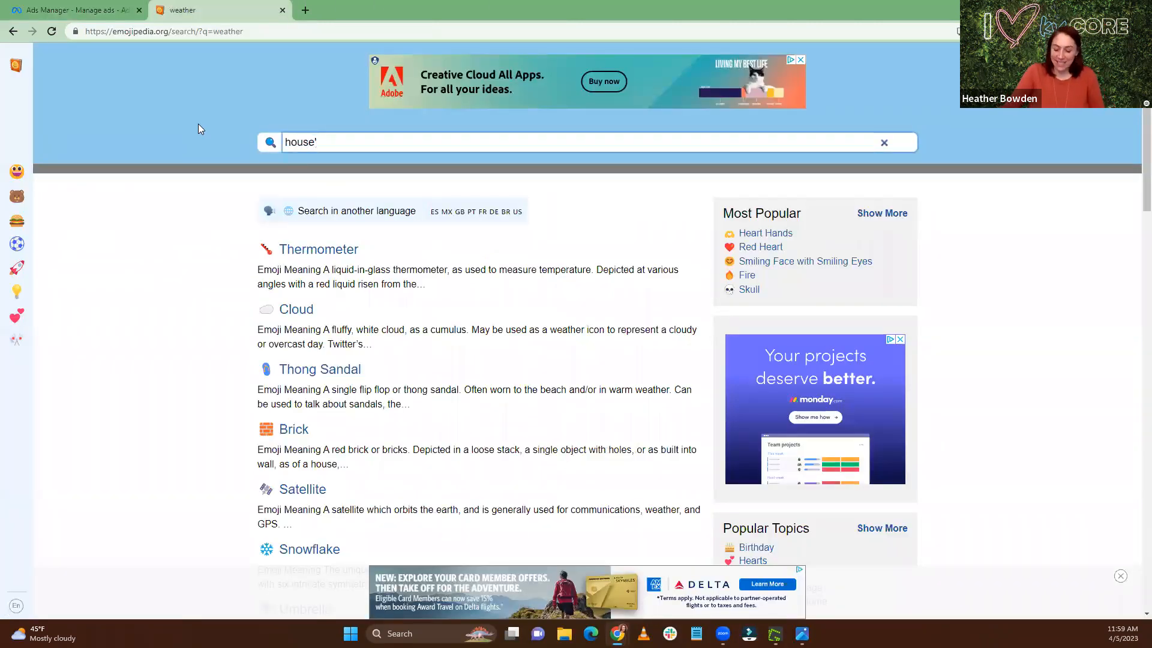
pyautogui.press('Return')
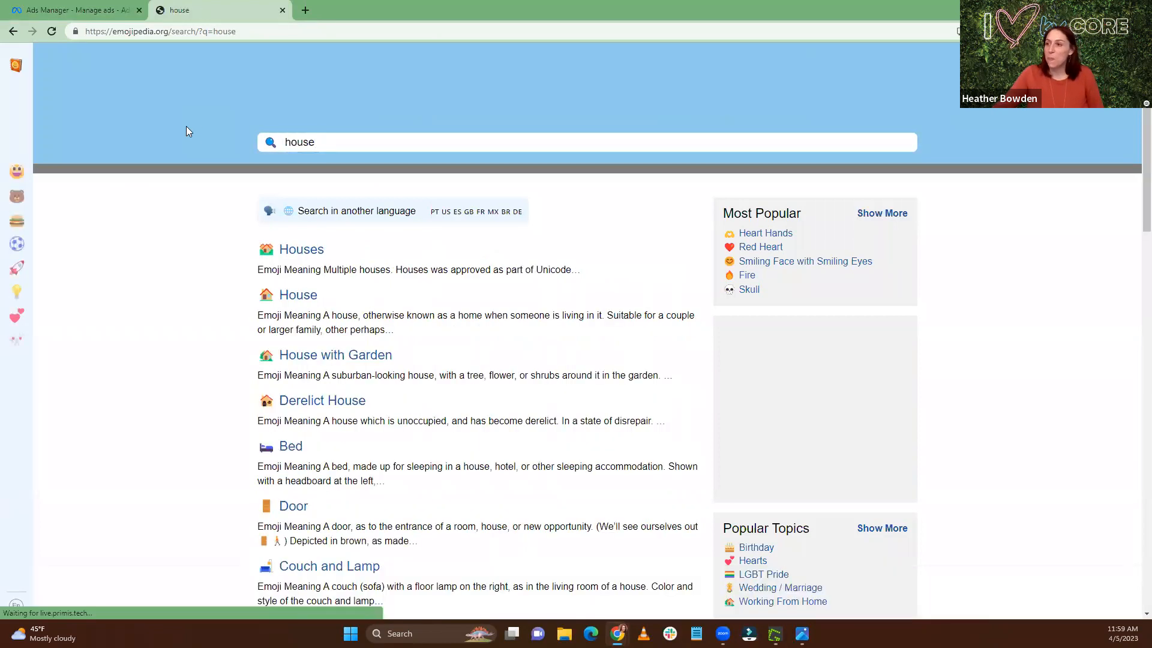
pyautogui.click(298, 295)
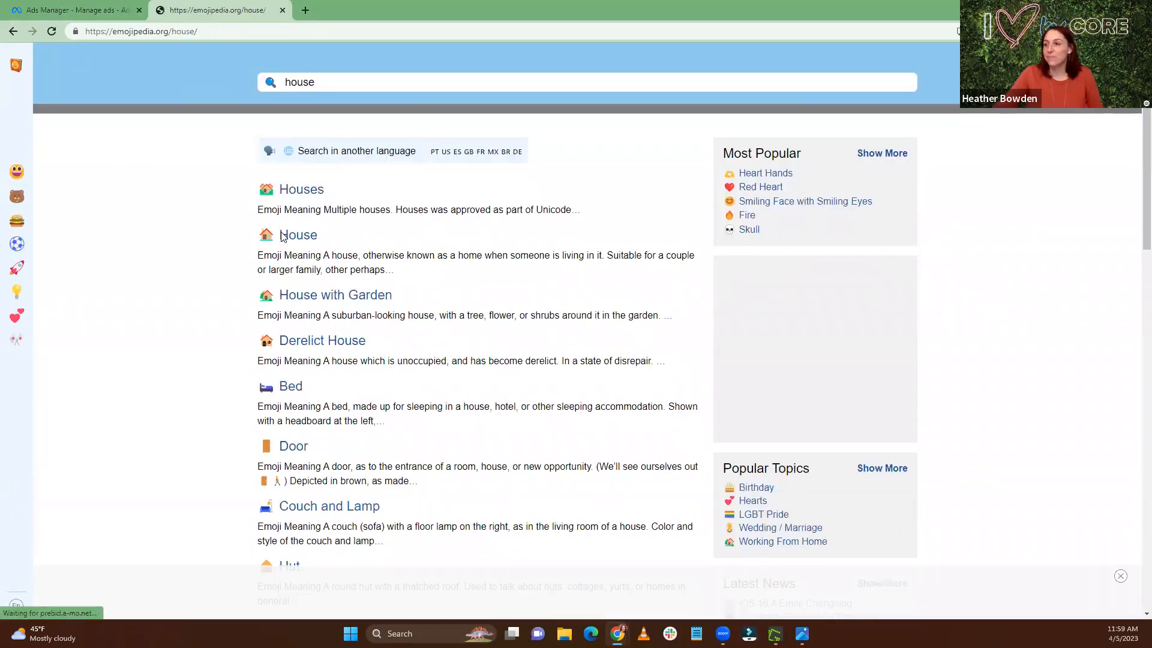
pyautogui.click(430, 399)
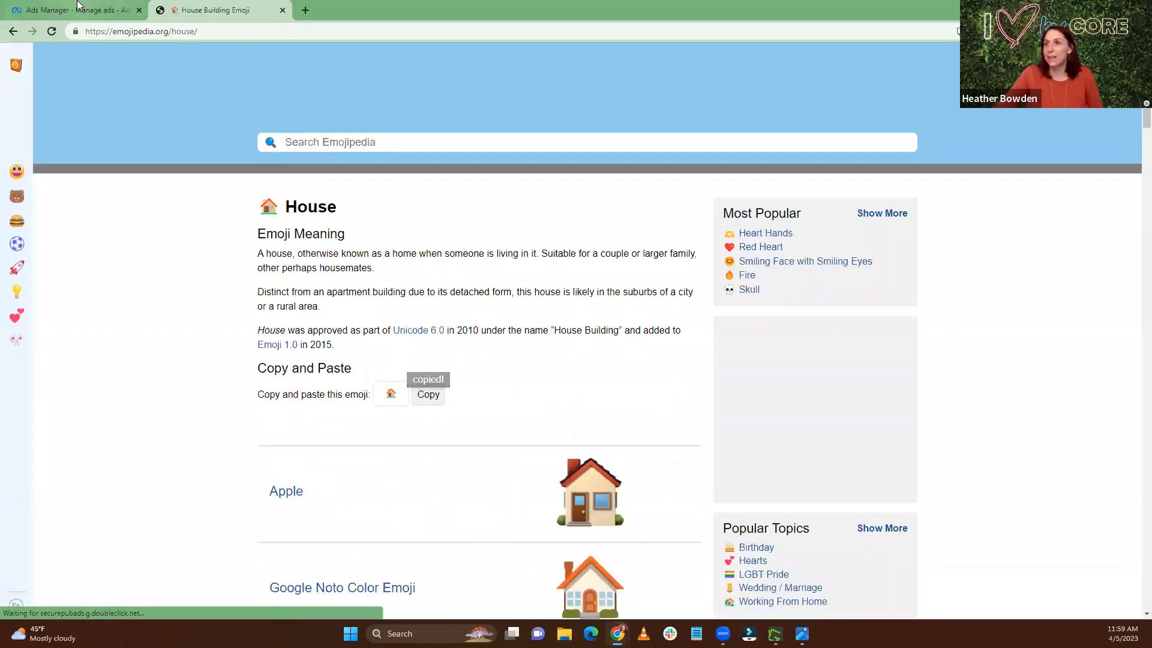
pyautogui.click(108, 10)
pyautogui.hotkey('ctrl', 'v')
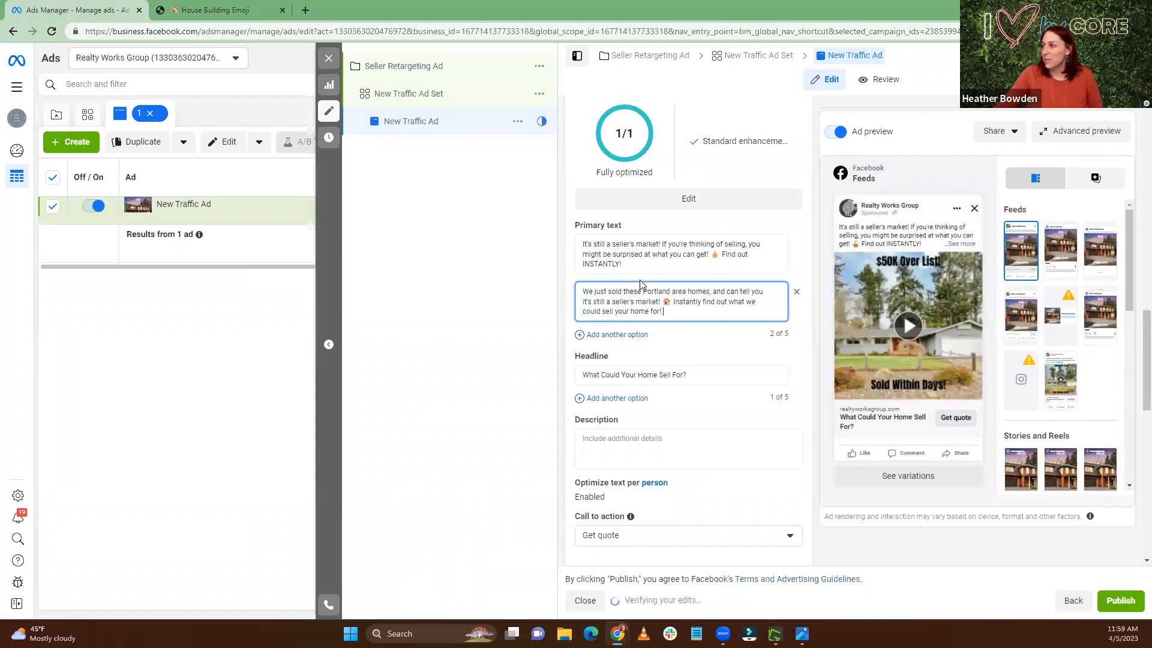
# Step: Add a second headline option to the ad reading "Get an Instant Home Value"
pyautogui.scroll(-2, 653, 300)
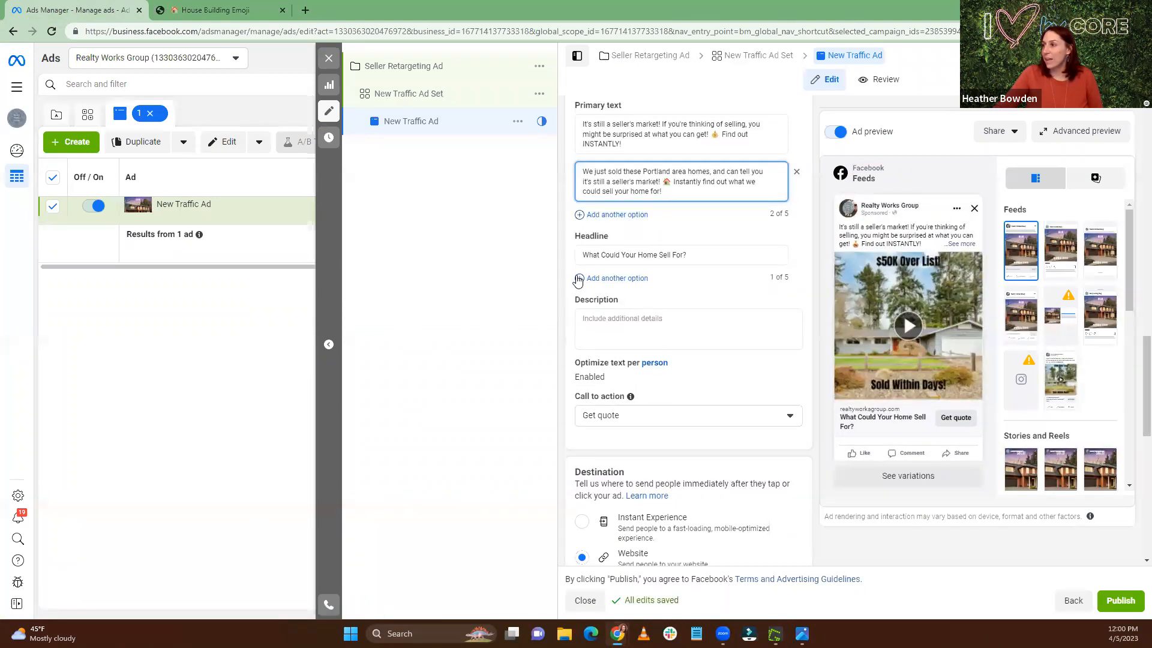
pyautogui.click(578, 279)
pyautogui.click(585, 284)
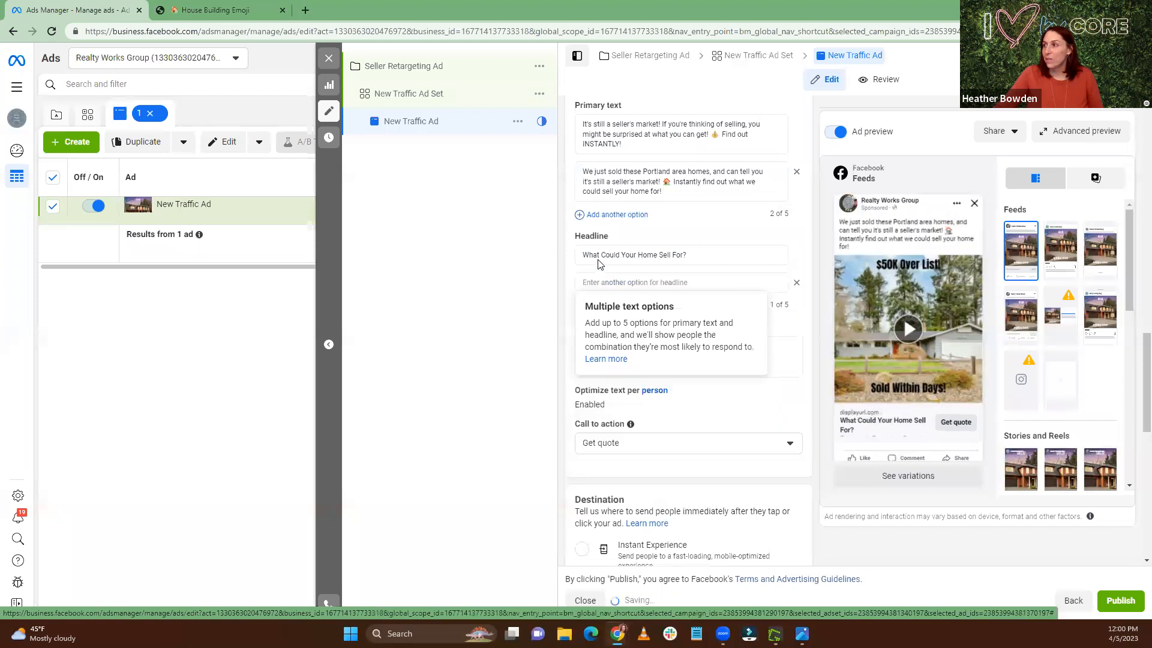
pyautogui.click(663, 283)
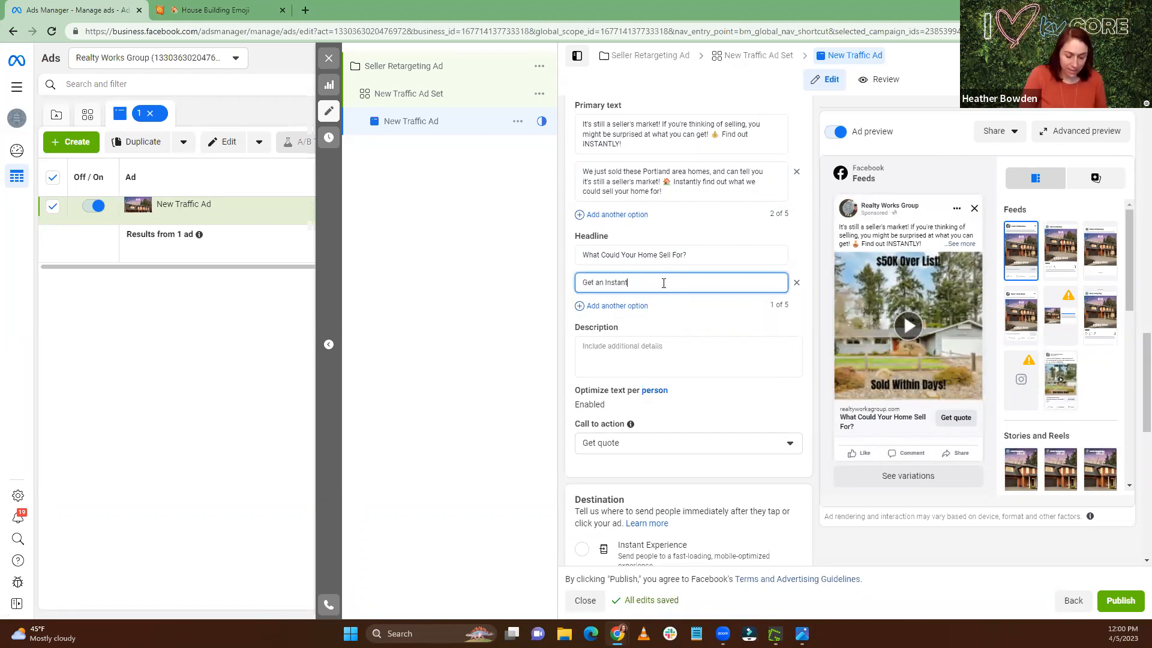
pyautogui.write('Get an Instant Home Valu')
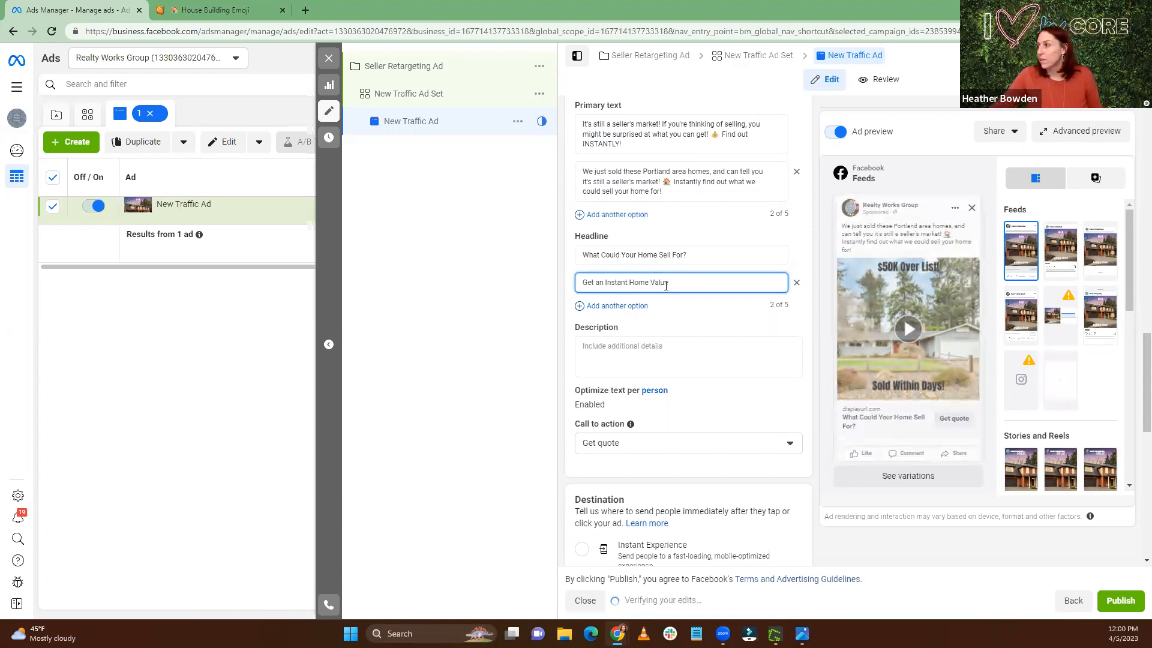
pyautogui.write('e')
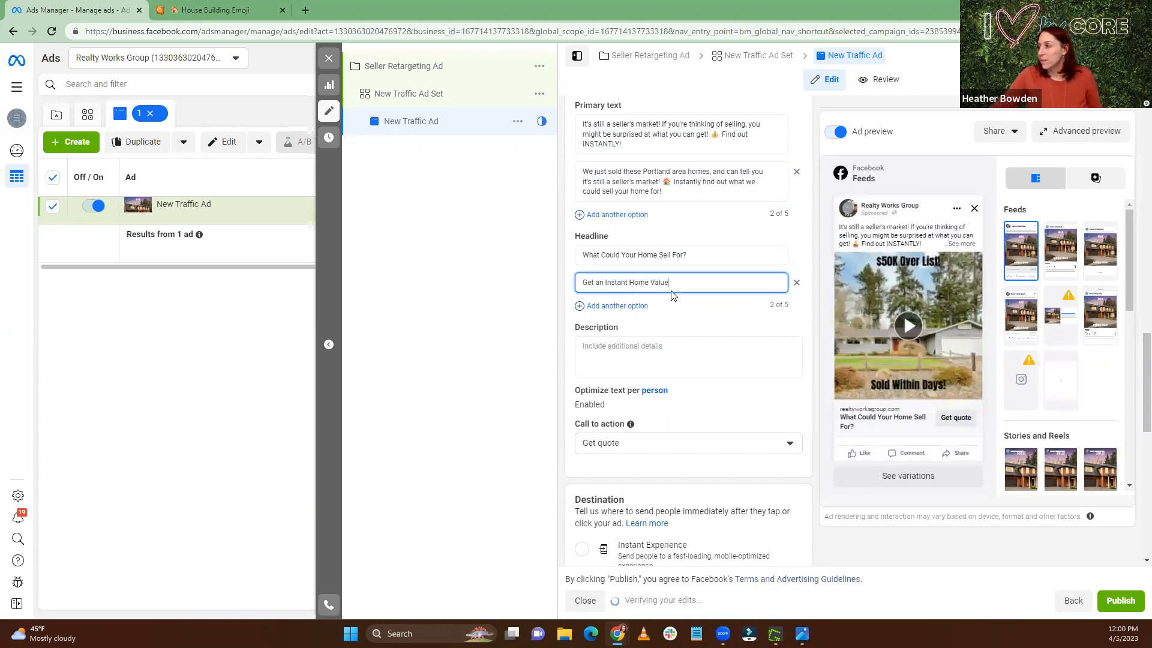
pyautogui.click(681, 322)
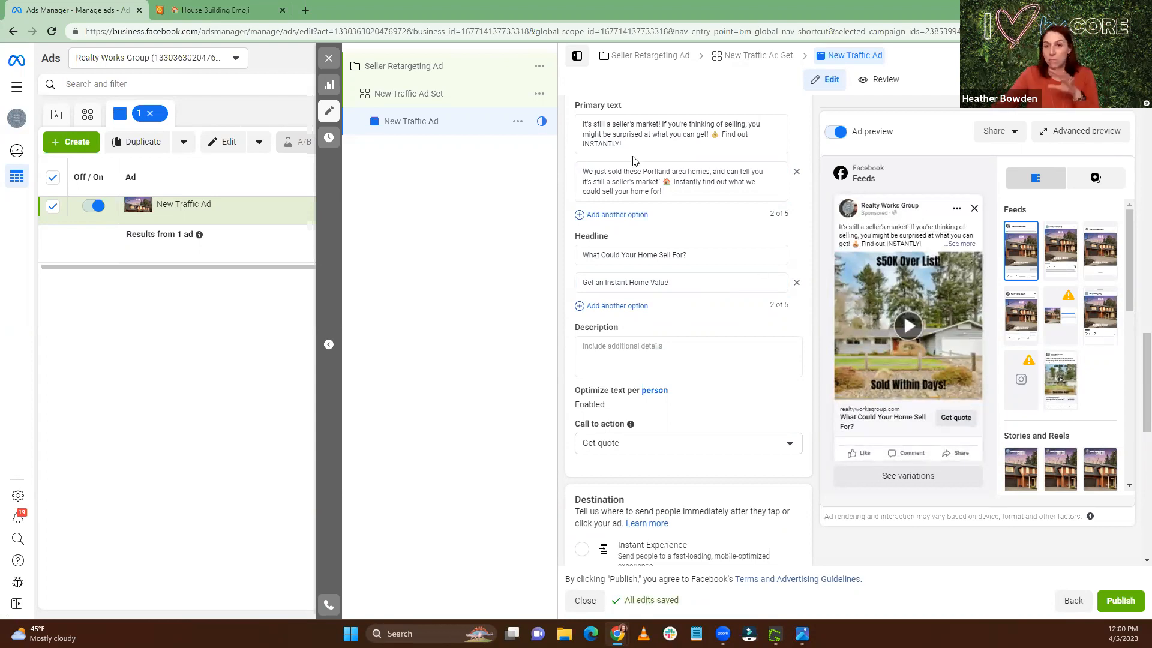
# Step: Switch to kvCORE in a new tab, open the agent's public website and go to its "Need to sell?" valuation page
pyautogui.scroll(-3, 651, 377)
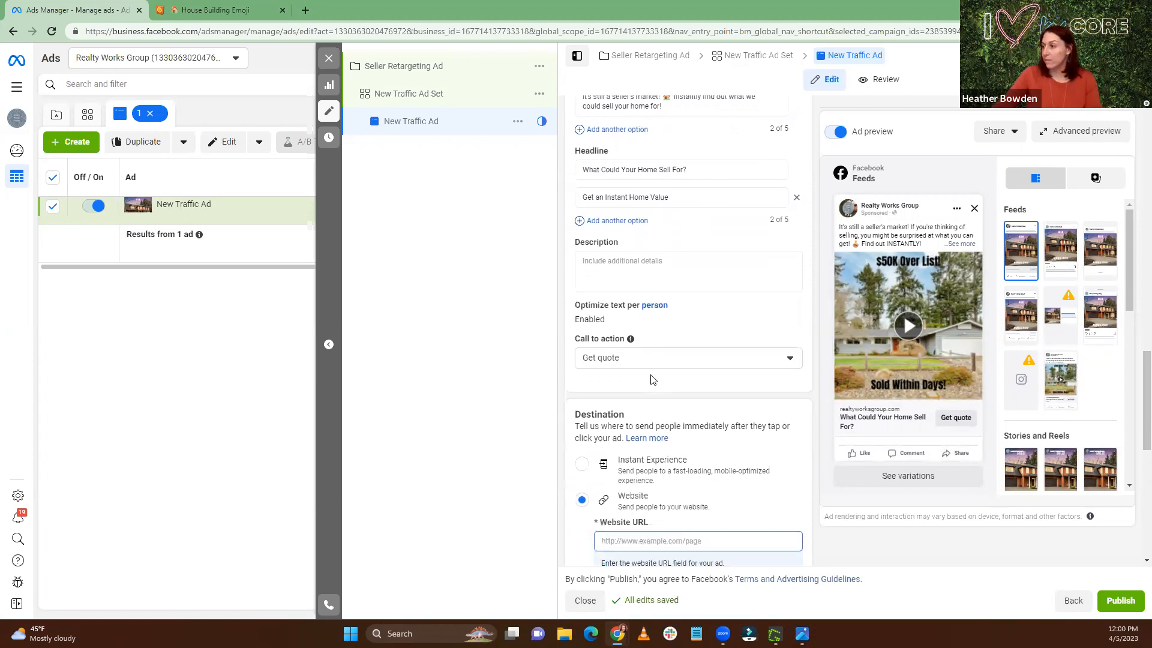
pyautogui.scroll(-1, 661, 343)
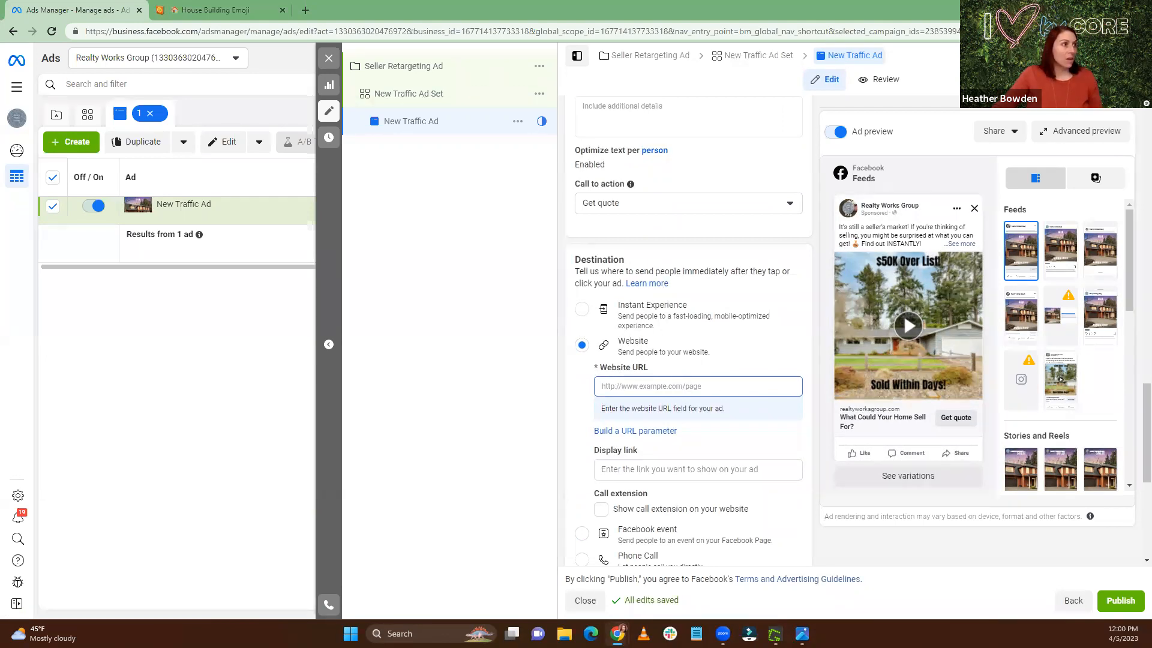
pyautogui.moveTo(365, 11); pyautogui.dragTo(322, 11)
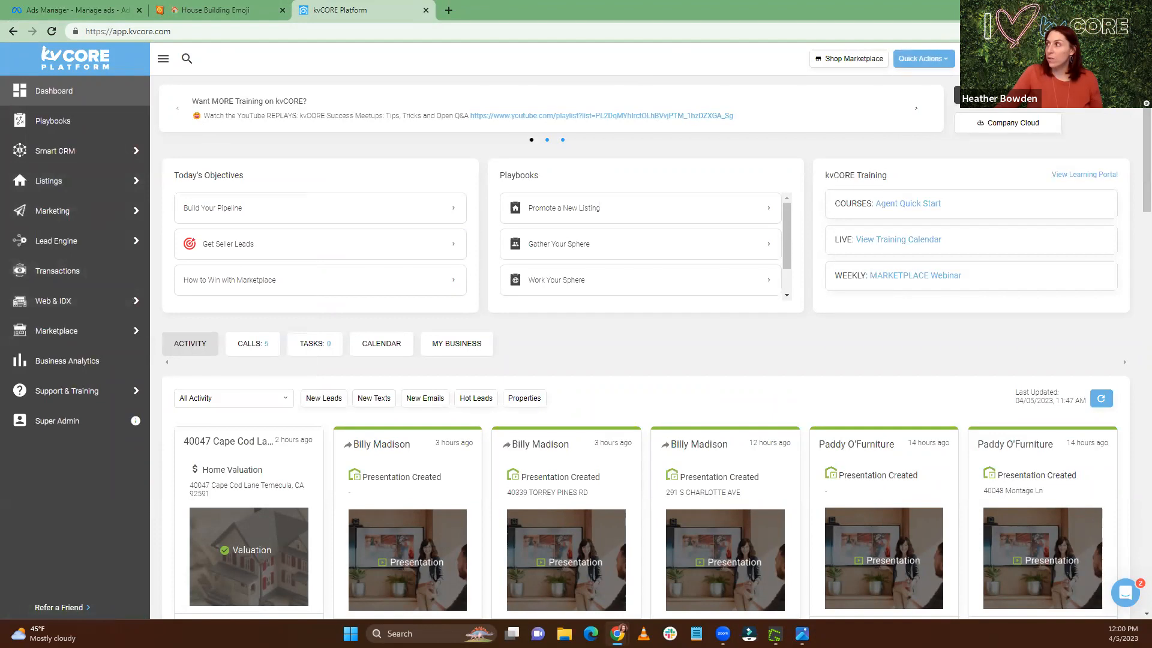
pyautogui.click(1120, 58)
pyautogui.click(1047, 126)
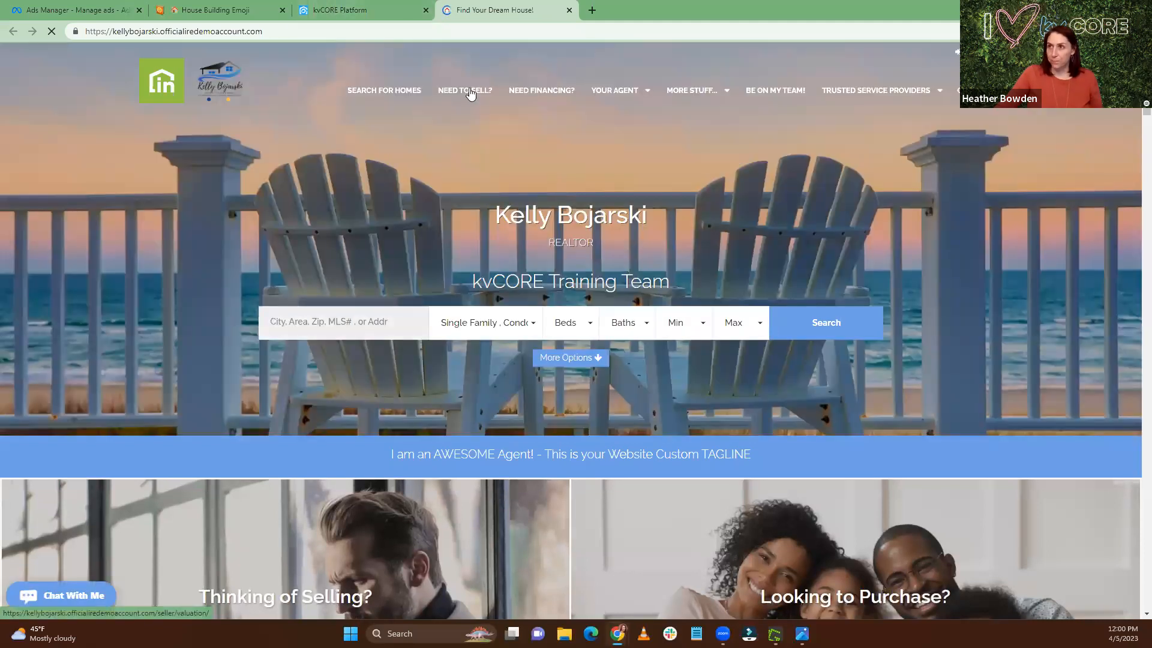
pyautogui.click(470, 93)
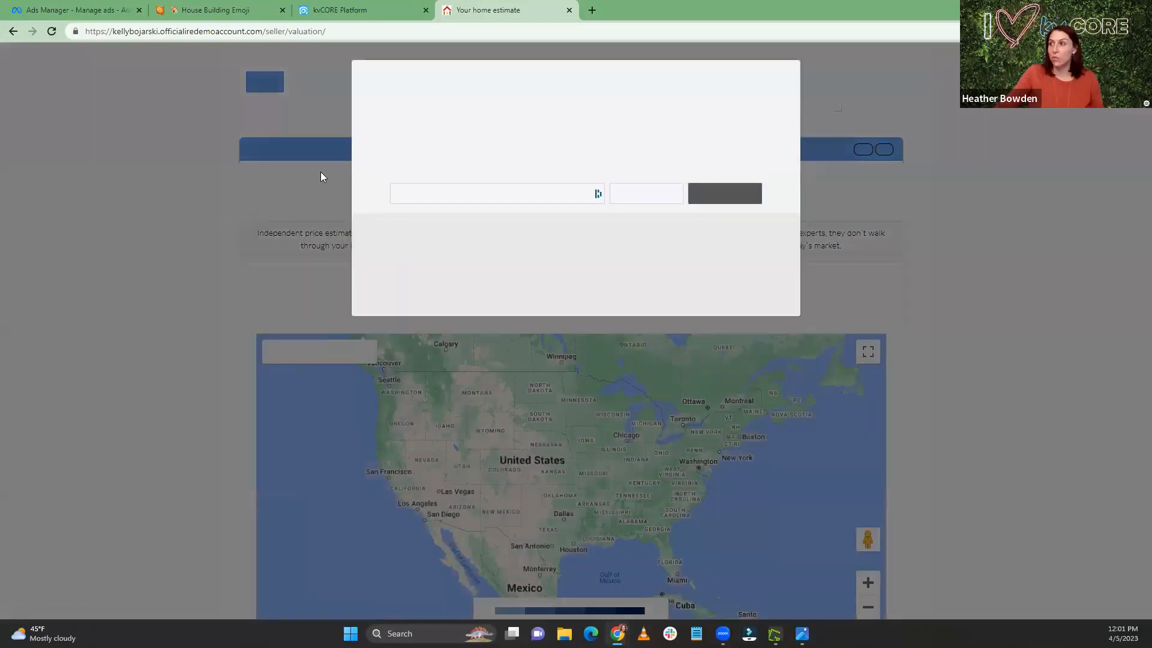
# Step: Fill the valuation form with a saved street address and pause autofill on the address field until it is turned back on
pyautogui.click(429, 194)
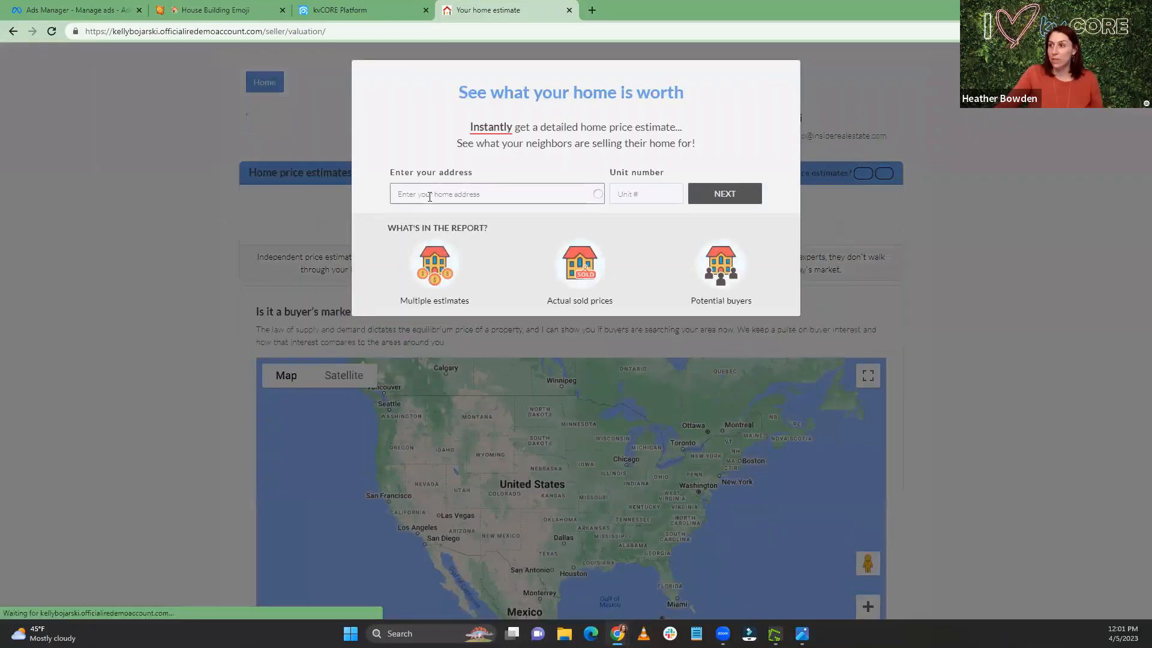
pyautogui.click(464, 251)
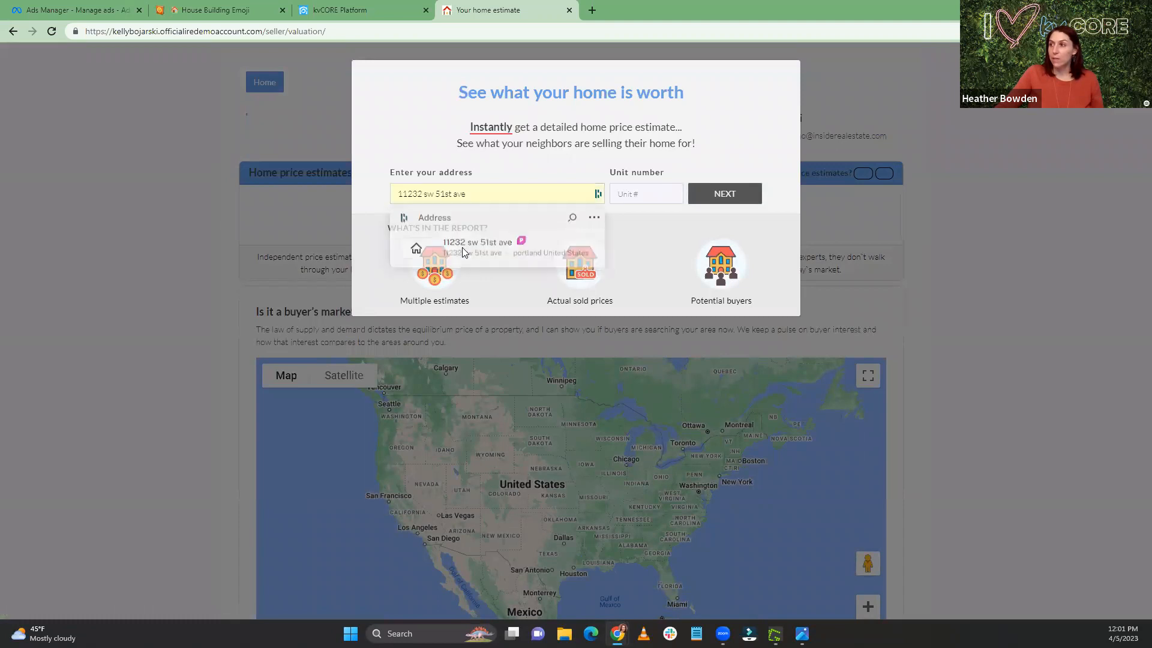
pyautogui.click(470, 197)
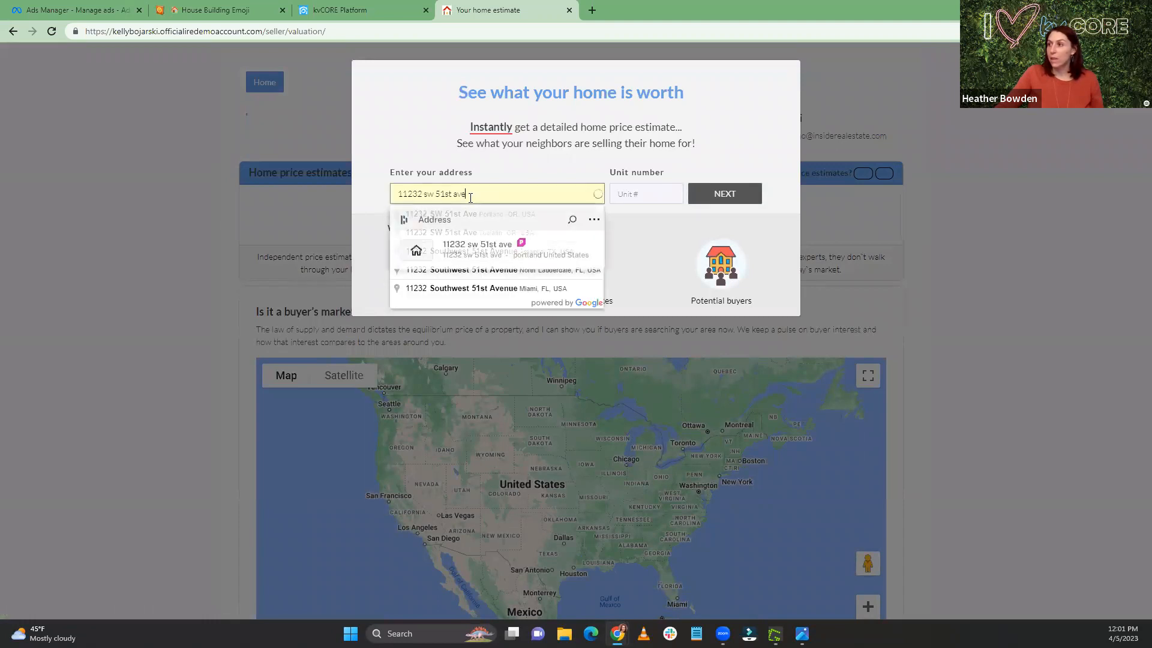
pyautogui.click(594, 219)
pyautogui.click(474, 305)
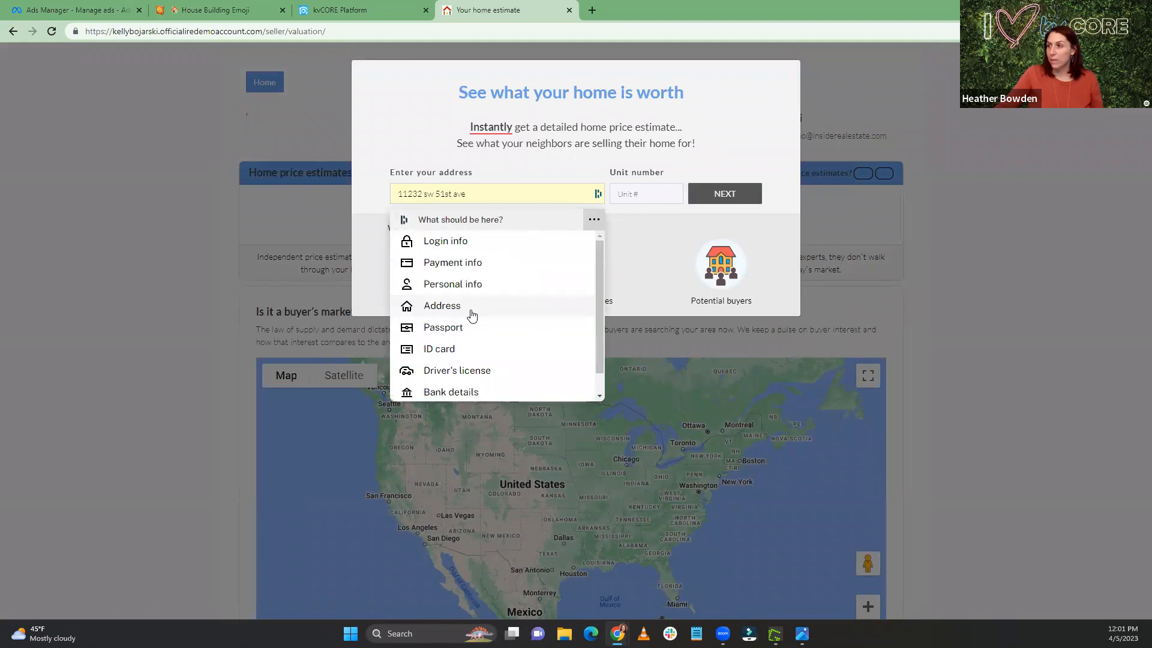
pyautogui.click(591, 223)
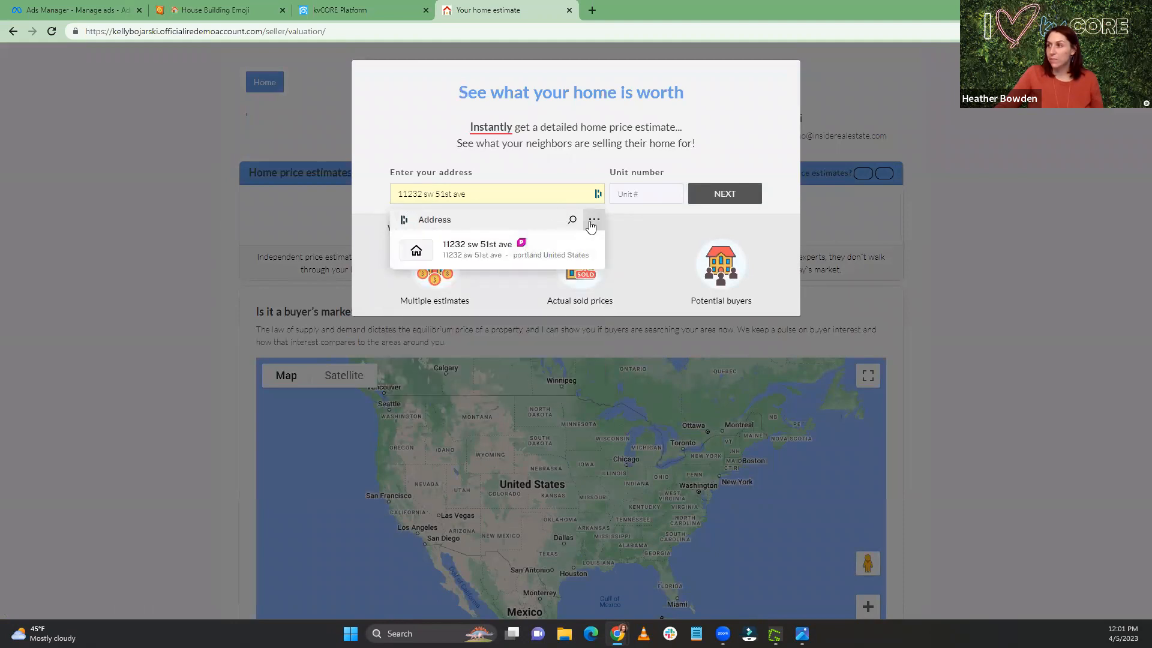
pyautogui.click(592, 225)
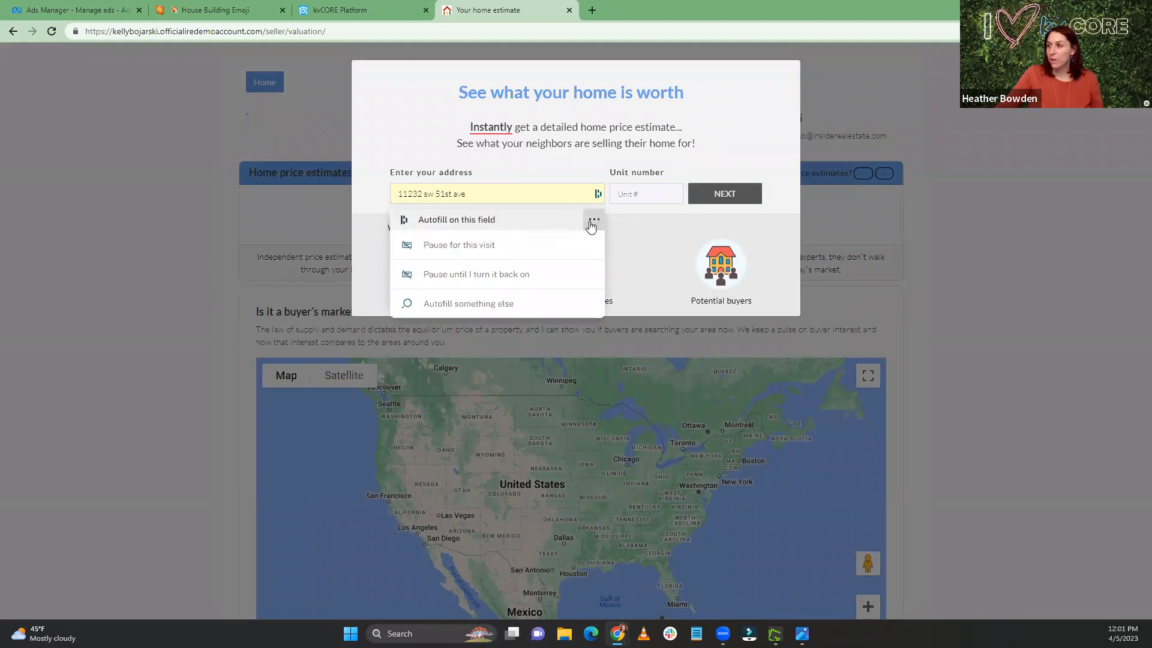
pyautogui.click(489, 277)
# Step: Choose the matching suggested address for the home and submit it to get the price estimate
pyautogui.click(501, 195)
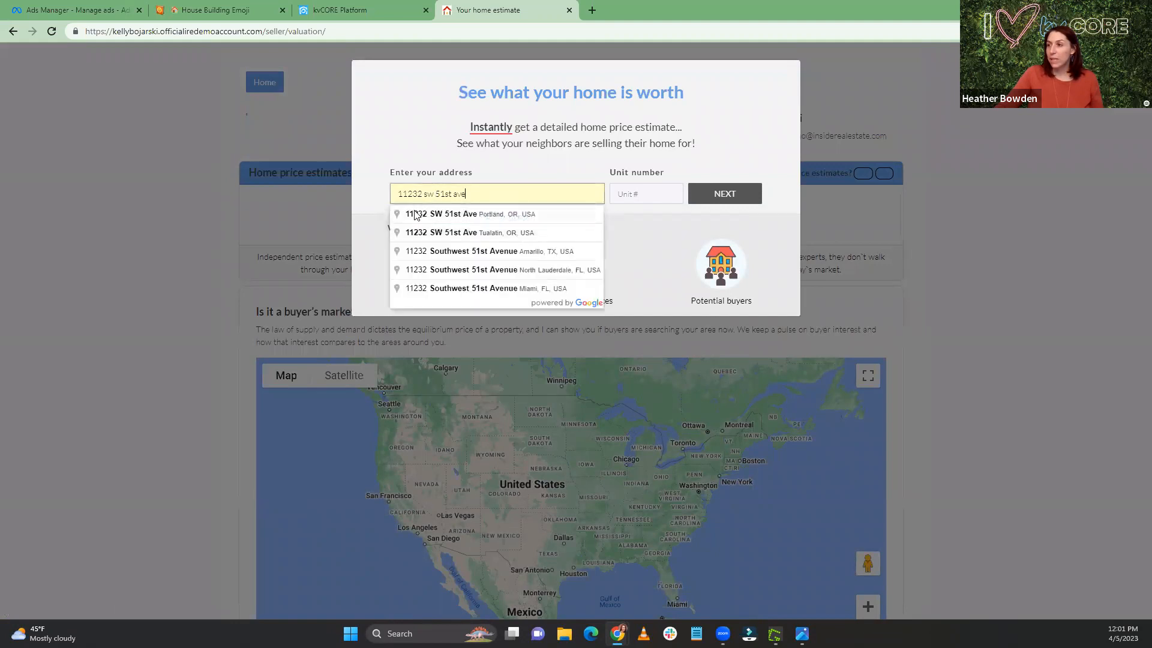
pyautogui.click(467, 217)
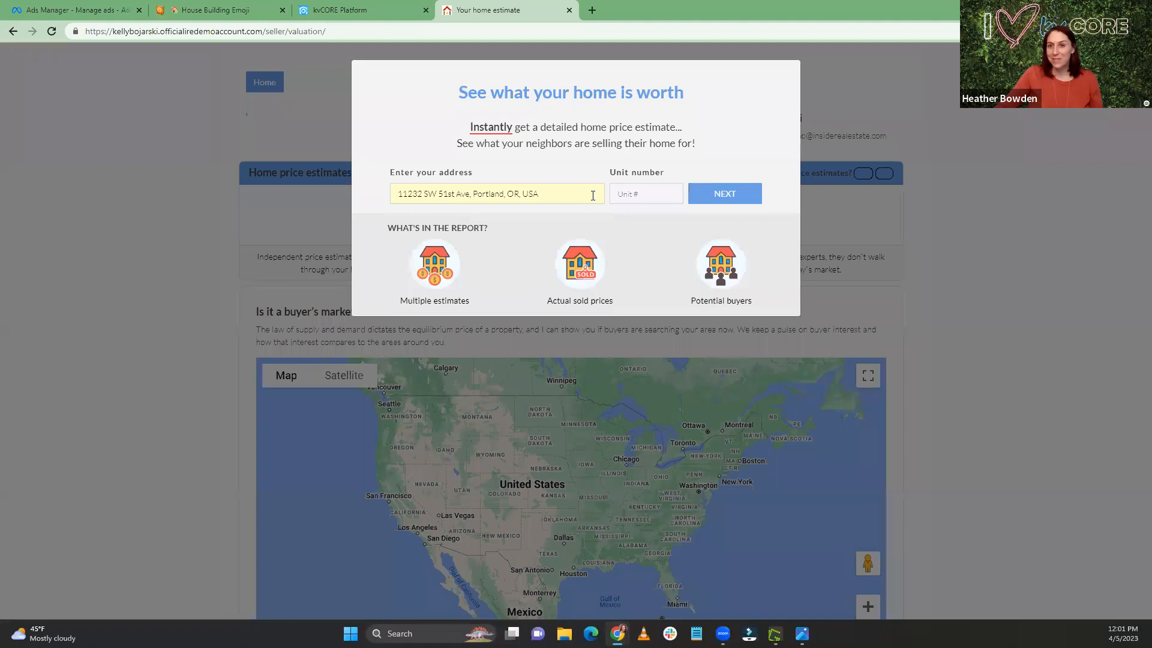
pyautogui.click(732, 195)
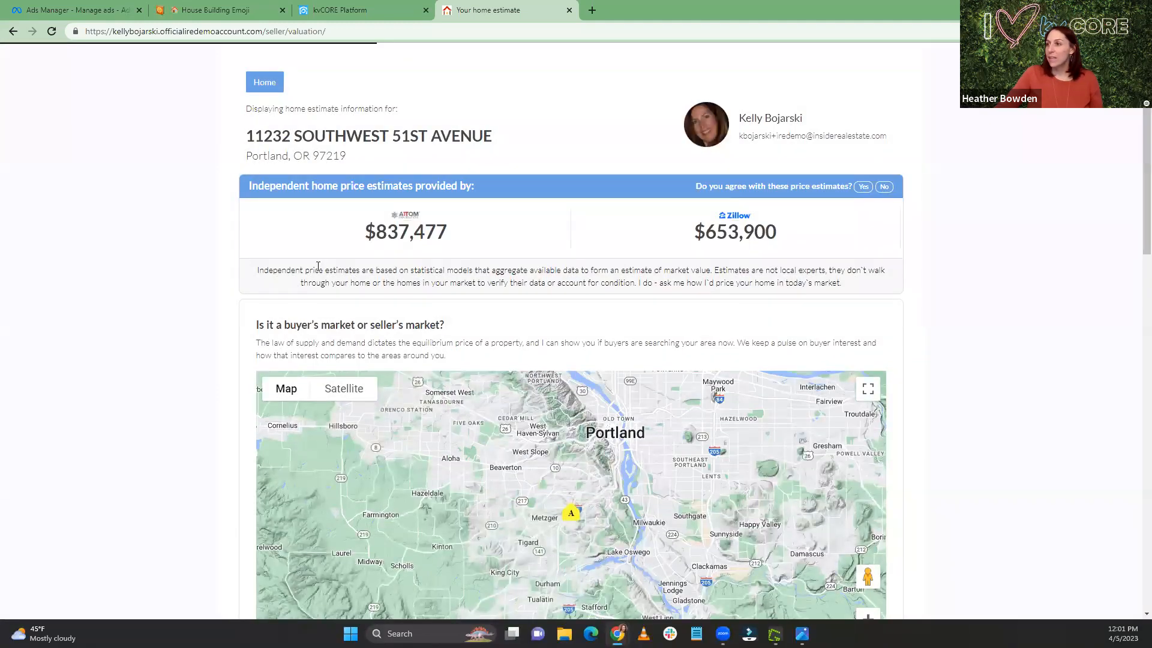
# Step: Look through the home estimate report and open the sign-up form for unlocking the full report
pyautogui.scroll(-9, 487, 253)
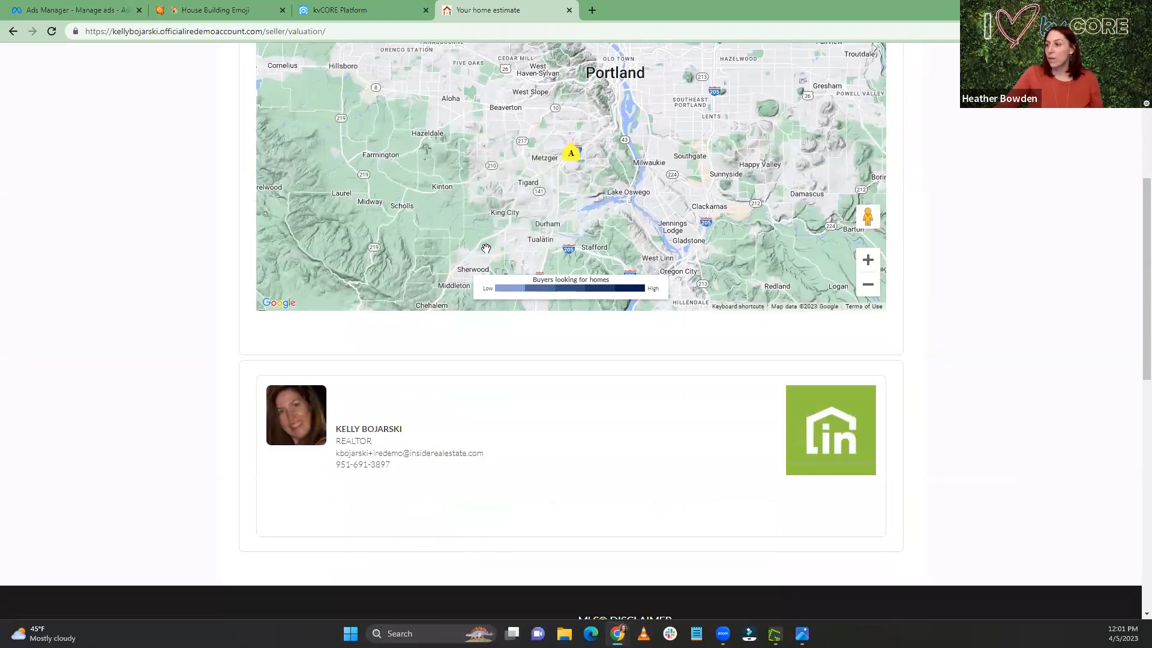
pyautogui.scroll(-2, 539, 336)
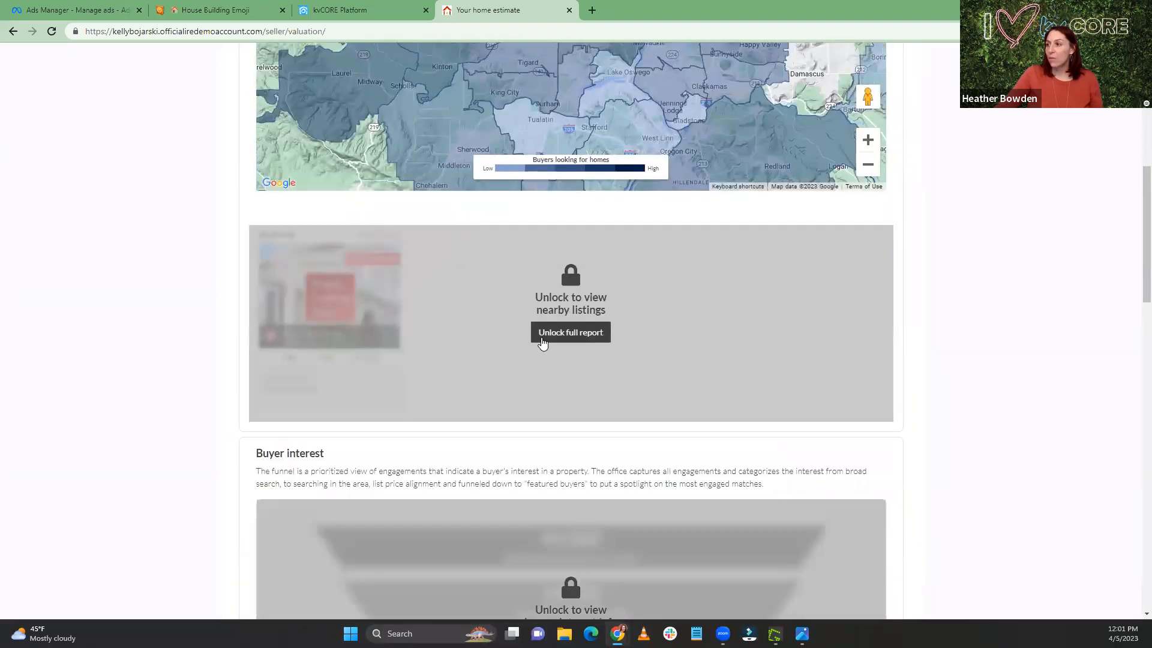
pyautogui.click(571, 336)
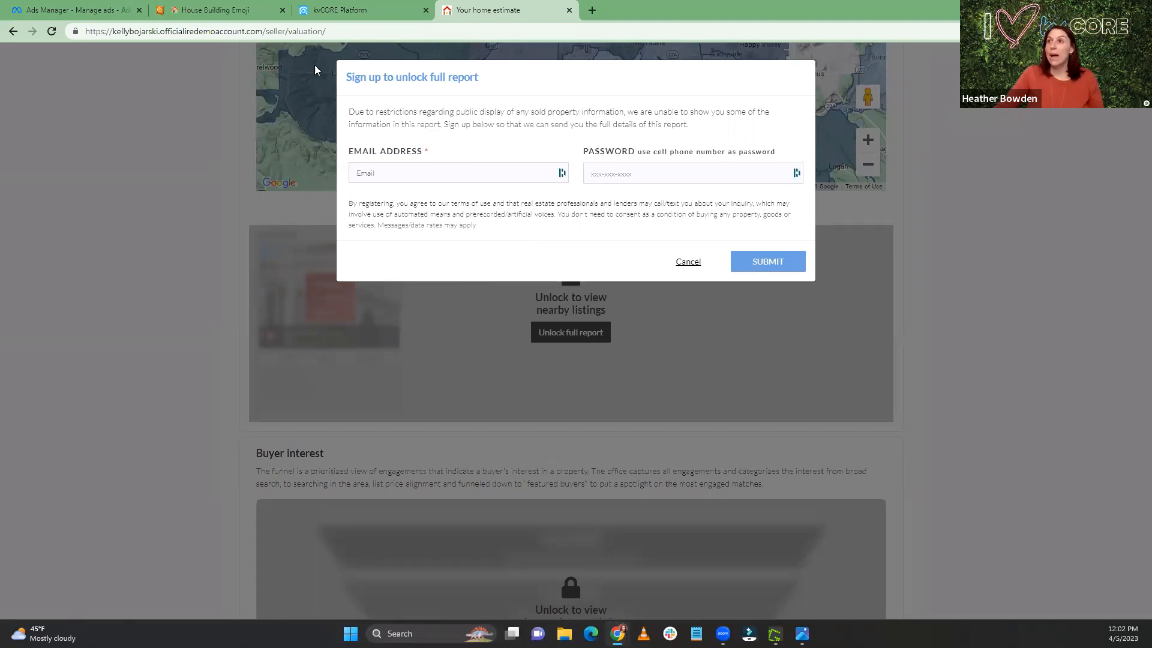
# Step: Return to kvCORE and open the Seller Squeeze form of the squeeze page builder
pyautogui.moveTo(336, 9)
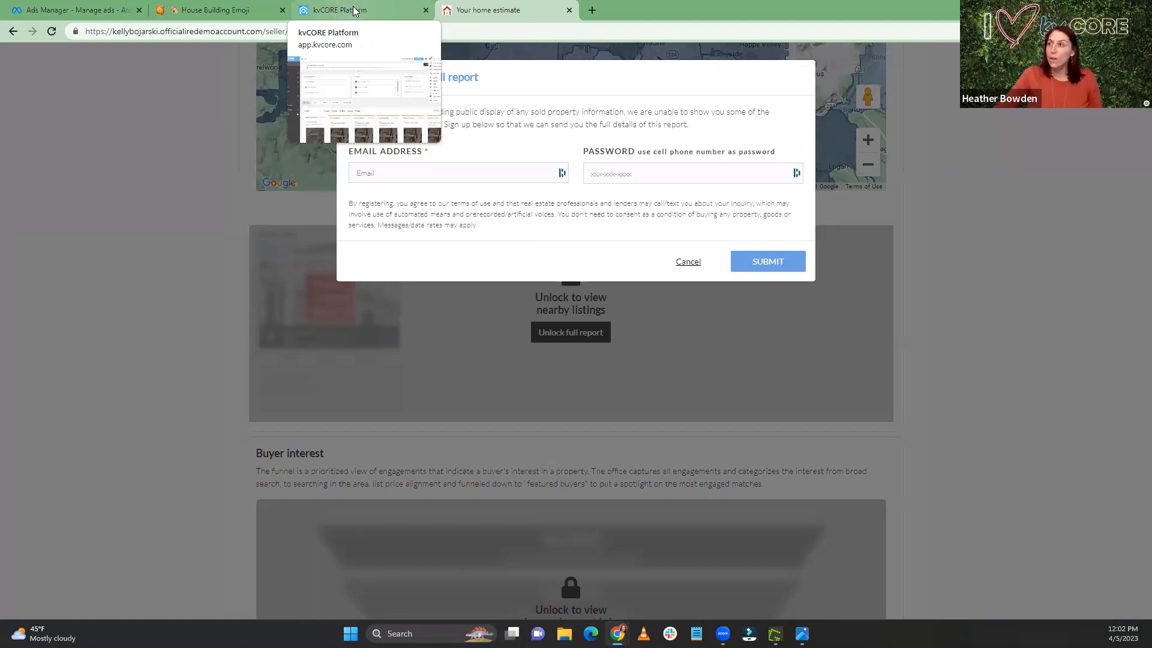
pyautogui.click(355, 11)
pyautogui.moveTo(83, 166)
pyautogui.moveTo(67, 242)
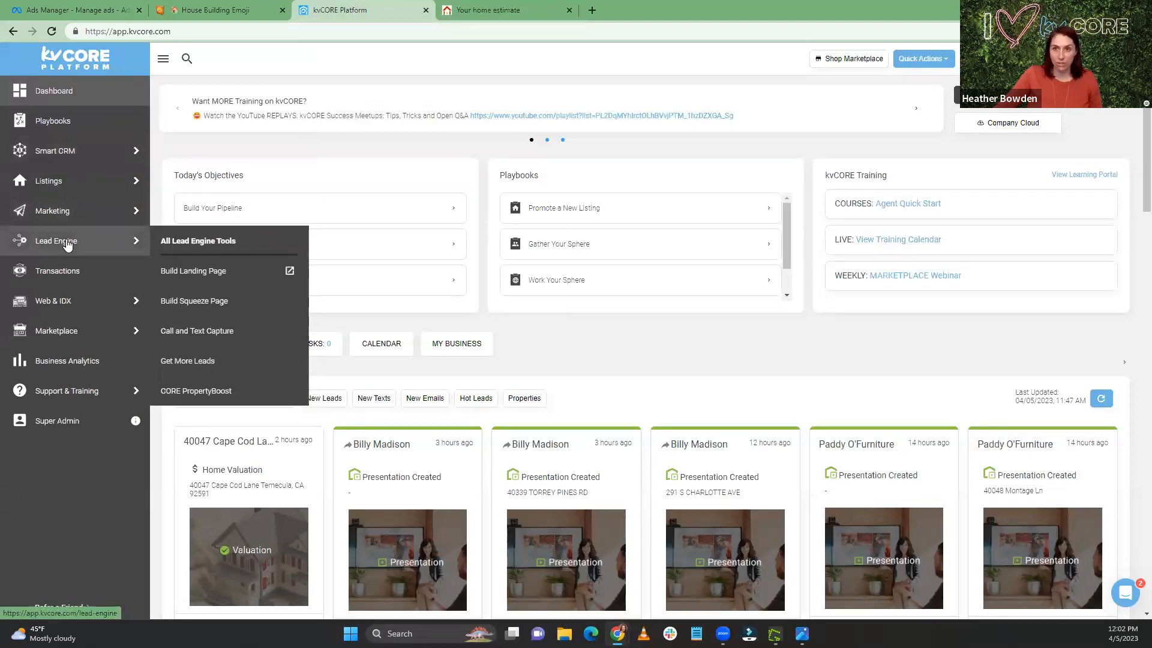
pyautogui.click(203, 303)
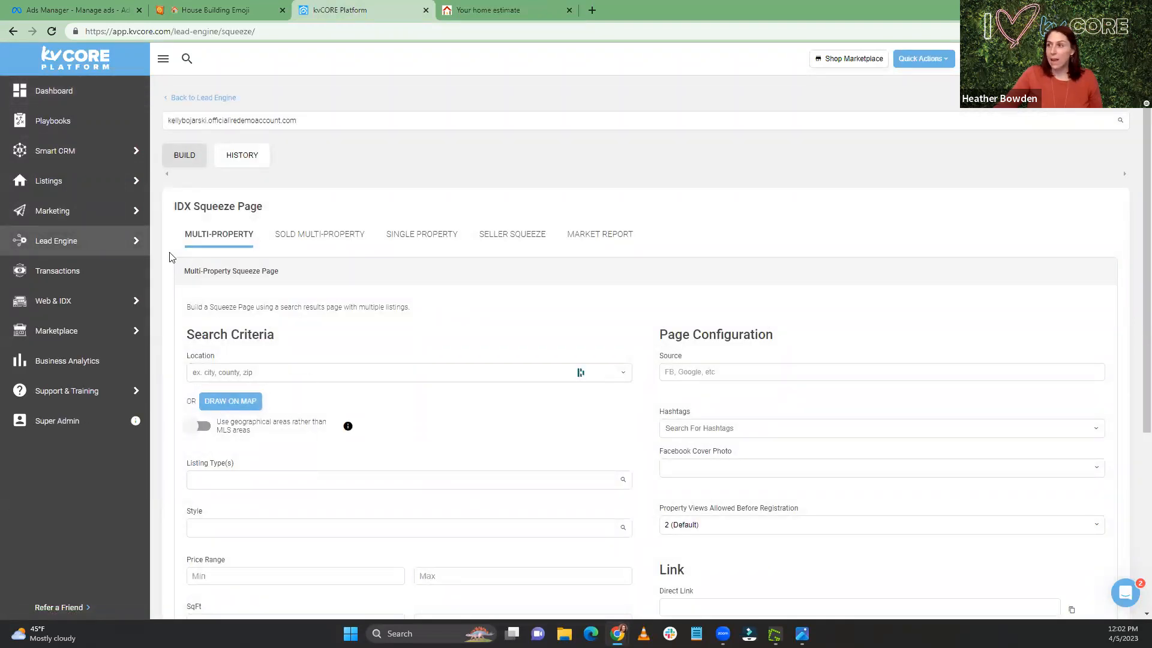
pyautogui.click(518, 239)
pyautogui.click(252, 373)
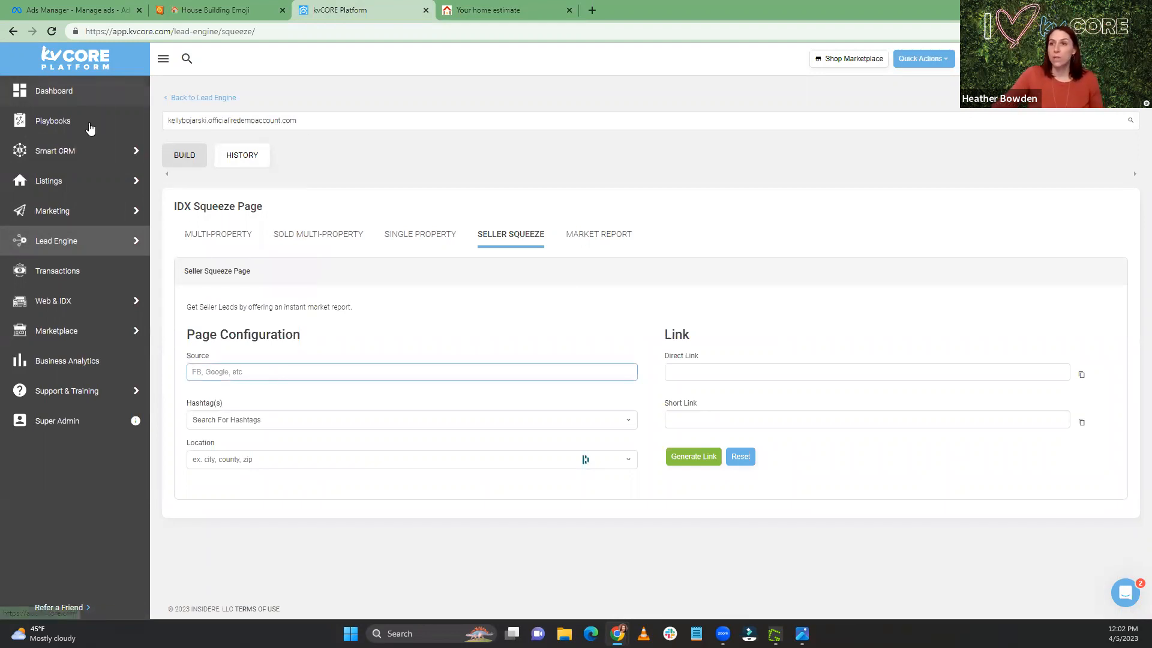
# Step: View the Smart CRM contact list, and return to the Seller Squeeze form
pyautogui.moveTo(54, 159)
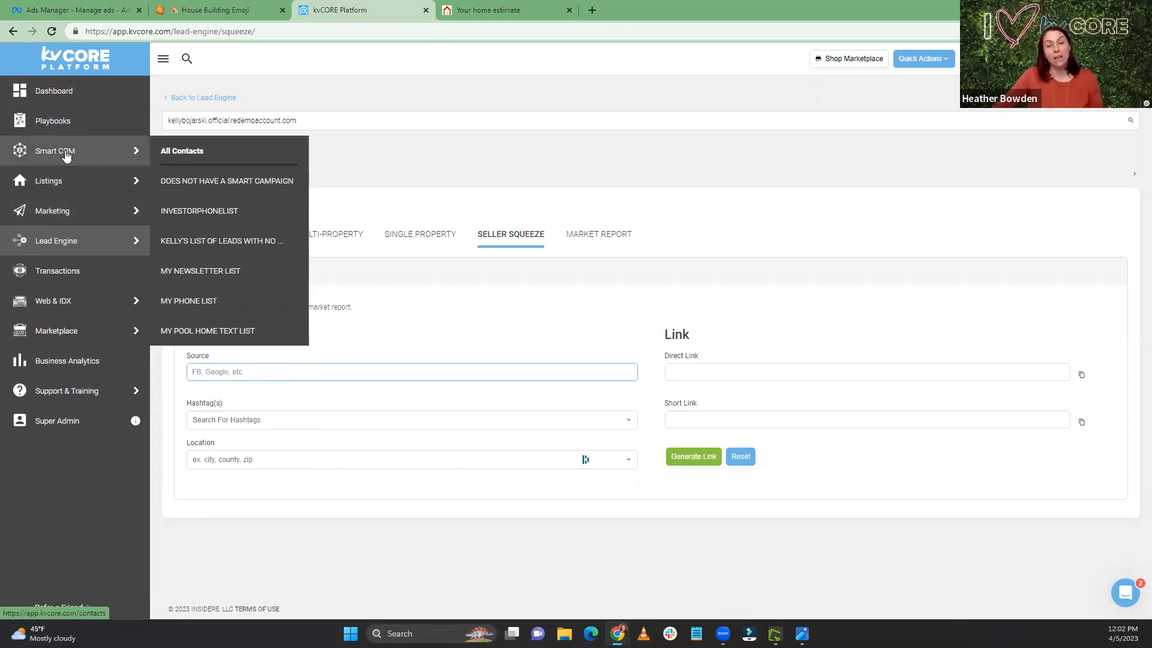
pyautogui.click(66, 155)
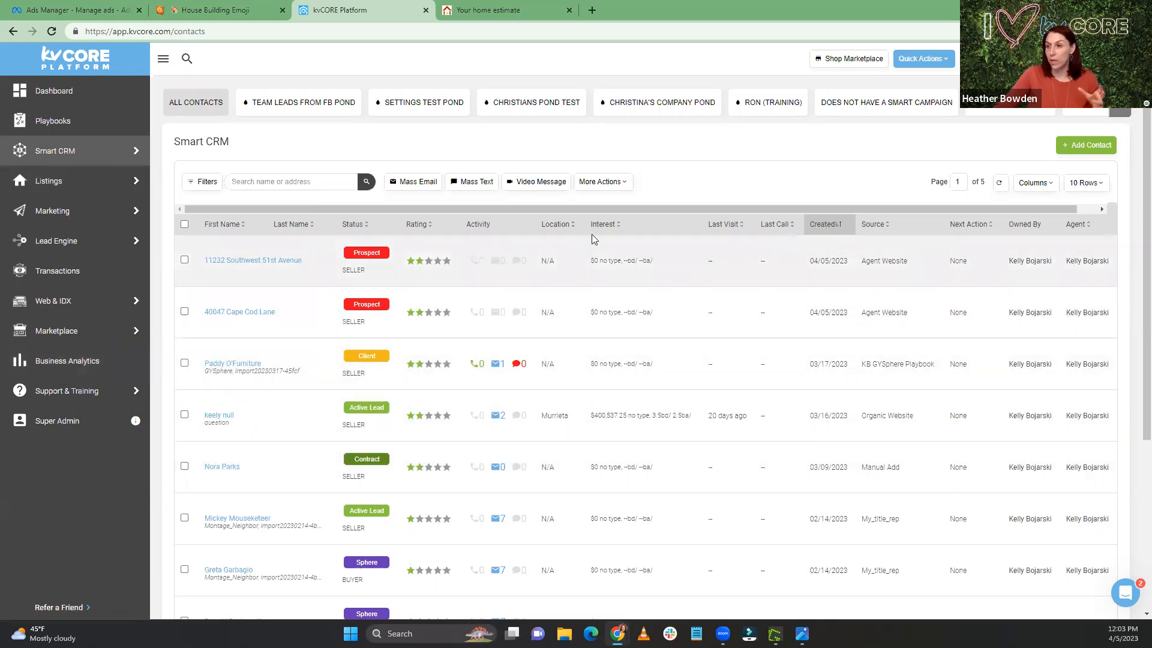
pyautogui.moveTo(67, 213)
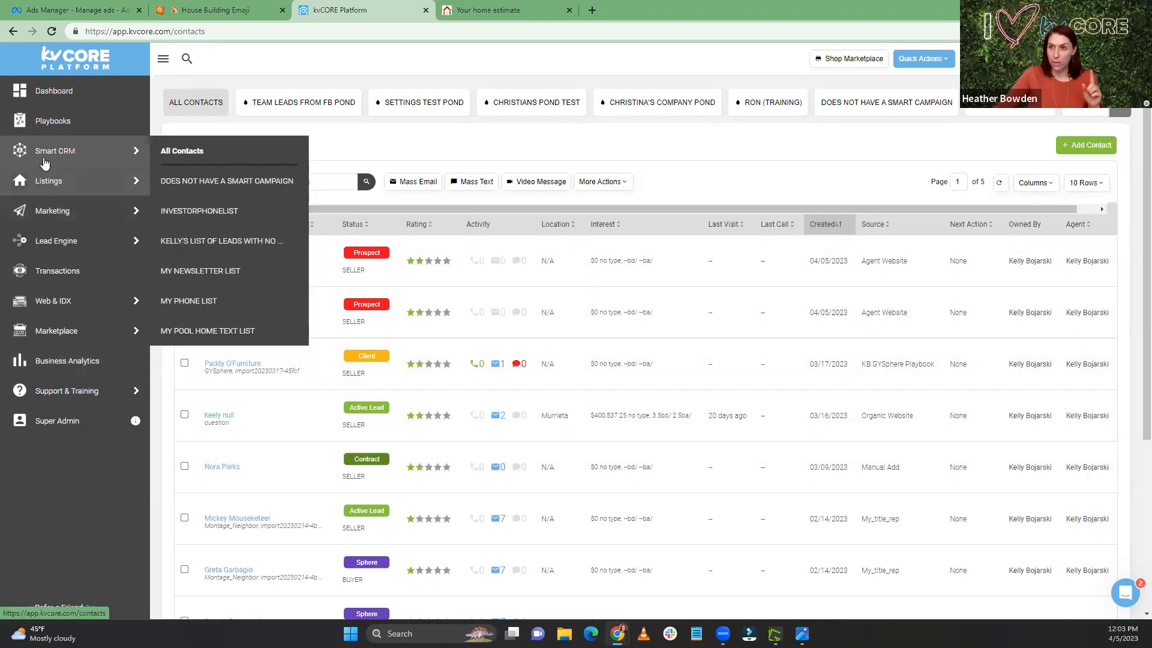
pyautogui.moveTo(56, 241)
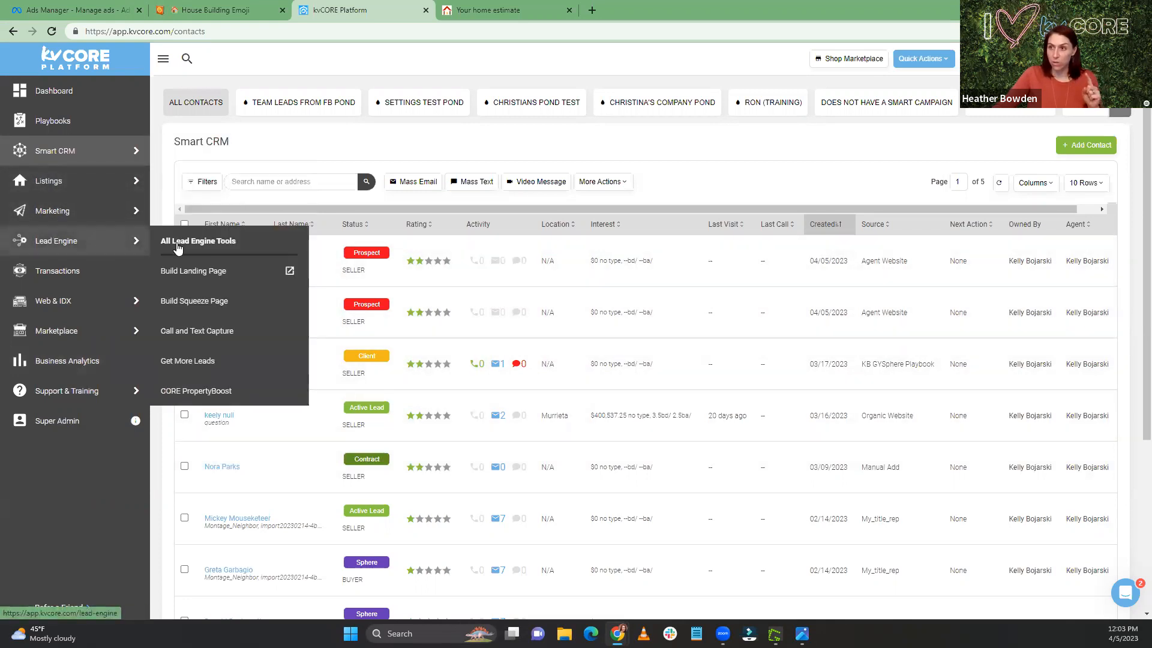
pyautogui.click(214, 306)
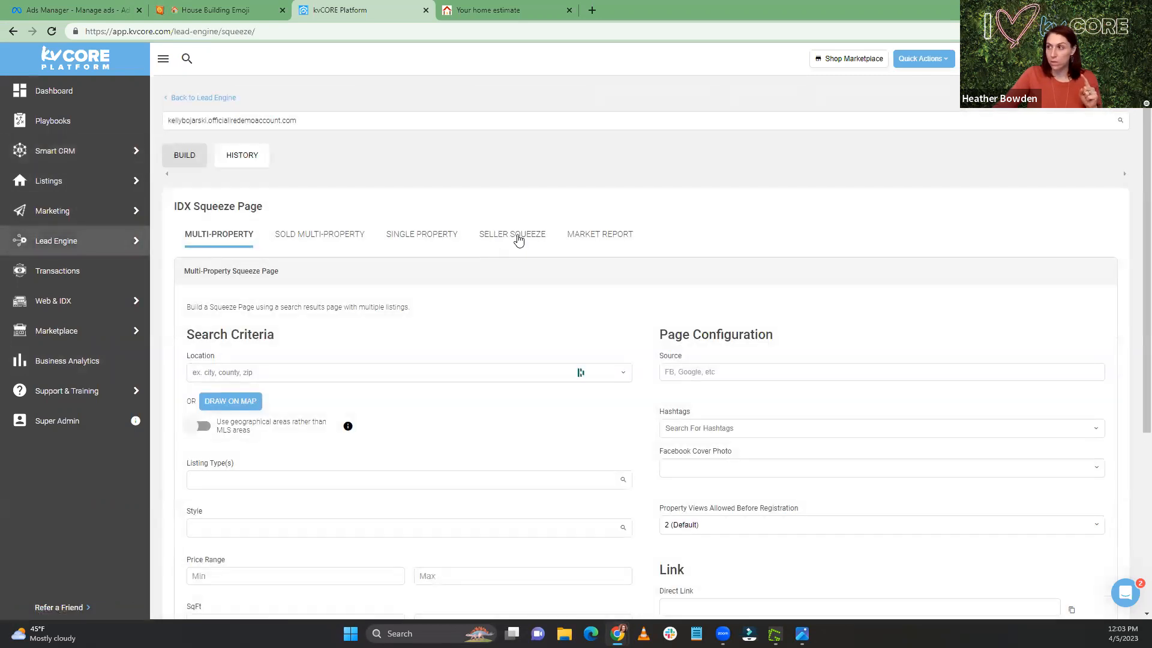
pyautogui.click(517, 236)
# Step: Set the seller squeeze page's source to Facebook Ad and add the hashtag retargeted_seller
pyautogui.click(281, 367)
pyautogui.write('F')
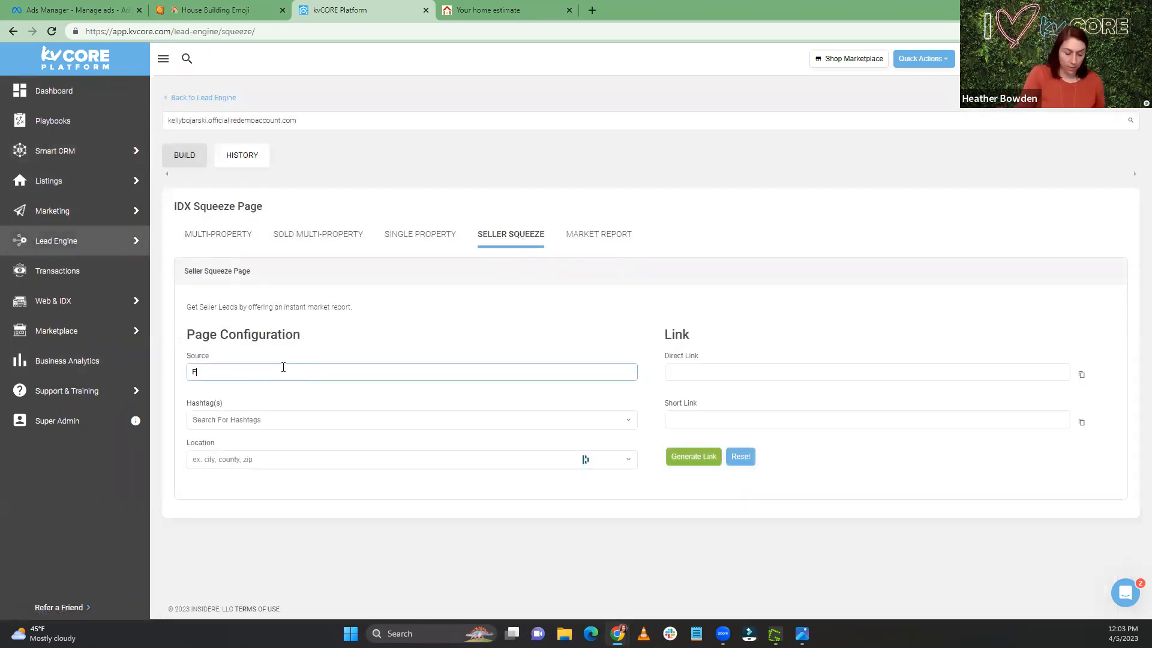
pyautogui.write('acebook Ad')
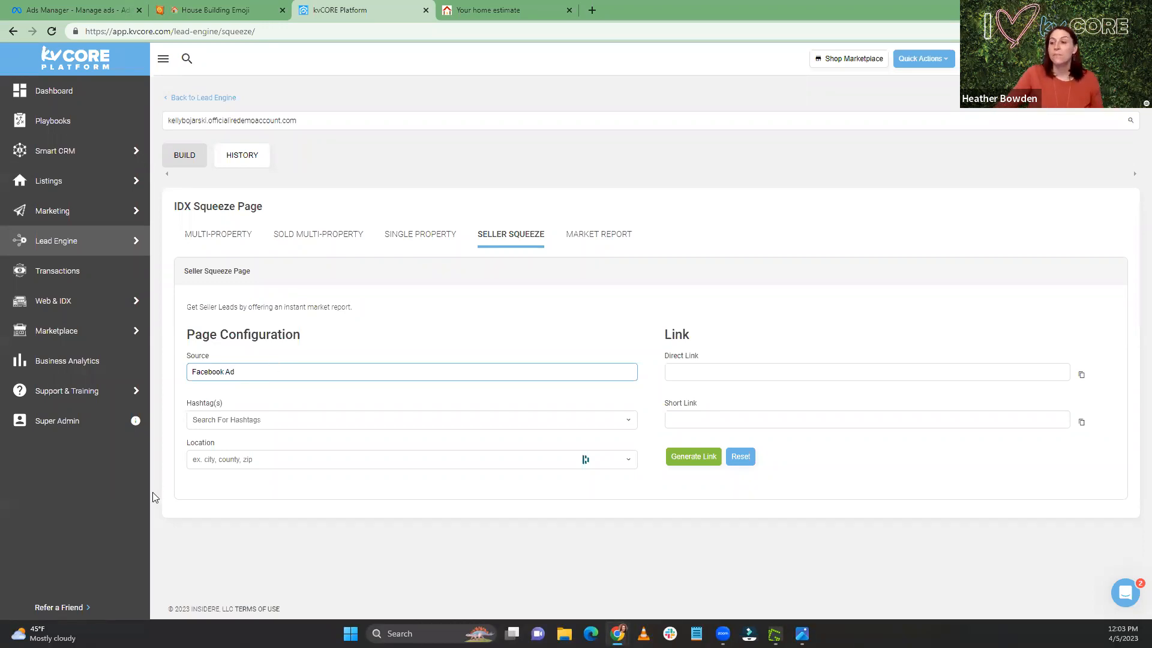
pyautogui.click(250, 420)
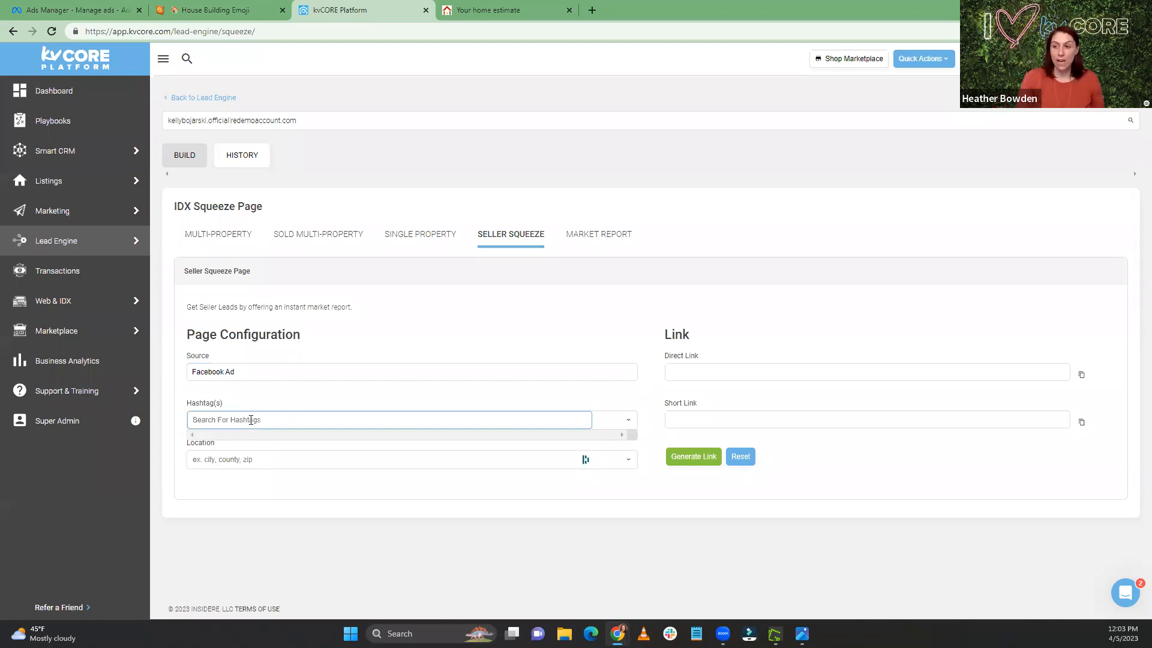
pyautogui.write('retargets')
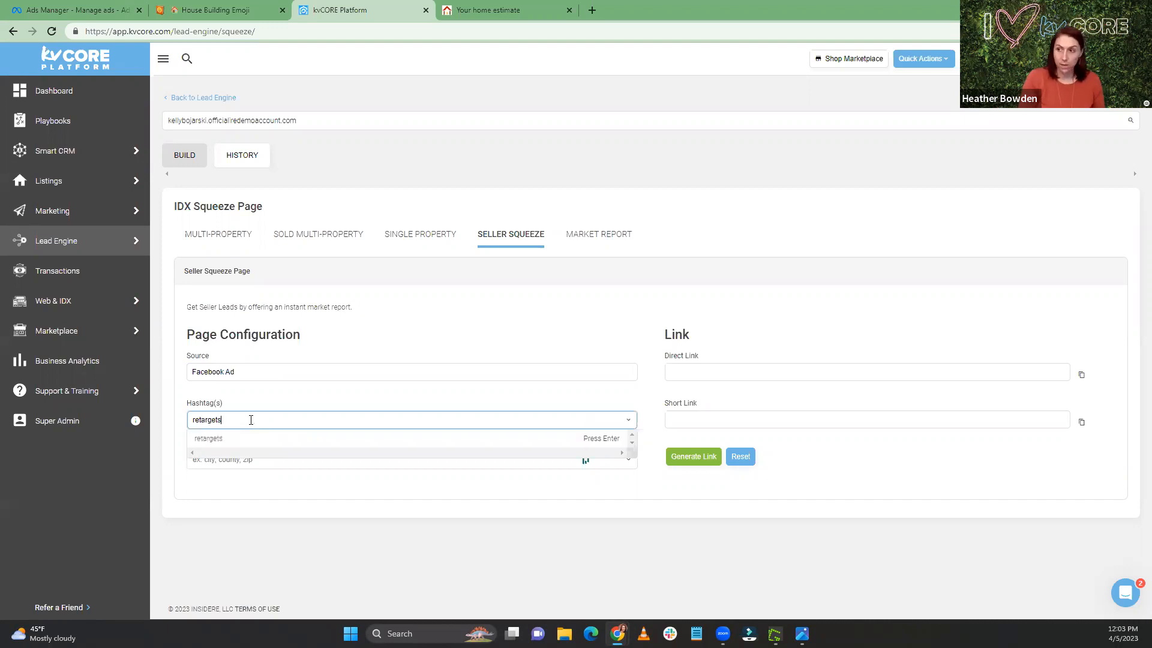
pyautogui.press('BackSpace')
pyautogui.write('ed')
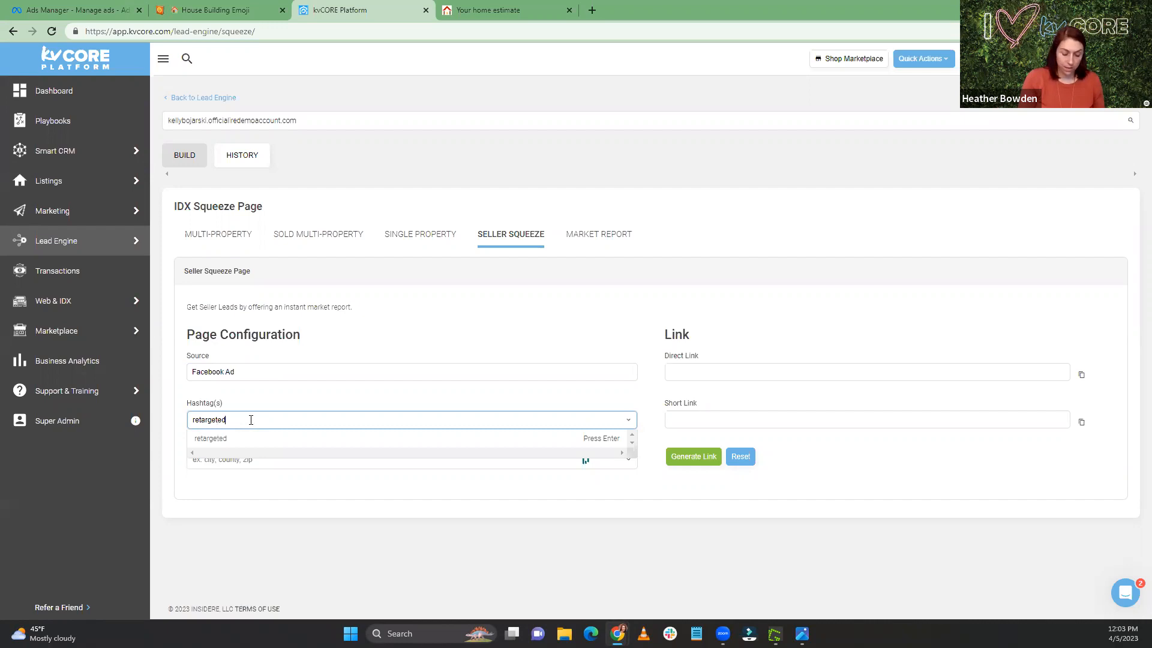
pyautogui.write('_seller')
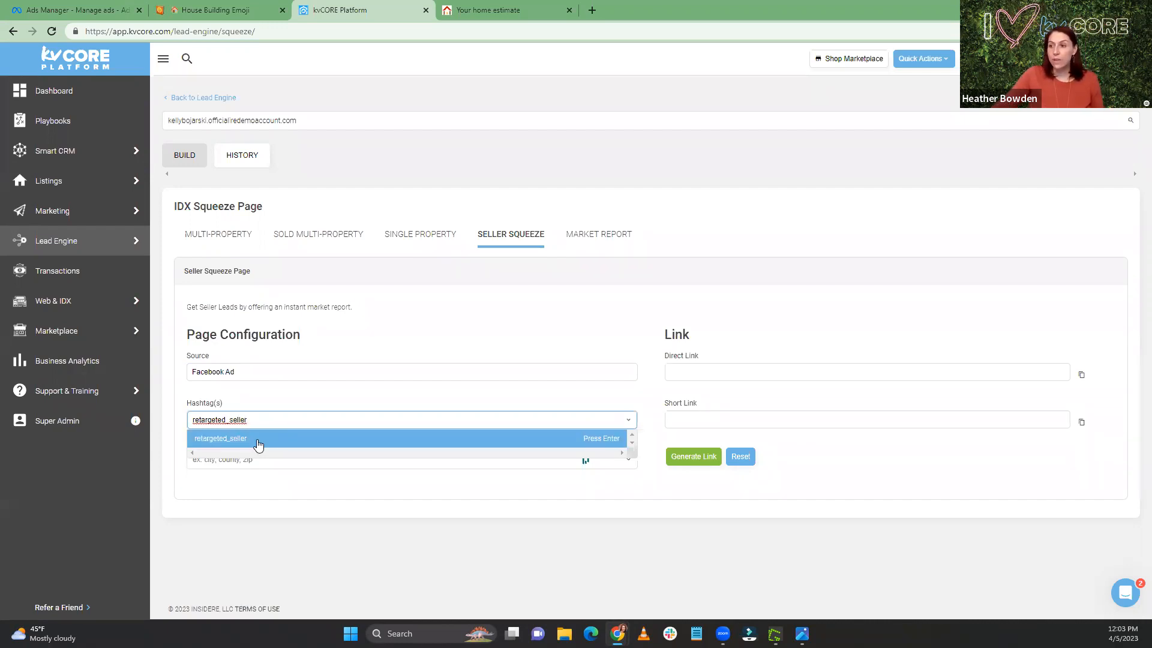
pyautogui.click(258, 444)
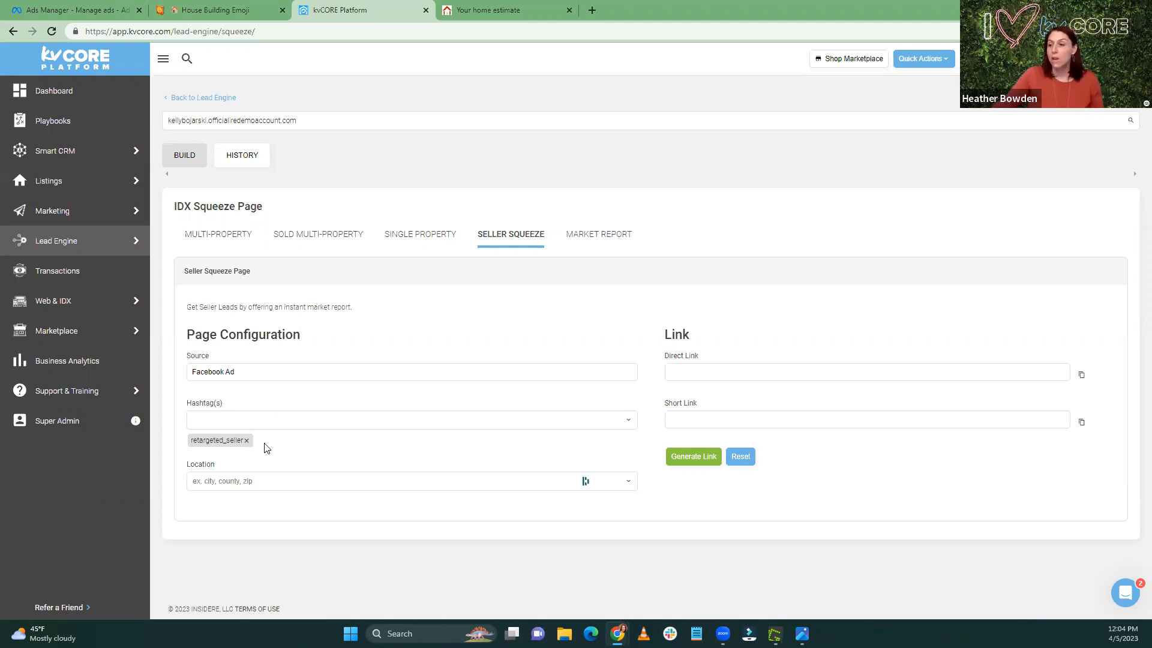
# Step: Start entering Portland as the location, and pause the autofill suggestions on that field until they are turned back on
pyautogui.click(216, 483)
pyautogui.write('Portland')
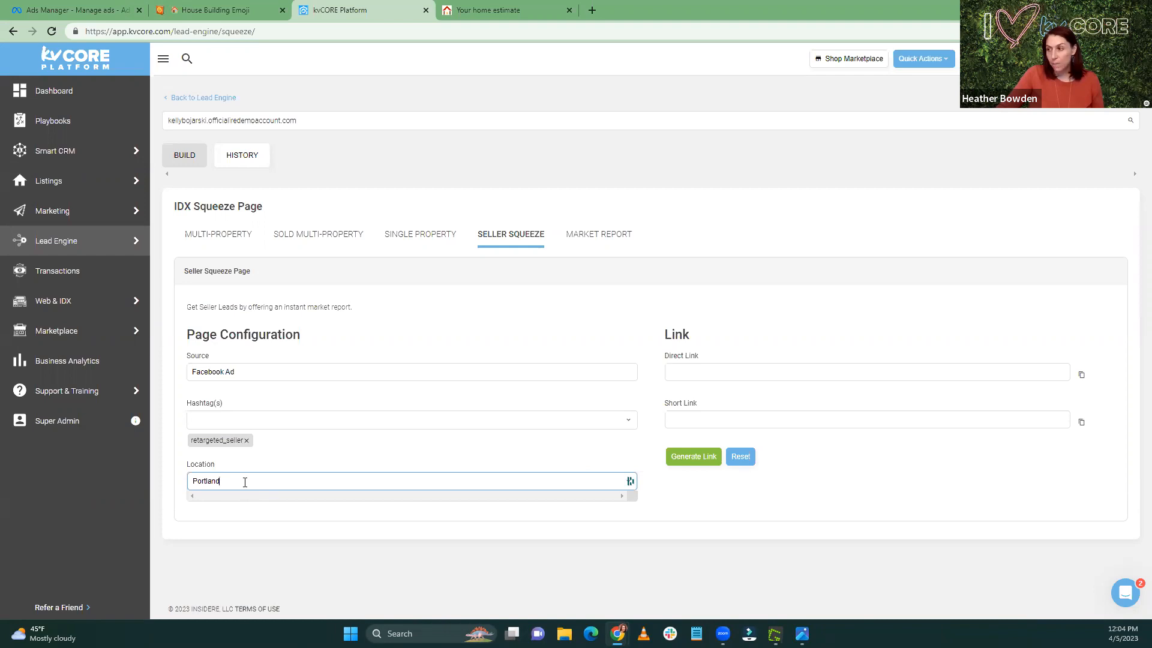
pyautogui.click(257, 481)
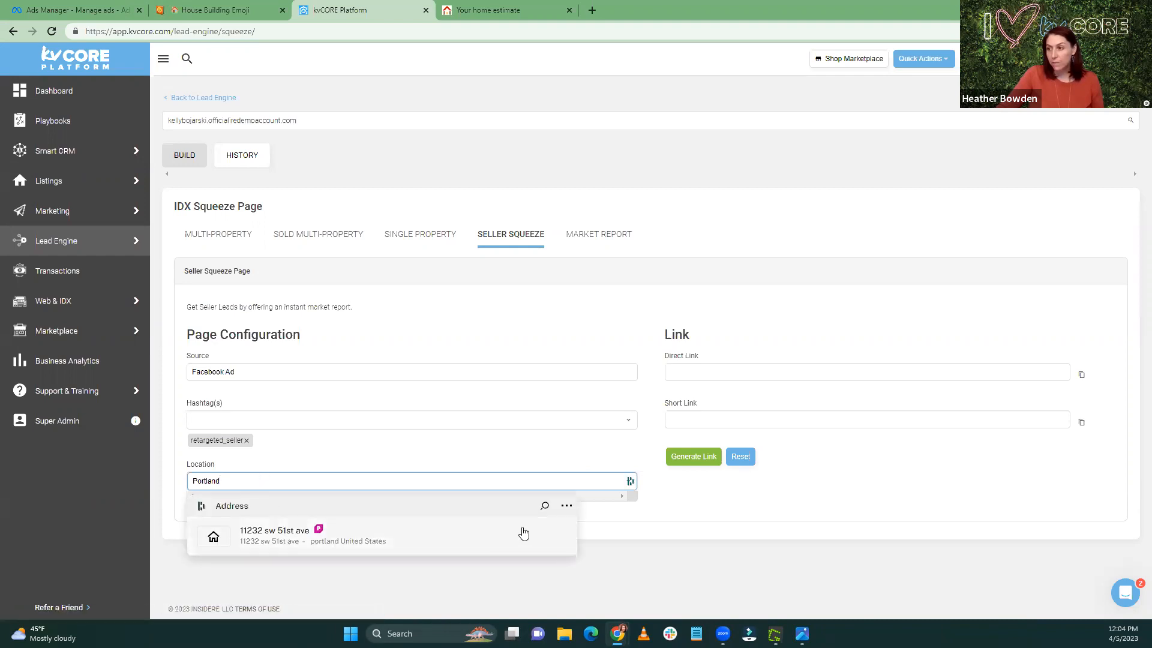
pyautogui.click(566, 505)
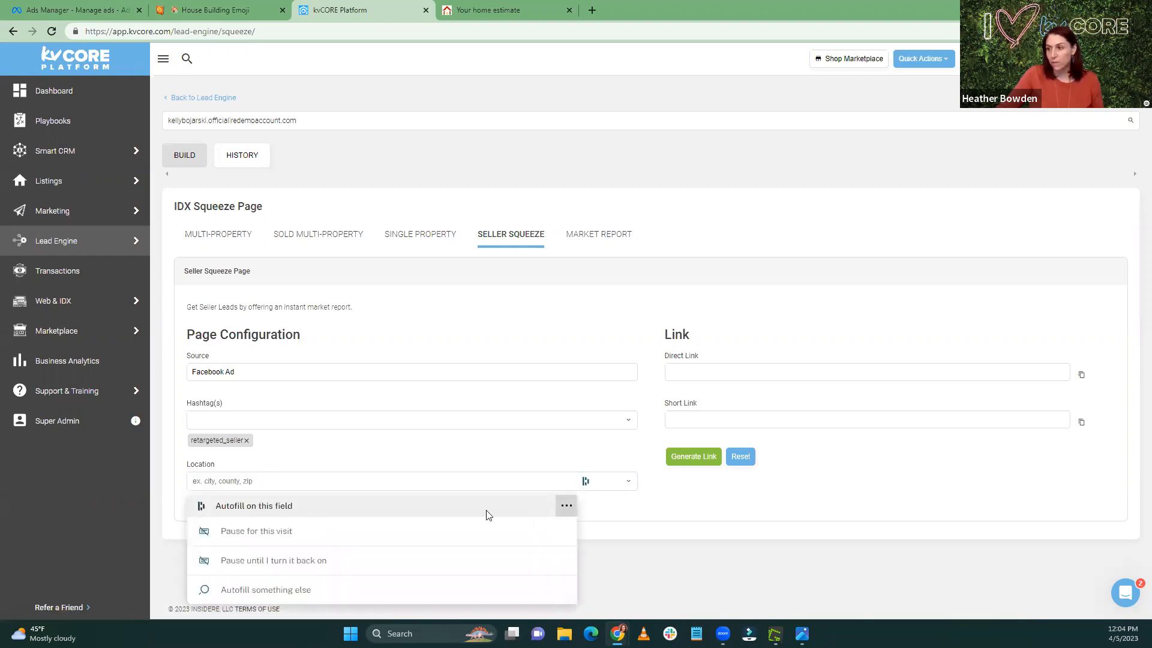
pyautogui.click(293, 566)
# Step: Try entering portland as the squeeze page location, and clear the entry
pyautogui.click(276, 485)
pyautogui.write('portland')
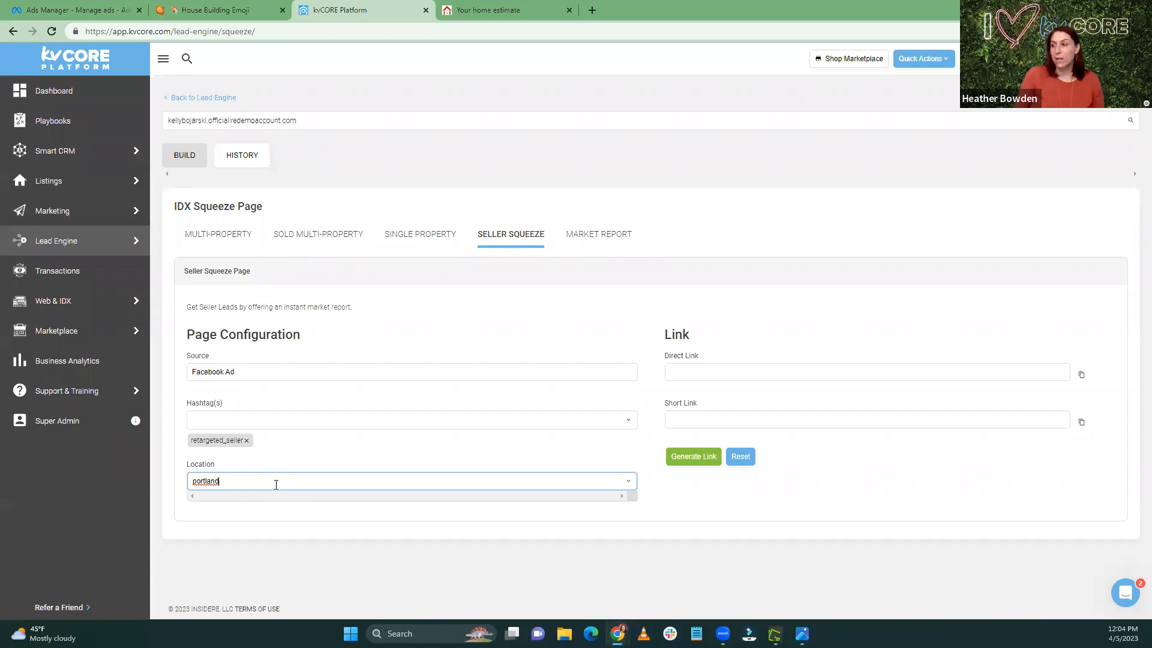
pyautogui.moveTo(266, 478); pyautogui.dragTo(174, 478)
pyautogui.press('BackSpace')
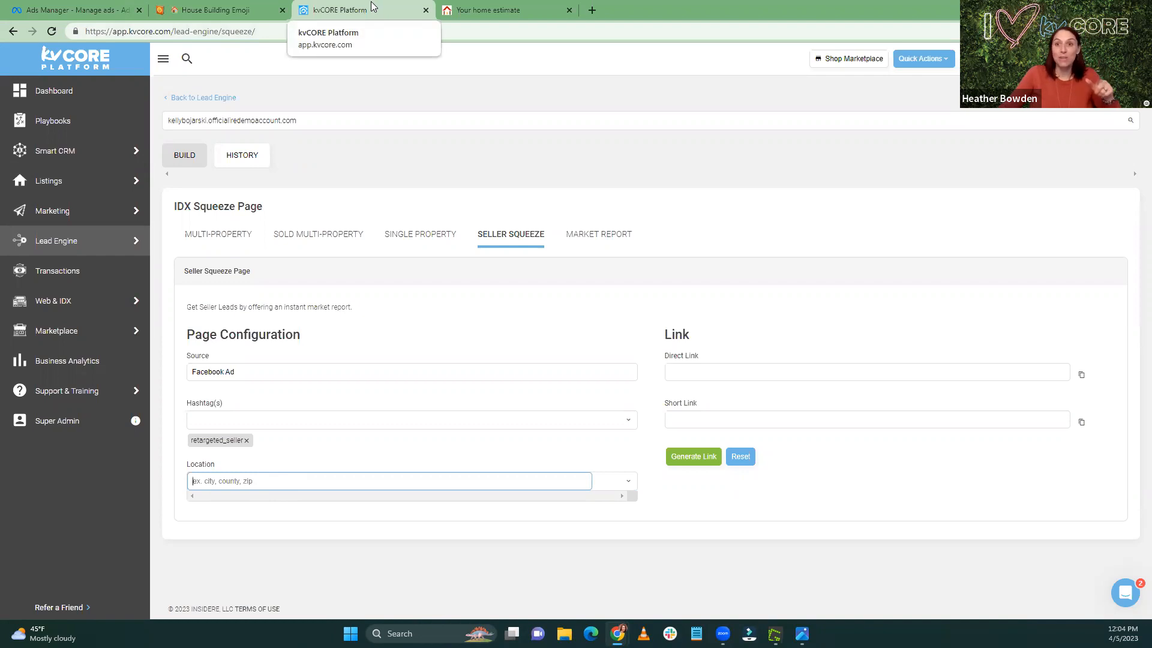
# Step: Replace the demo account's kvCORE tab with the Realty Works Group one, and look through its list of agent websites
pyautogui.moveTo(371, 9); pyautogui.dragTo(1, 221)
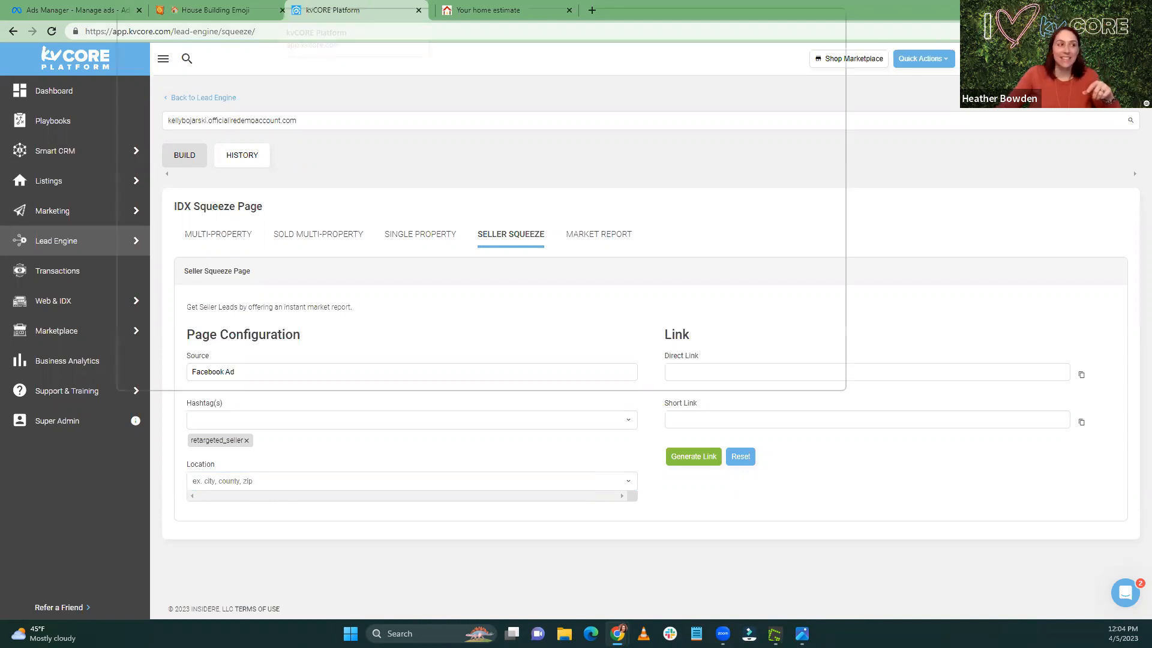
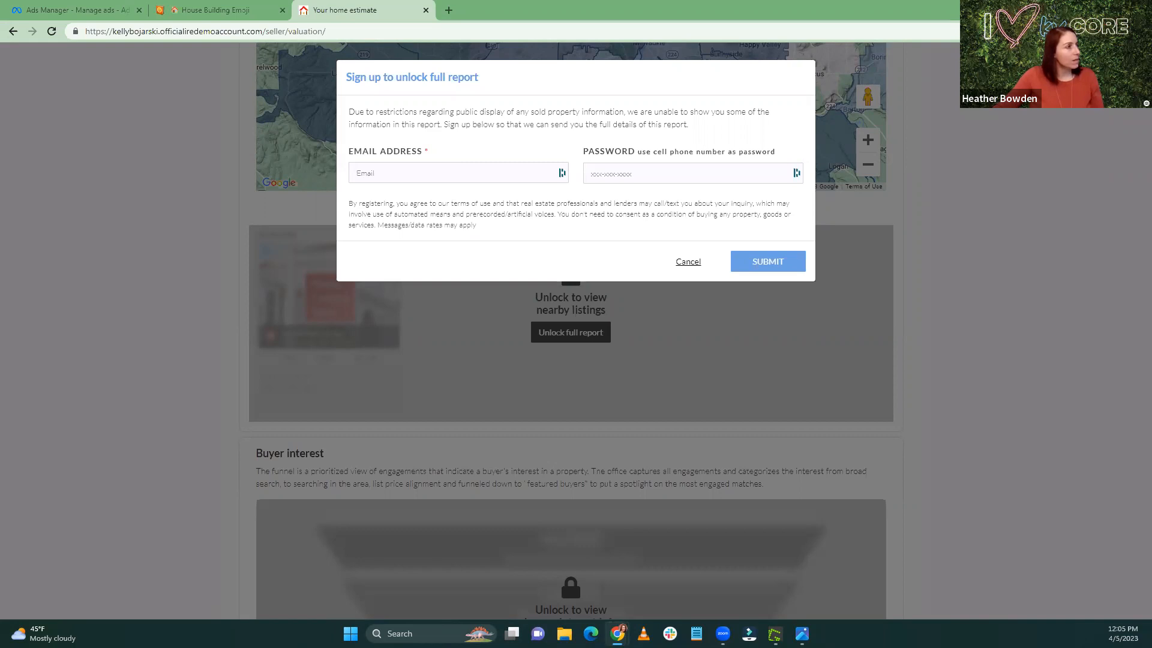
pyautogui.moveTo(538, 5); pyautogui.dragTo(513, 10)
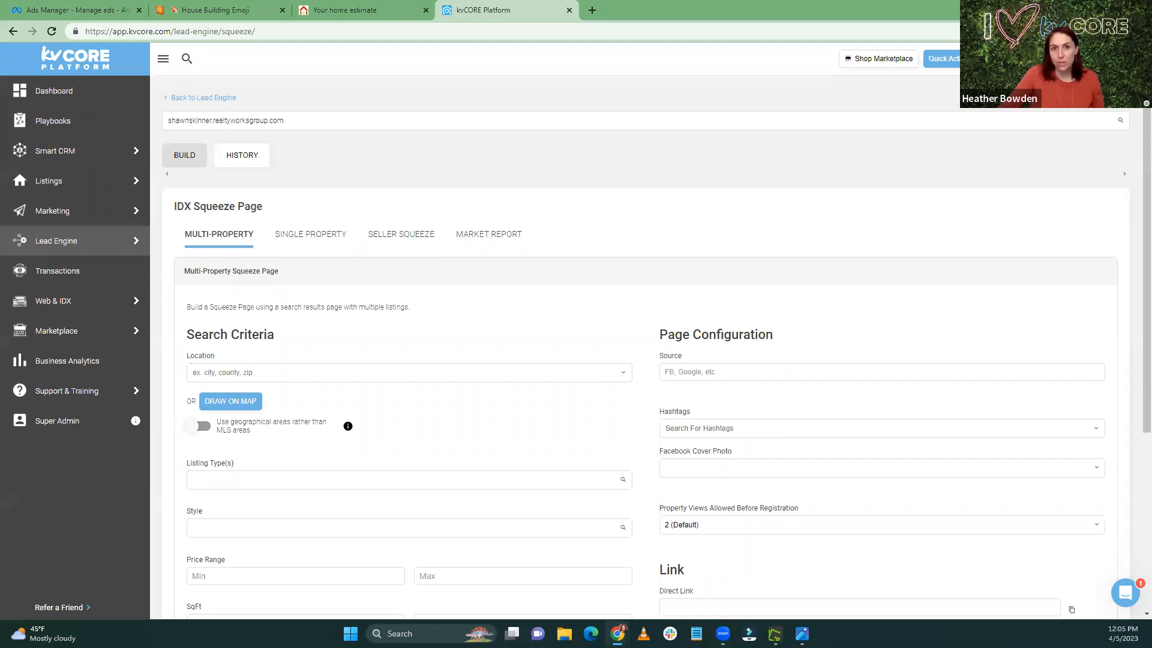
pyautogui.click(264, 123)
pyautogui.scroll(-5, 298, 164)
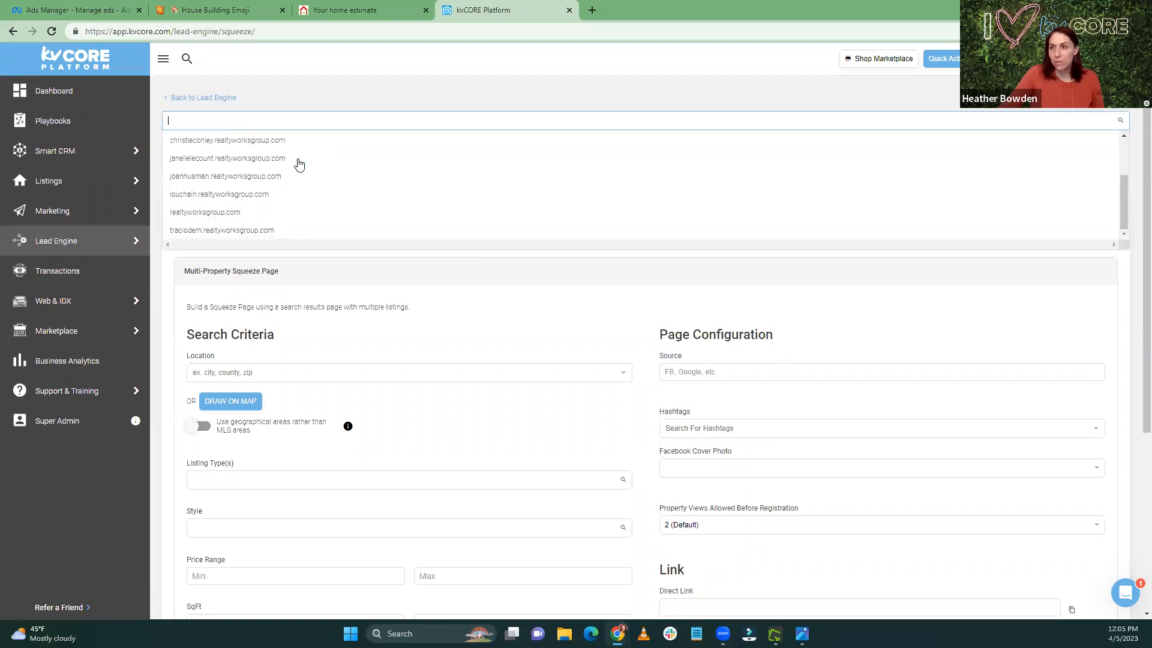
pyautogui.scroll(3, 298, 163)
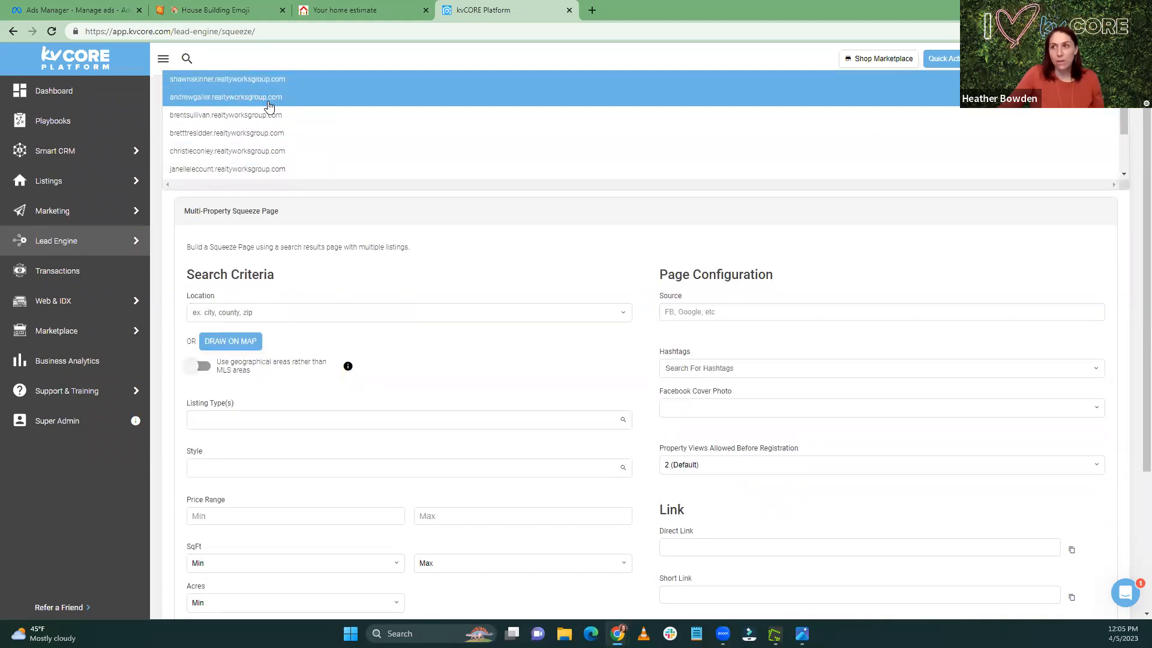
pyautogui.scroll(-2, 267, 129)
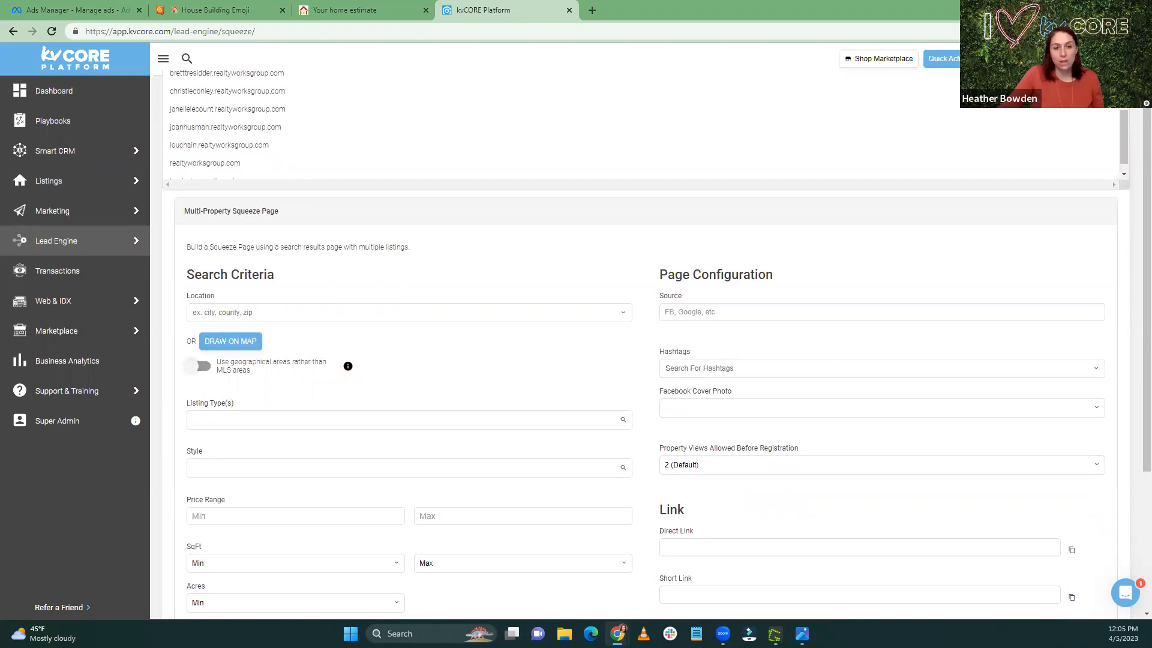
pyautogui.press('Escape')
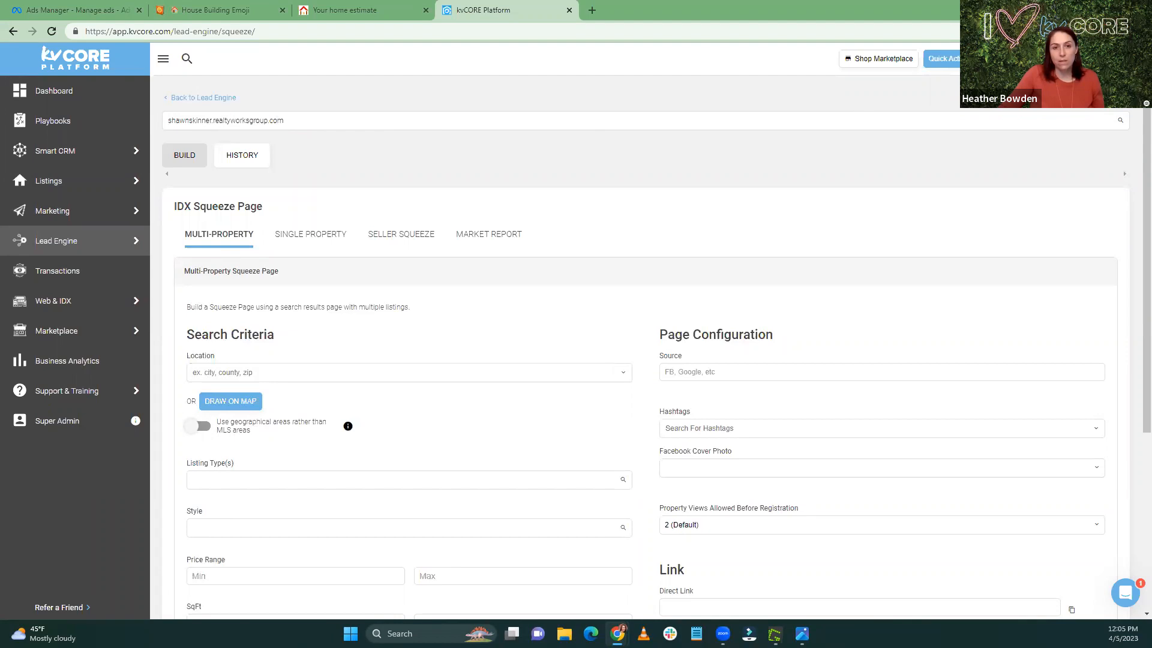
# Step: Choose the agent website listed second under realtyworksgroup.com, and open the Seller Squeeze form for it
pyautogui.click(222, 122)
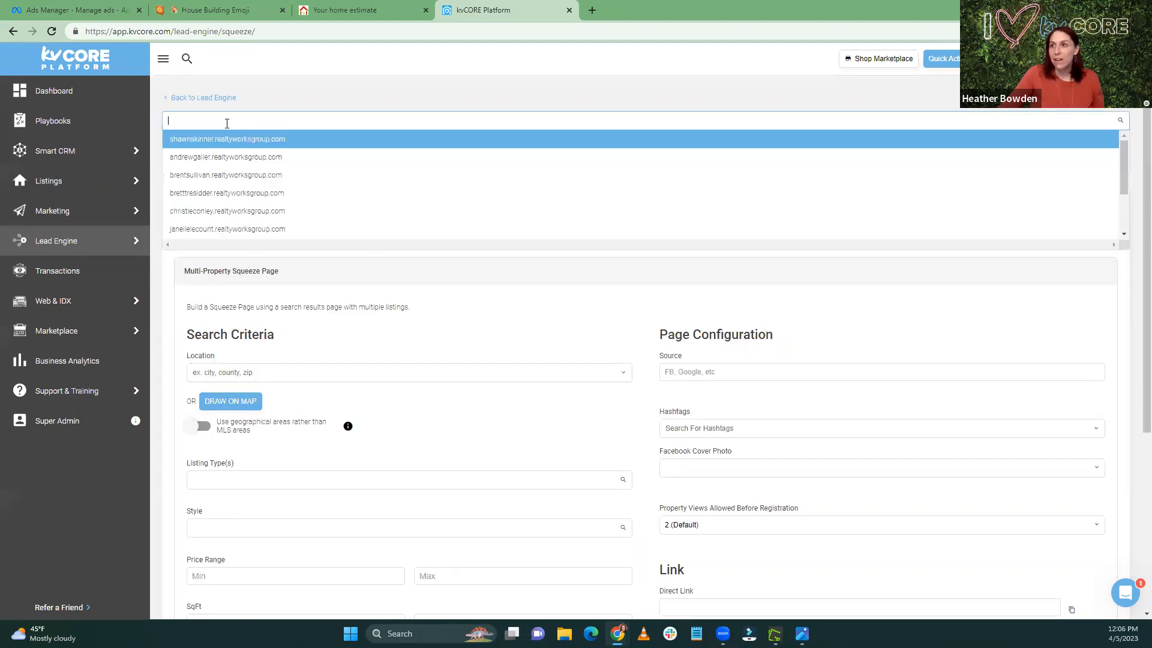
pyautogui.scroll(-2, 252, 191)
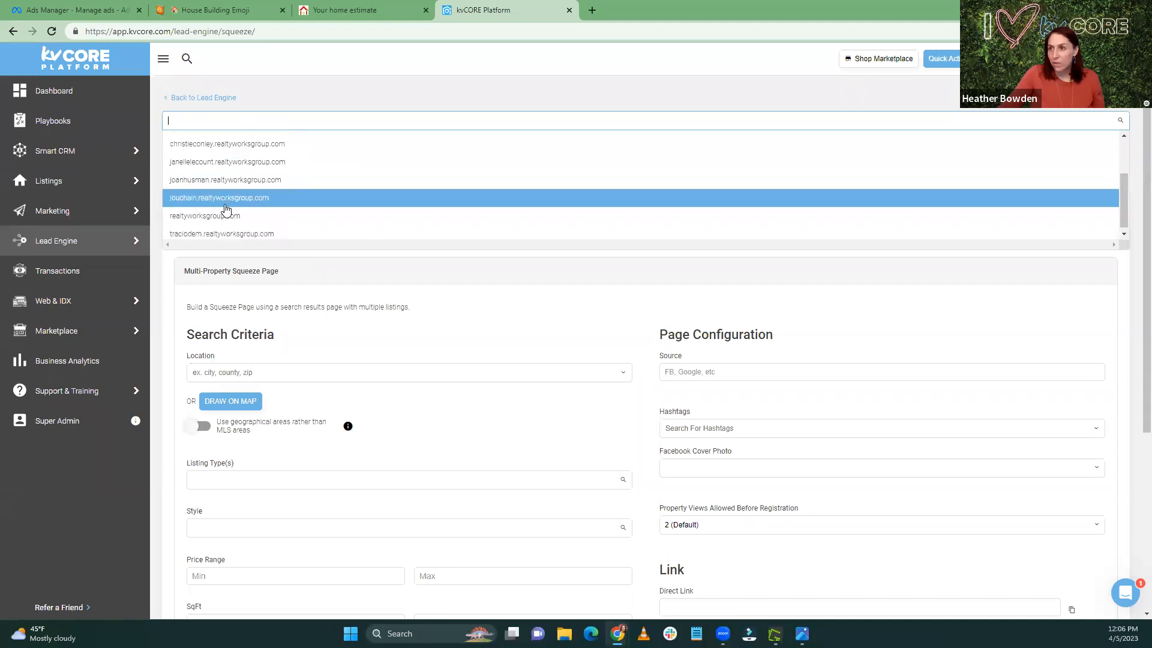
pyautogui.scroll(3, 221, 192)
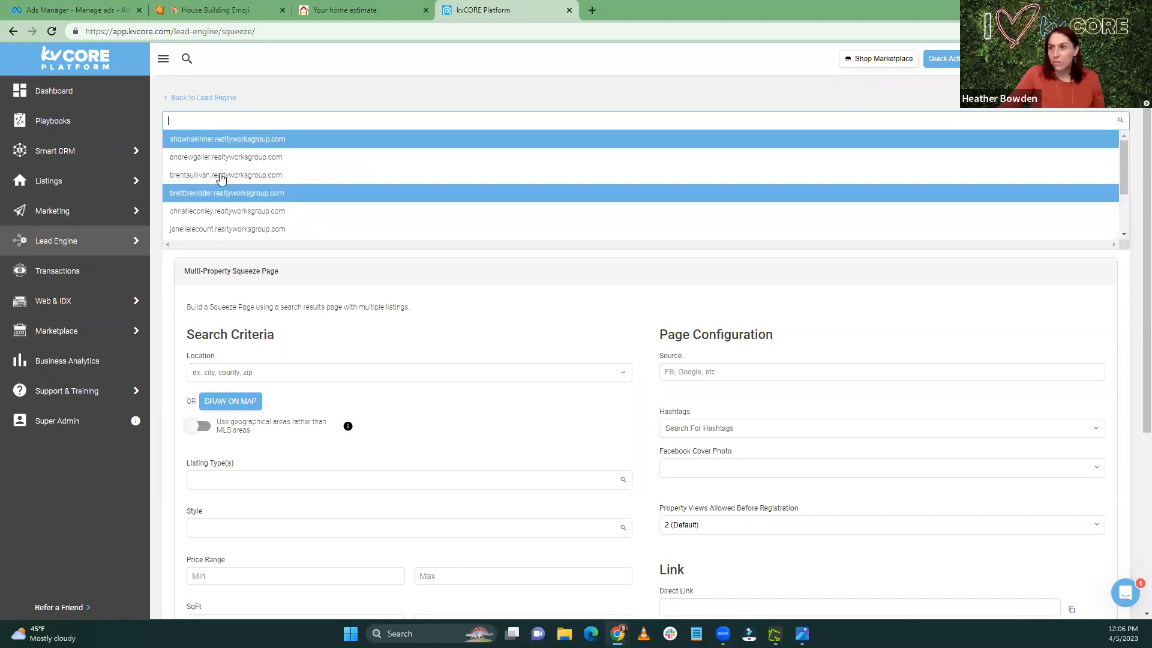
pyautogui.click(217, 160)
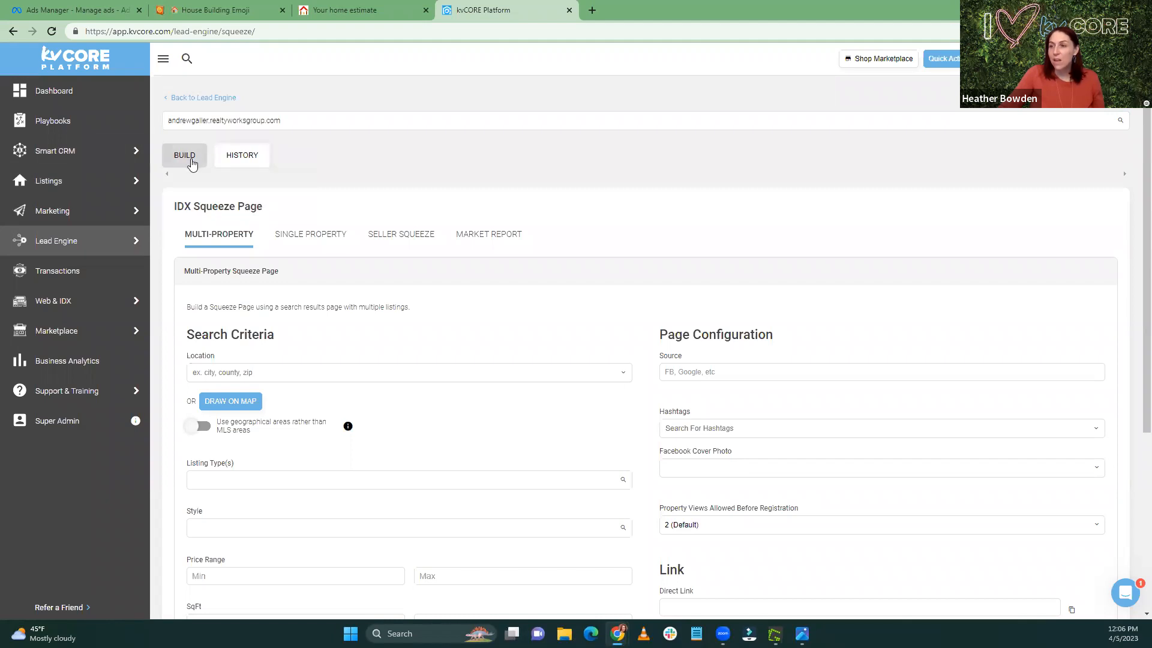
pyautogui.click(402, 234)
# Step: Set the source to Facebook Ad and add the hashtag retargeted_seller to the seller squeeze page
pyautogui.click(243, 367)
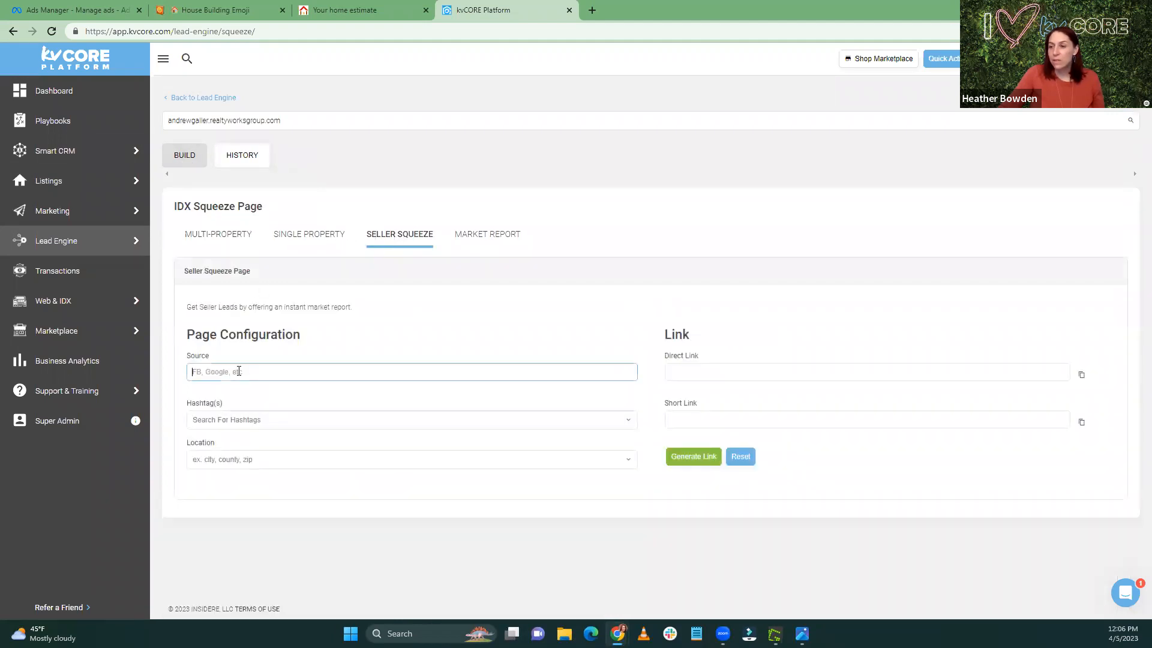
pyautogui.write('Facebook Ad')
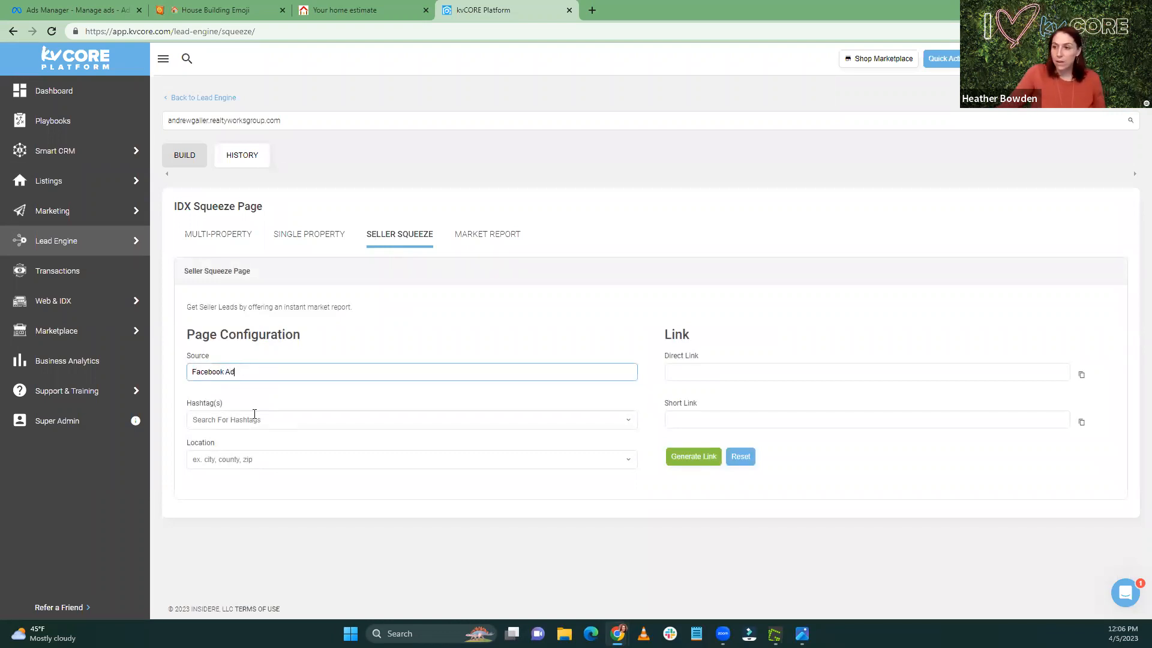
pyautogui.click(251, 420)
pyautogui.write('re')
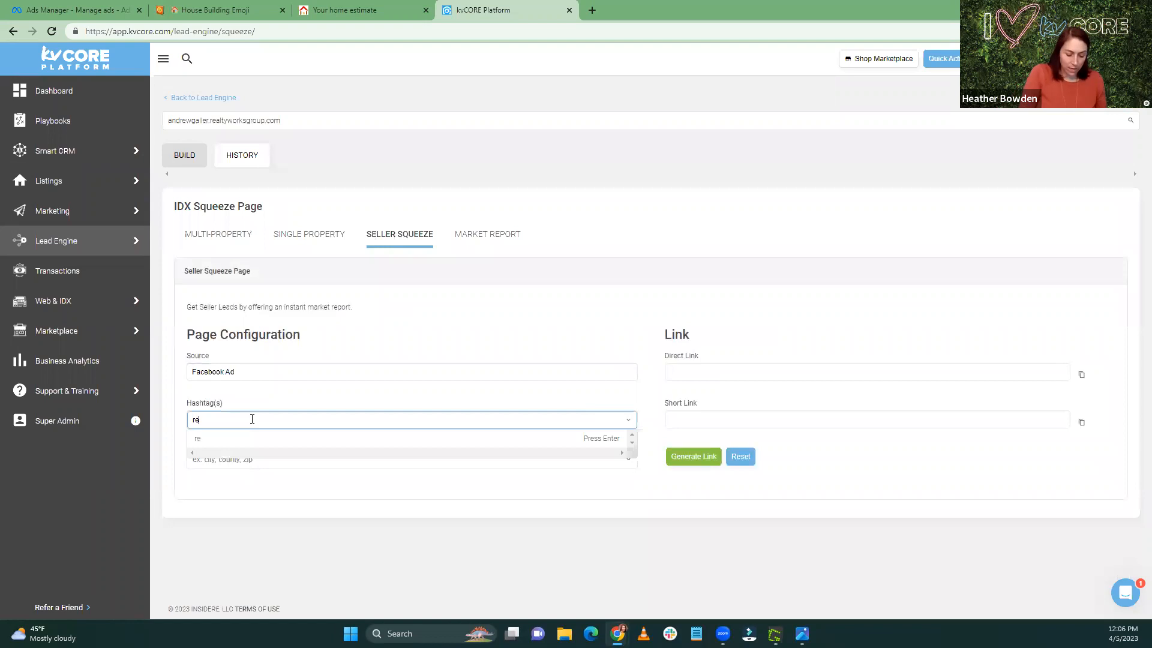
pyautogui.write('targe')
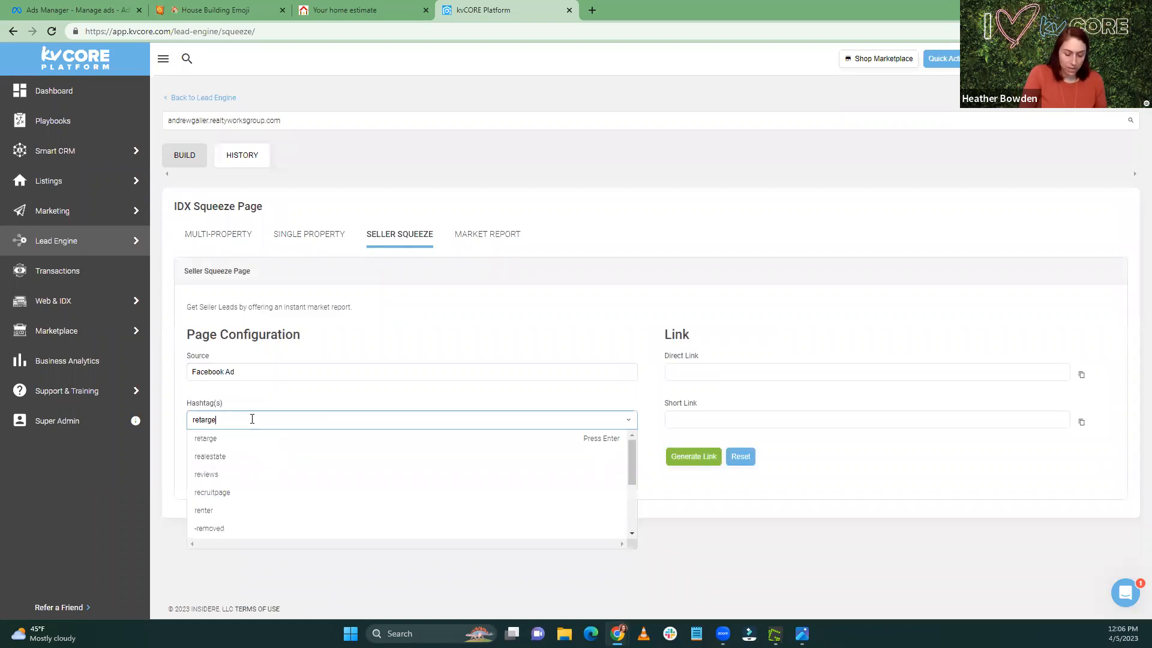
pyautogui.write('ted_')
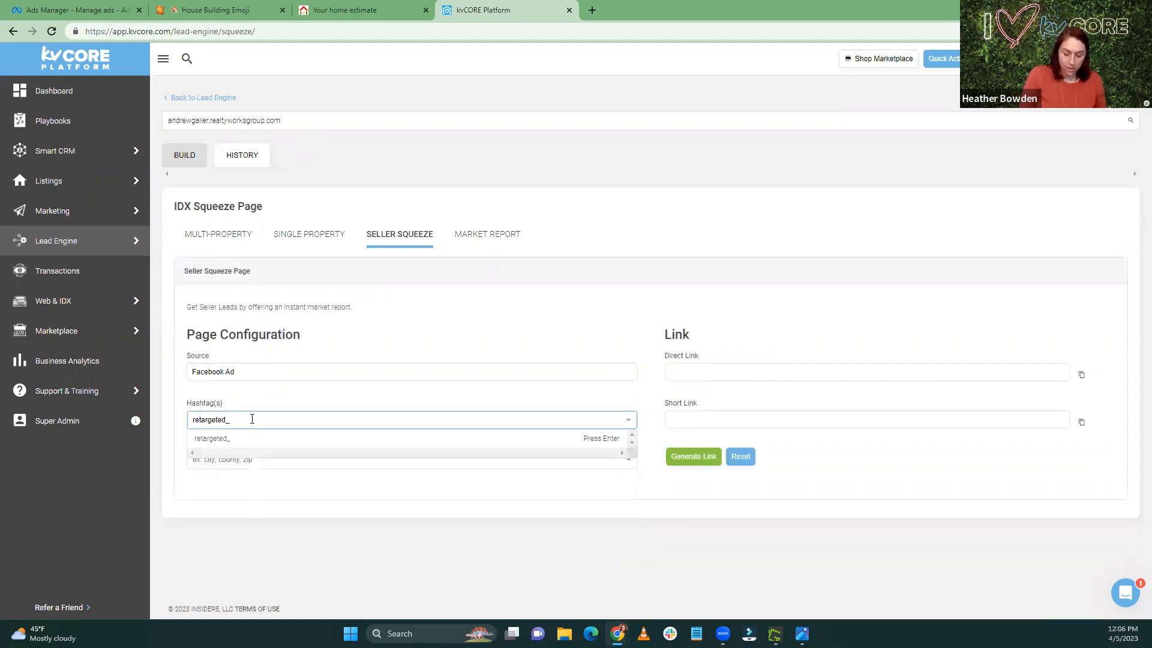
pyautogui.write('seller')
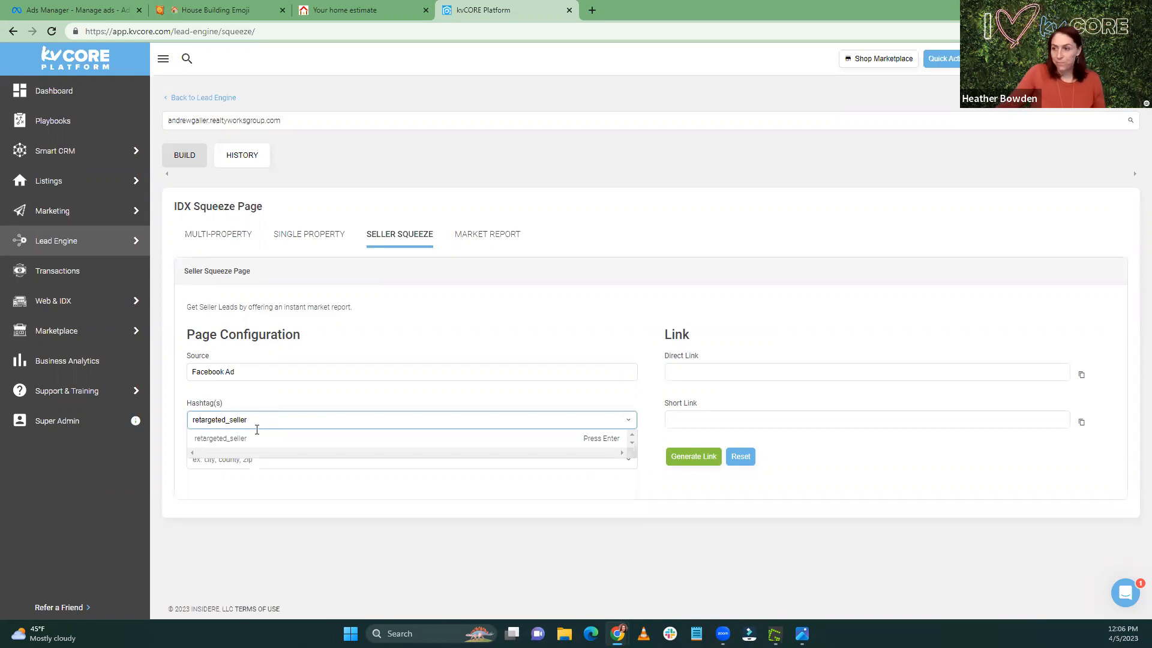
pyautogui.click(259, 439)
# Step: Set the squeeze page location to the city of Portland, OR, and generate the link
pyautogui.click(243, 480)
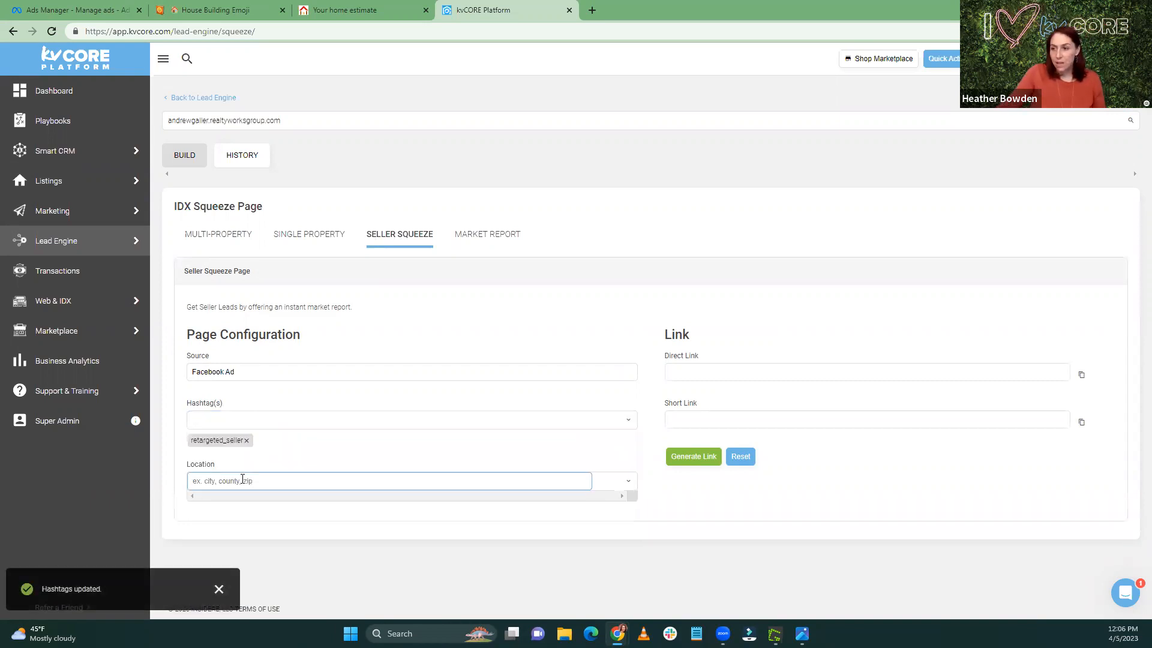
pyautogui.write('Port')
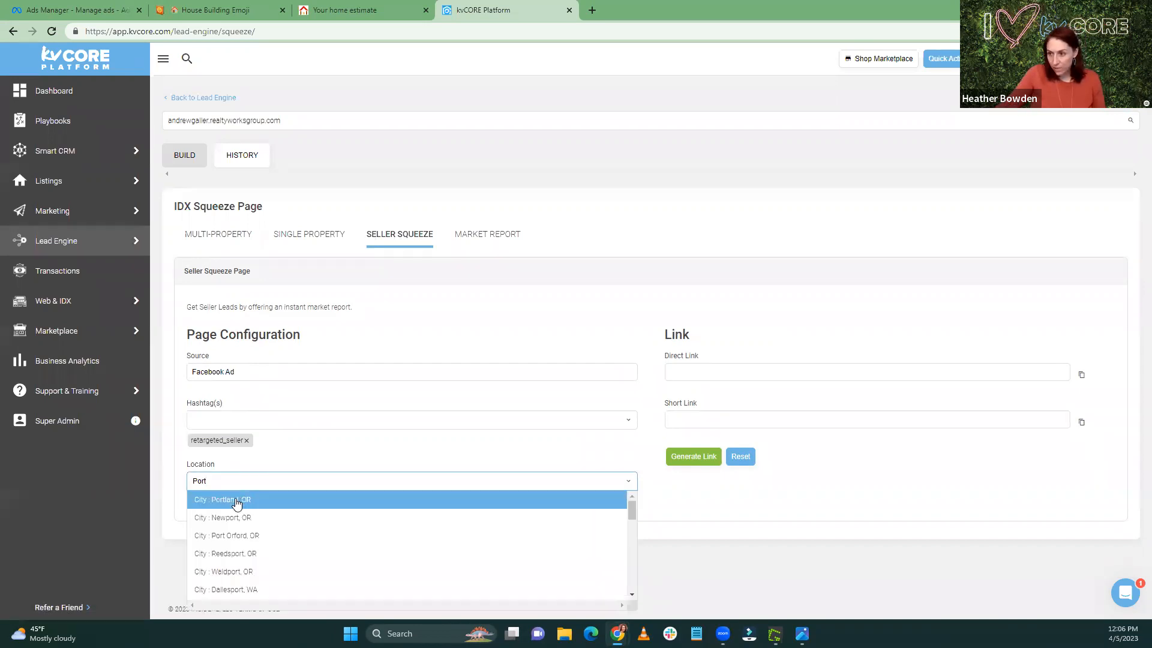
pyautogui.click(236, 501)
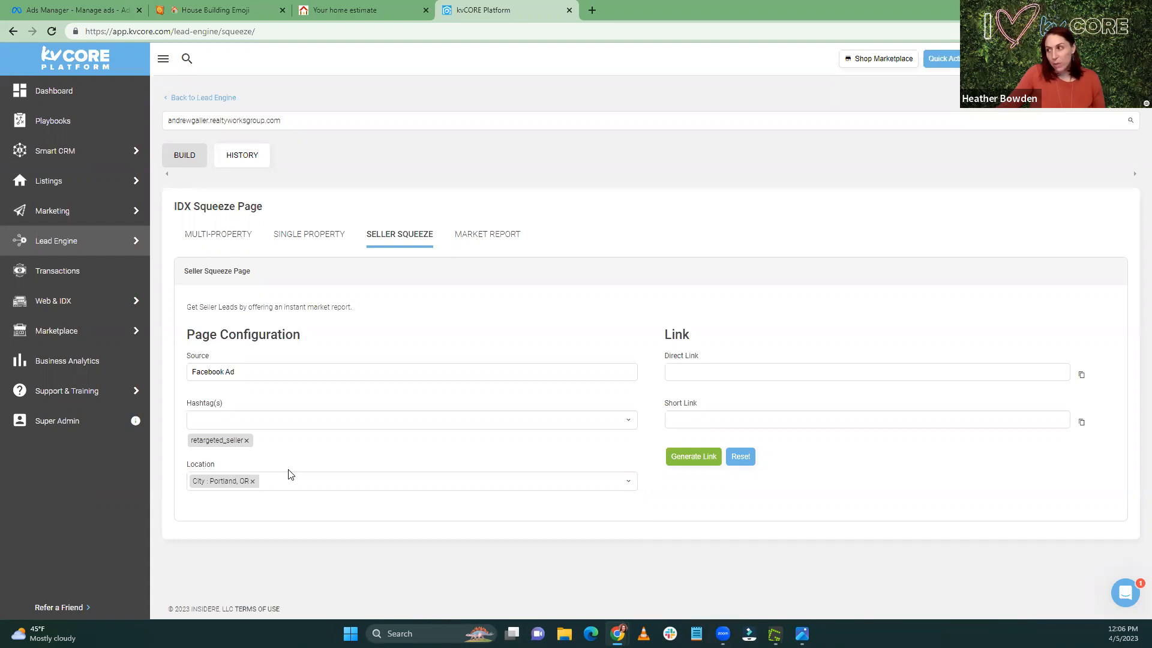
pyautogui.click(689, 459)
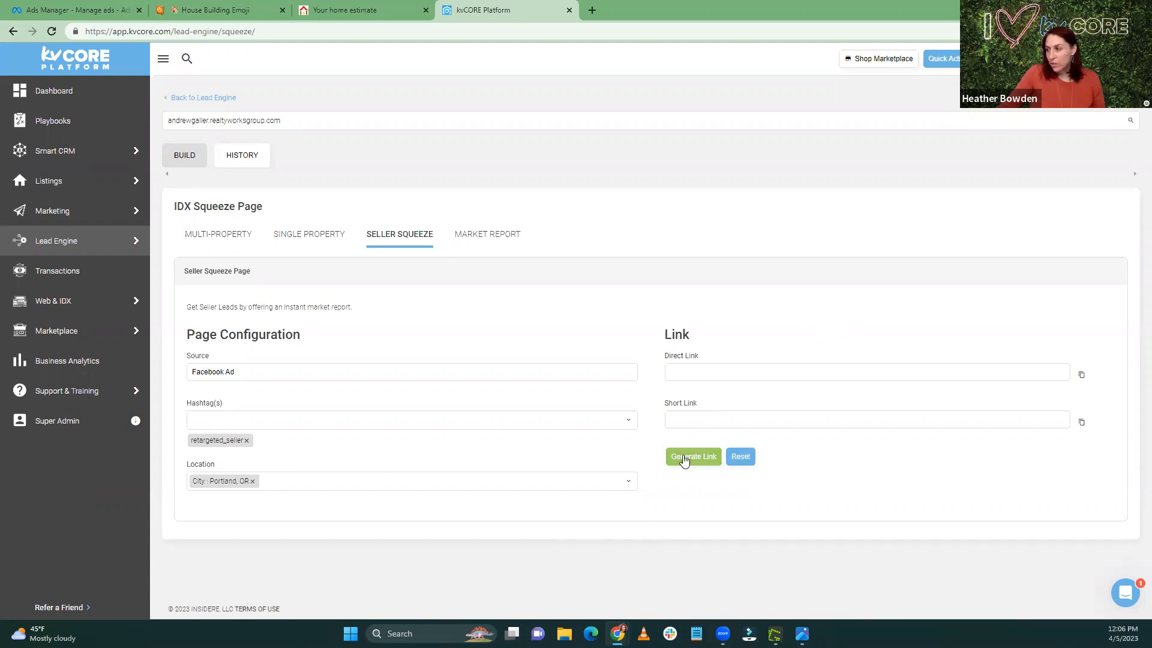
# Step: Copy the squeeze page's direct link, and open Facebook in a new browser tab
pyautogui.click(1083, 378)
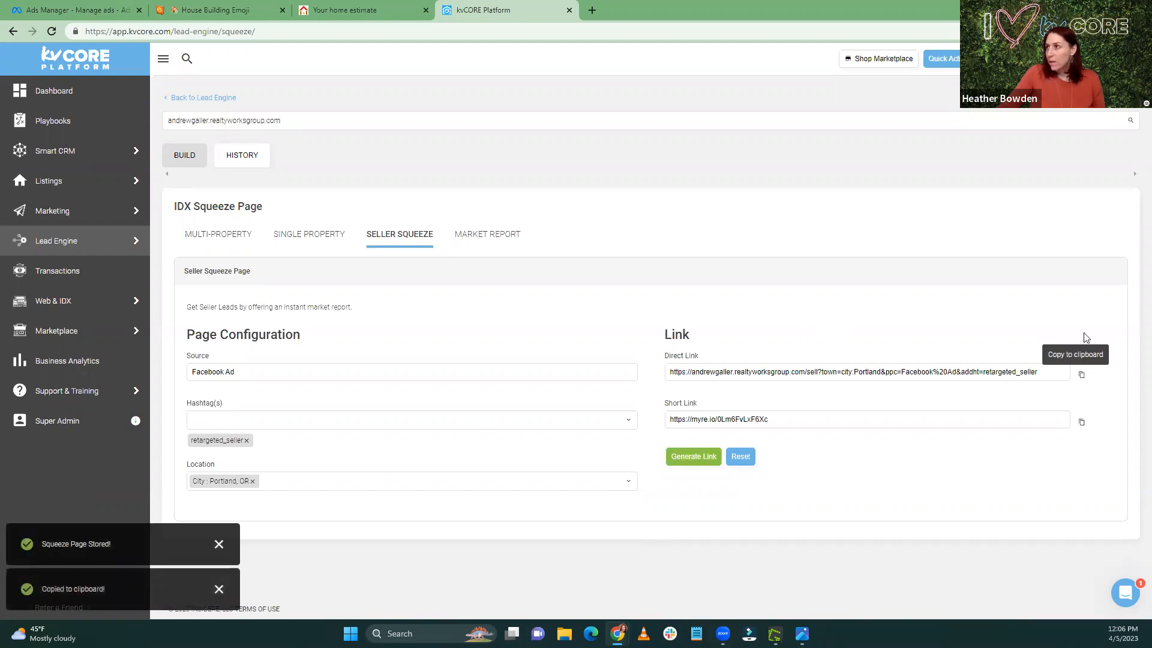
pyautogui.click(592, 10)
pyautogui.write('fa')
pyautogui.press('Return')
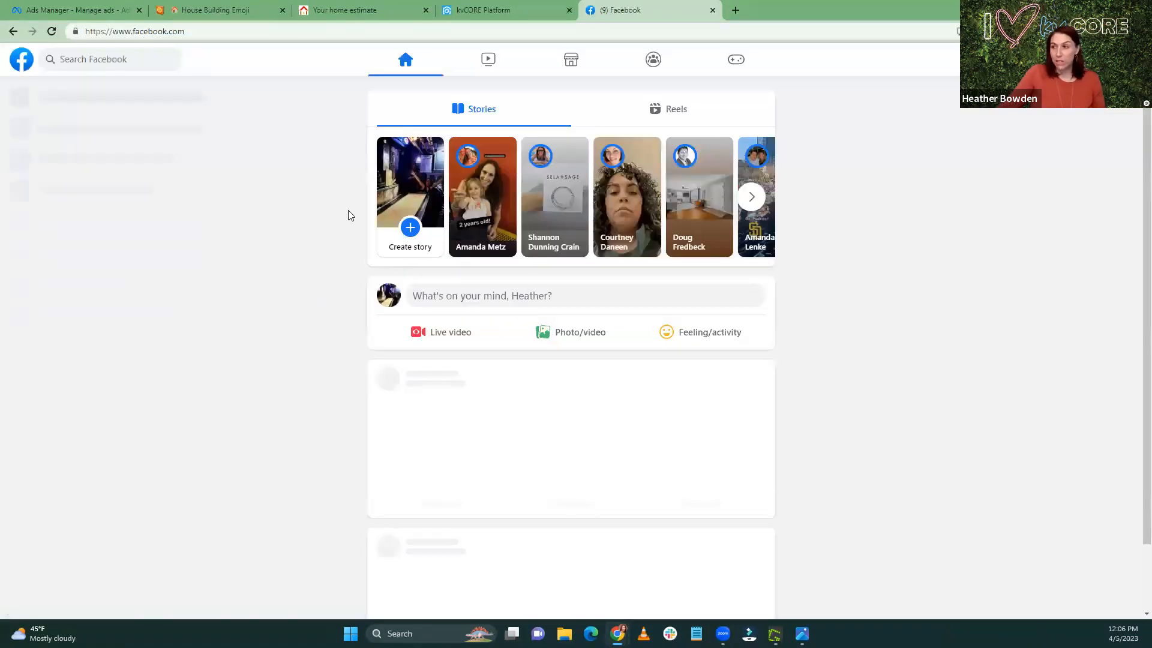
# Step: Preview the copied squeeze link in a draft Facebook post, and close the draft without posting it
pyautogui.click(444, 297)
pyautogui.hotkey('ctrl', 'v')
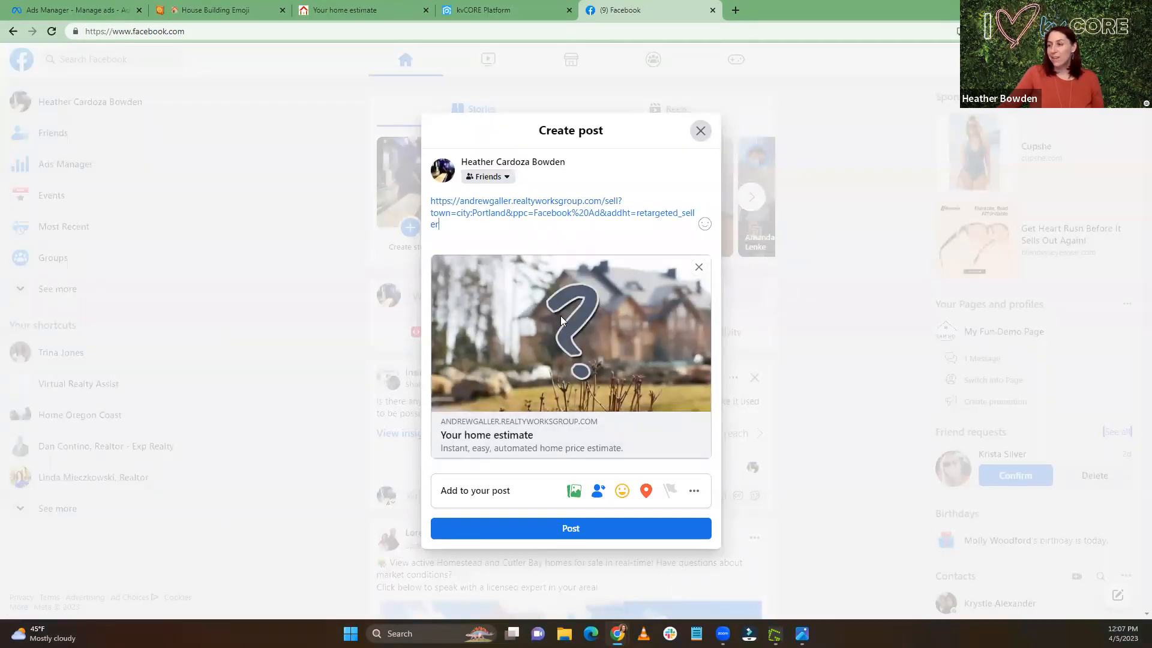
pyautogui.click(701, 132)
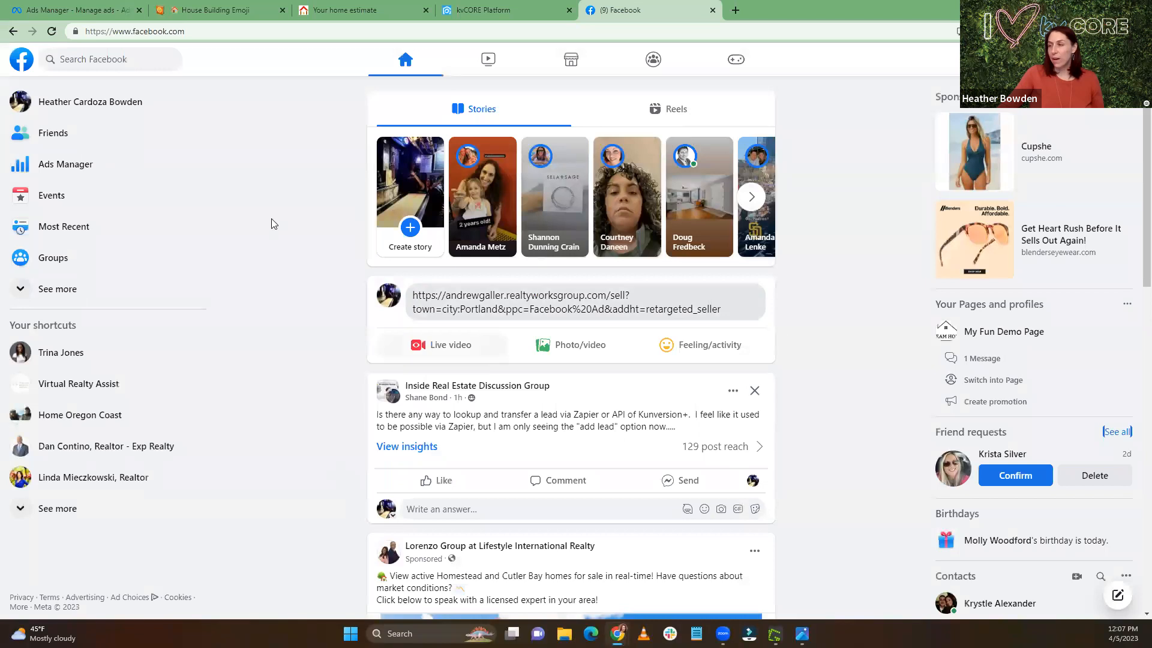
# Step: Open the copied squeeze link in a new browser tab, and check the city in its headline and the full page address
pyautogui.click(735, 11)
pyautogui.hotkey('ctrl', 'v')
pyautogui.press('Return')
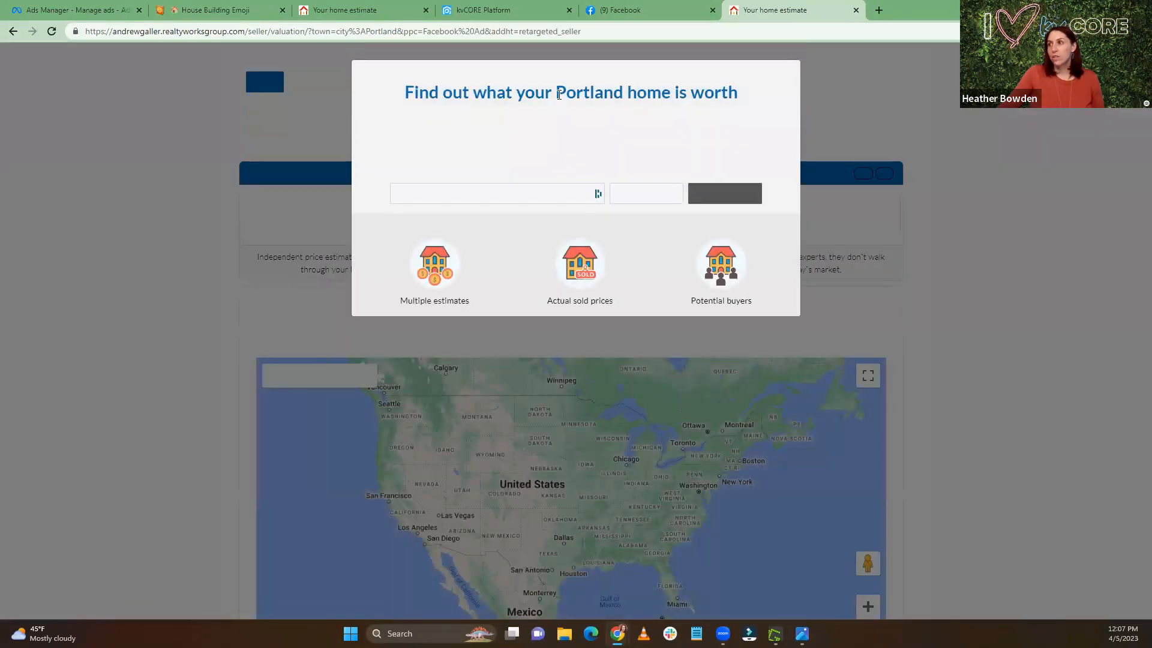
pyautogui.moveTo(557, 95); pyautogui.dragTo(621, 93)
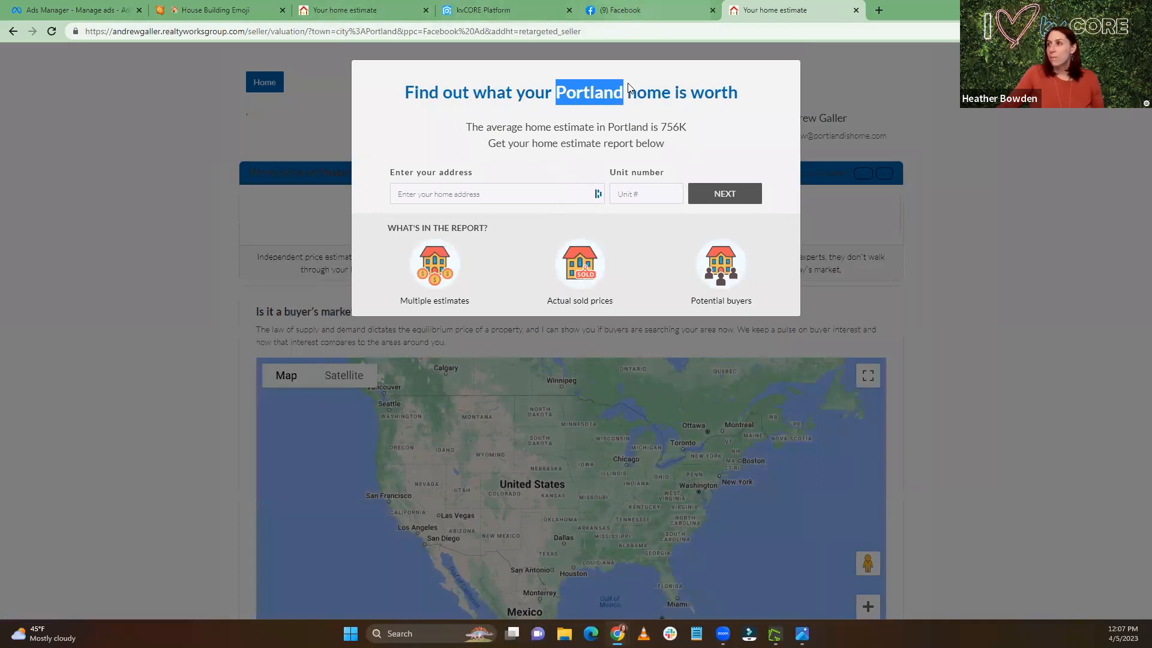
pyautogui.moveTo(555, 93); pyautogui.dragTo(623, 93)
pyautogui.moveTo(581, 31); pyautogui.dragTo(40, 48)
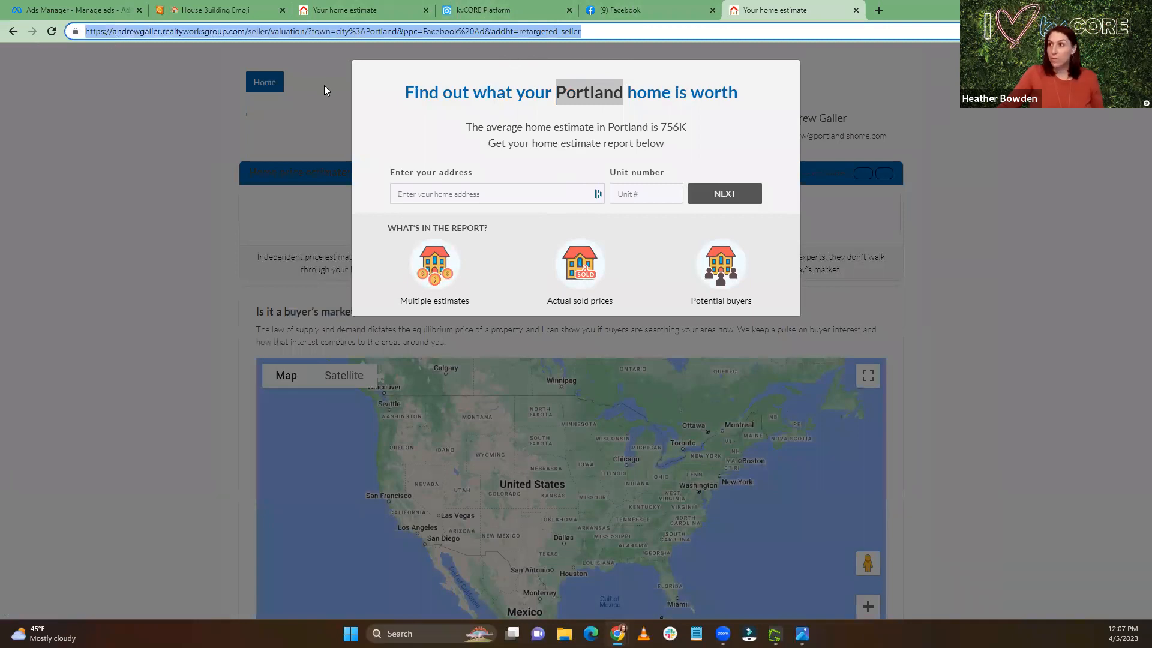
# Step: Copy the direct link of the seller squeeze page from kvCORE, and set it as the website URL of the traffic ad in Ads Manager
pyautogui.click(489, 8)
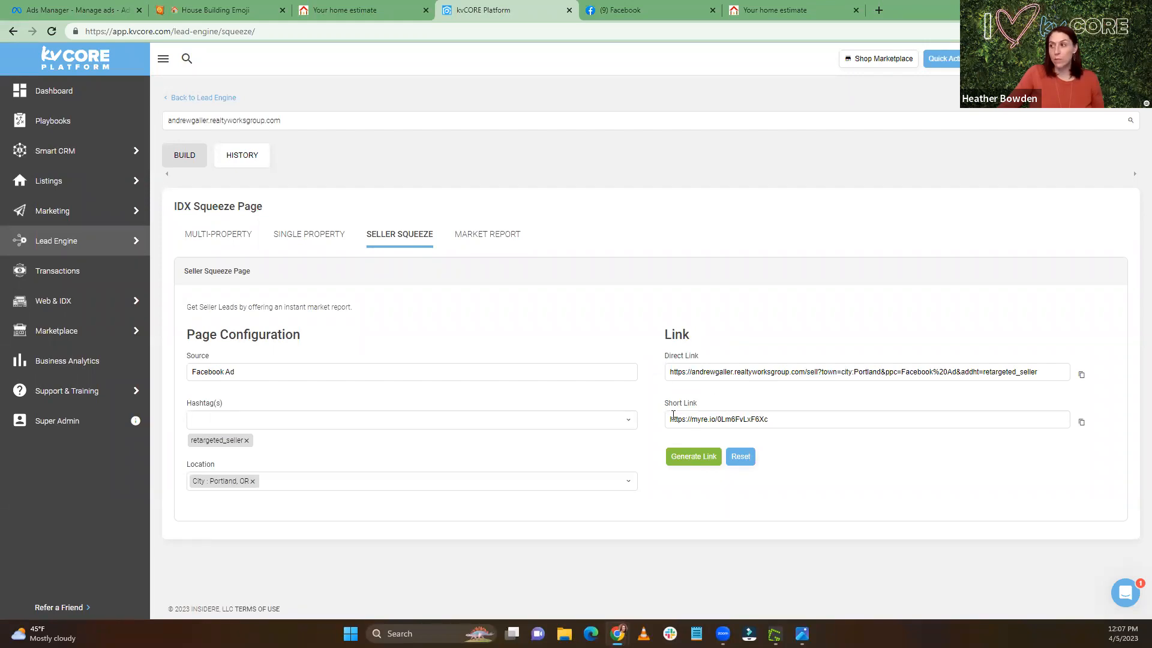
pyautogui.moveTo(780, 422); pyautogui.dragTo(664, 424)
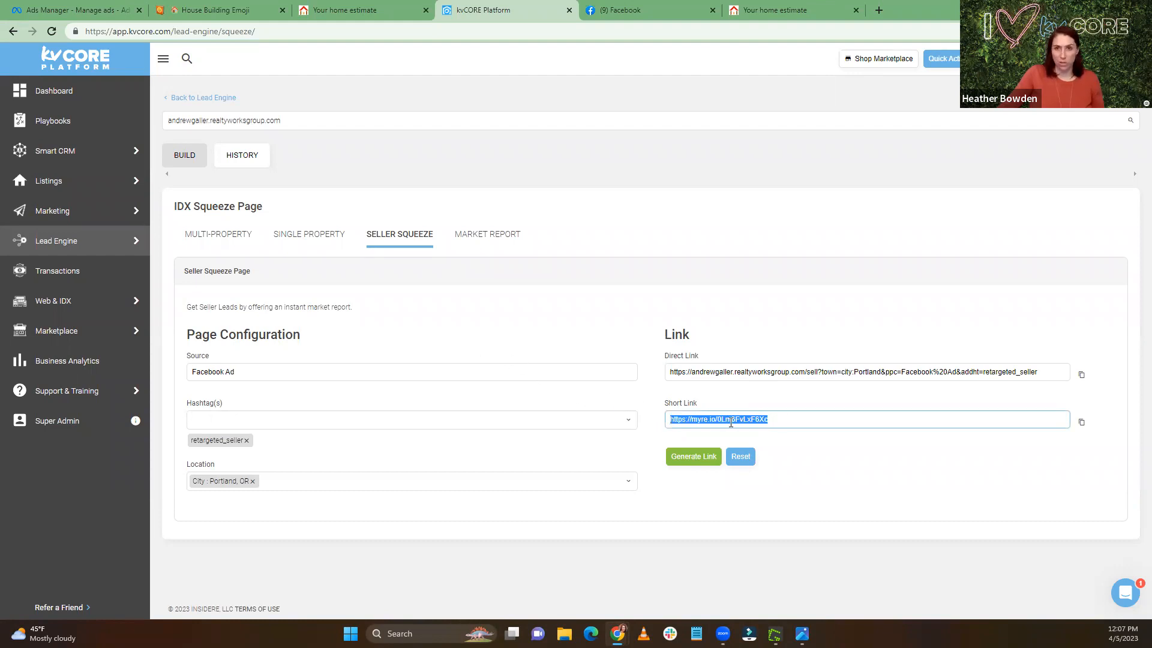
pyautogui.click(1081, 375)
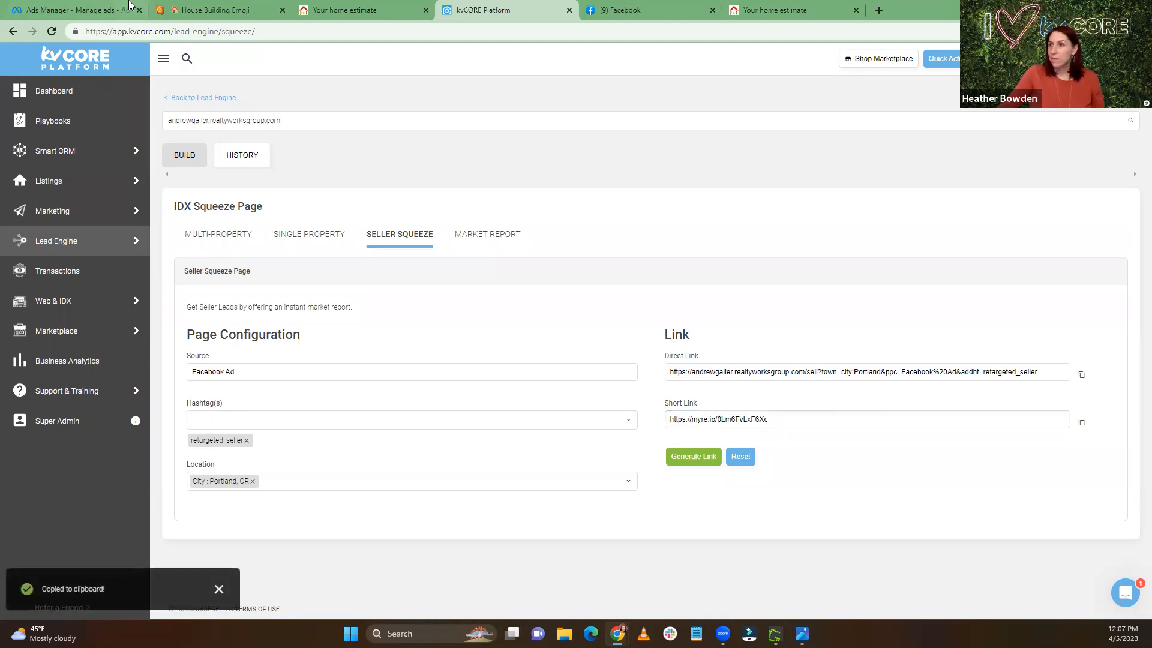
pyautogui.click(62, 8)
pyautogui.click(628, 388)
pyautogui.hotkey('ctrl', 'v')
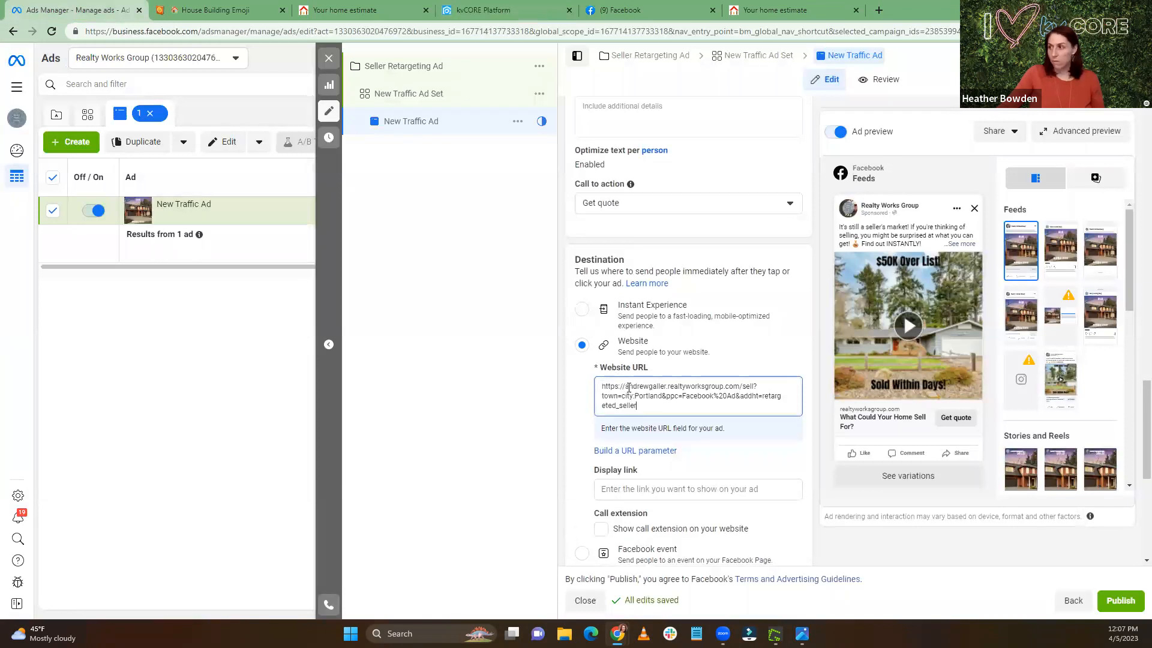
pyautogui.click(575, 405)
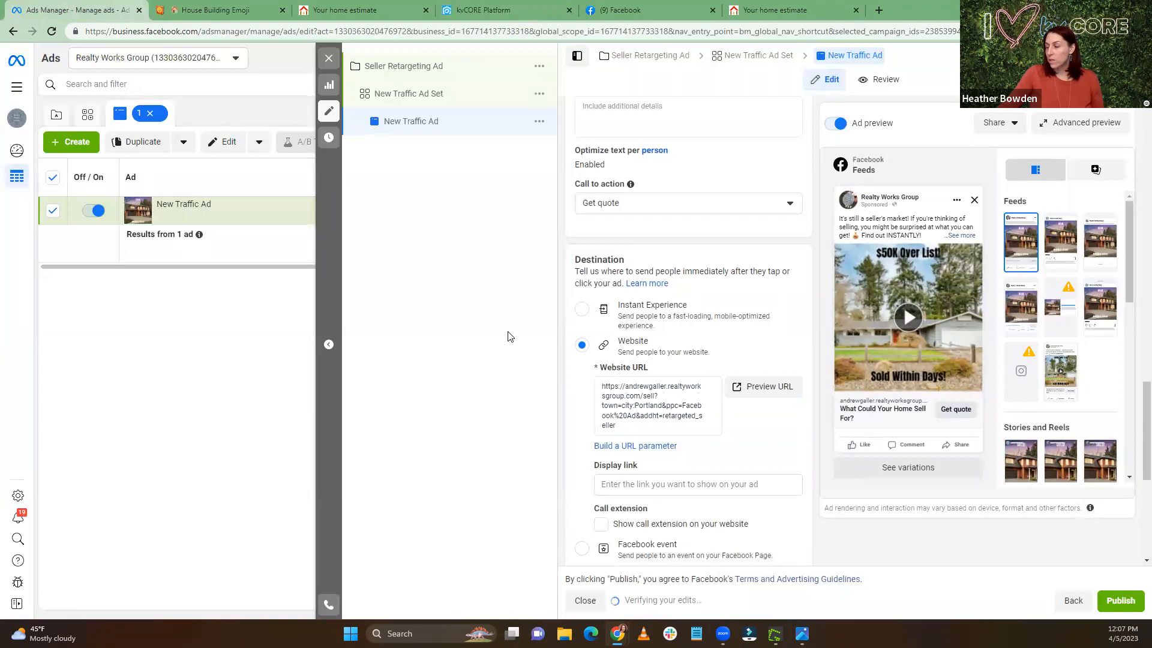
# Step: Check the traffic ad's destination, tracking settings and preview, and publish the ad
pyautogui.scroll(-2, 726, 414)
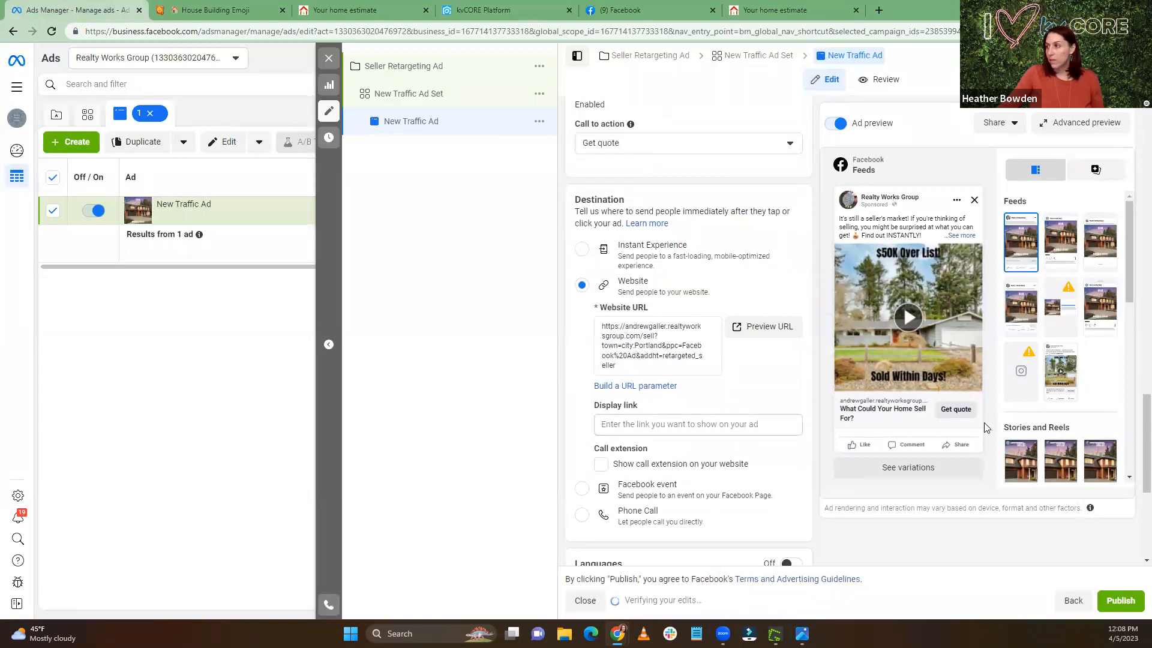
pyautogui.scroll(-3, 718, 385)
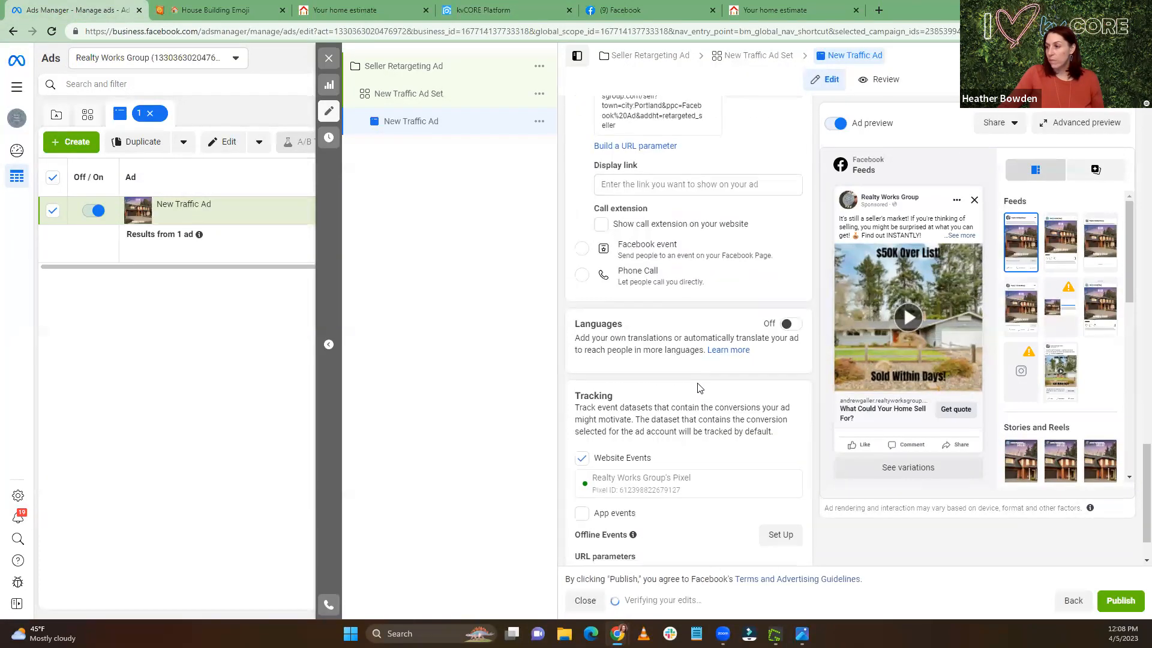
pyautogui.scroll(-1, 698, 387)
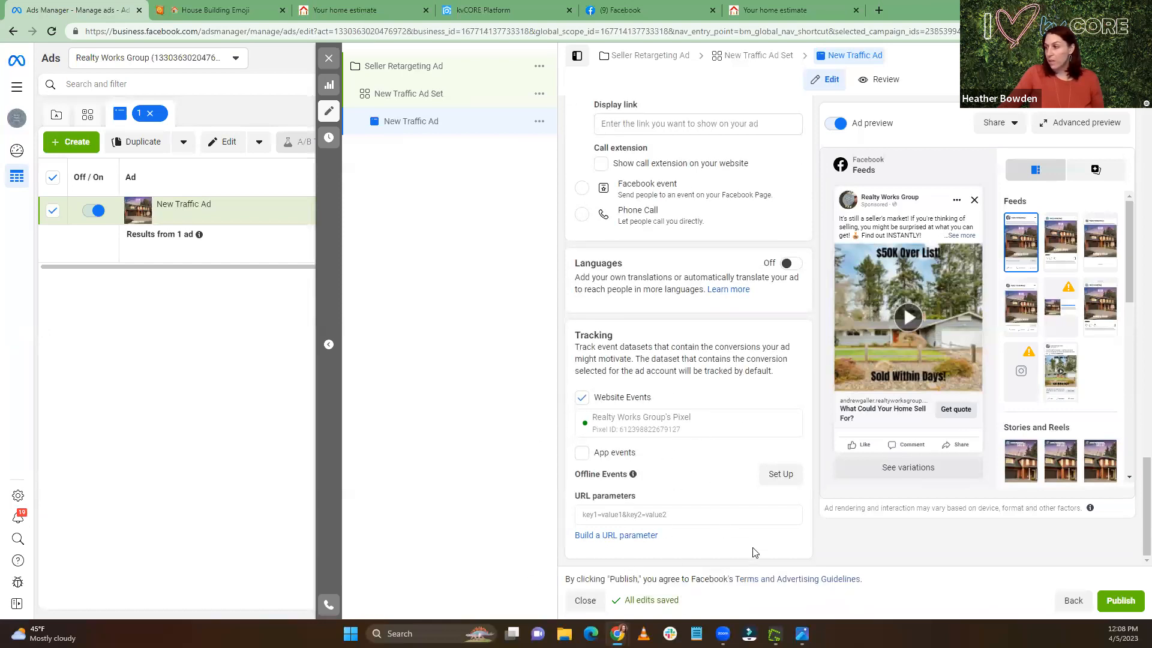
pyautogui.scroll(6, 717, 403)
pyautogui.moveTo(905, 303)
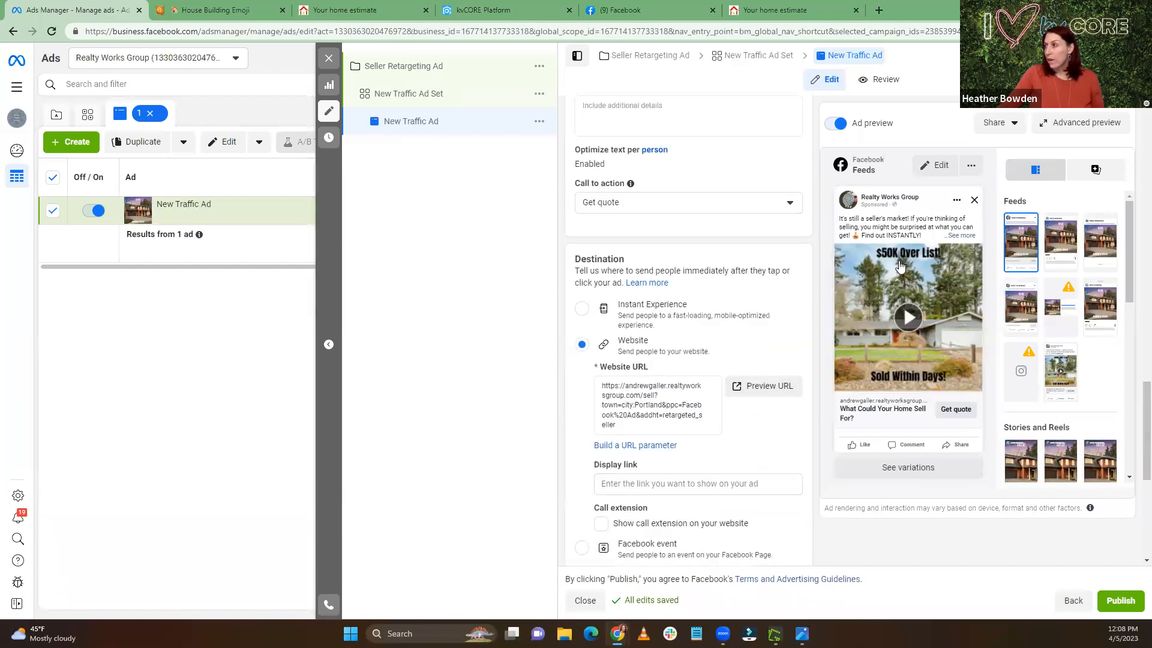
pyautogui.click(1121, 602)
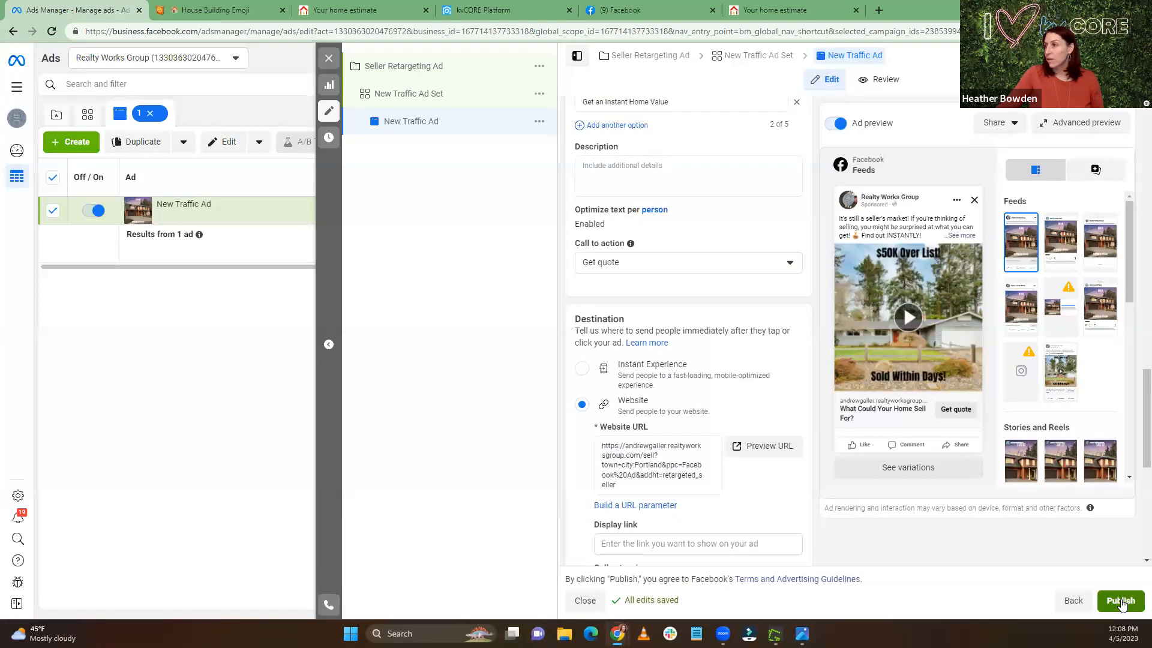
pyautogui.click(1121, 601)
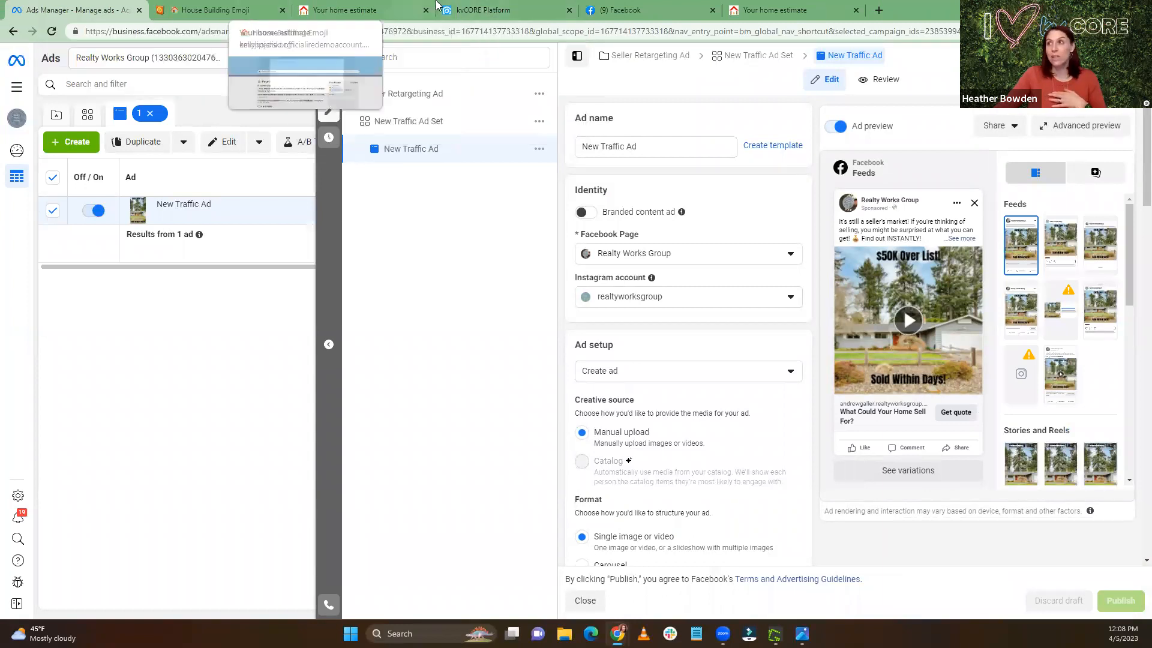
# Step: Switch to the kvCORE dashboard and examine the home valuation, presentation and listing cards in the lead activity feed
pyautogui.click(492, 9)
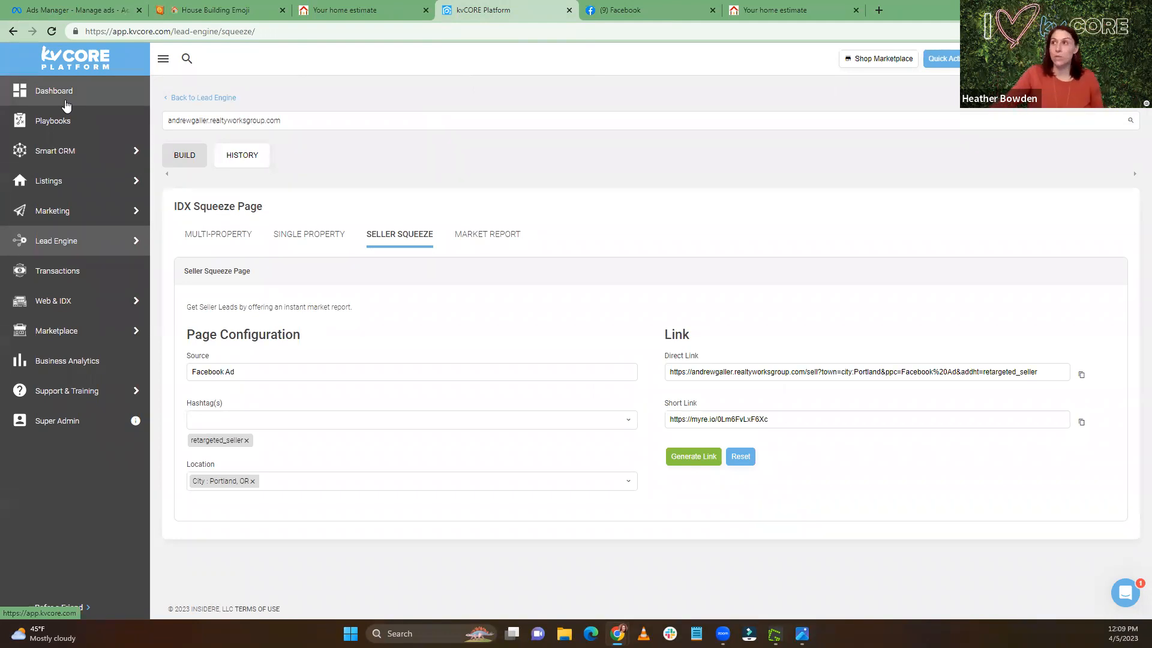
pyautogui.moveTo(528, 6); pyautogui.dragTo(126, 526)
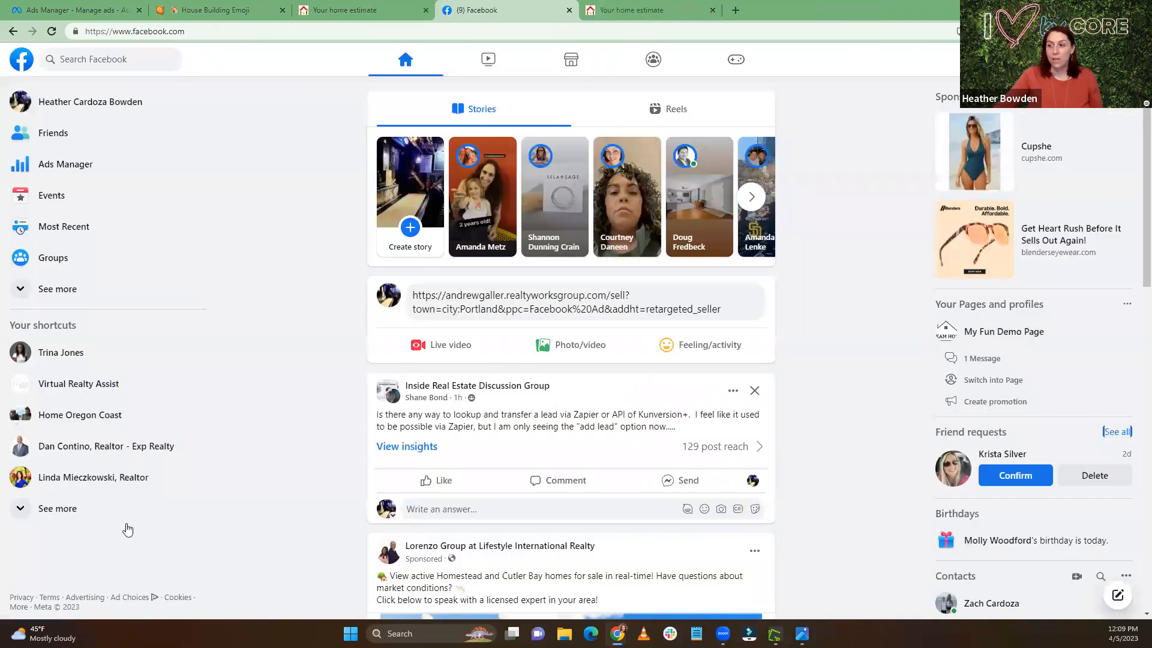
pyautogui.click(95, 10)
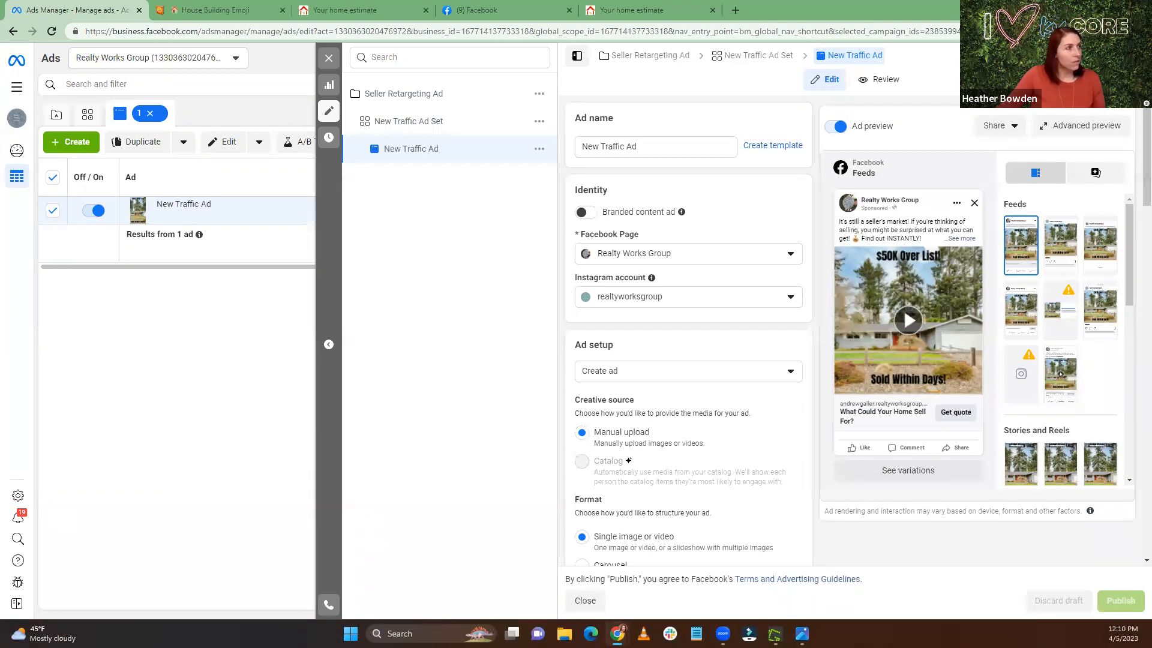
pyautogui.moveTo(575, 8); pyautogui.dragTo(520, 11)
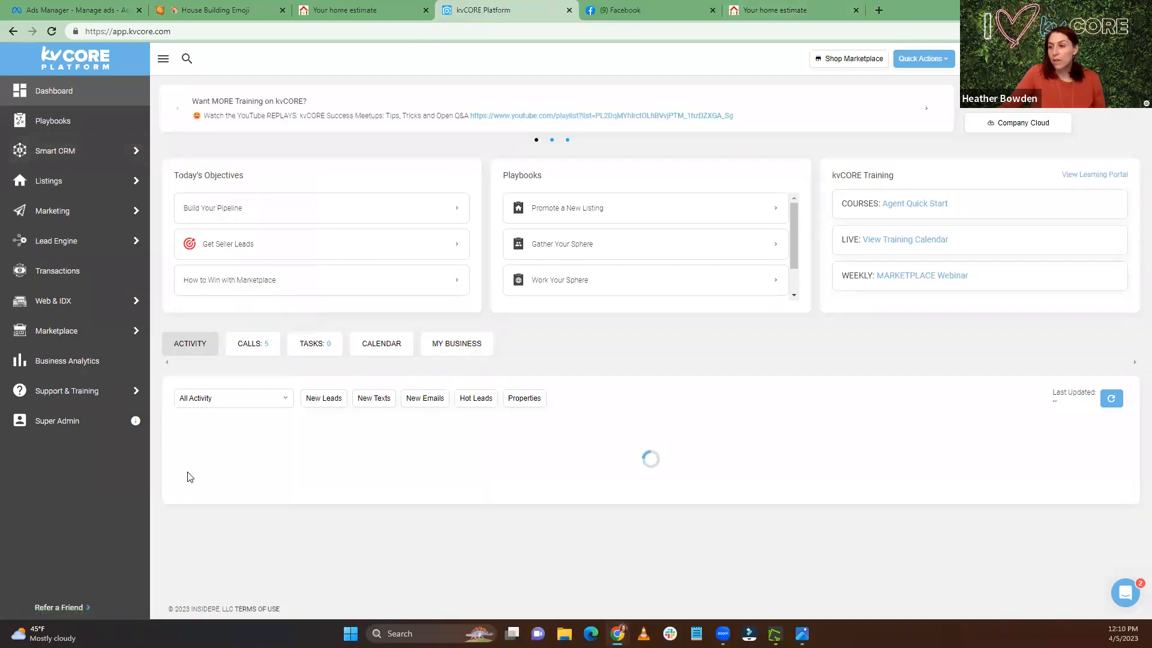
pyautogui.scroll(-1, 240, 423)
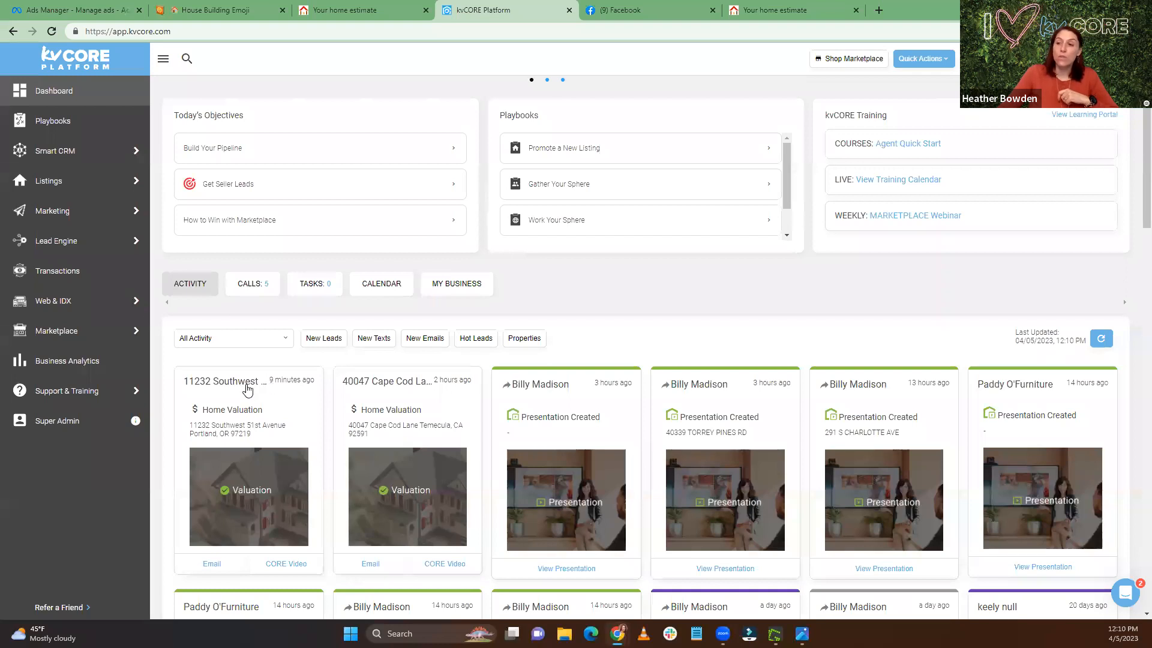
pyautogui.moveTo(265, 439); pyautogui.dragTo(188, 427)
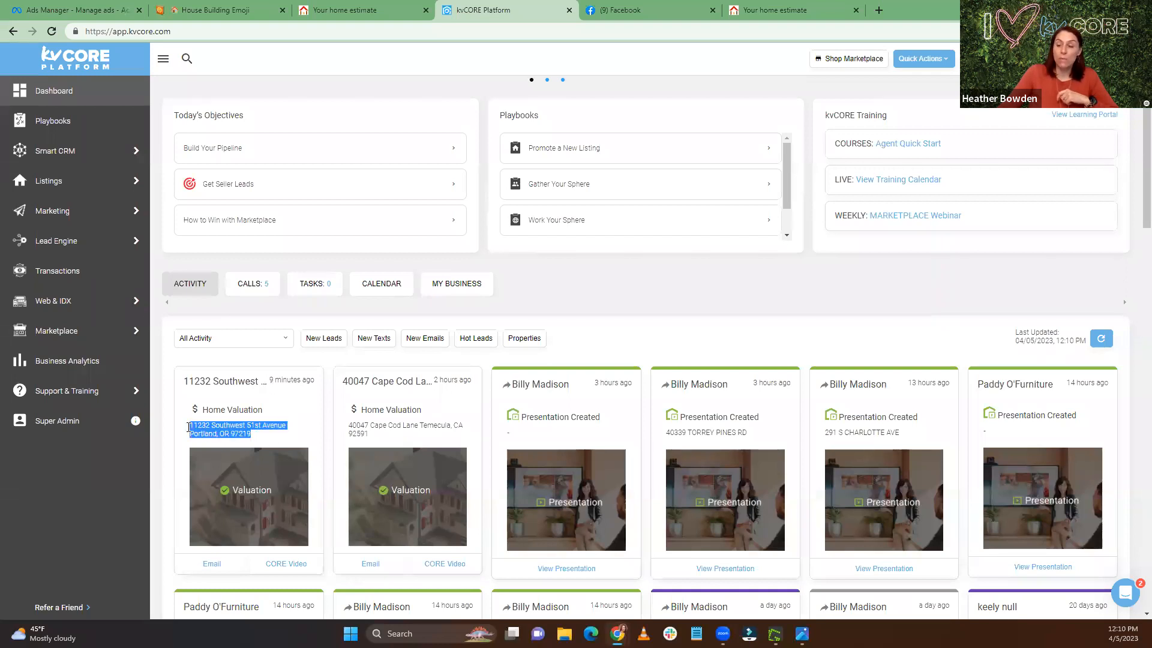
pyautogui.click(262, 440)
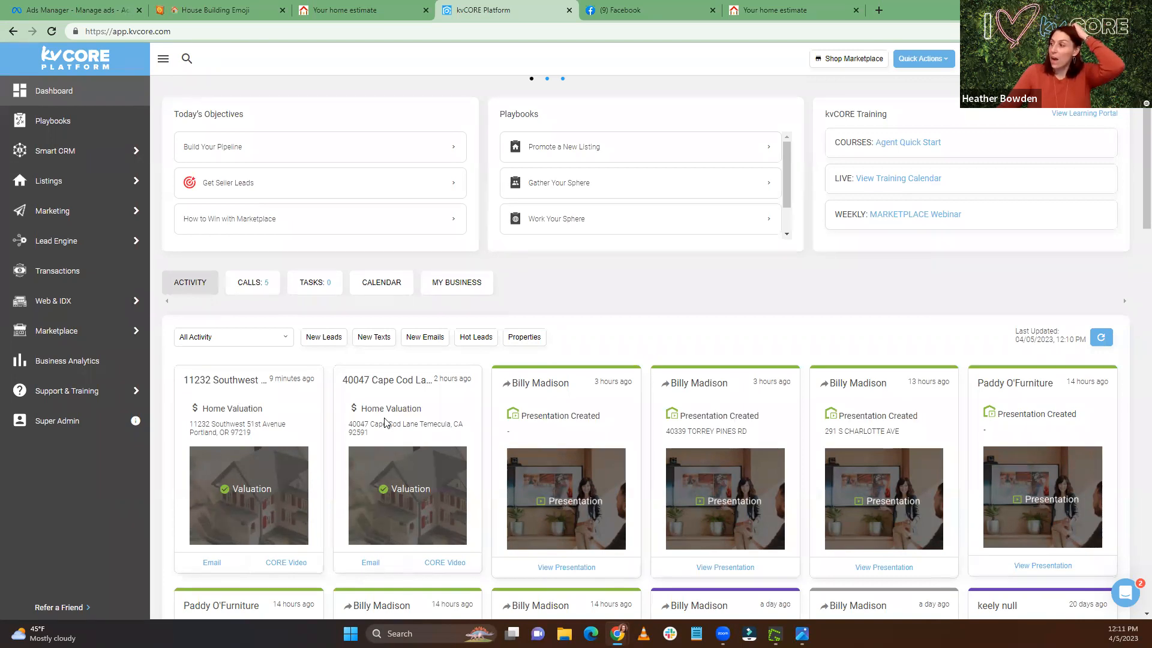
pyautogui.scroll(-5, 384, 423)
pyautogui.scroll(-3, 385, 423)
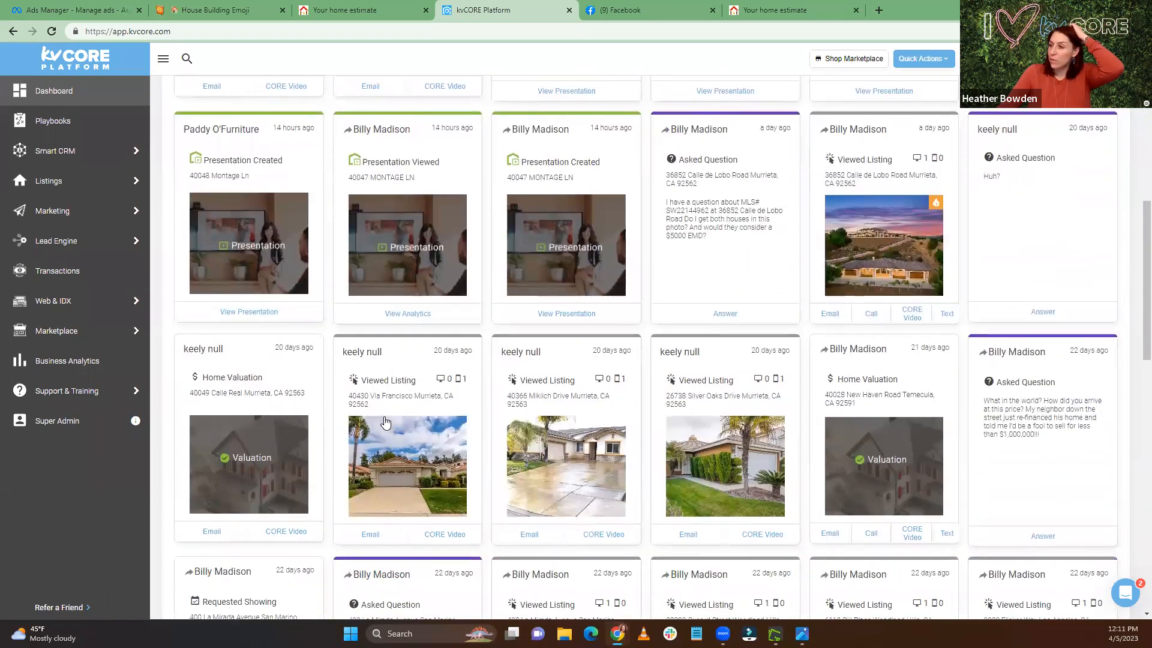
pyautogui.scroll(-1, 386, 423)
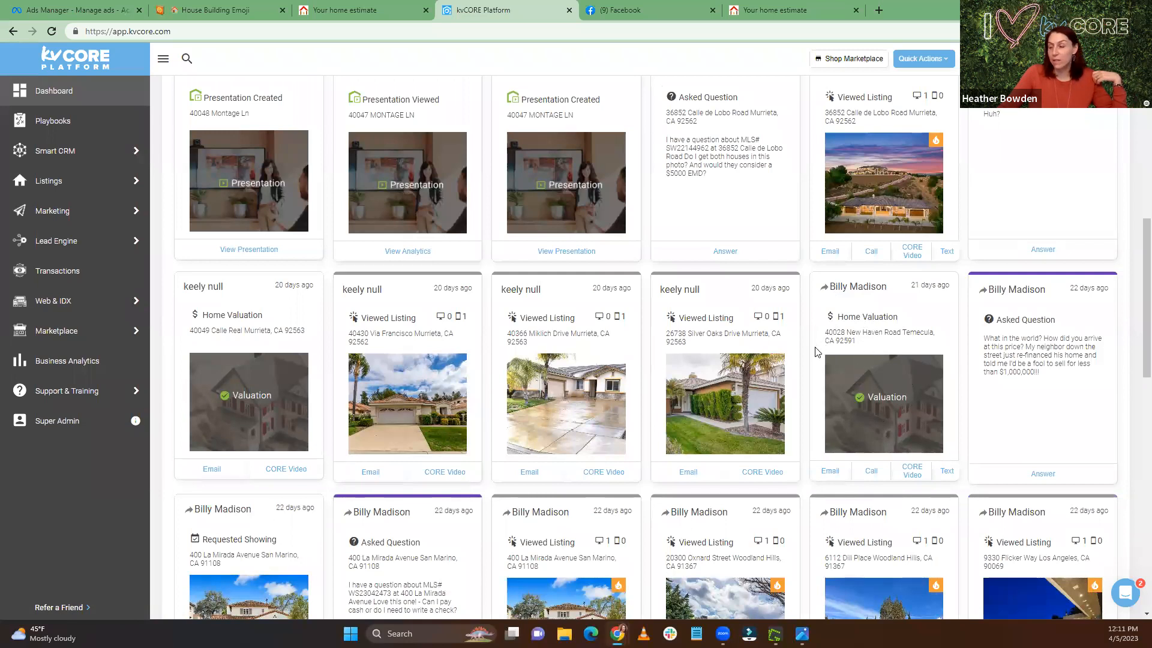
pyautogui.scroll(1, 815, 352)
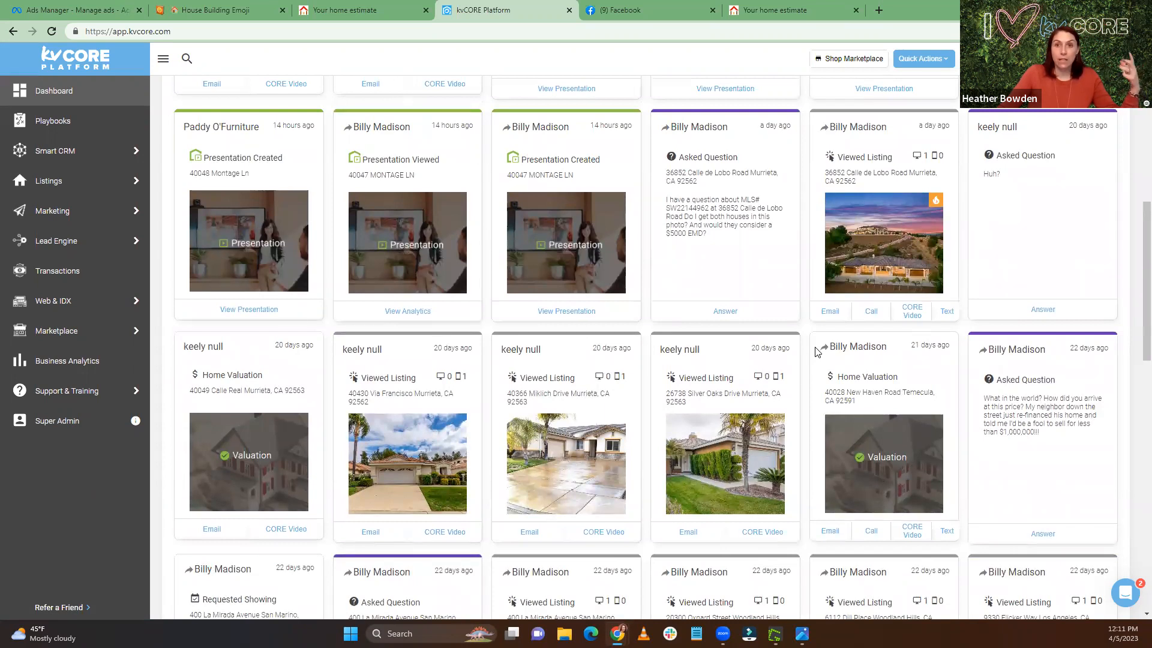
# Step: Open kvCORE's marketing tools and bring up the list of Smart Campaigns for management
pyautogui.click(569, 11)
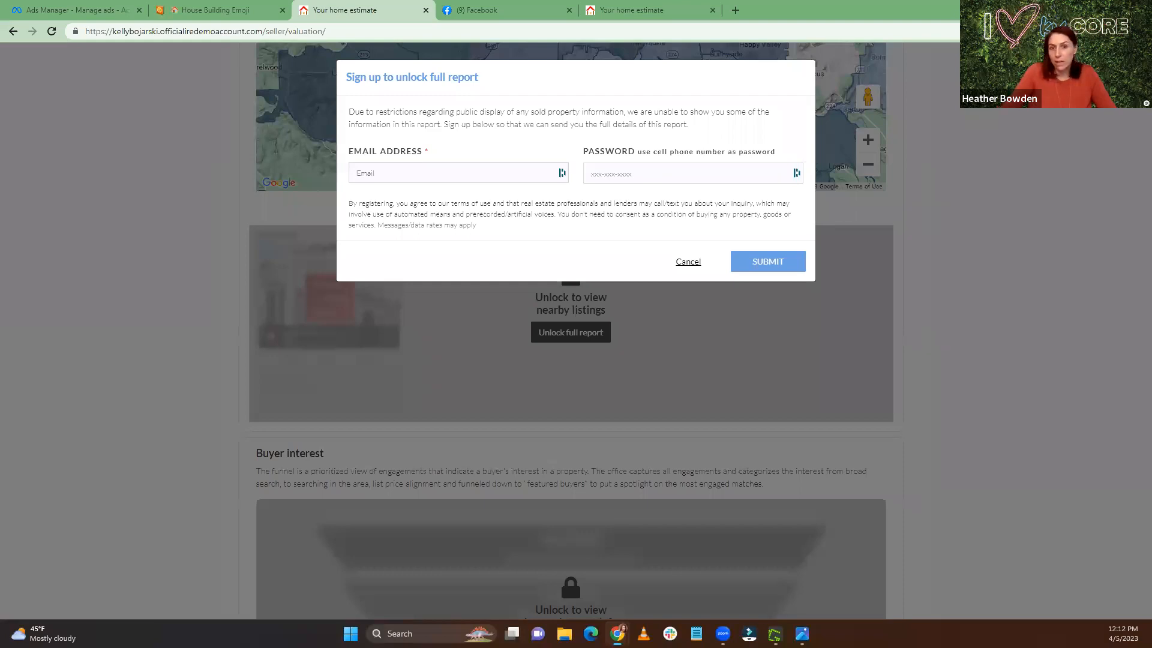
pyautogui.moveTo(468, 10); pyautogui.dragTo(460, 10)
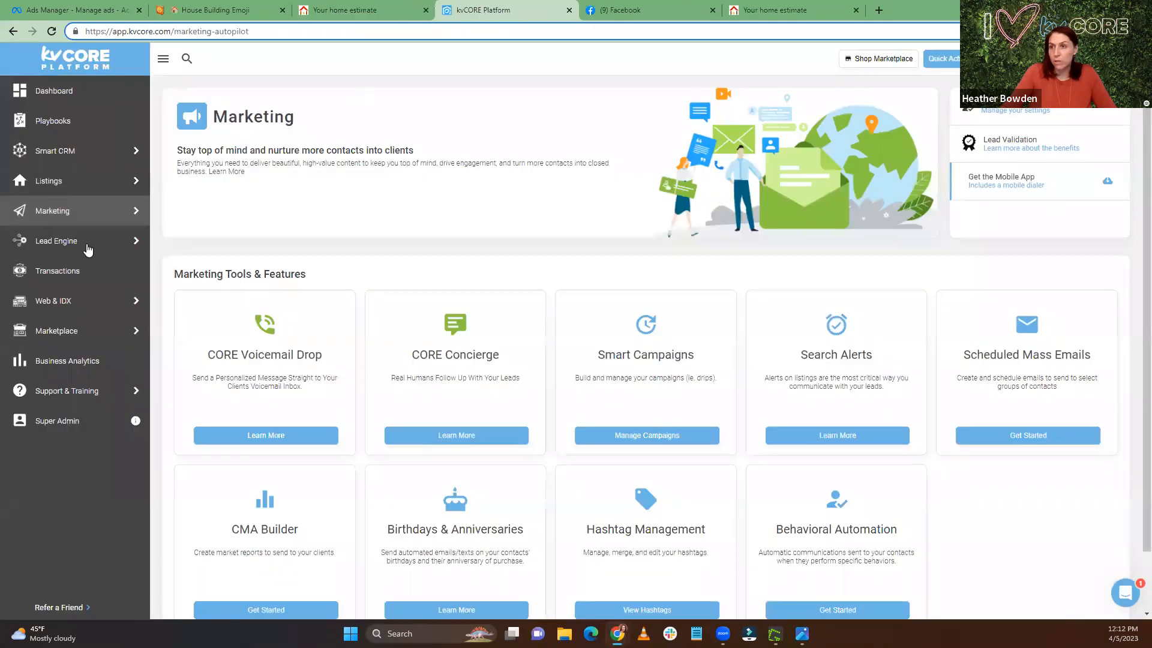
pyautogui.moveTo(57, 216)
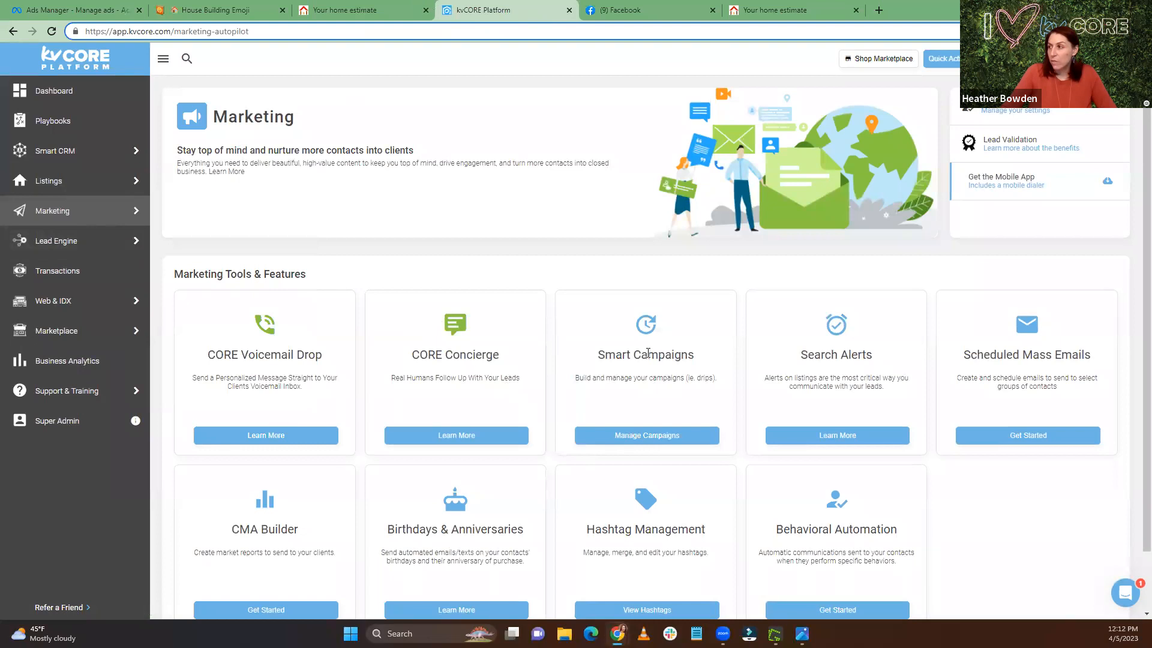
pyautogui.scroll(-1, 648, 353)
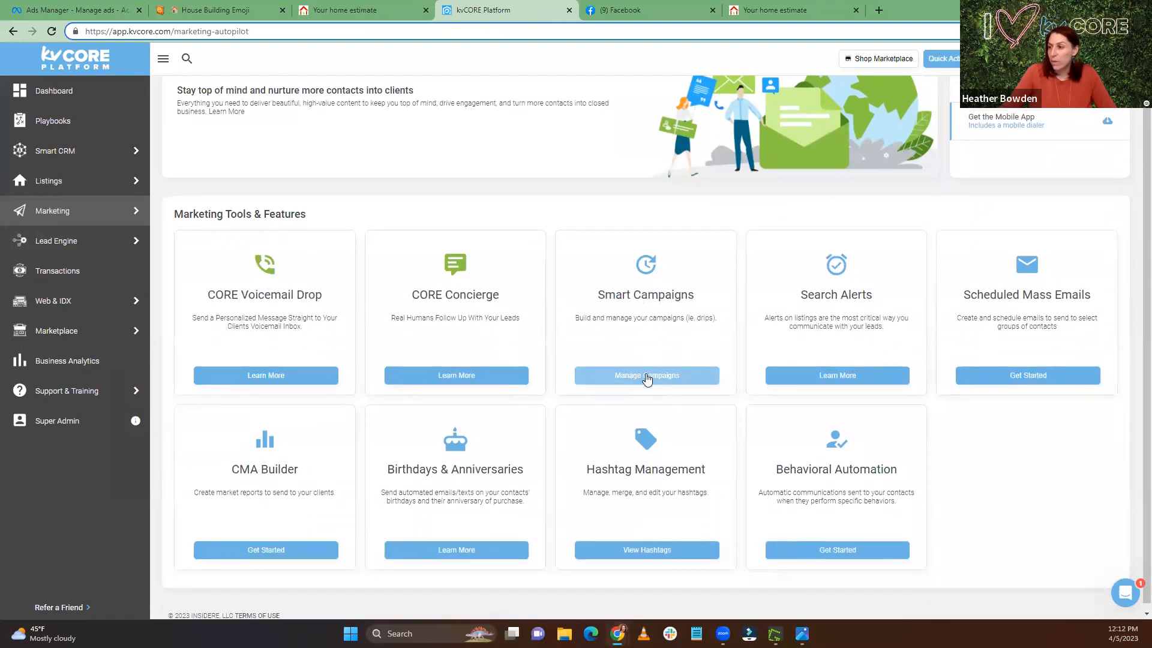
pyautogui.click(647, 376)
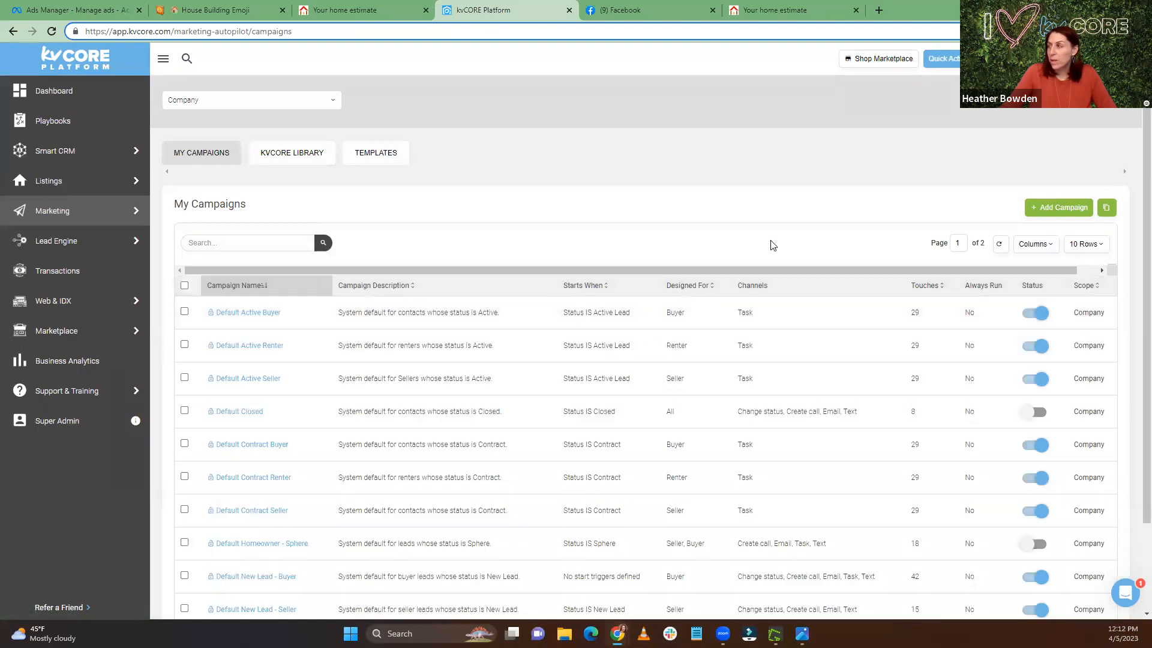
# Step: Start a new company campaign for agents that is triggered by the hashtag retargeted_seller and designed for sellers
pyautogui.click(1063, 207)
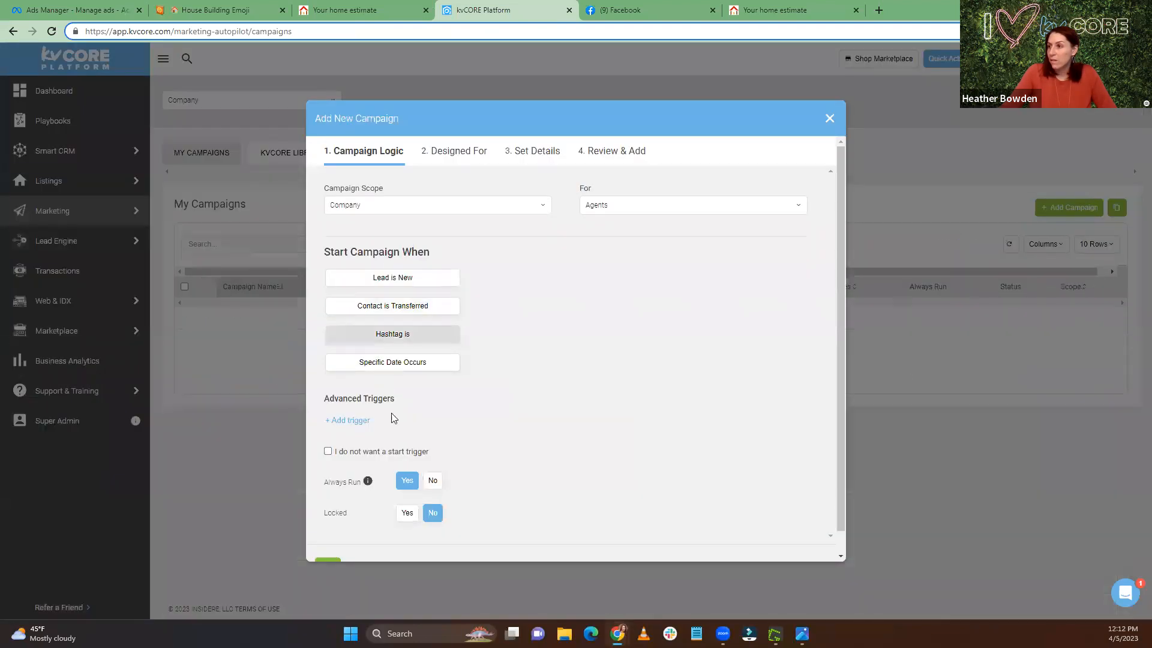
pyautogui.click(387, 334)
pyautogui.click(514, 343)
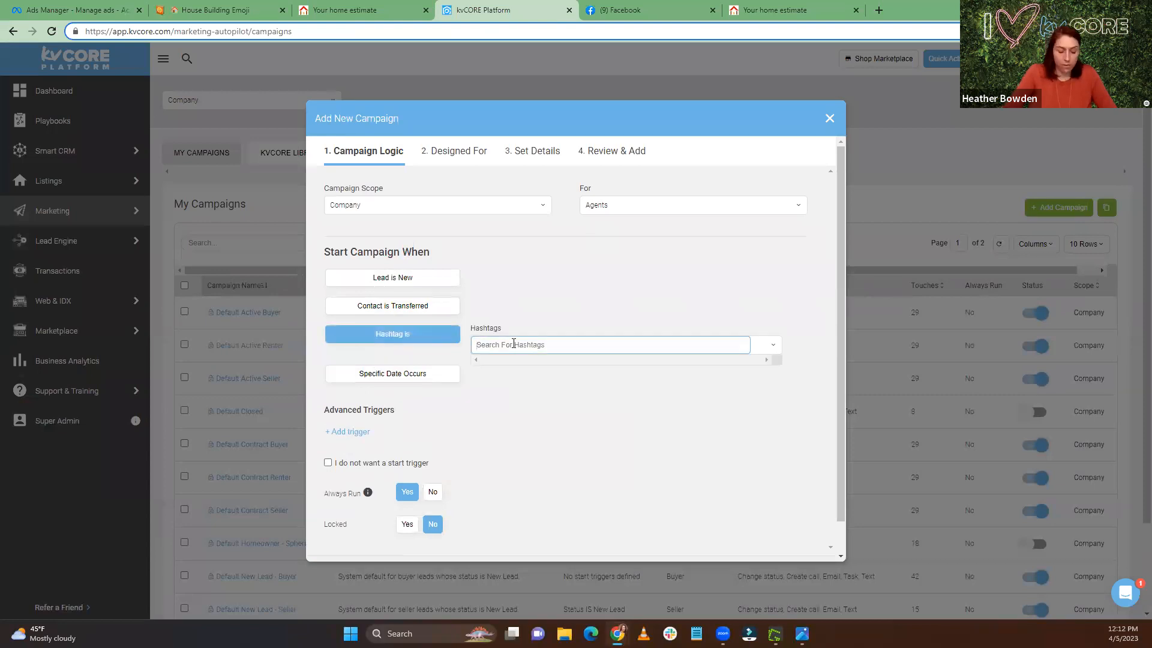
pyautogui.write('retarg')
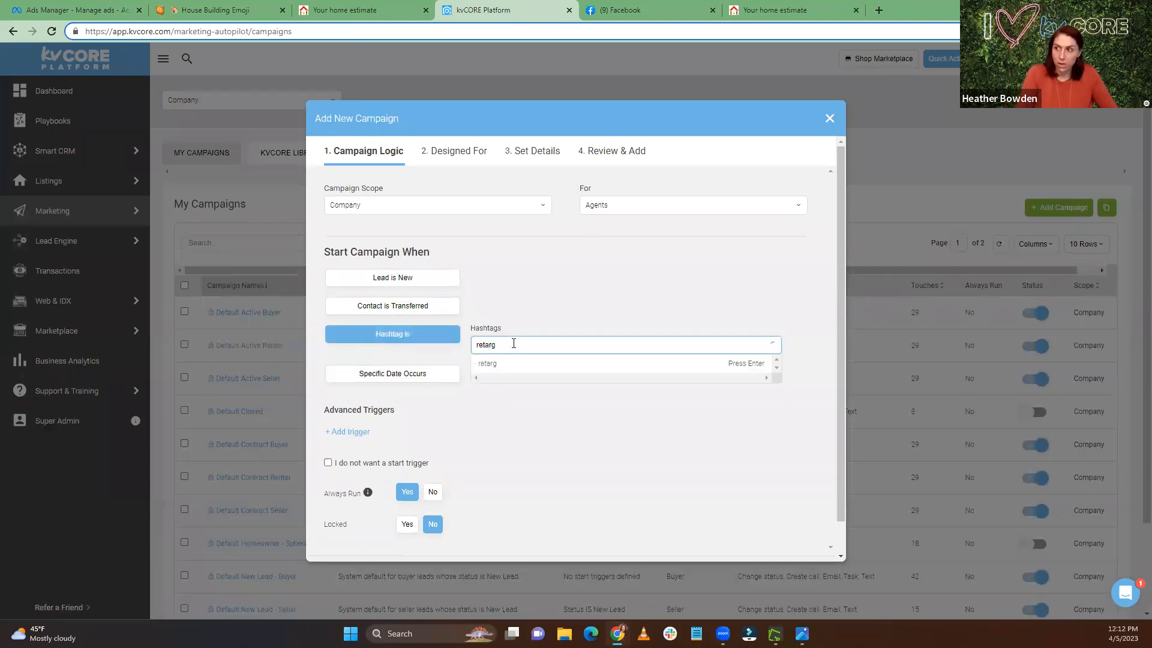
pyautogui.write('eted_seller')
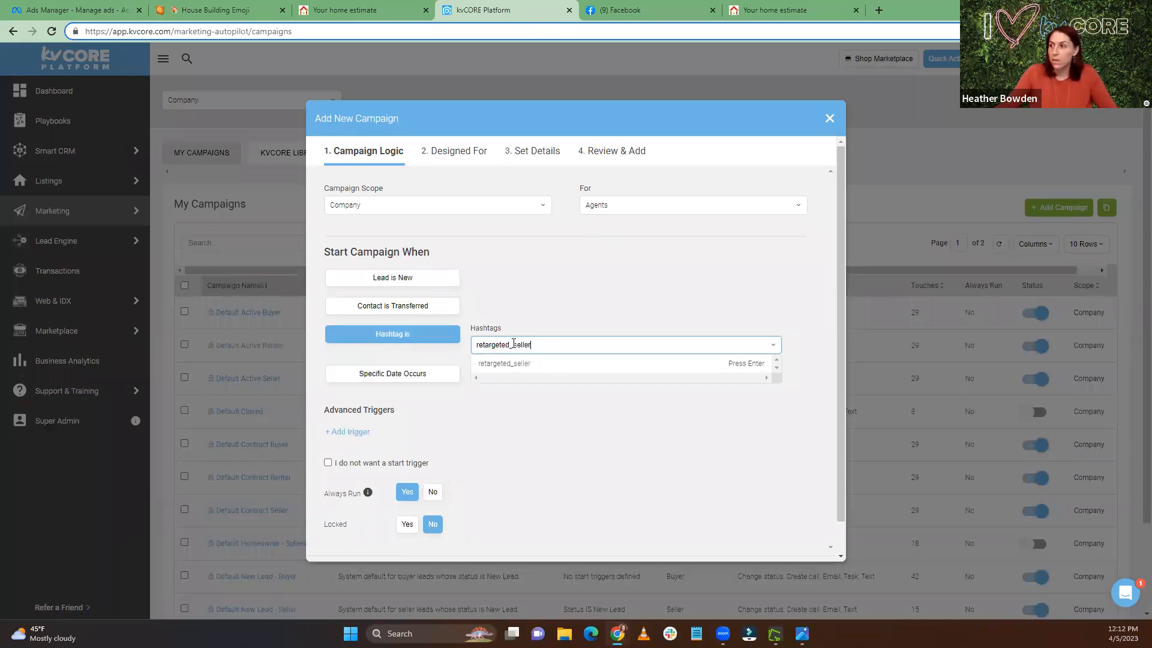
pyautogui.click(519, 366)
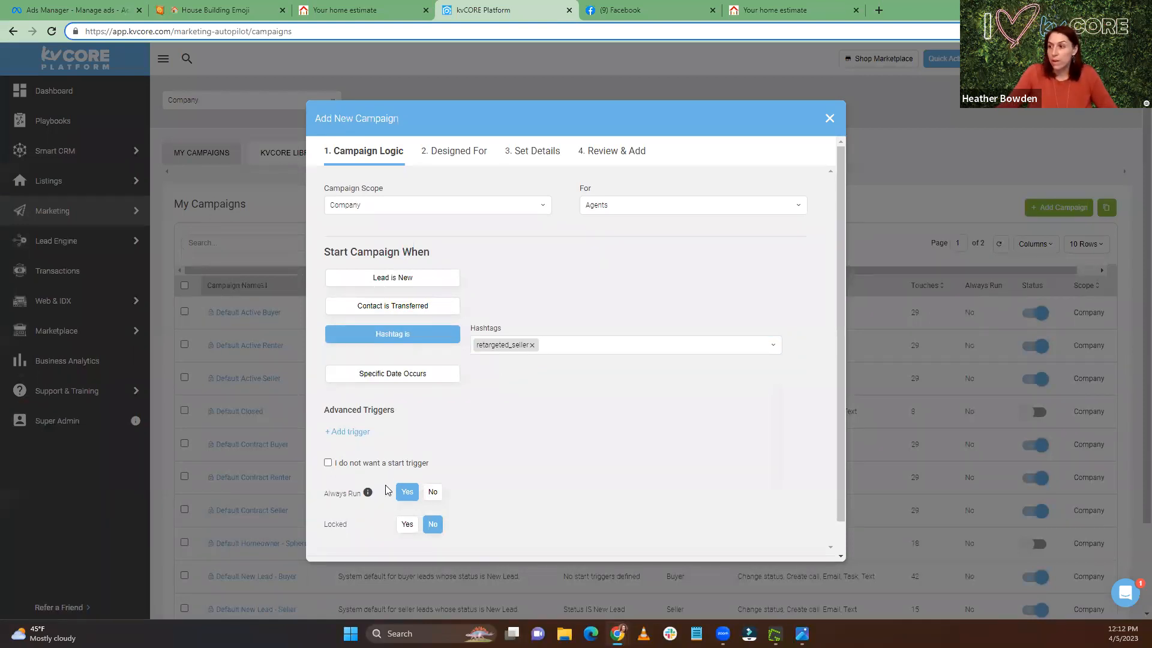
pyautogui.scroll(-1, 412, 441)
pyautogui.click(325, 541)
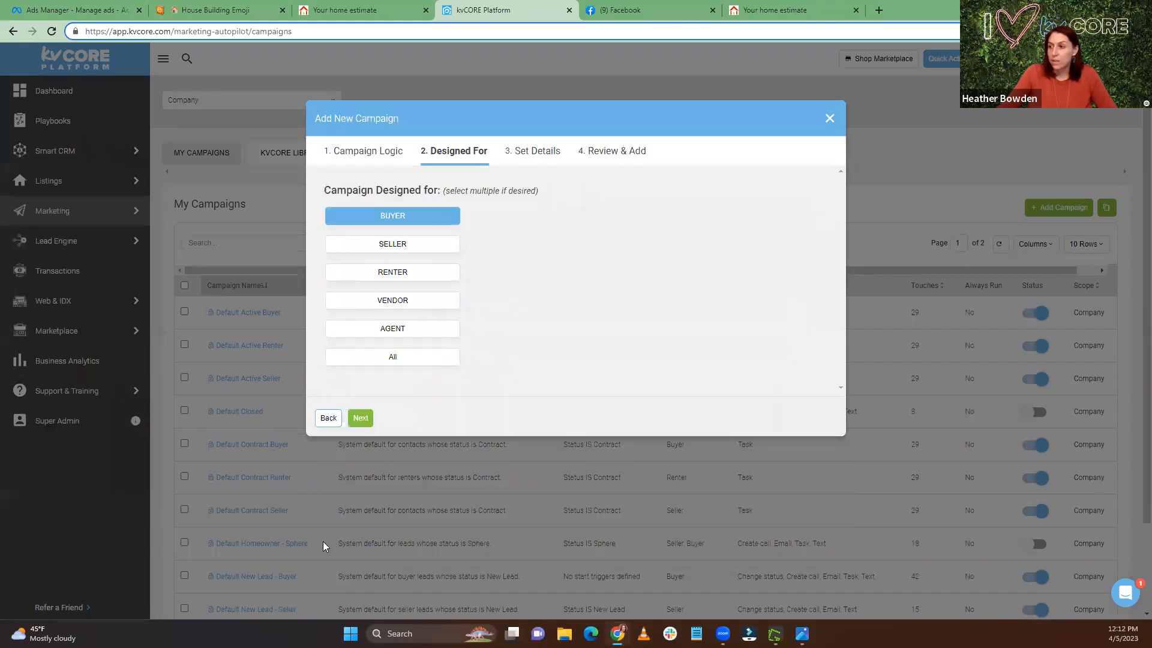
pyautogui.click(397, 241)
pyautogui.click(362, 423)
# Step: Name the campaign "notify me of seller lead", describe it as "when current lead gets valuation", and add it
pyautogui.click(386, 226)
pyautogui.write('notify me')
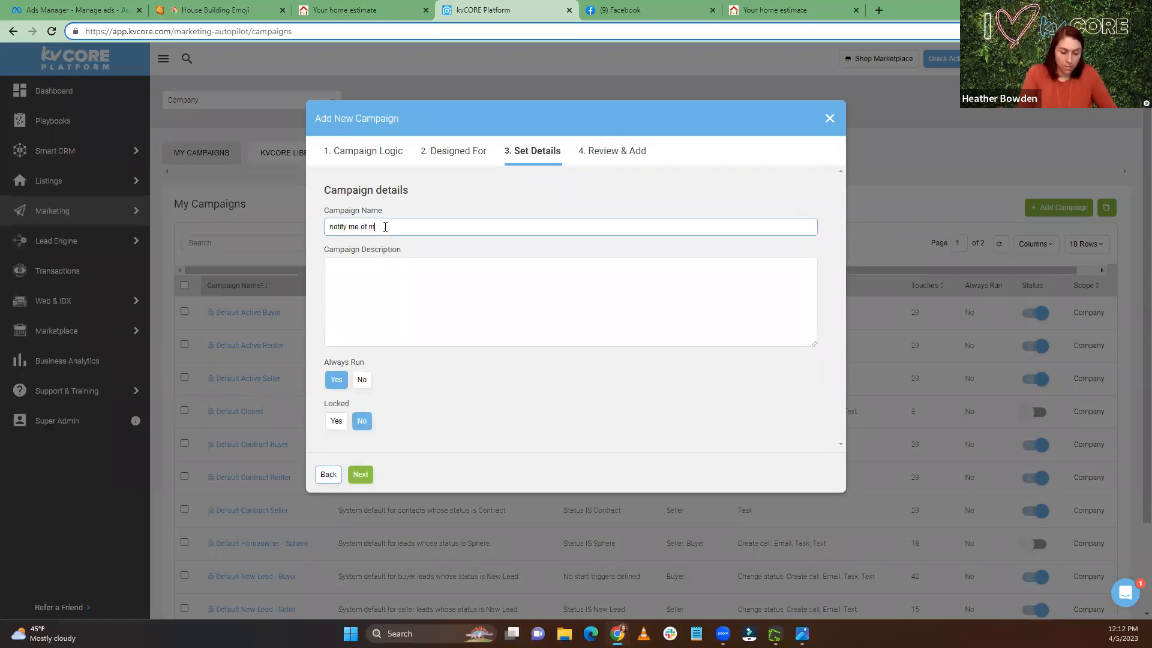
pyautogui.write(' of m')
pyautogui.press('BackSpace')
pyautogui.press('BackSpace')
pyautogui.write('seller leads')
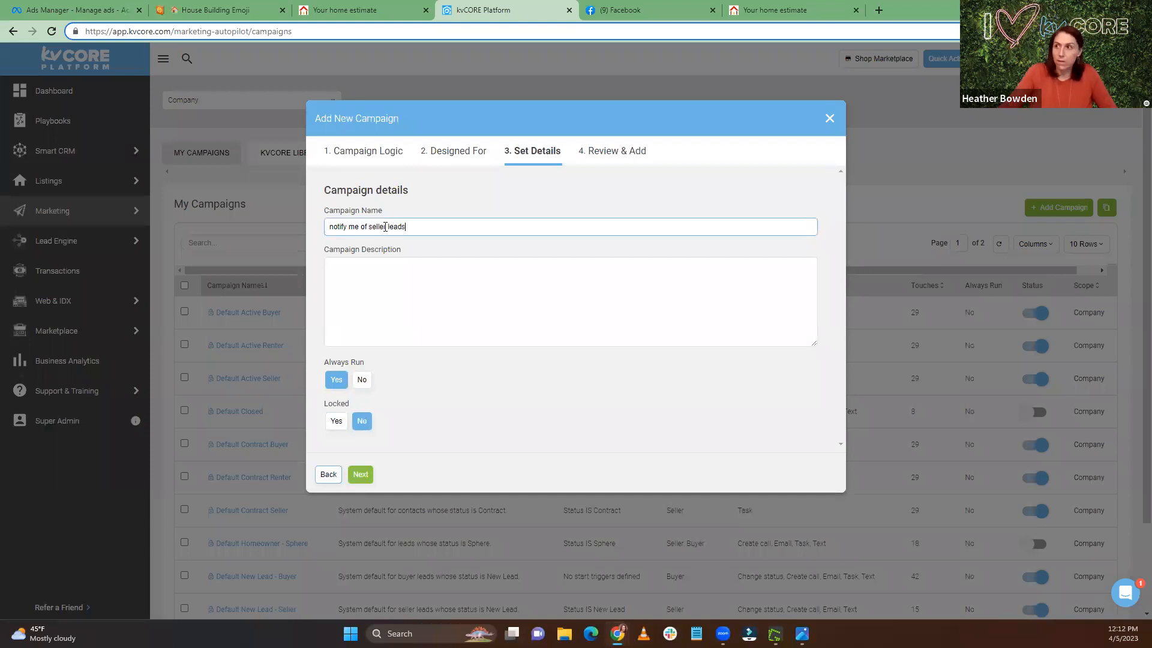
pyautogui.click(406, 286)
pyautogui.write('when current')
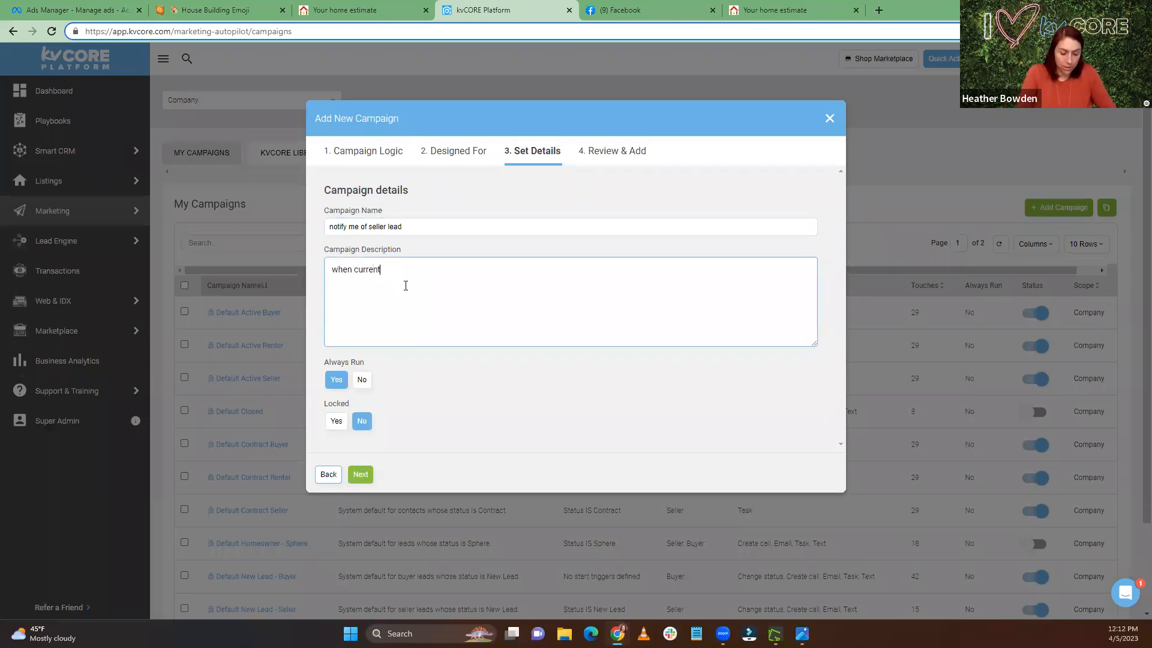
pyautogui.write(' lead gets valuation')
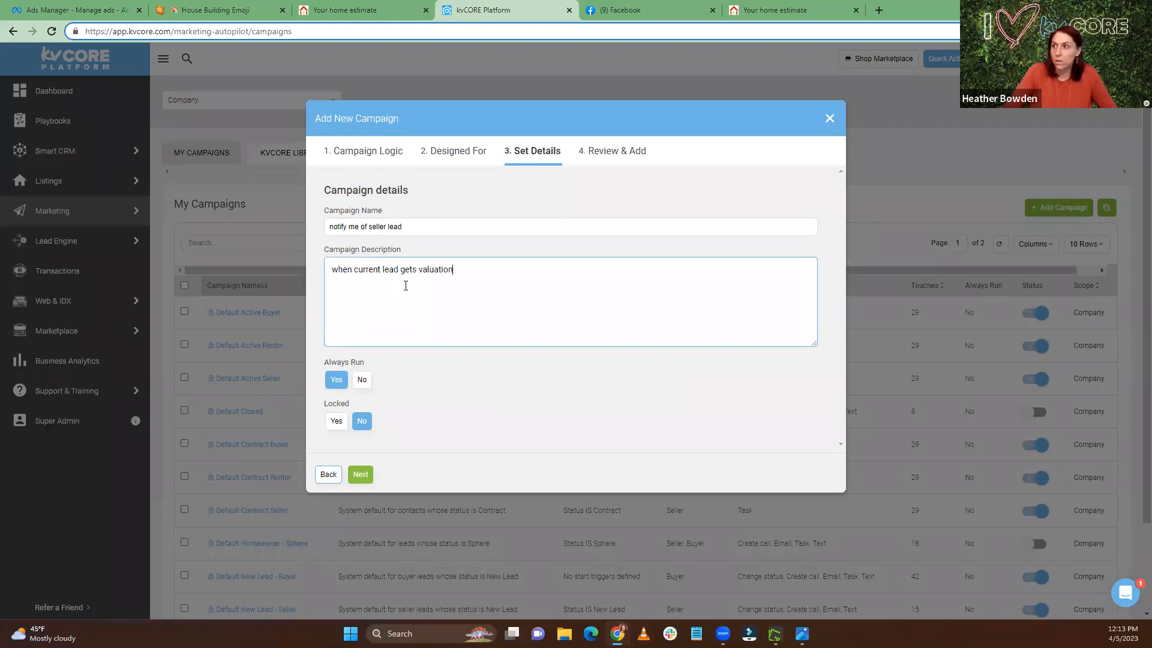
pyautogui.click(361, 474)
pyautogui.click(362, 463)
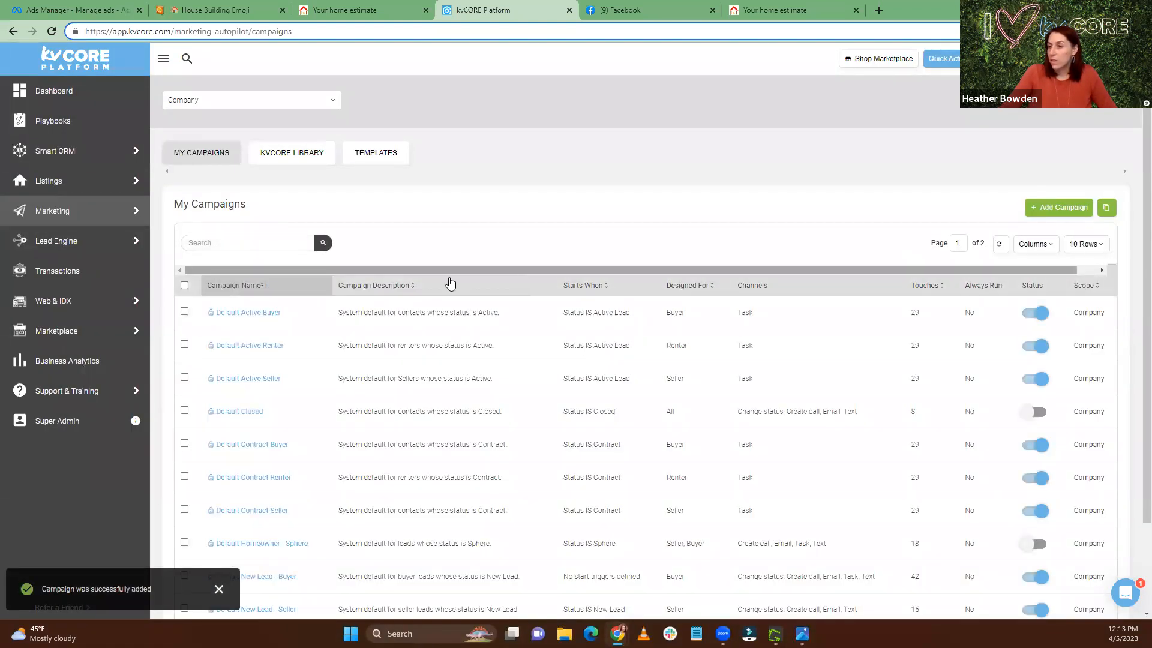
# Step: Search the campaign list for "notify" and open the seller lead notification campaign
pyautogui.click(237, 244)
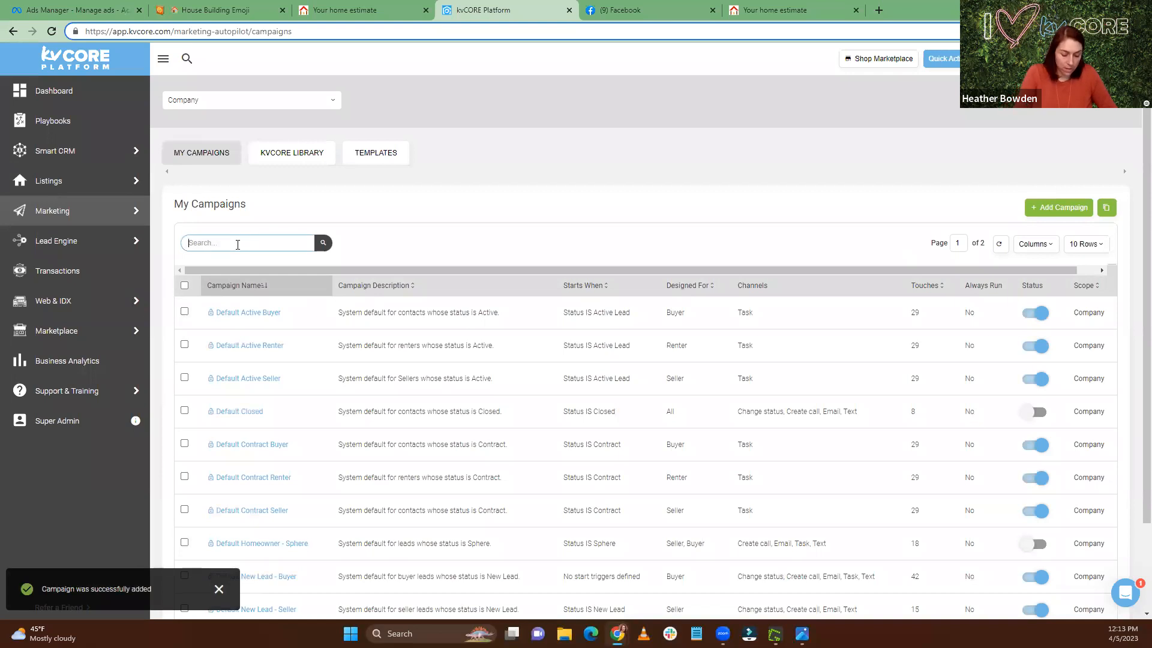
pyautogui.write('not')
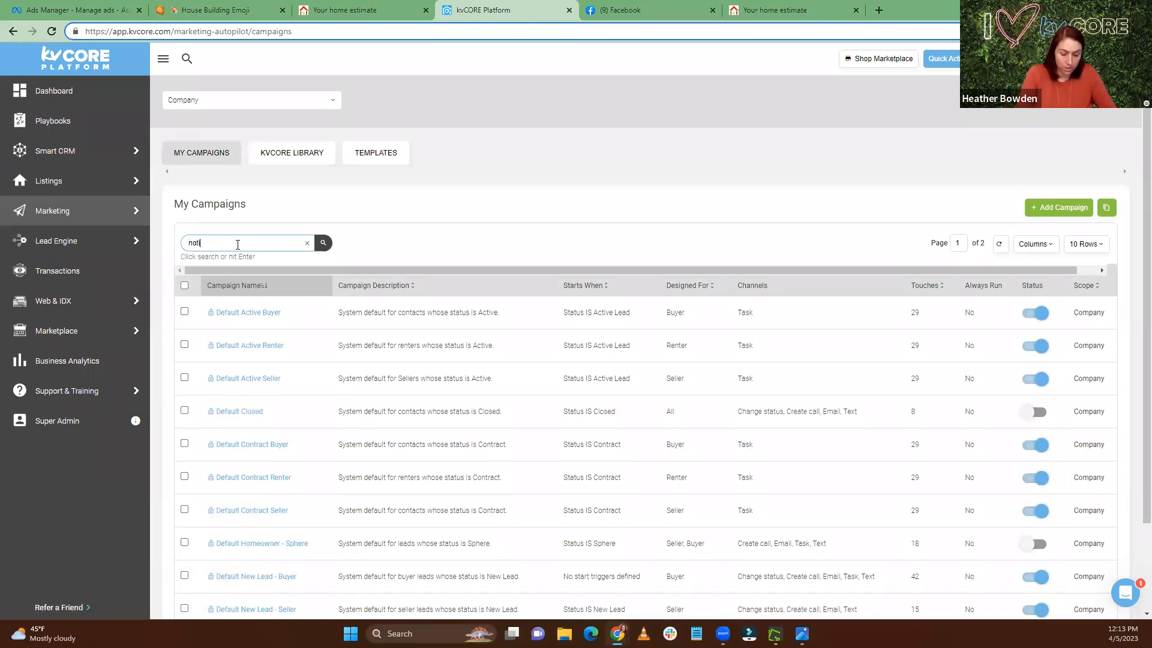
pyautogui.write('ify')
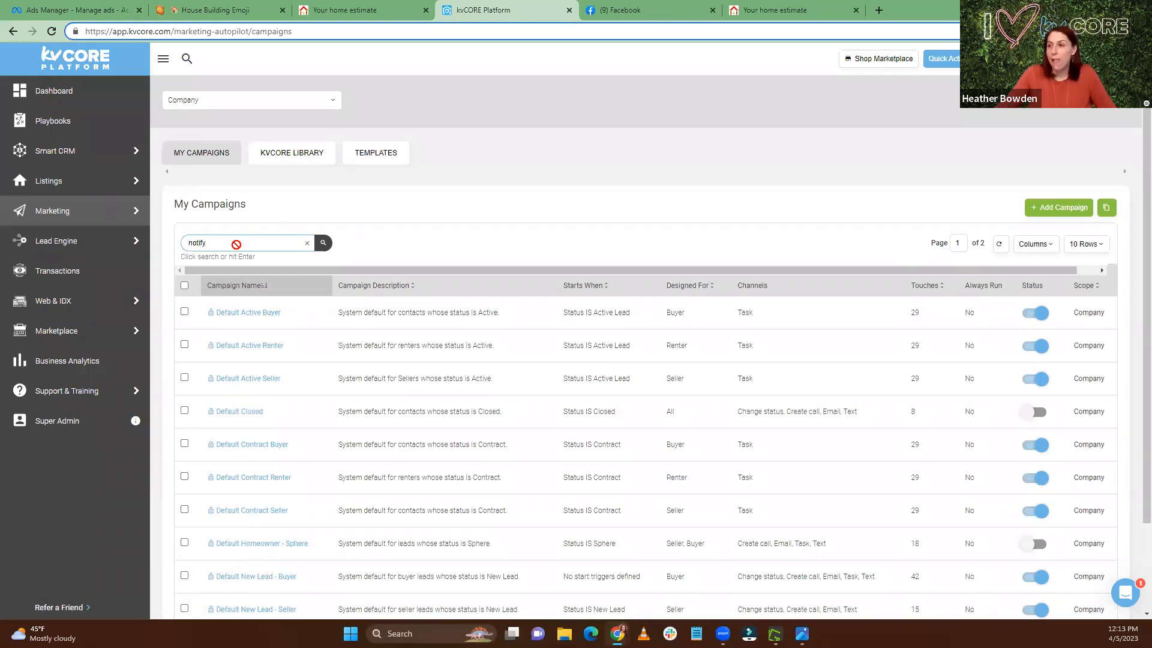
pyautogui.press('Return')
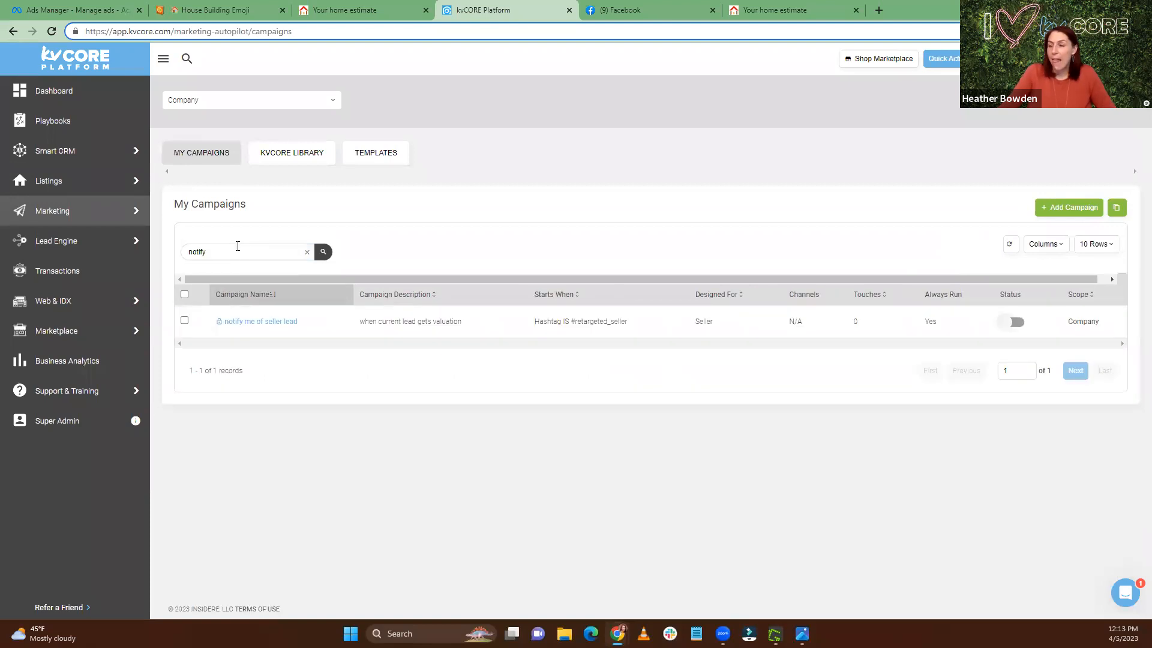
pyautogui.click(249, 322)
# Step: Add a Text/SMS action sent from System to Agent, with a new template named "new lead became seller"
pyautogui.click(1086, 303)
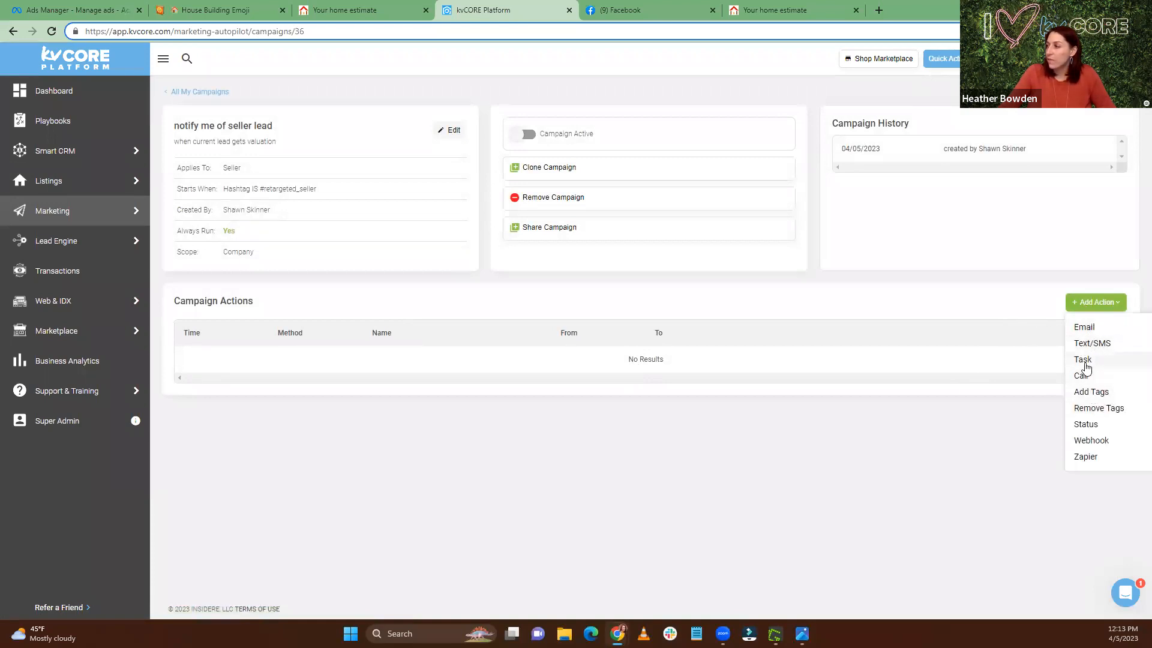
pyautogui.click(1087, 342)
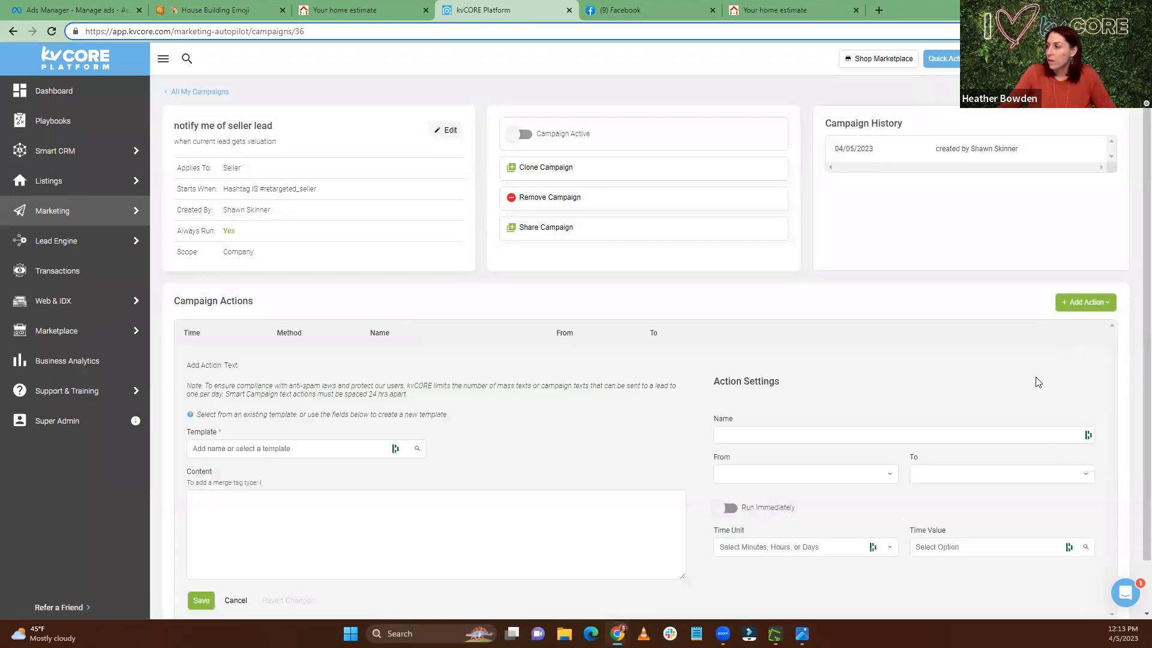
pyautogui.click(838, 473)
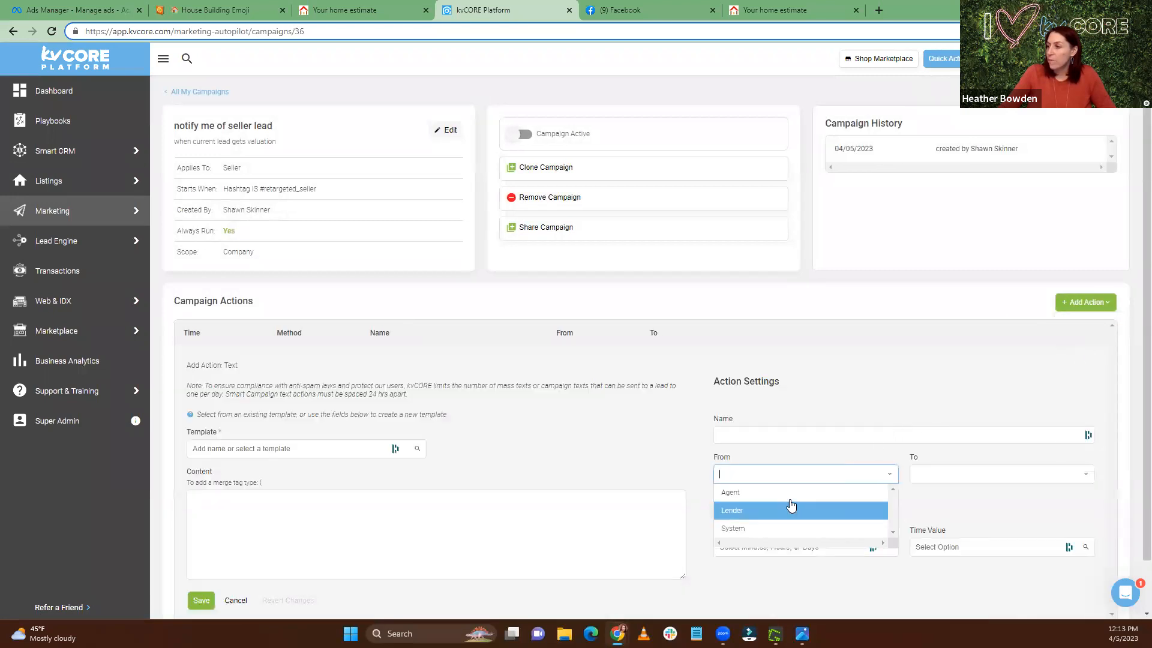
pyautogui.click(794, 527)
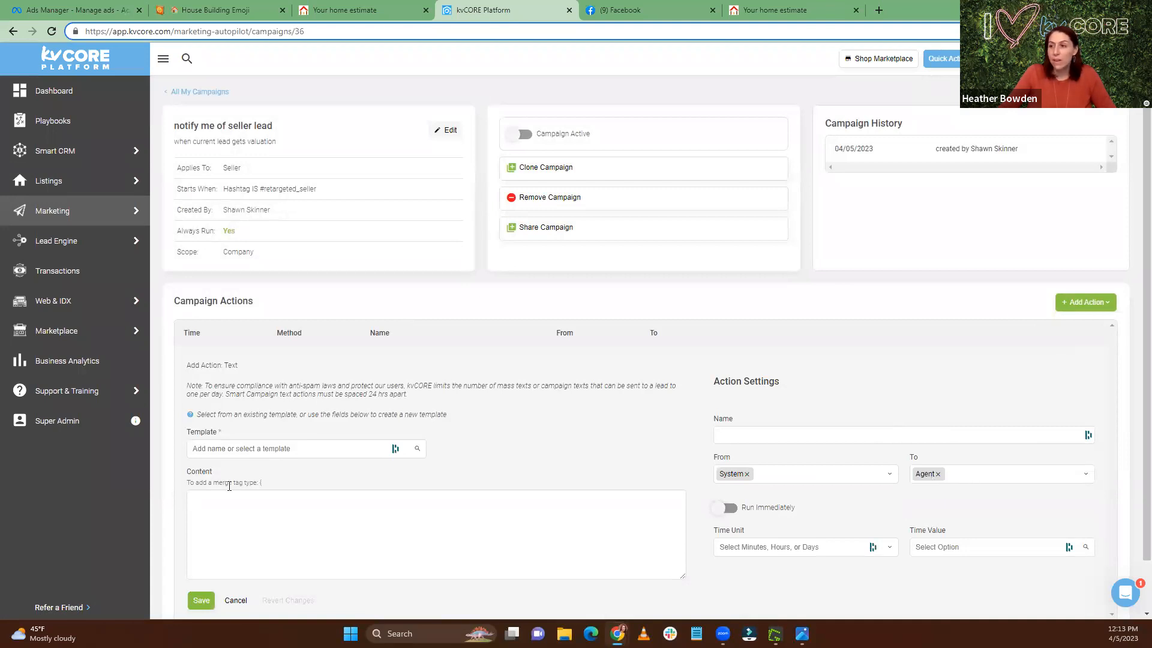
pyautogui.click(241, 449)
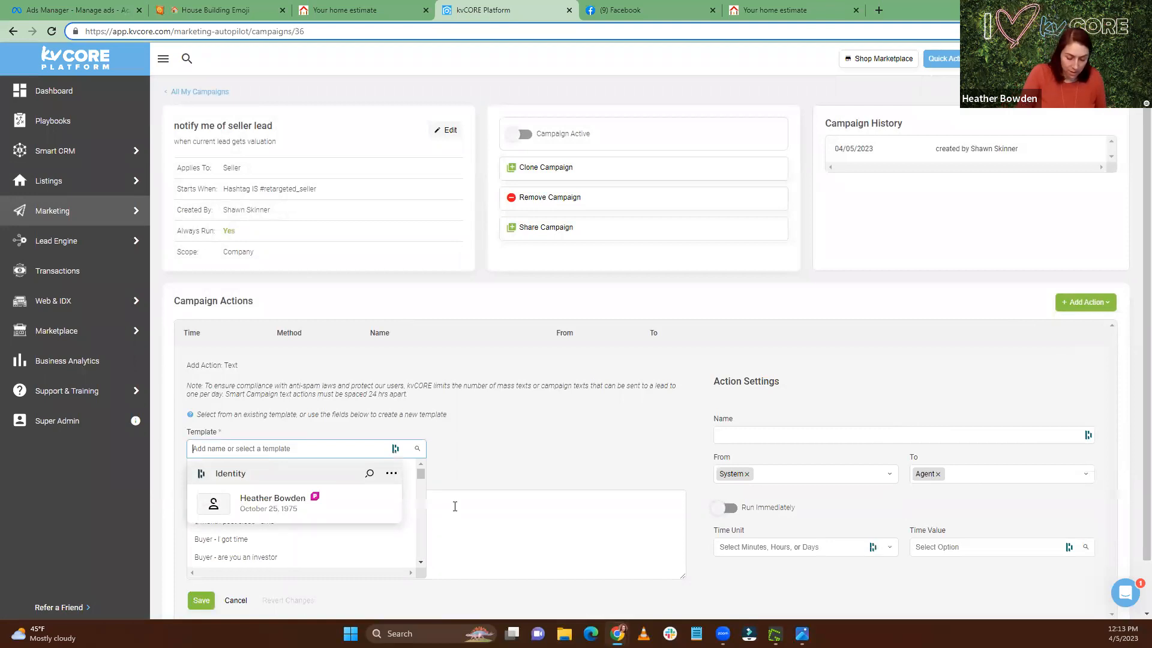
pyautogui.write('new lead')
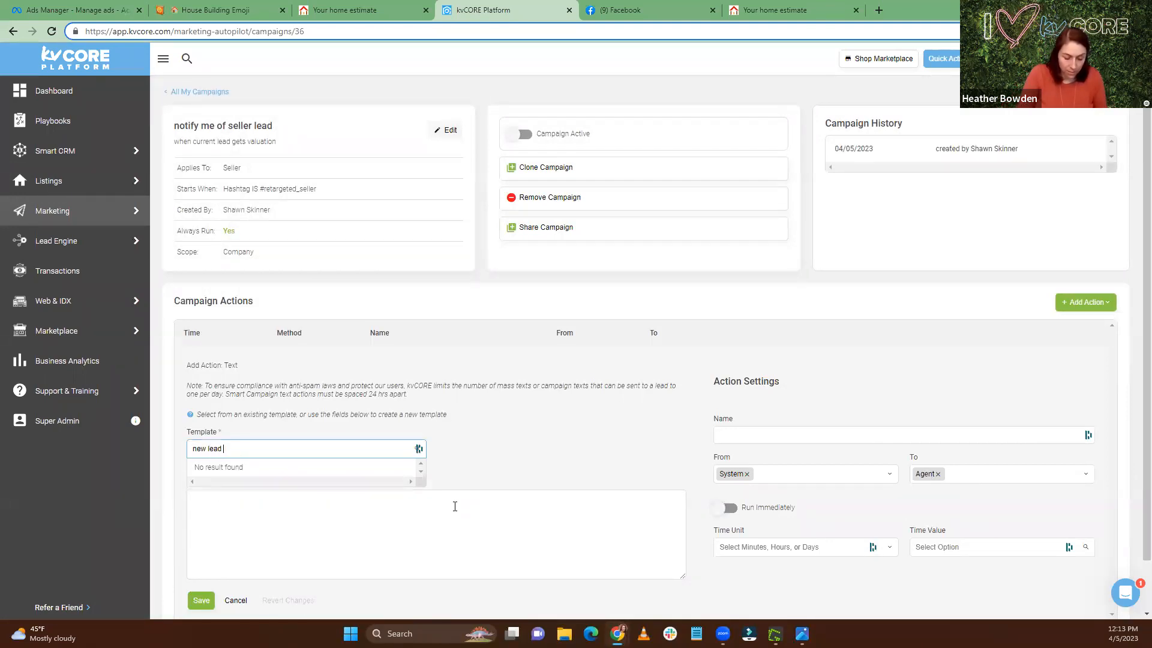
pyautogui.write(' became seller')
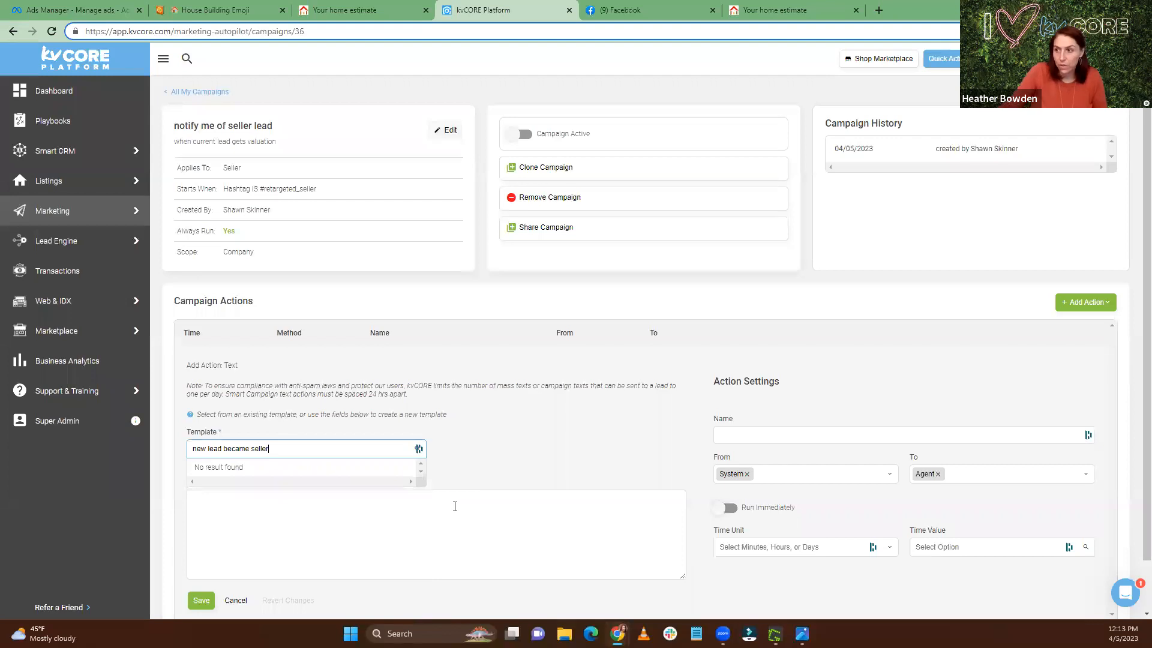
pyautogui.click(482, 442)
# Step: Write the text content as "{lead_first_name} just inquired about their home value. call them or send a nice CMA!", using the lead's first-name merge tag
pyautogui.click(347, 516)
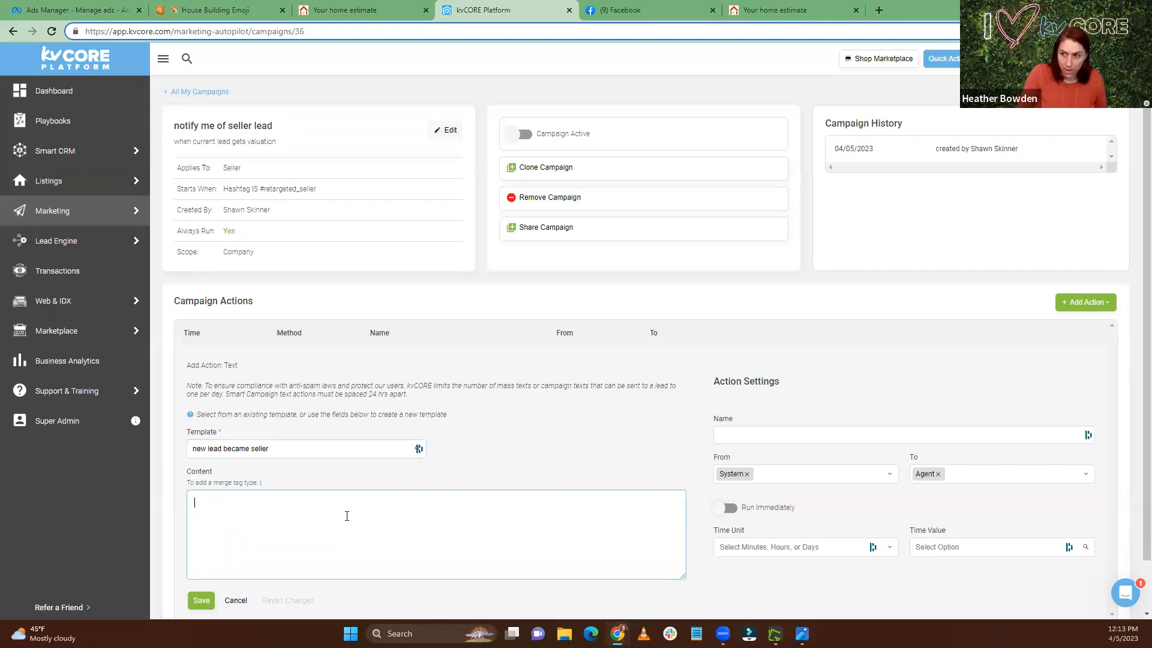
pyautogui.write('{')
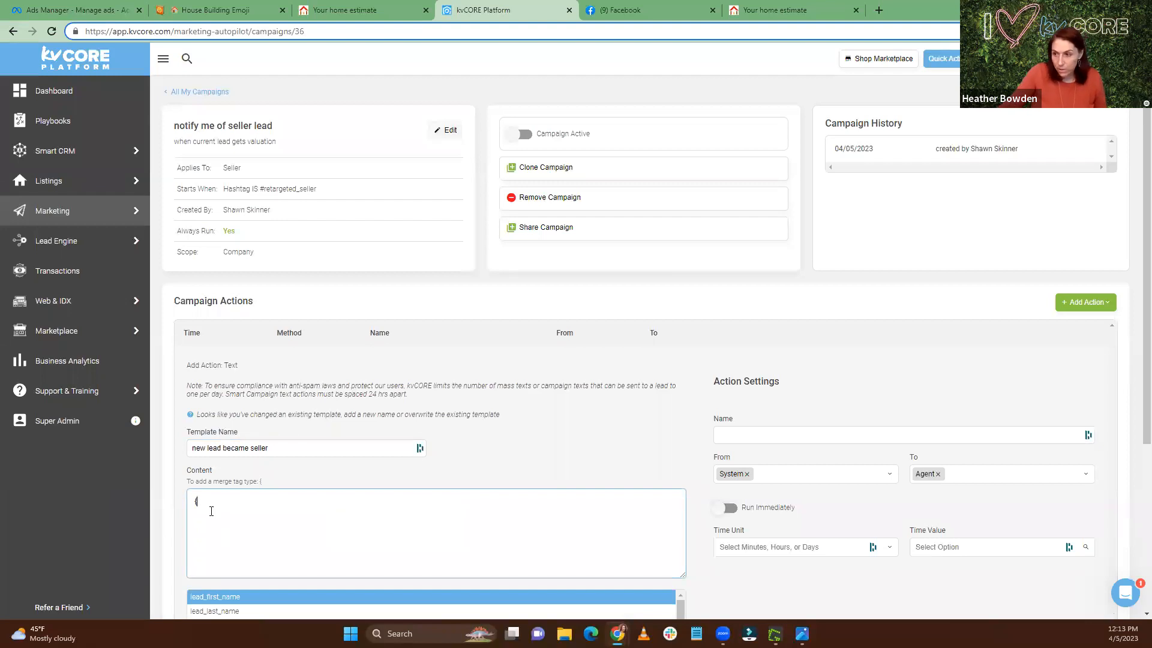
pyautogui.scroll(-2, 211, 511)
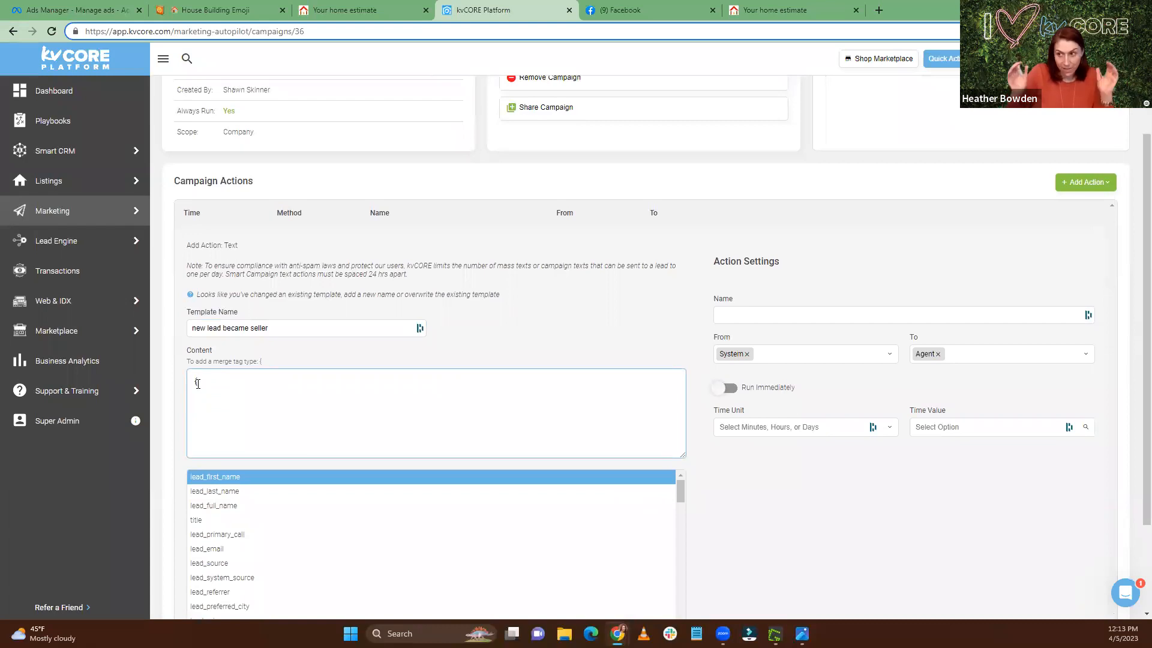
pyautogui.click(248, 477)
pyautogui.click(269, 447)
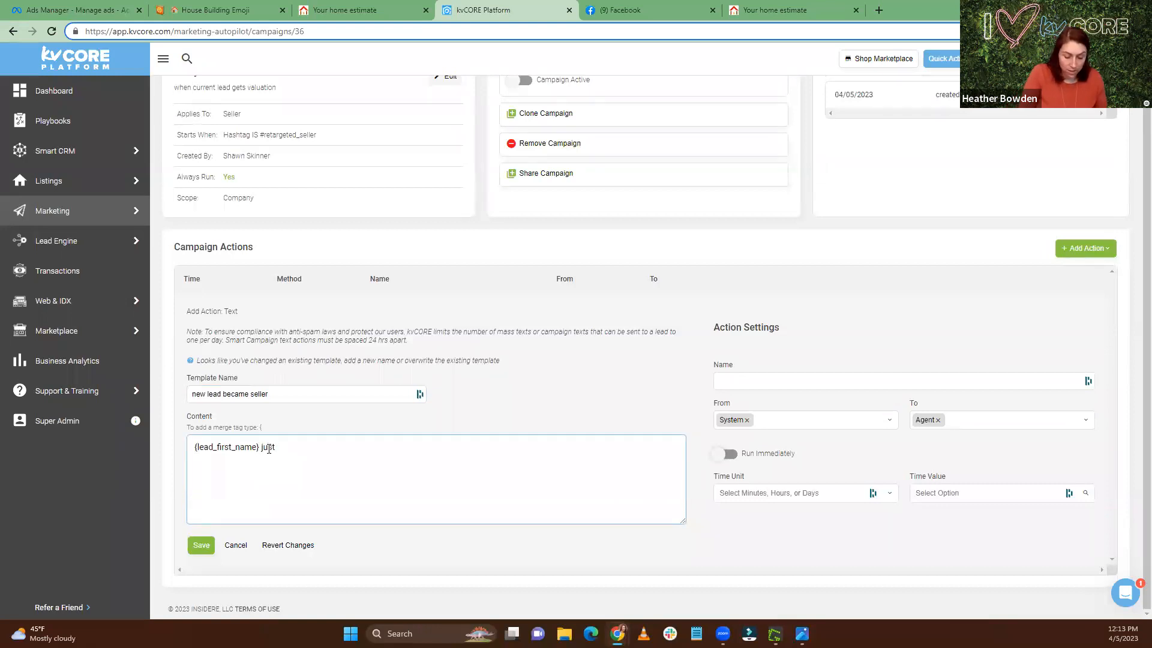
pyautogui.write('just inquired a')
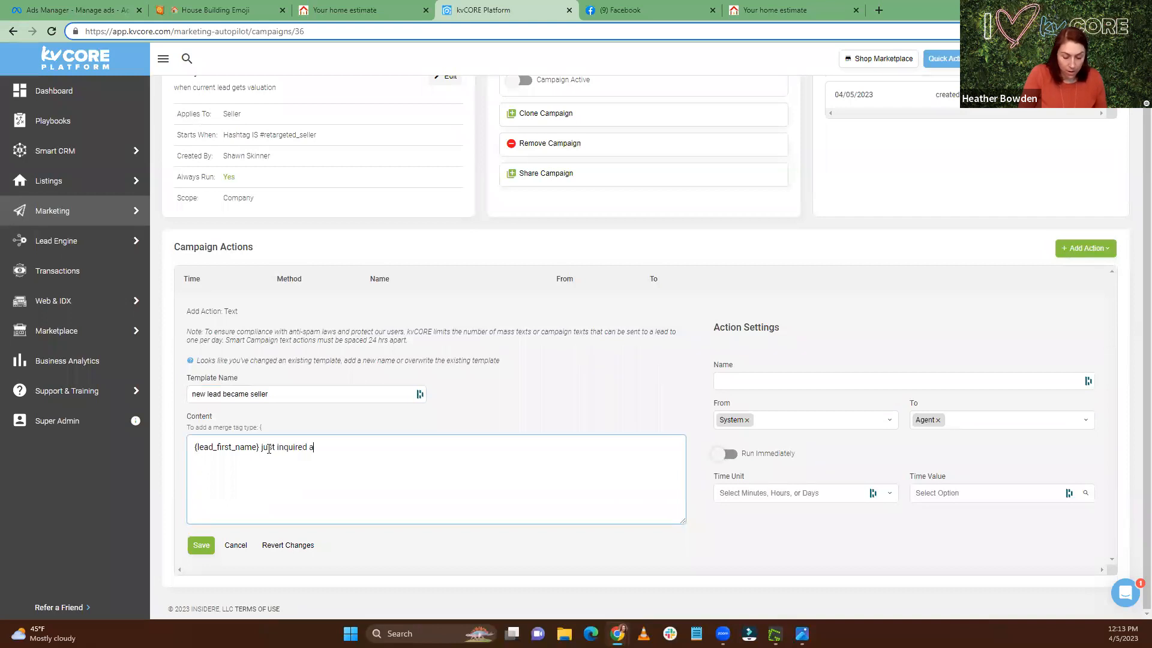
pyautogui.write('bout their home value')
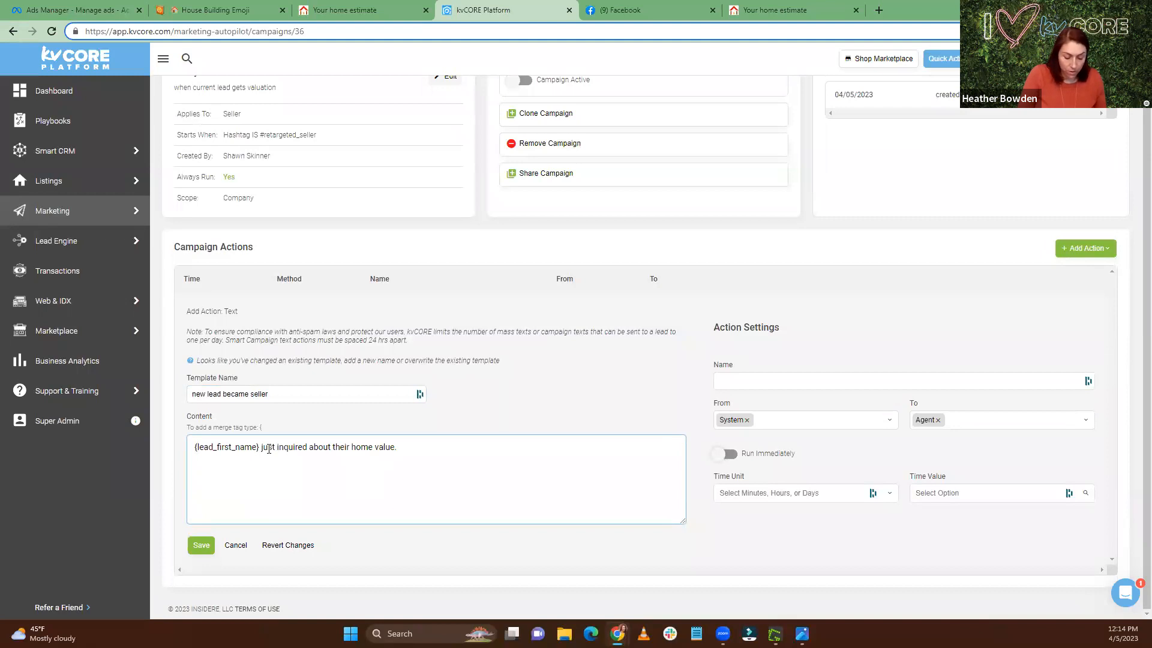
pyautogui.write('. call them or send a nice CMA!')
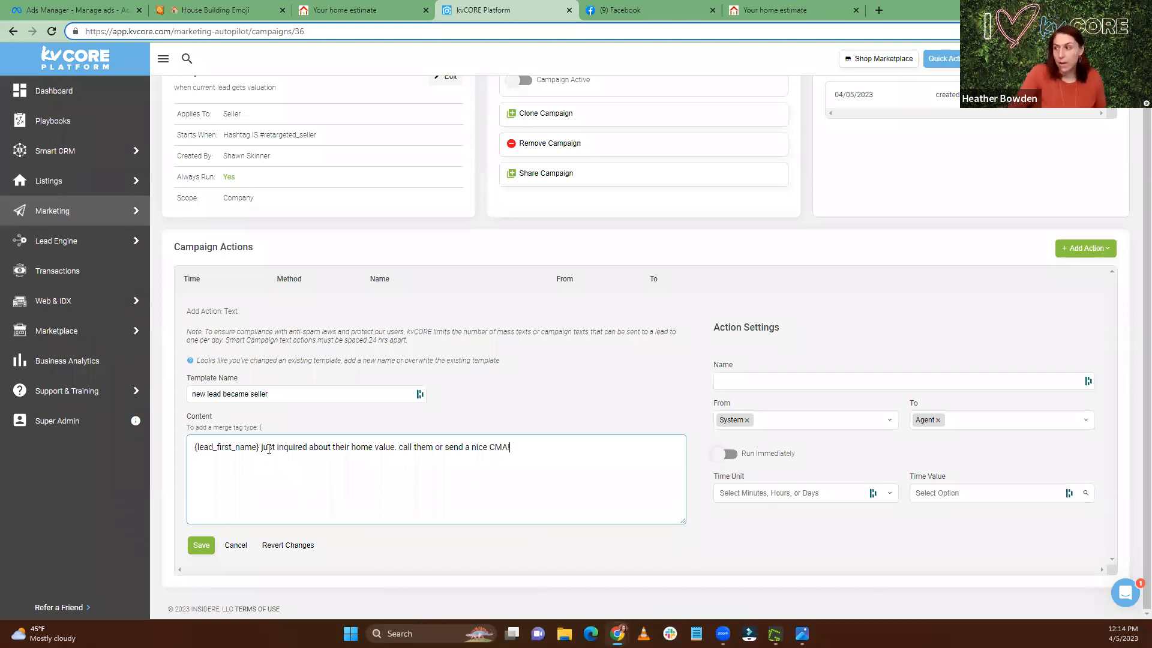
# Step: Set the text action to run immediately, name it "warm seller notification", and save it
pyautogui.click(733, 456)
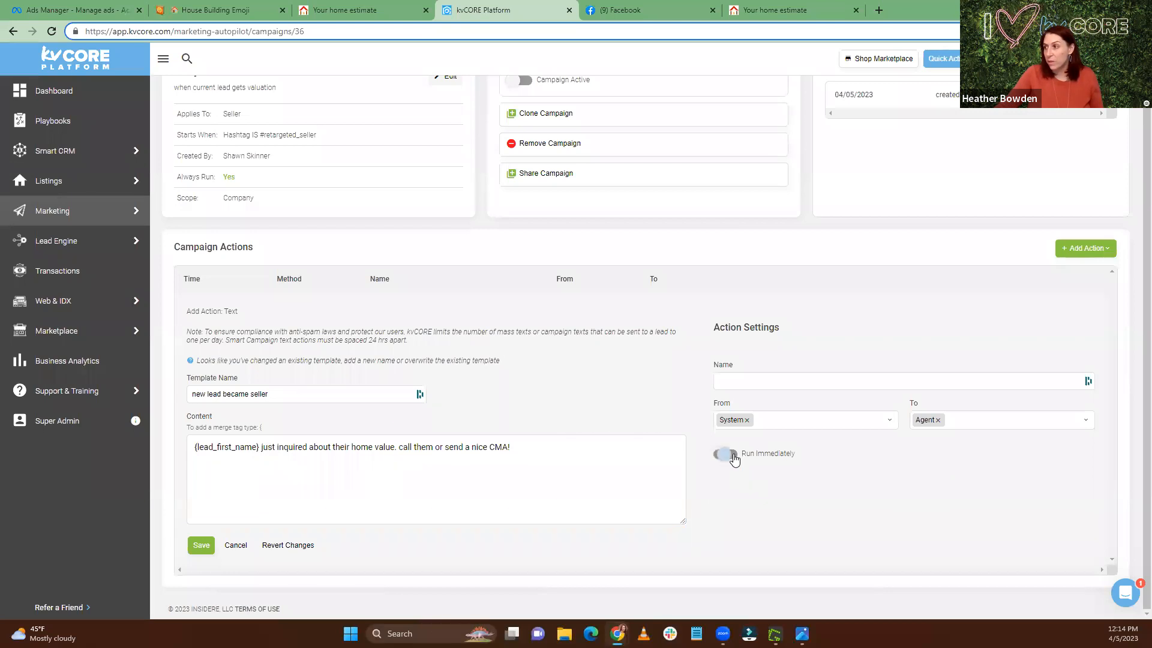
pyautogui.click(788, 383)
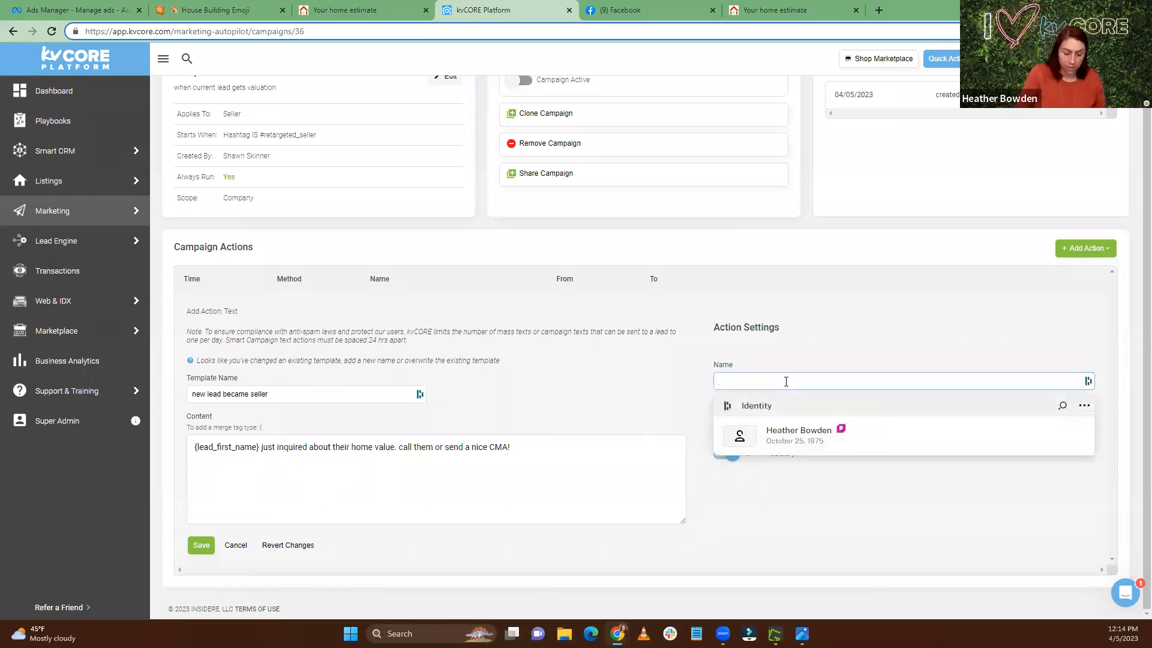
pyautogui.write('warm seller notification')
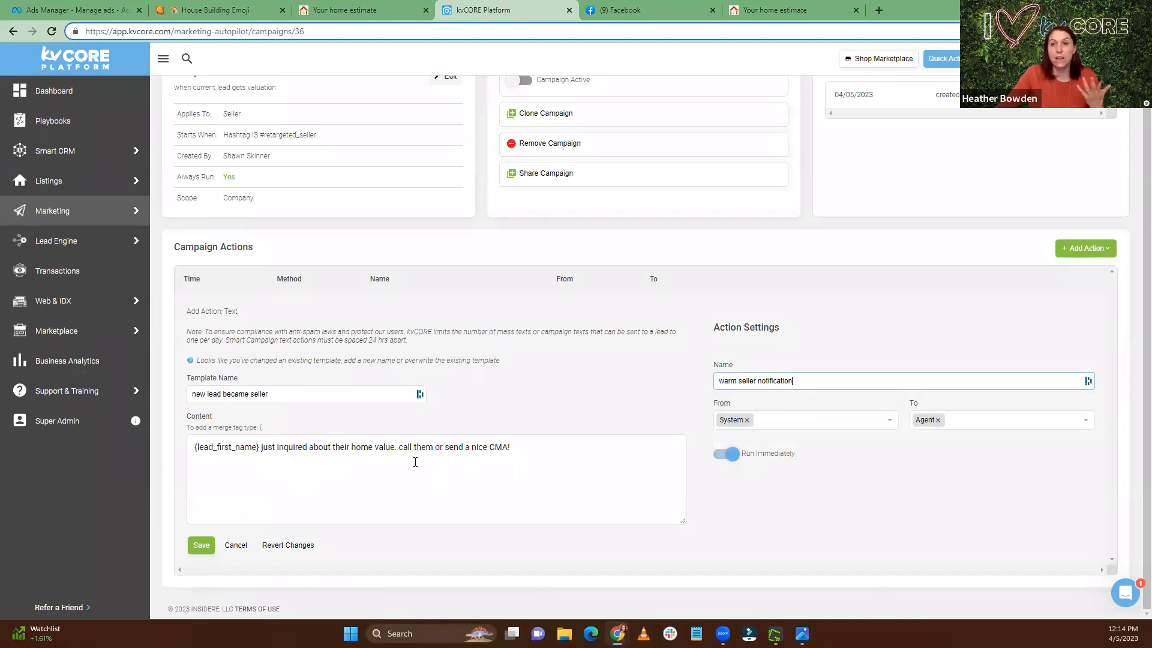
pyautogui.click(199, 551)
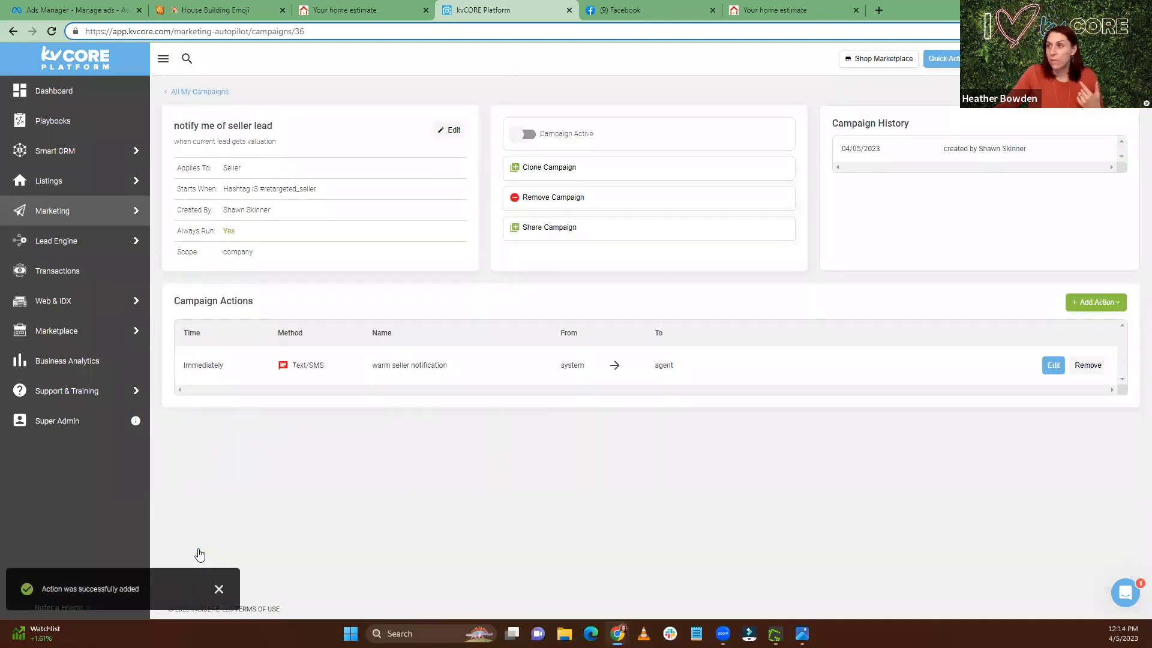
# Step: Activate the seller lead notification campaign
pyautogui.click(528, 134)
pyautogui.click(544, 311)
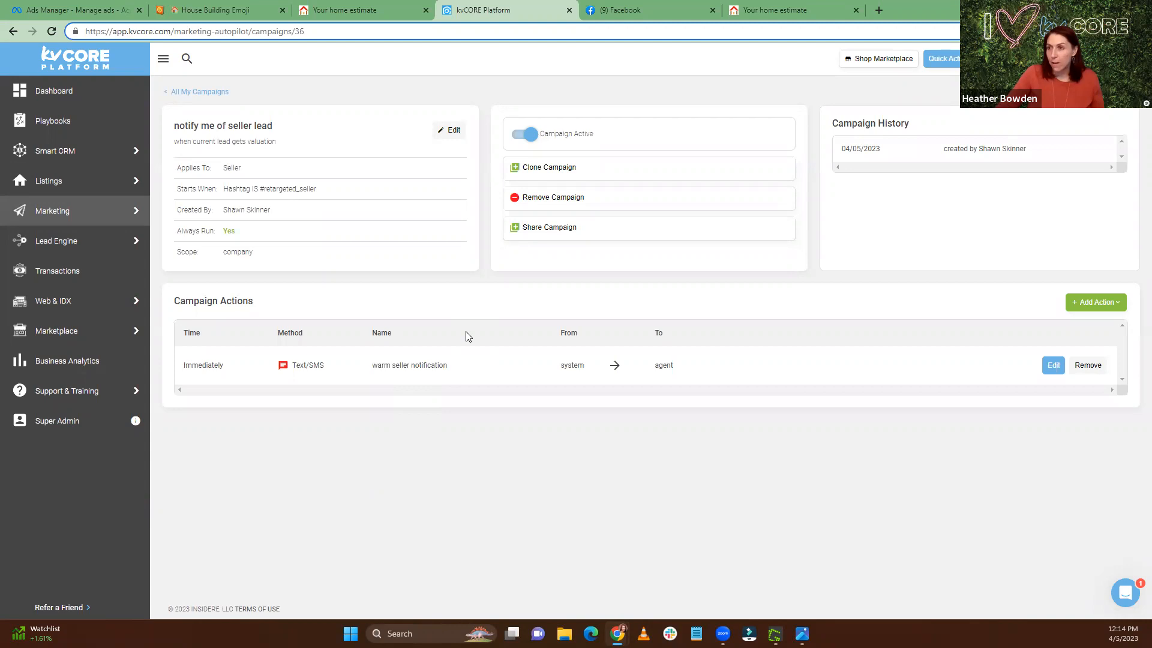
pyautogui.moveTo(96, 216)
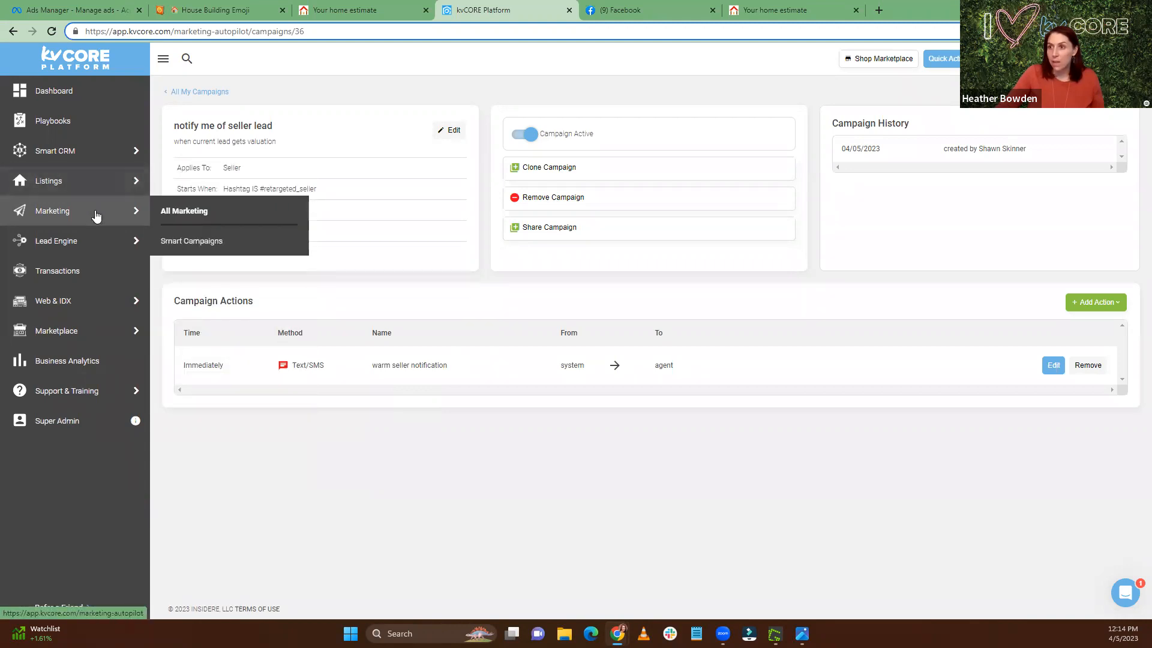
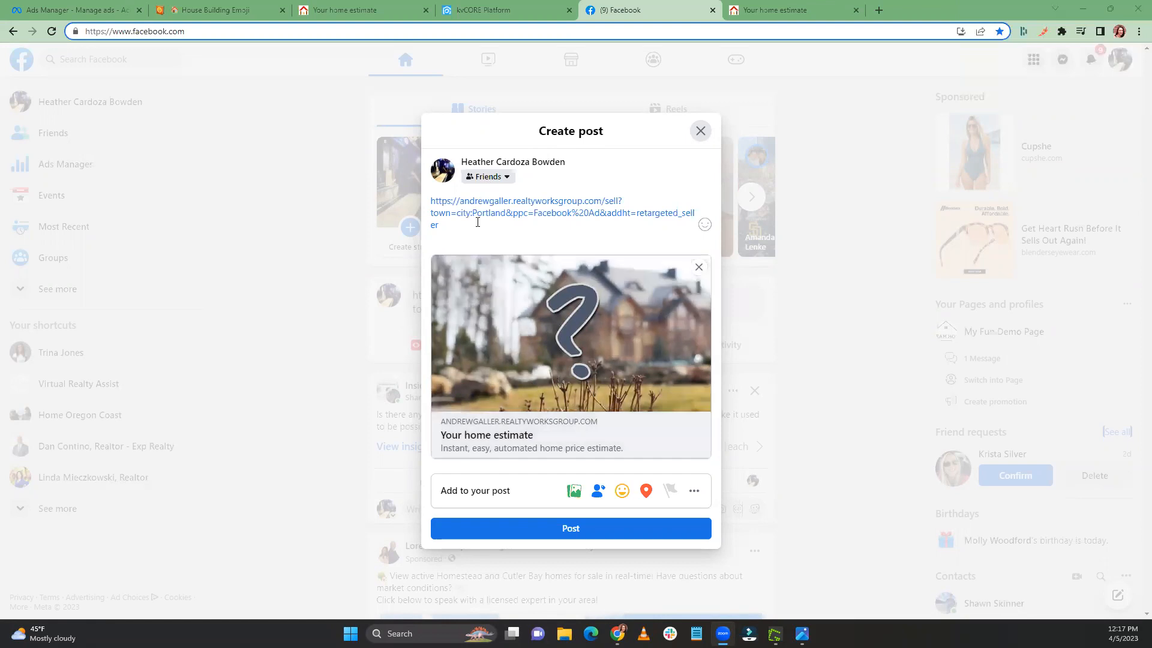
# Step: Review the New Traffic Ad's setup in Ads Manager, including its media, call to action and destination website
pyautogui.click(78, 10)
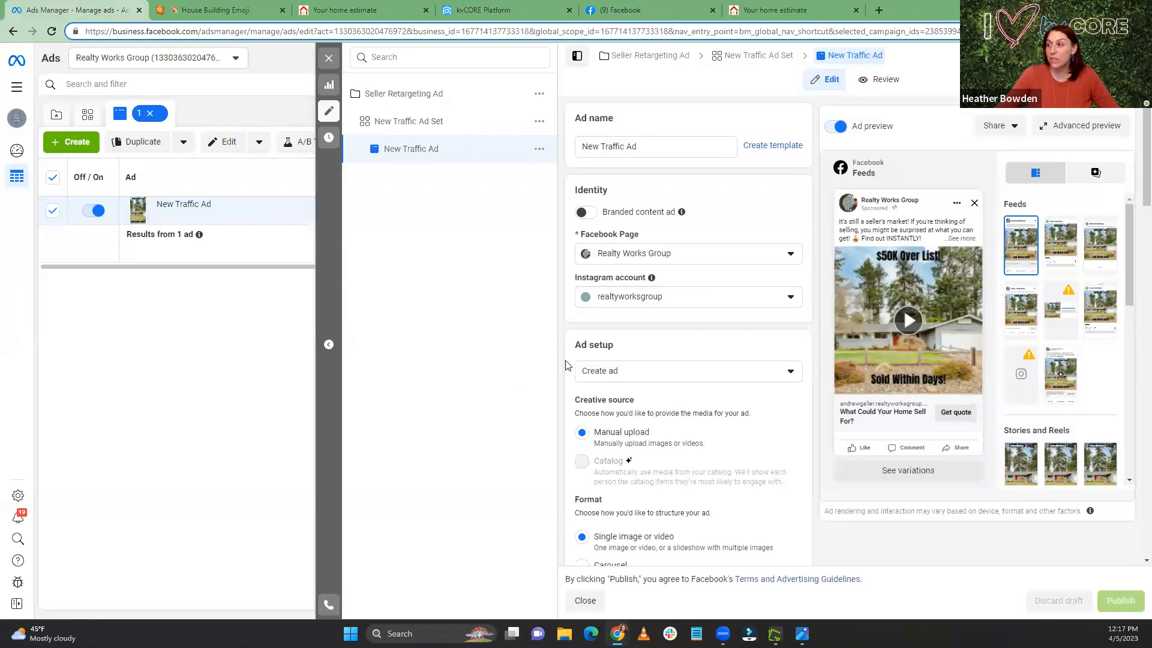
pyautogui.scroll(-4, 736, 354)
pyautogui.scroll(4, 736, 352)
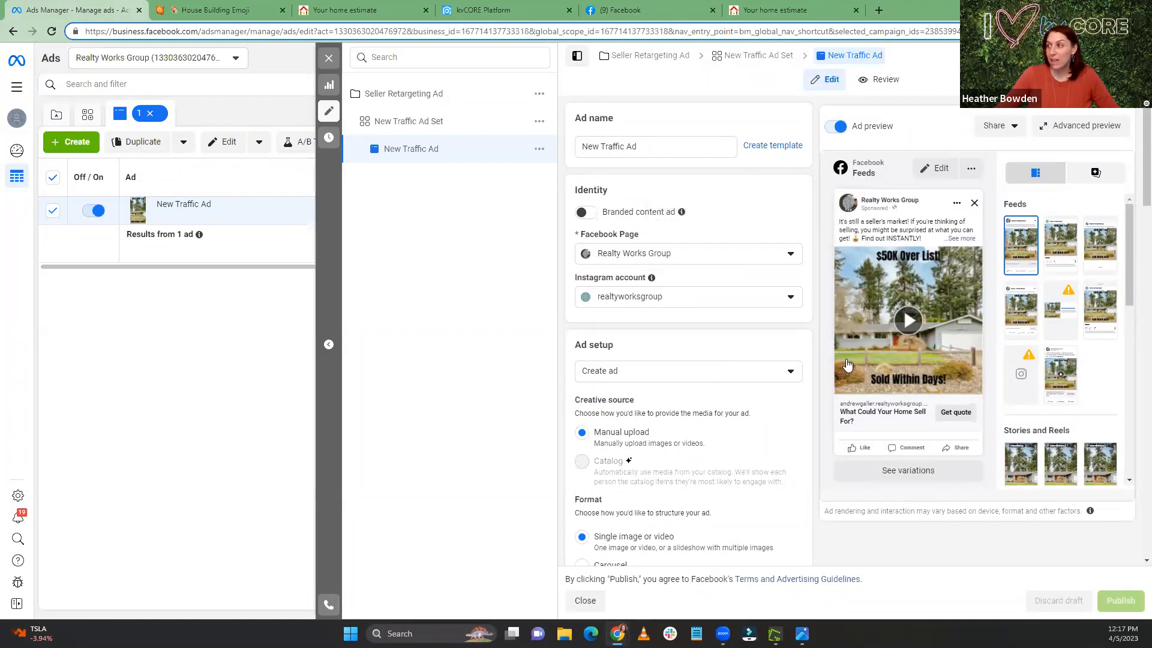
pyautogui.scroll(-6, 672, 378)
pyautogui.scroll(-9, 675, 387)
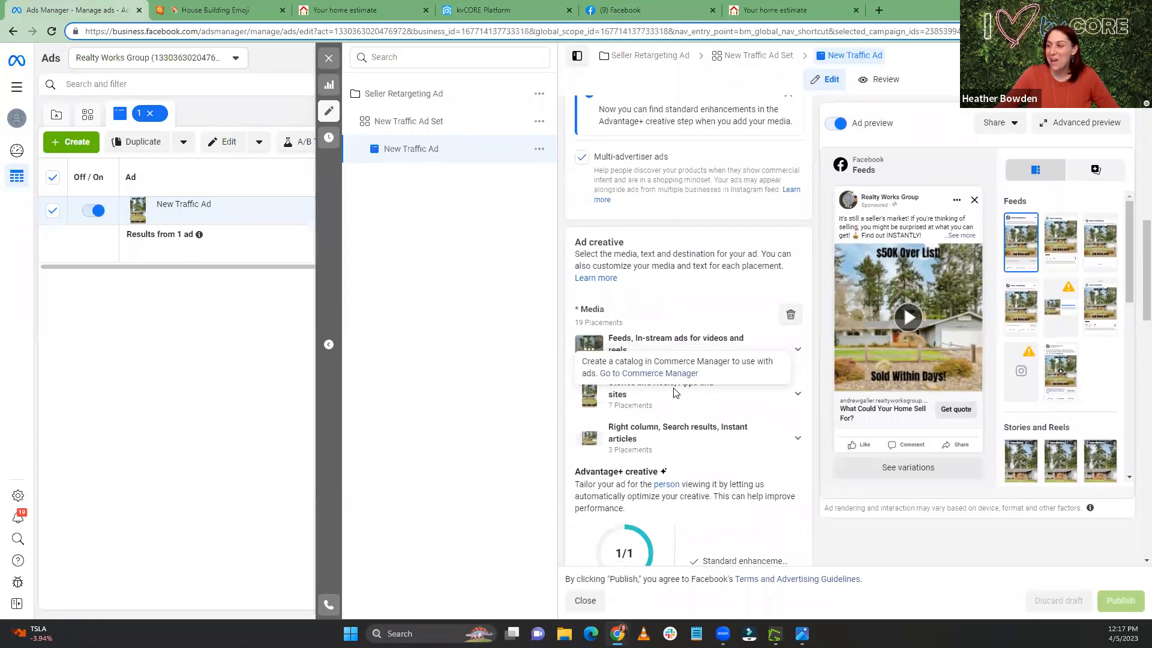
pyautogui.scroll(-7, 645, 354)
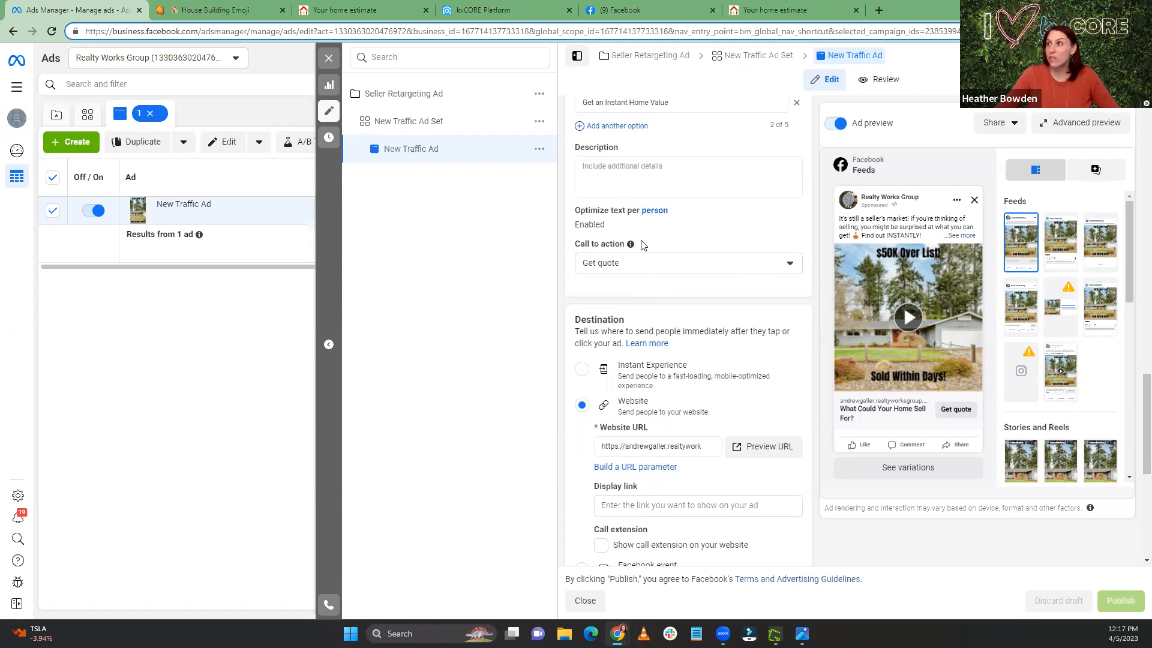
pyautogui.click(480, 8)
# Step: Remove the link preview from the Facebook post draft and attach 1.png through 4.png from the "Sold With Multiple Offers!" folder
pyautogui.click(585, 9)
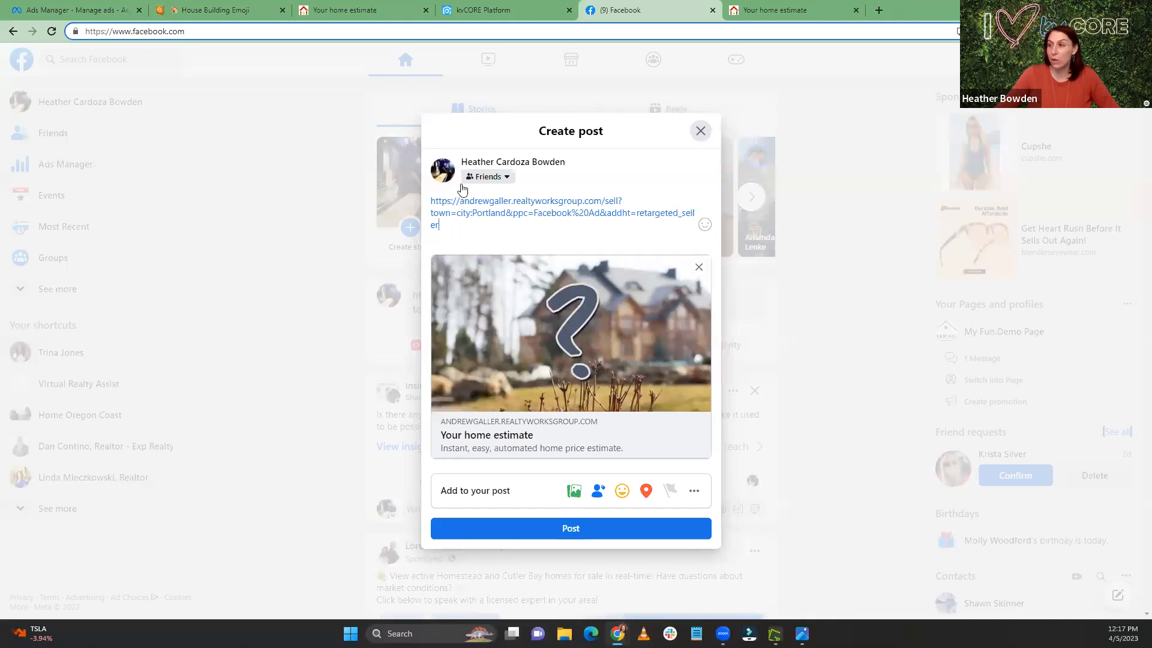
pyautogui.click(698, 267)
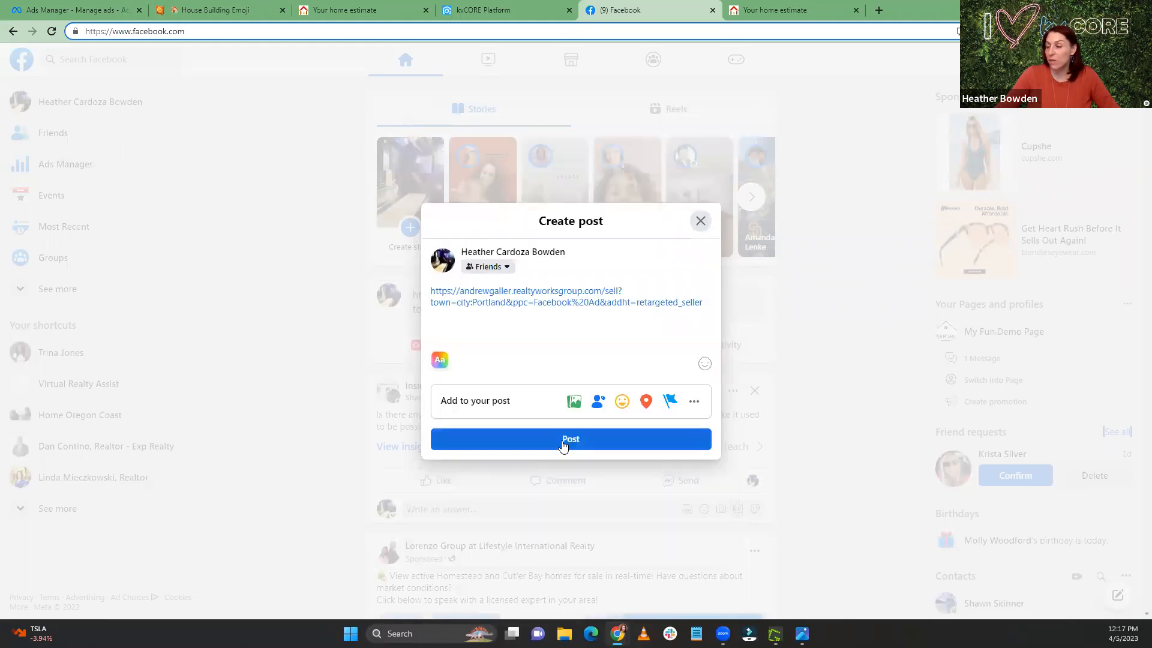
pyautogui.click(573, 403)
pyautogui.click(571, 343)
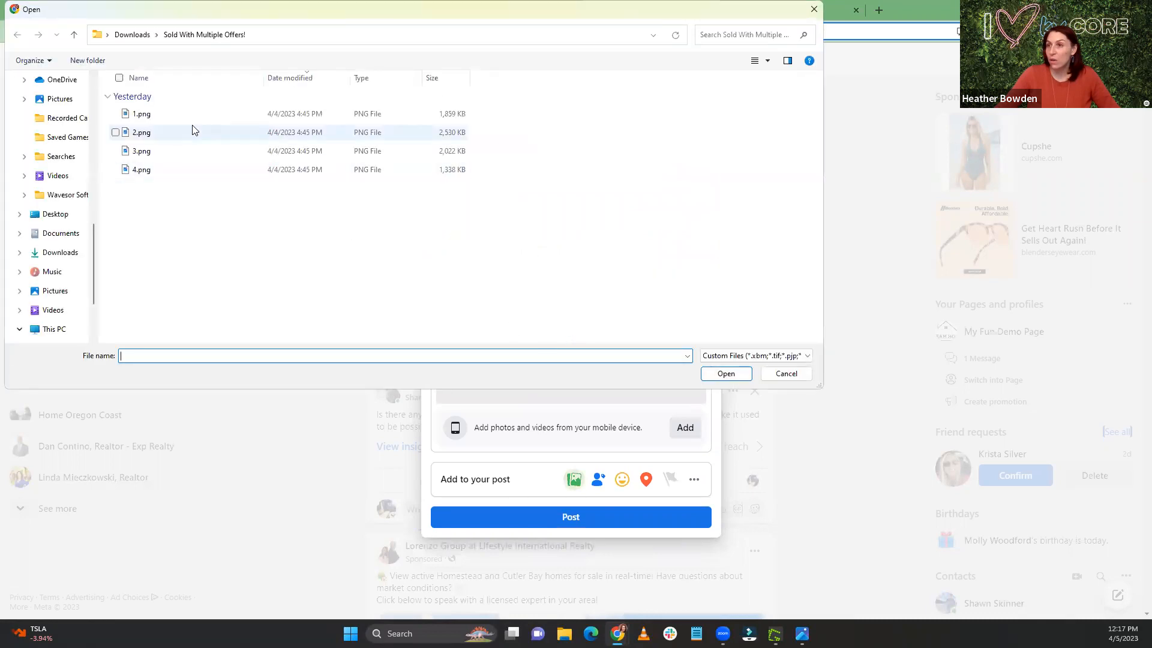
pyautogui.click(168, 114)
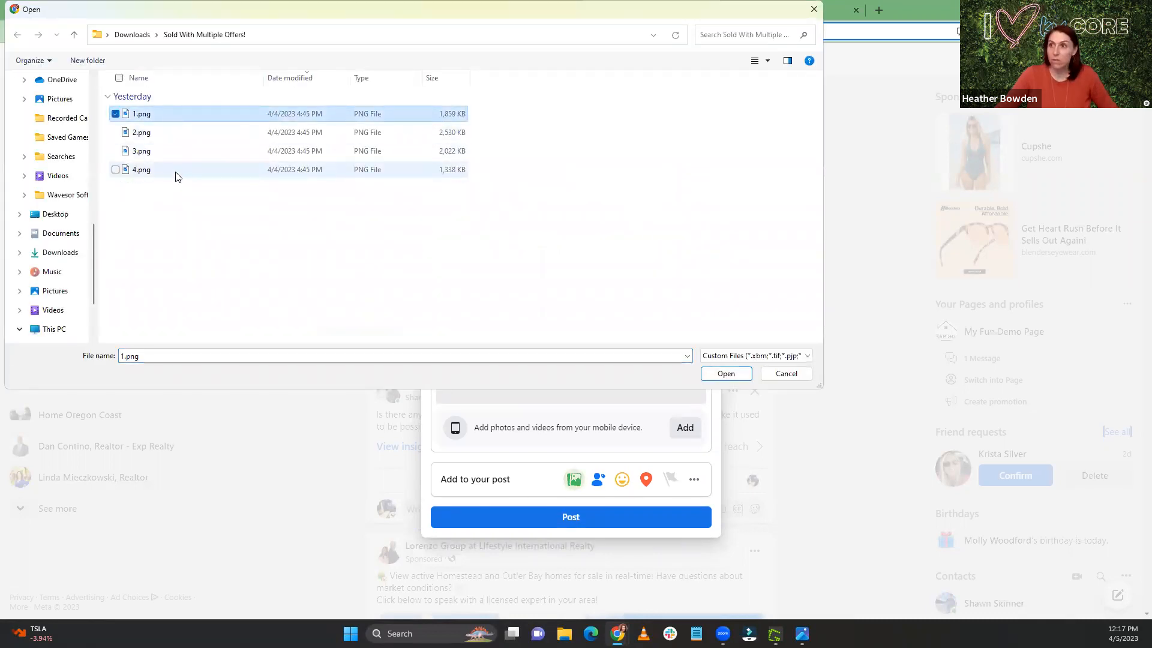
pyautogui.keyDown('shift'); pyautogui.click(176, 171); pyautogui.keyUp('shift')
pyautogui.click(725, 374)
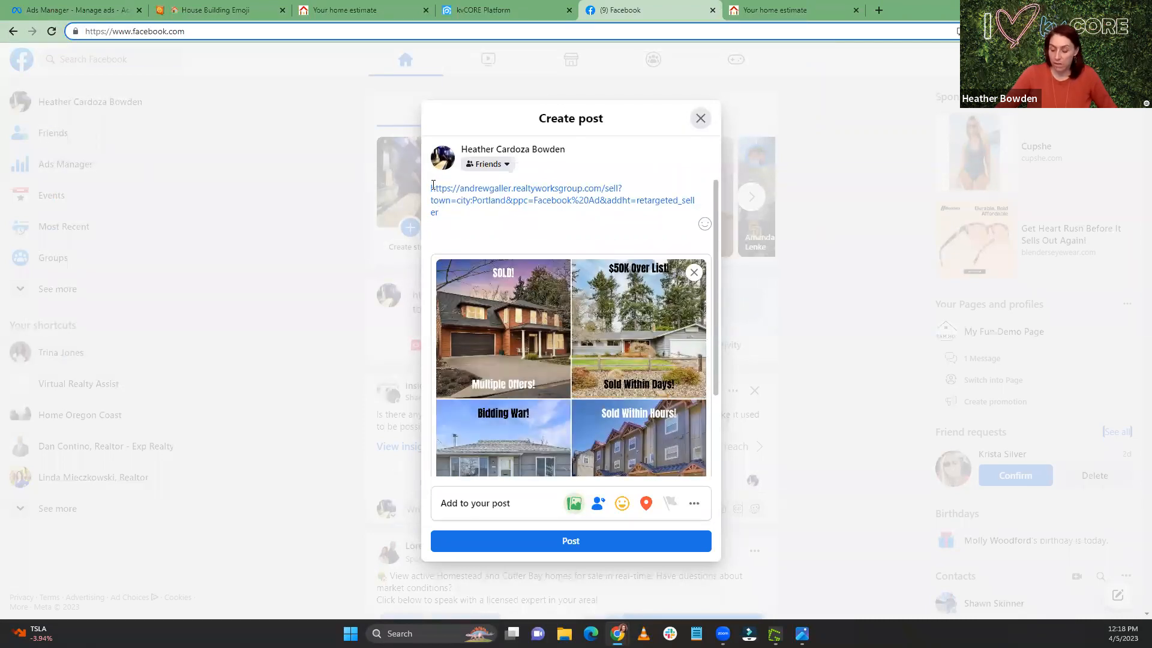
# Step: Replace the link in the post text with "These recently sold.." and start a new line beneath it
pyautogui.press('Return')
pyautogui.press('Return')
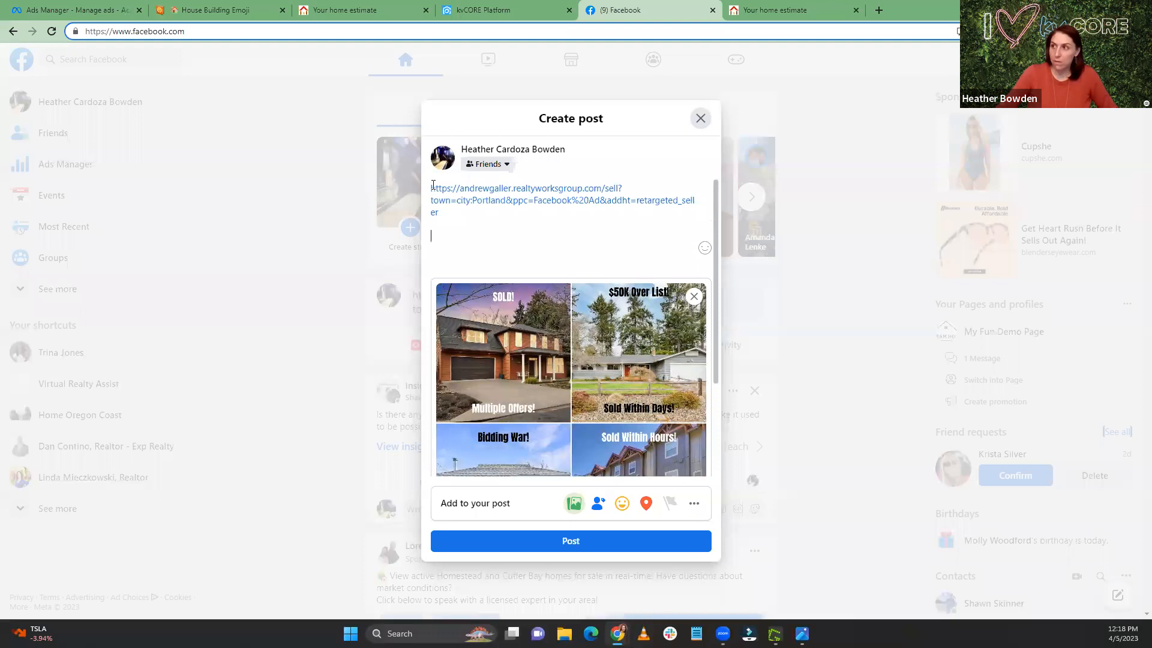
pyautogui.moveTo(437, 212); pyautogui.dragTo(418, 165)
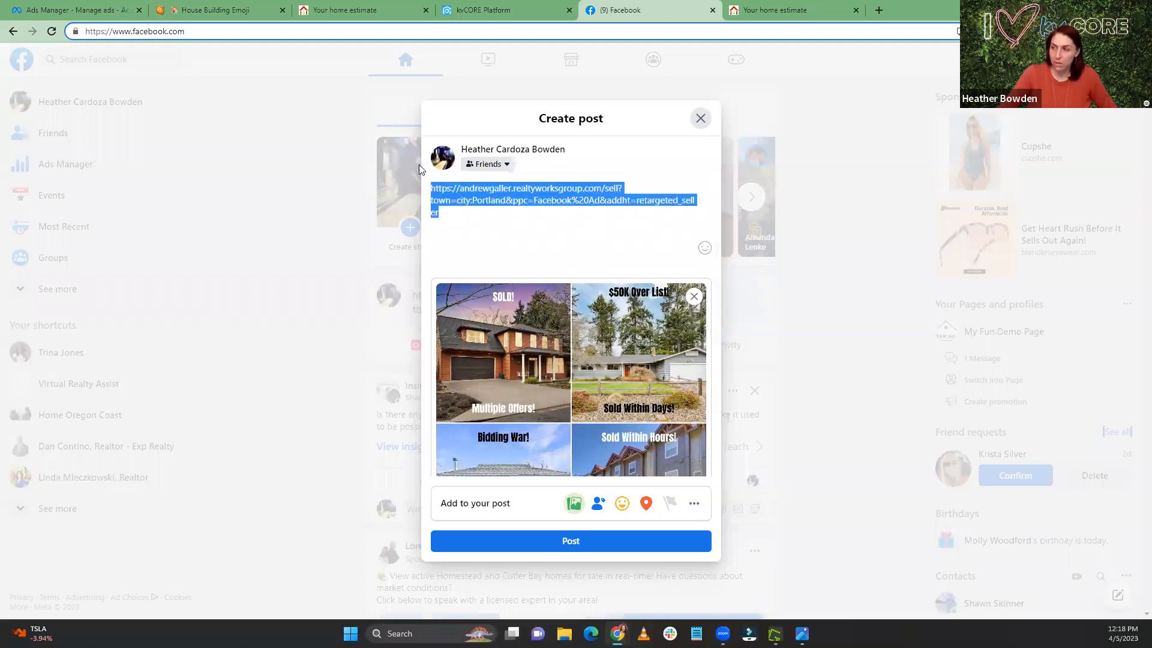
pyautogui.press('BackSpace')
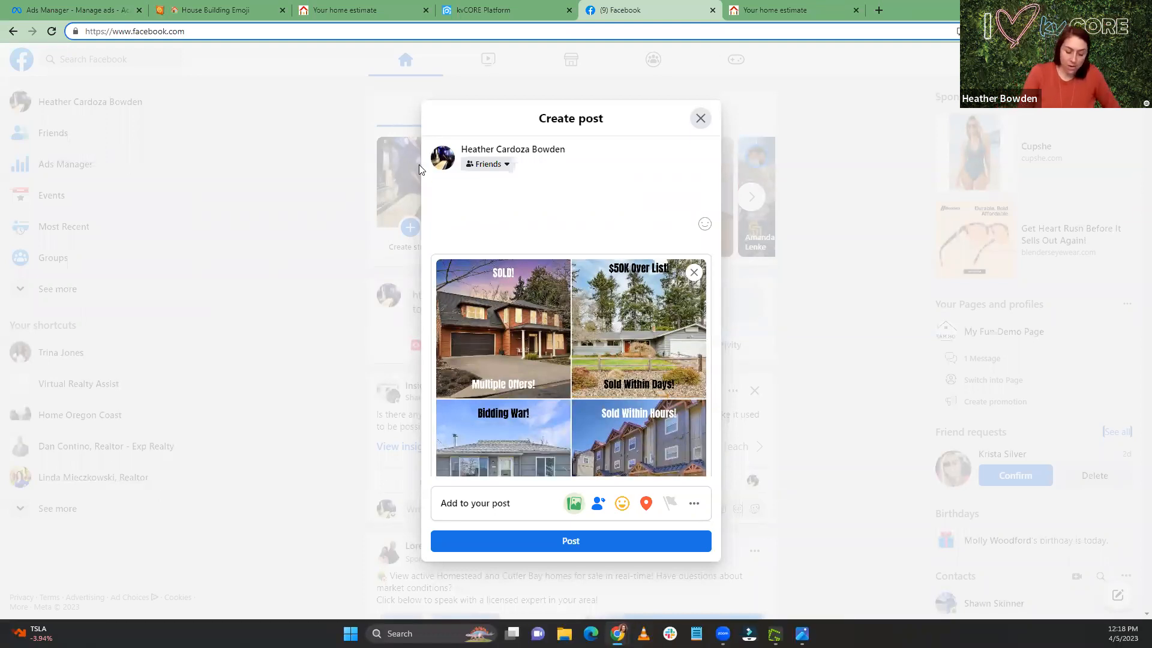
pyautogui.write('The')
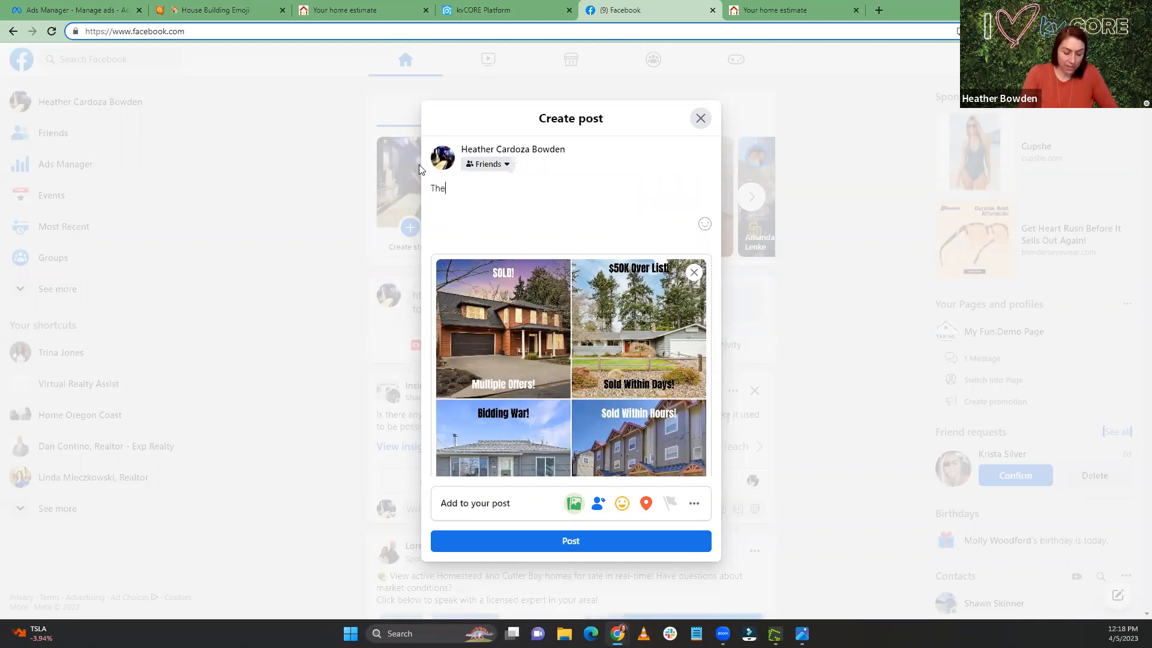
pyautogui.write('se recently sole...')
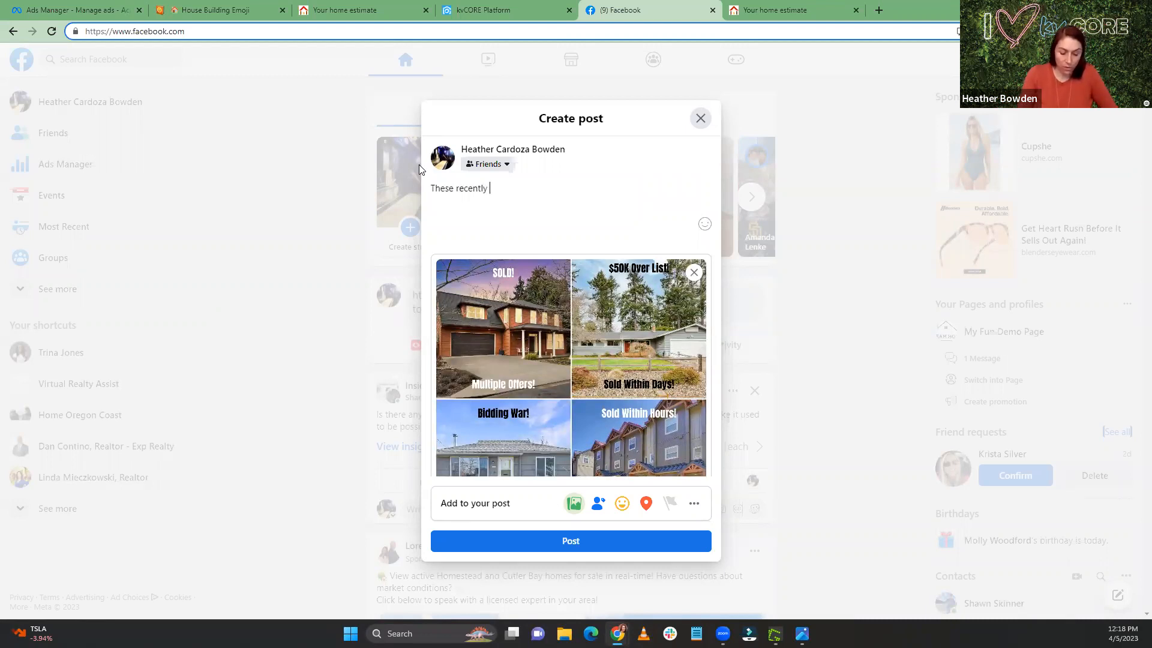
pyautogui.press('BackSpace')
pyautogui.press('BackSpace')
pyautogui.press('BackSpace')
pyautogui.press('BackSpace')
pyautogui.write('d..')
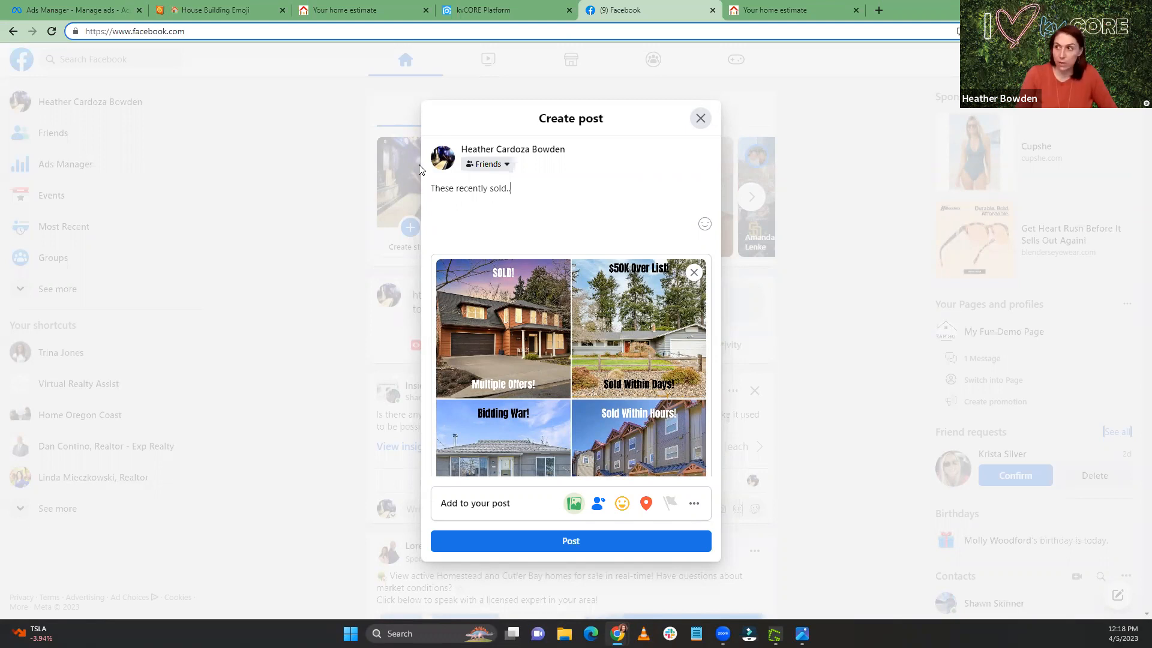
pyautogui.press('Return')
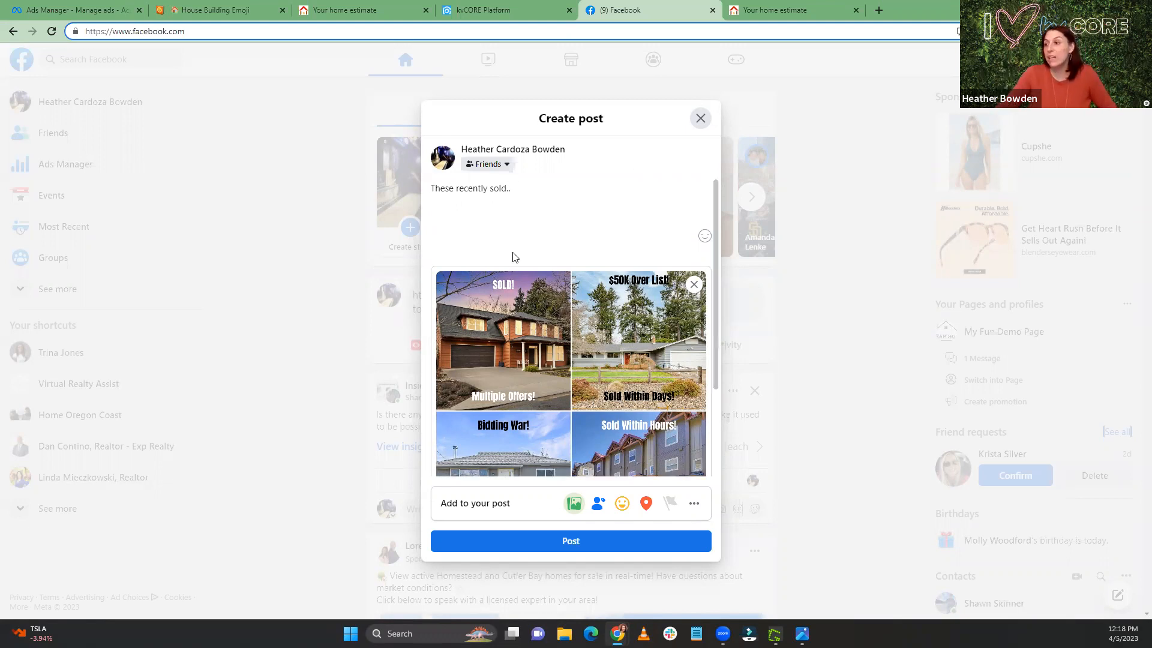
pyautogui.moveTo(548, 380)
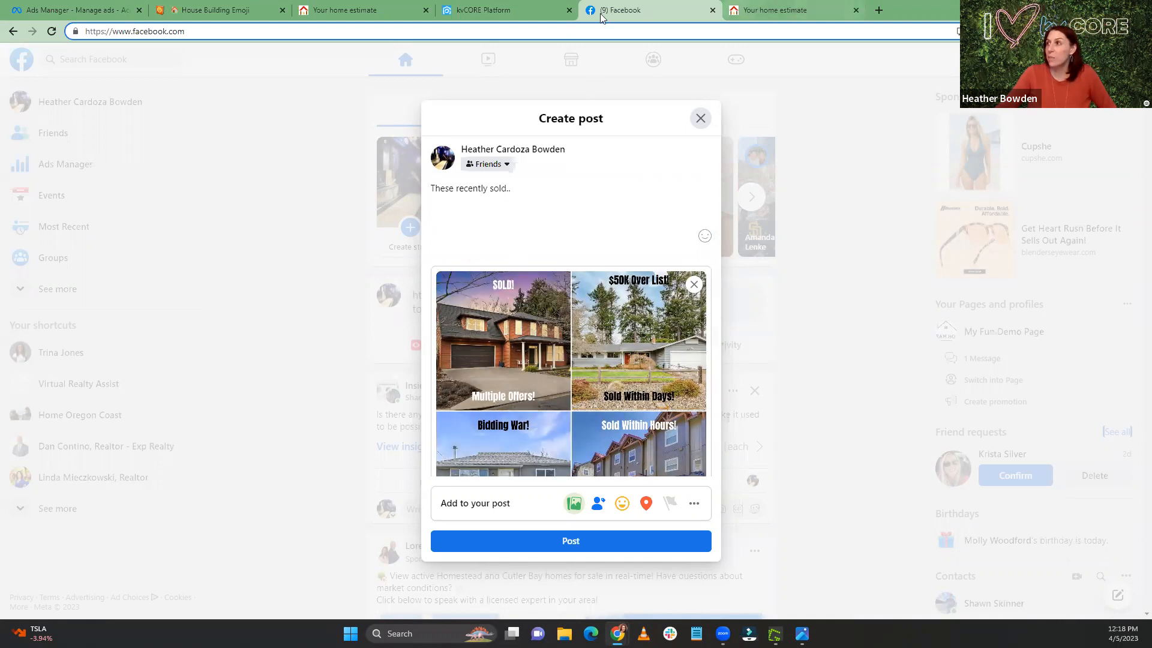
# Step: Paste the Portland home-valuation page link carrying the retargeted_seller hashtag beneath the post text and look over the draft
pyautogui.click(497, 11)
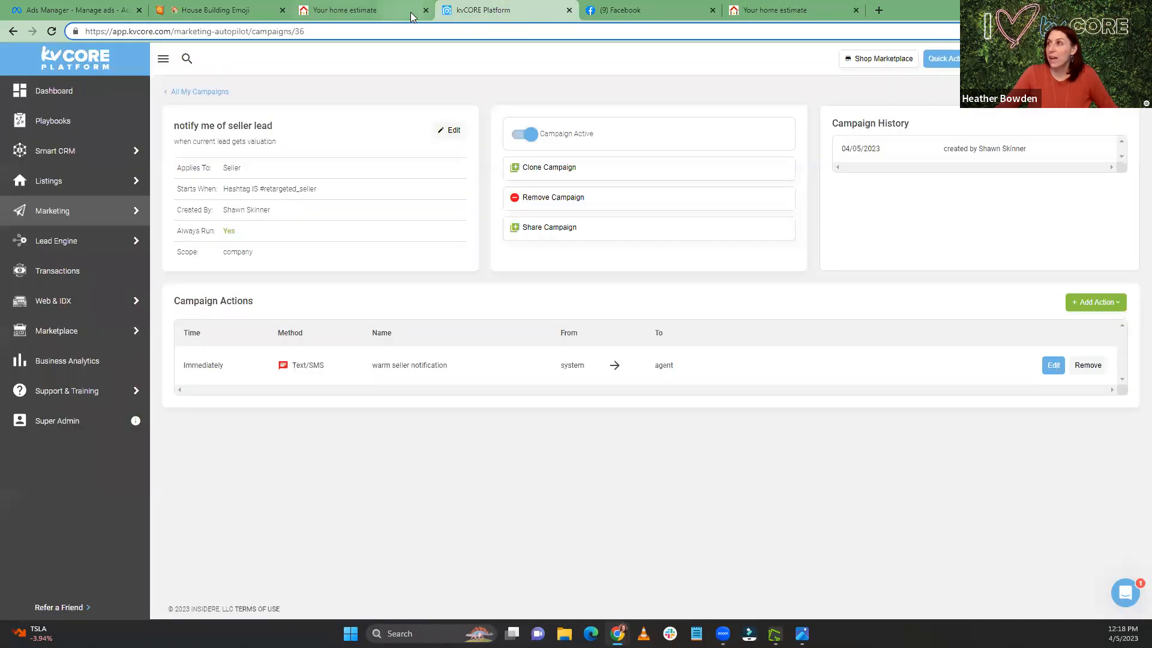
pyautogui.click(780, 11)
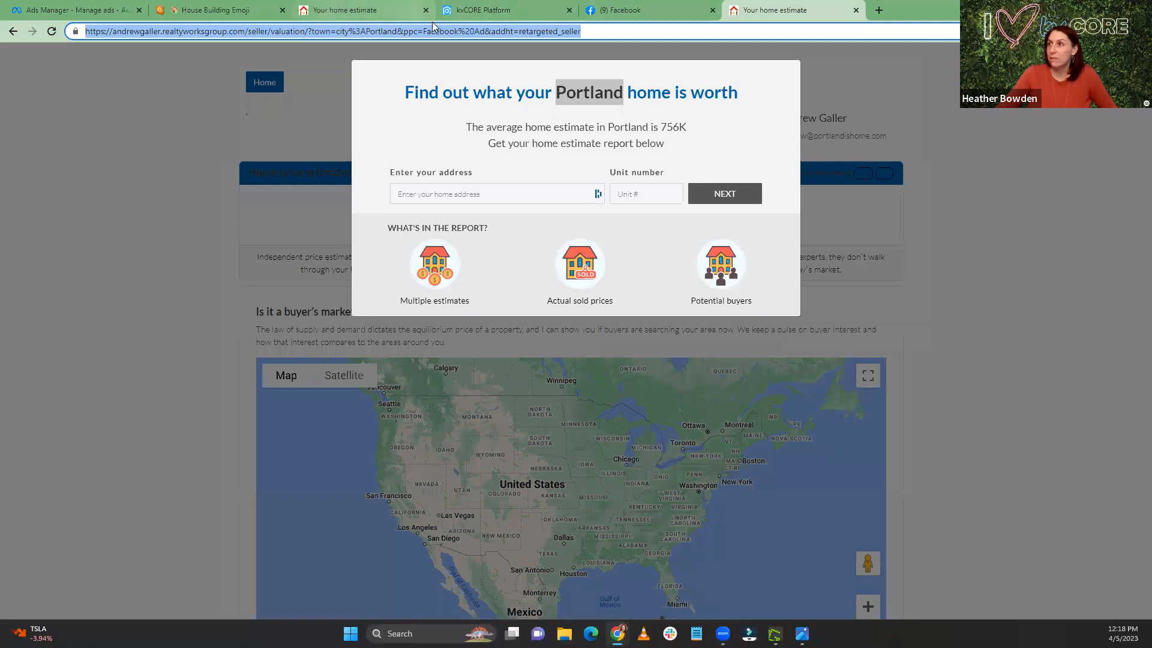
pyautogui.click(393, 10)
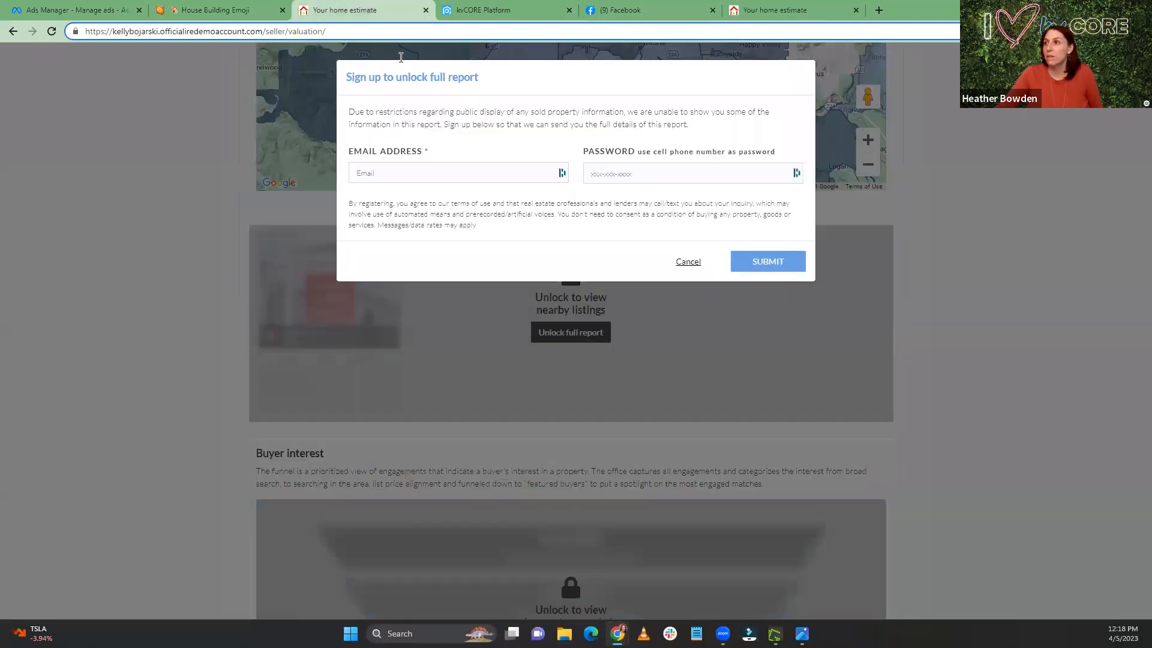
pyautogui.click(490, 8)
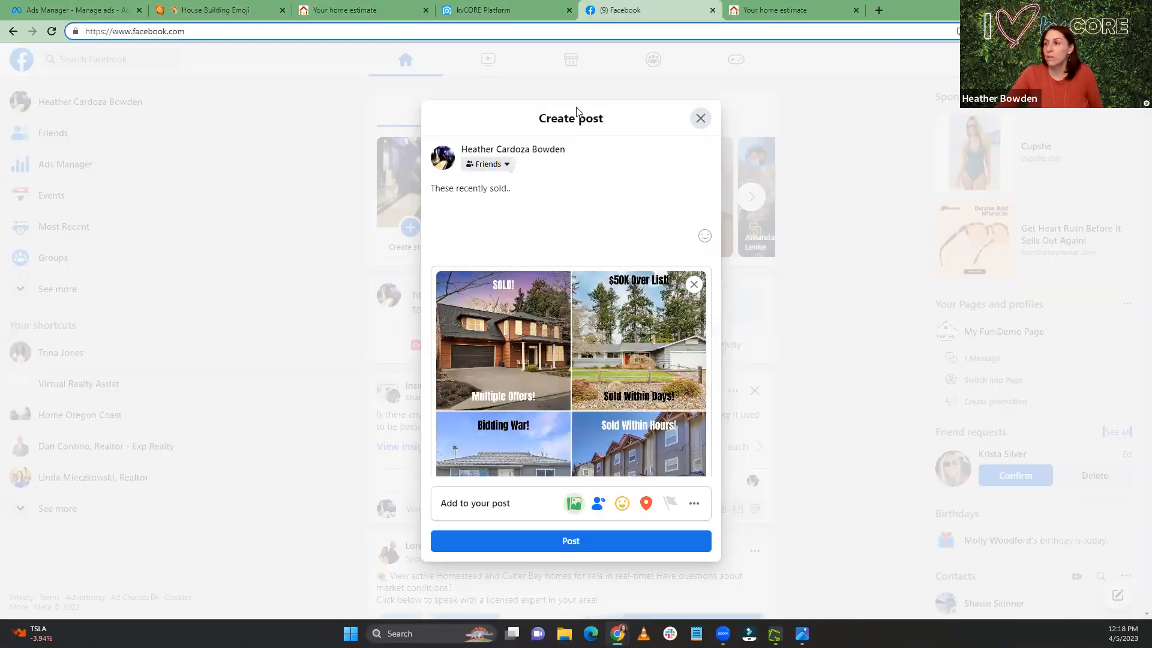
pyautogui.click(624, 11)
pyautogui.write('https://andrewgaller.realtyworksgroup.com/seller/valuation/?town=city%3APortland&ppc=Facebook%20Ad&addht=retargeted_seller')
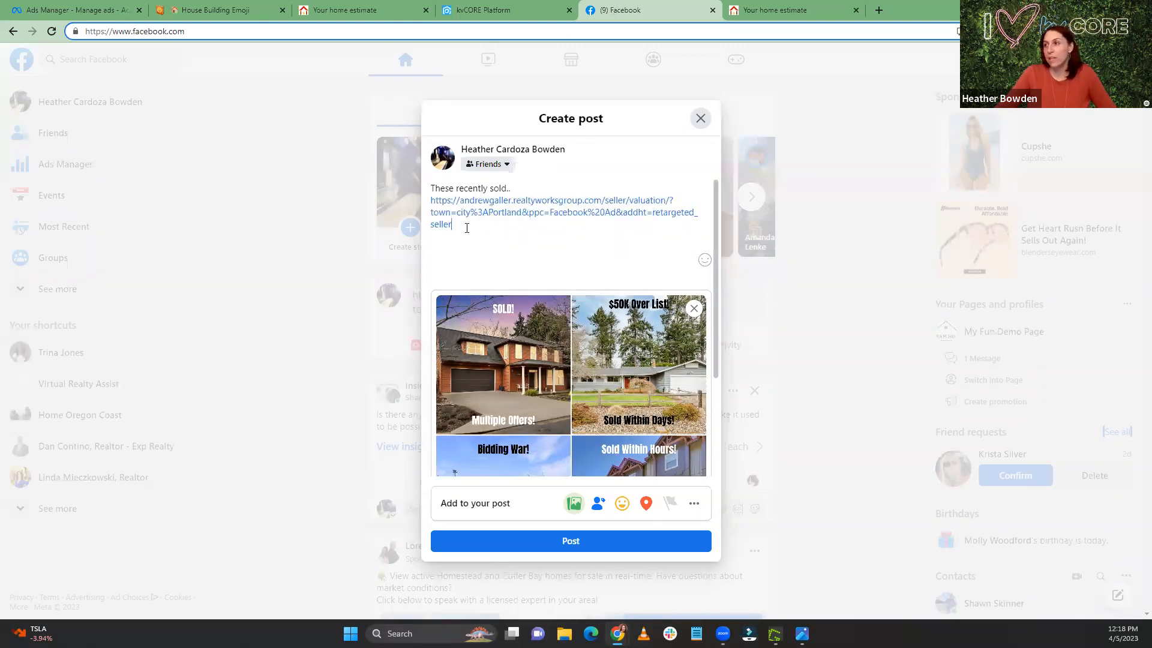
pyautogui.scroll(-3, 520, 343)
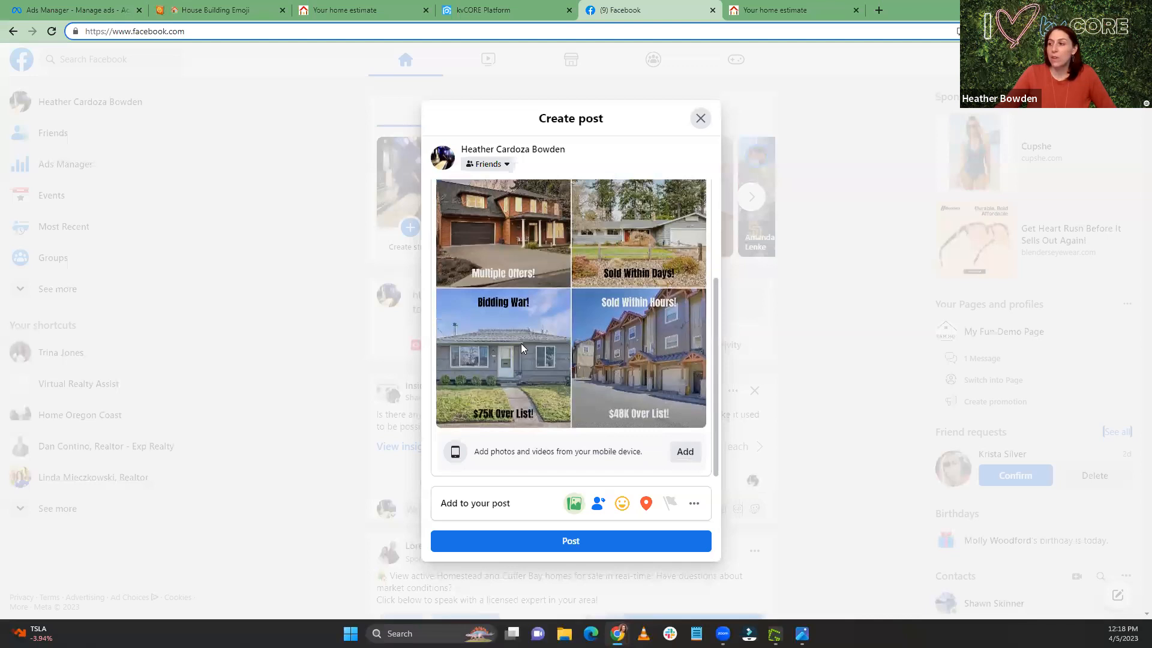
pyautogui.scroll(3, 520, 343)
pyautogui.scroll(-3, 521, 347)
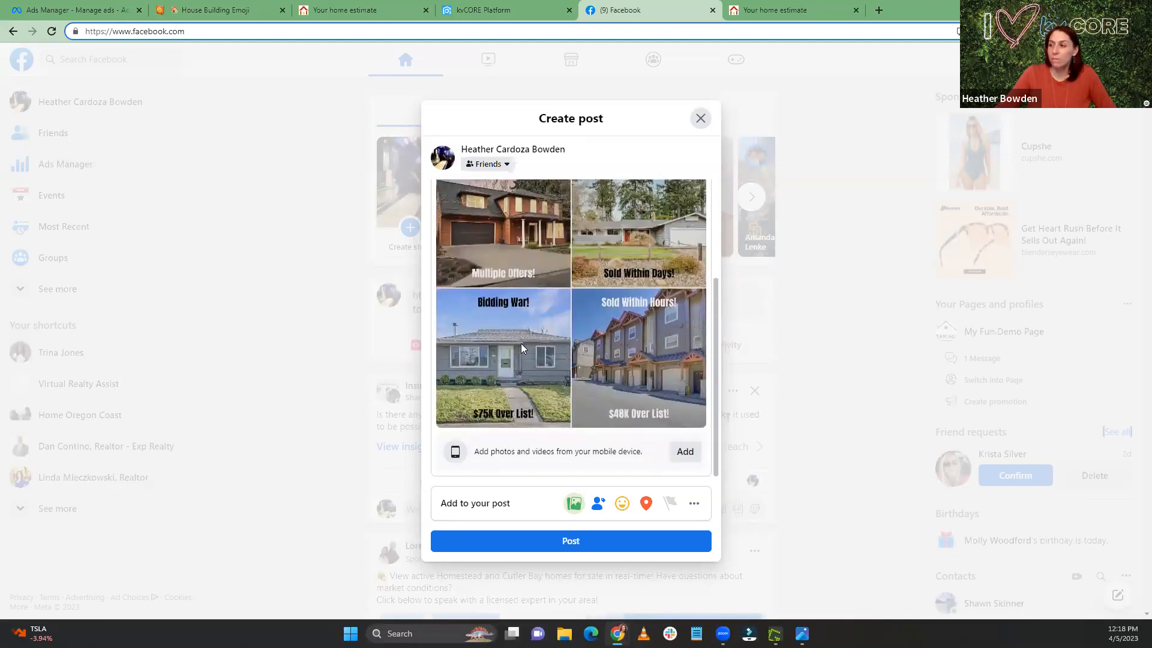
pyautogui.scroll(3, 521, 343)
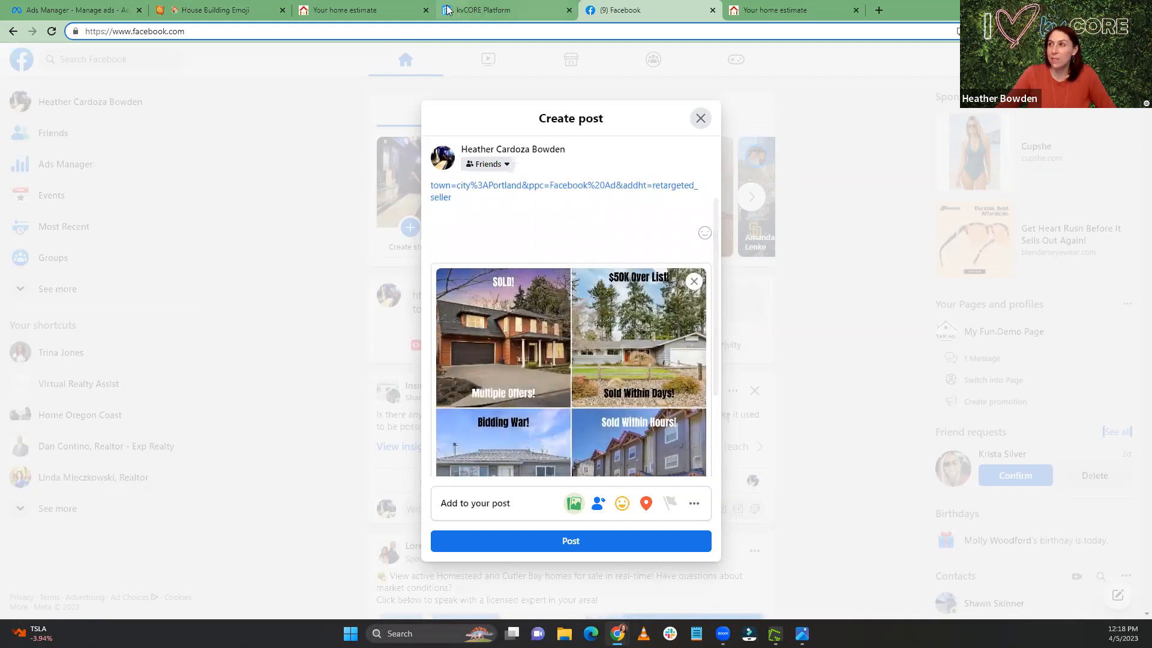
# Step: Open the Inside Real Estate YouTube channel's videos page in a new tab and select its web address
pyautogui.click(486, 11)
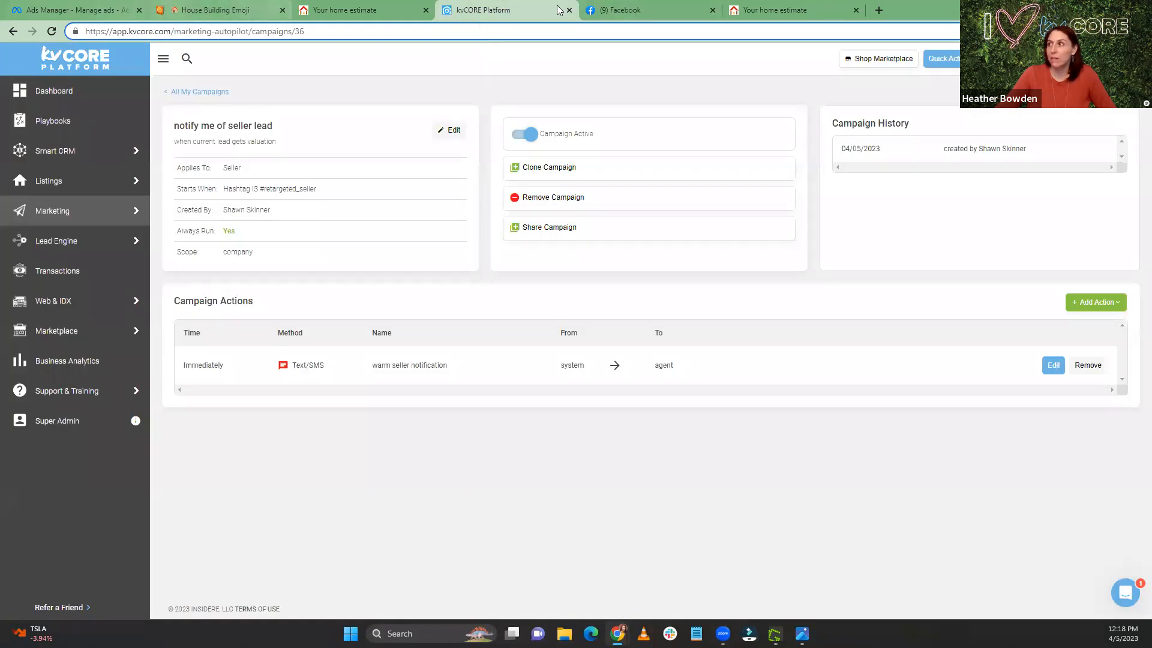
pyautogui.click(71, 10)
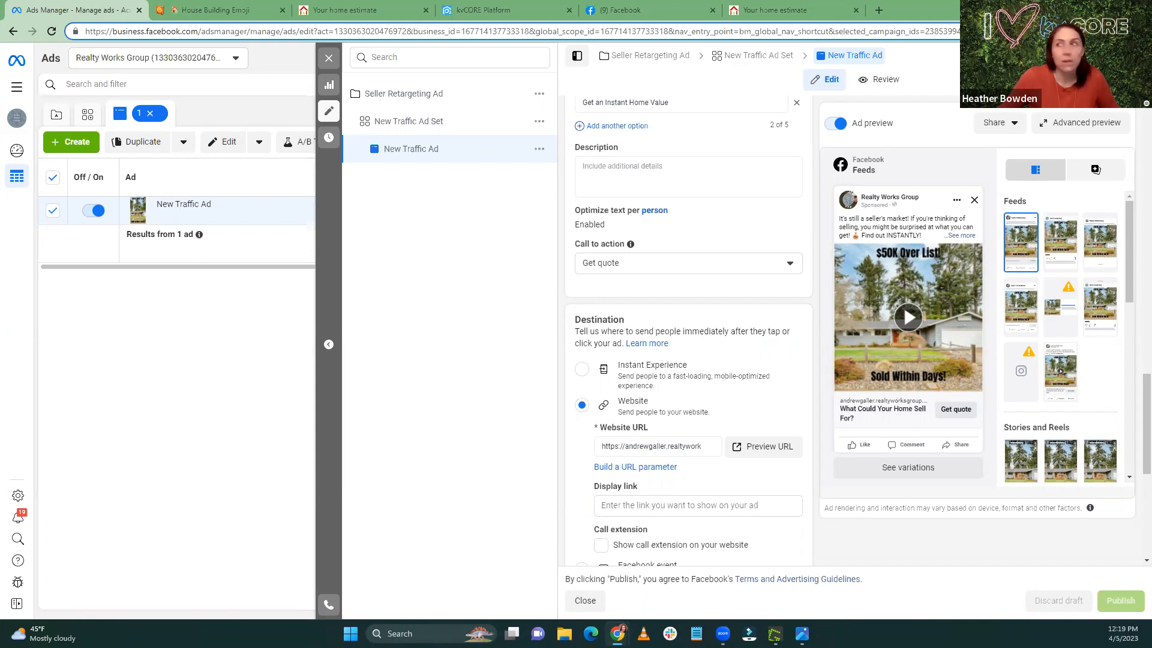
pyautogui.moveTo(514, 2); pyautogui.dragTo(476, 43)
pyautogui.click(466, 52)
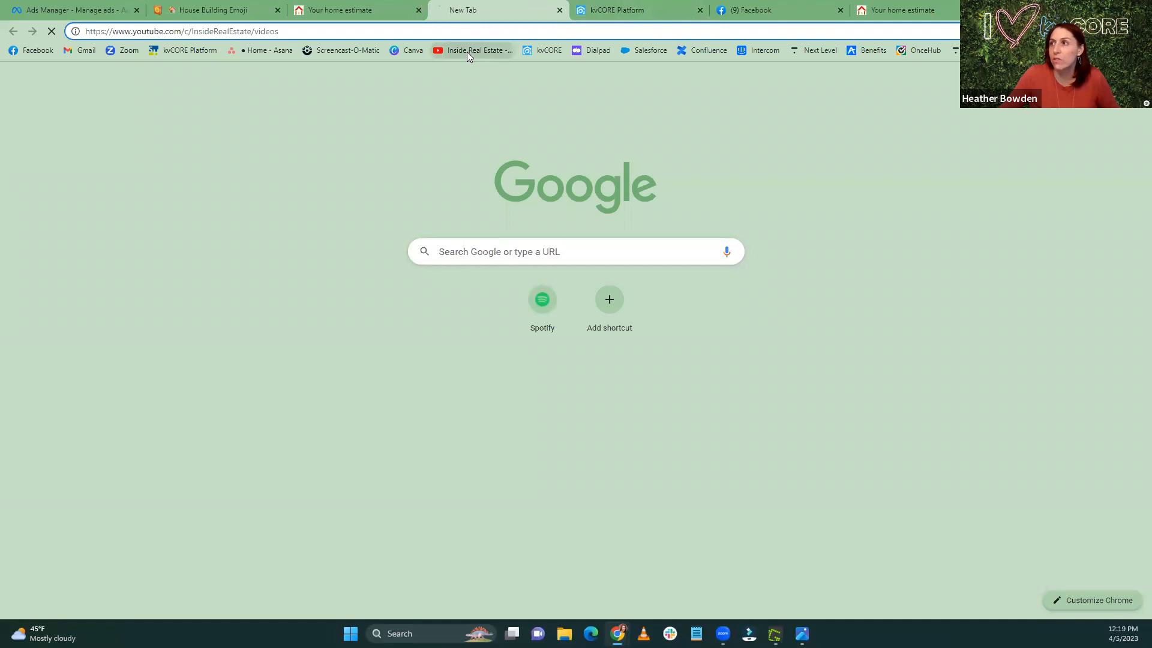
pyautogui.moveTo(291, 32); pyautogui.dragTo(85, 32)
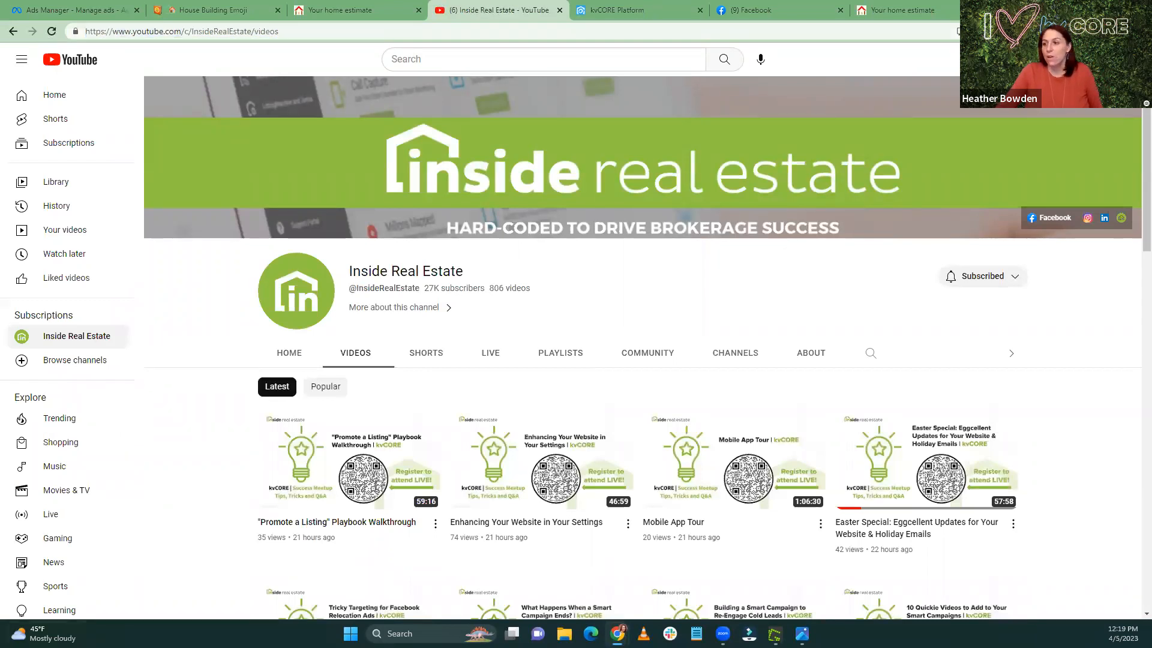
# Step: Browse to the channel's playlists, open "kvCORE Success Meetups: Tips Tricks and Q&A", and select its web address
pyautogui.moveTo(328, 439)
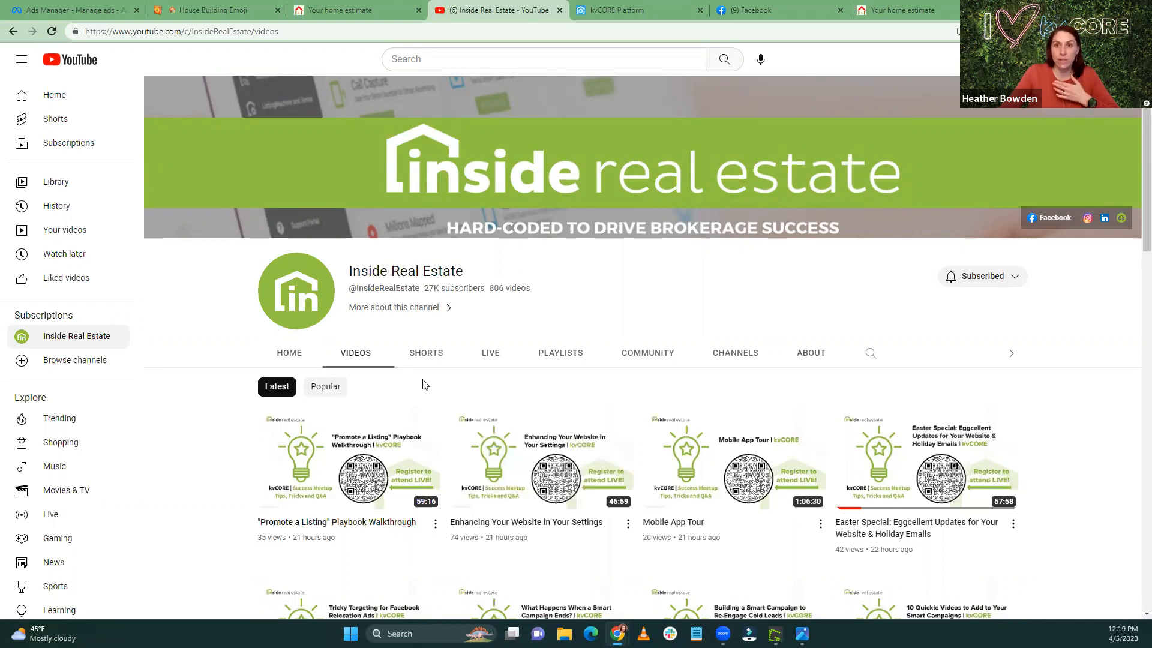
pyautogui.scroll(-3, 487, 516)
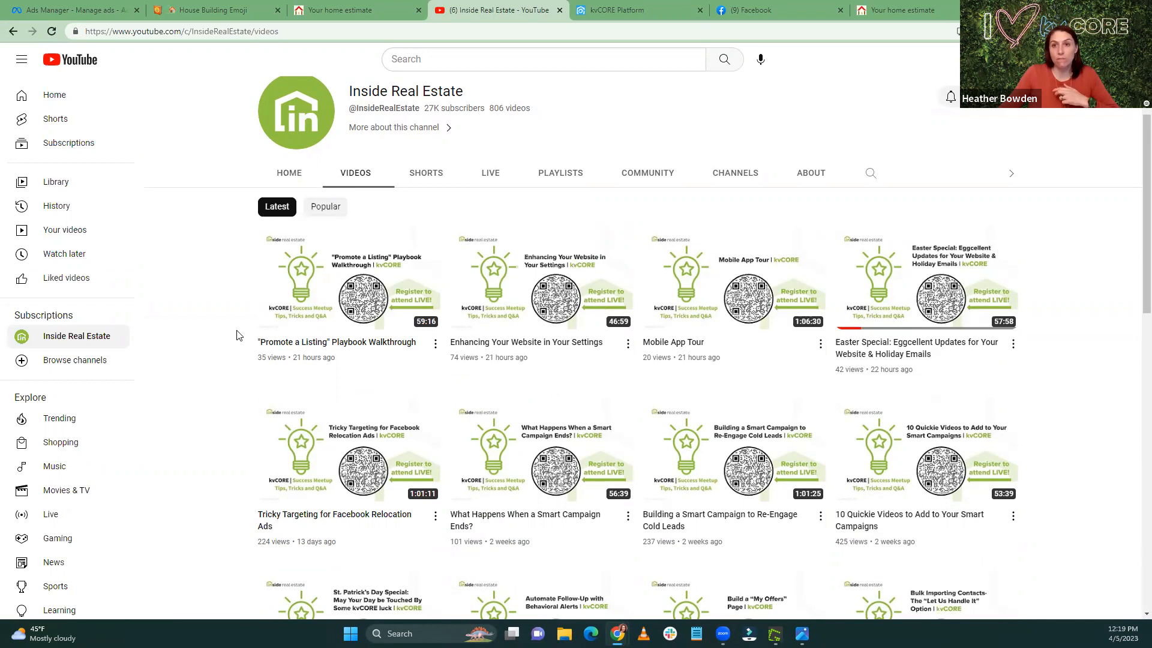
pyautogui.click(558, 175)
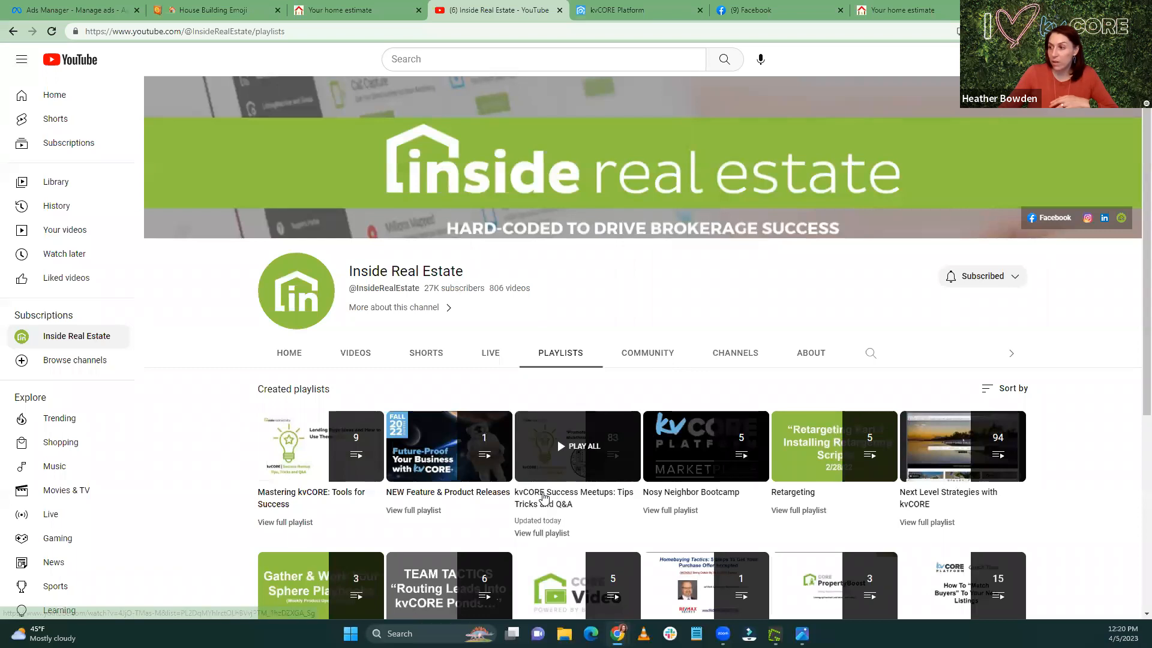
pyautogui.click(543, 497)
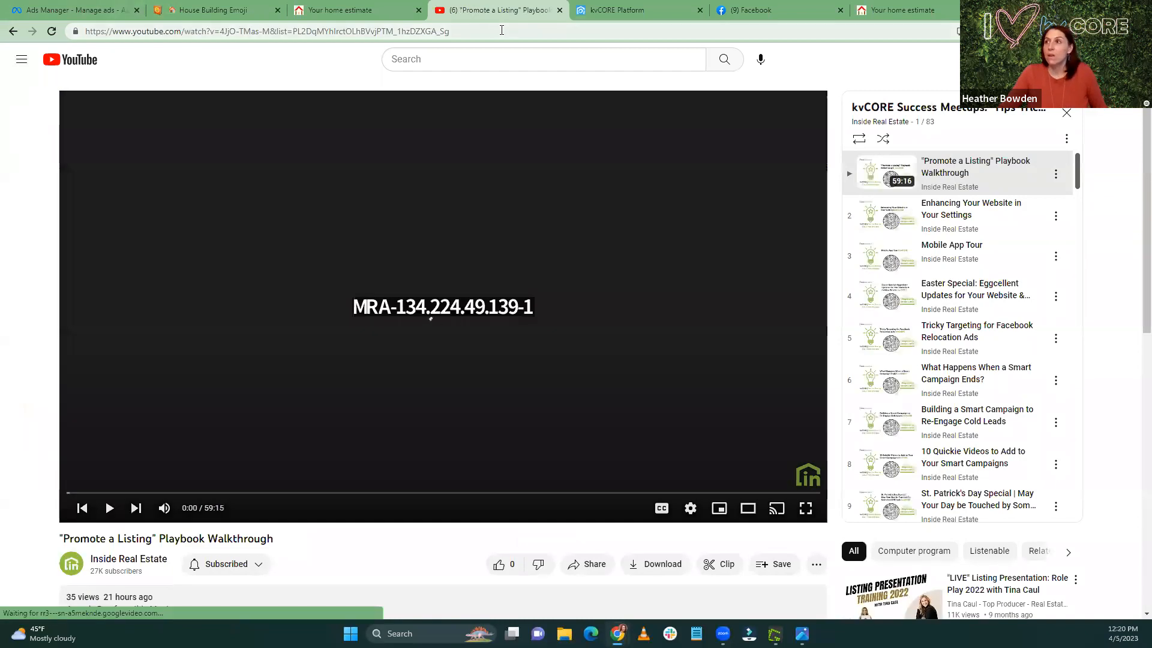
pyautogui.click(502, 30)
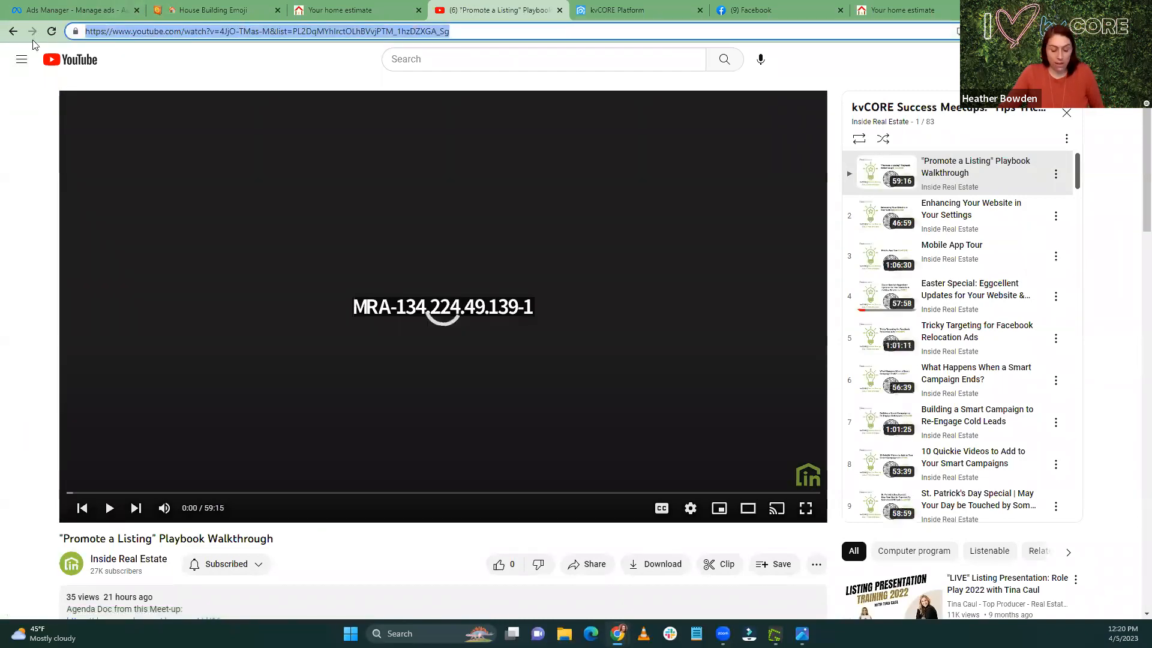
pyautogui.hotkey('alt', 'Tab')
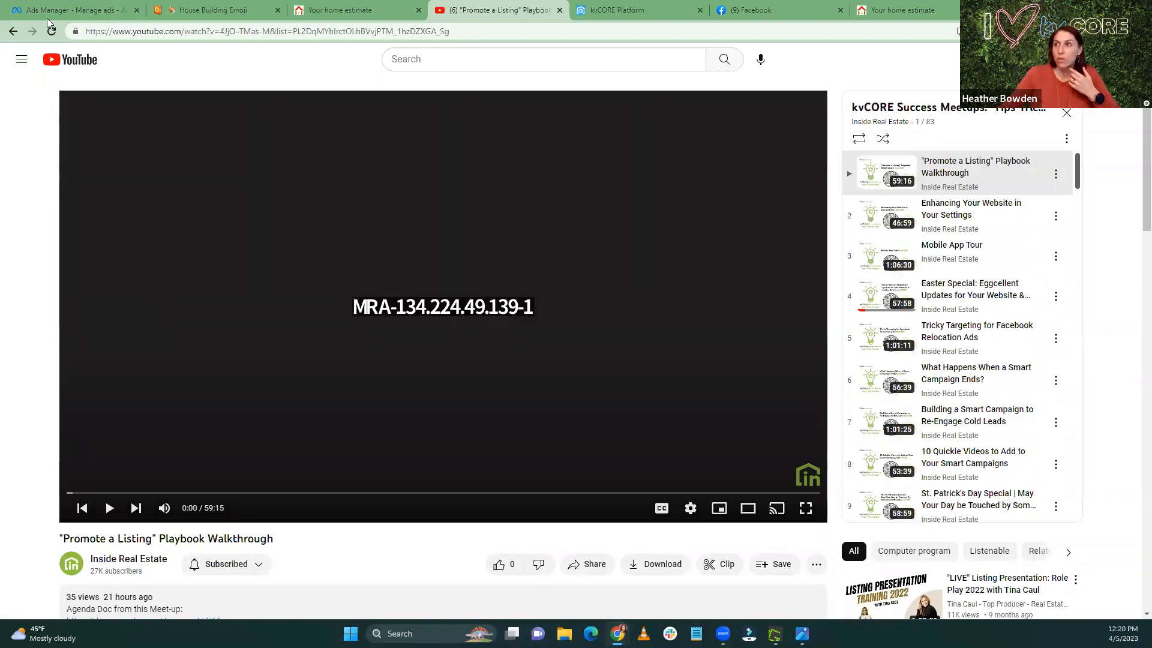
pyautogui.scroll(-1, 425, 281)
pyautogui.scroll(-4, 426, 282)
pyautogui.scroll(5, 425, 282)
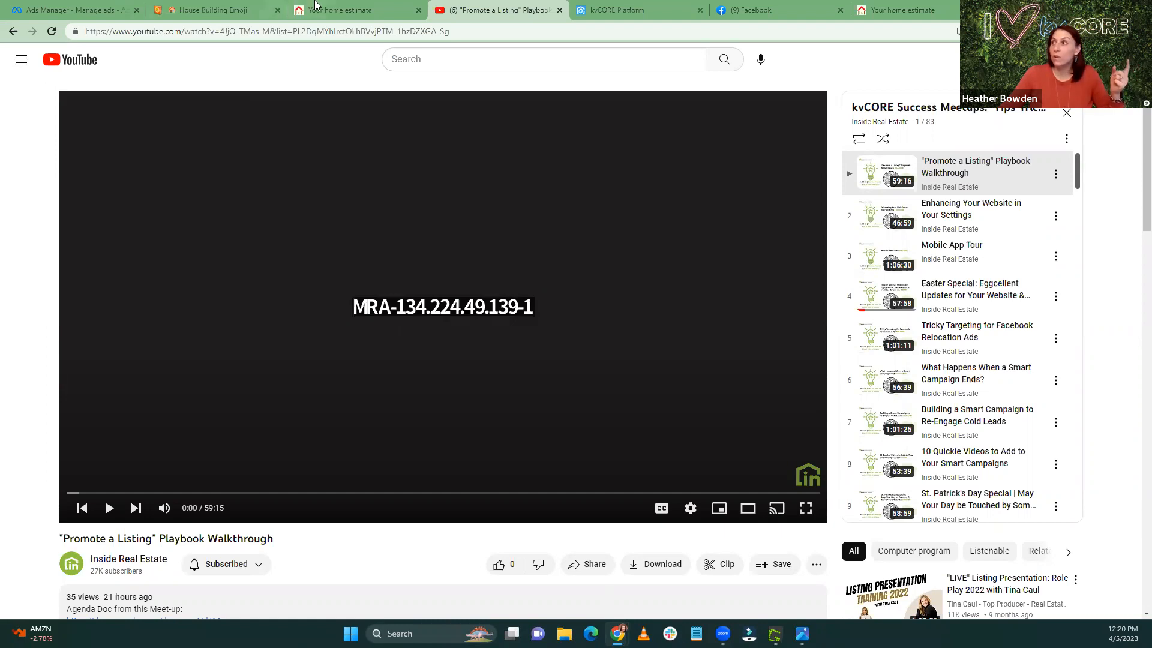
# Step: Switch to Facebook, open the Inside Real Estate Discussion Group from recent searches, and discard the unsaved post draft
pyautogui.click(774, 10)
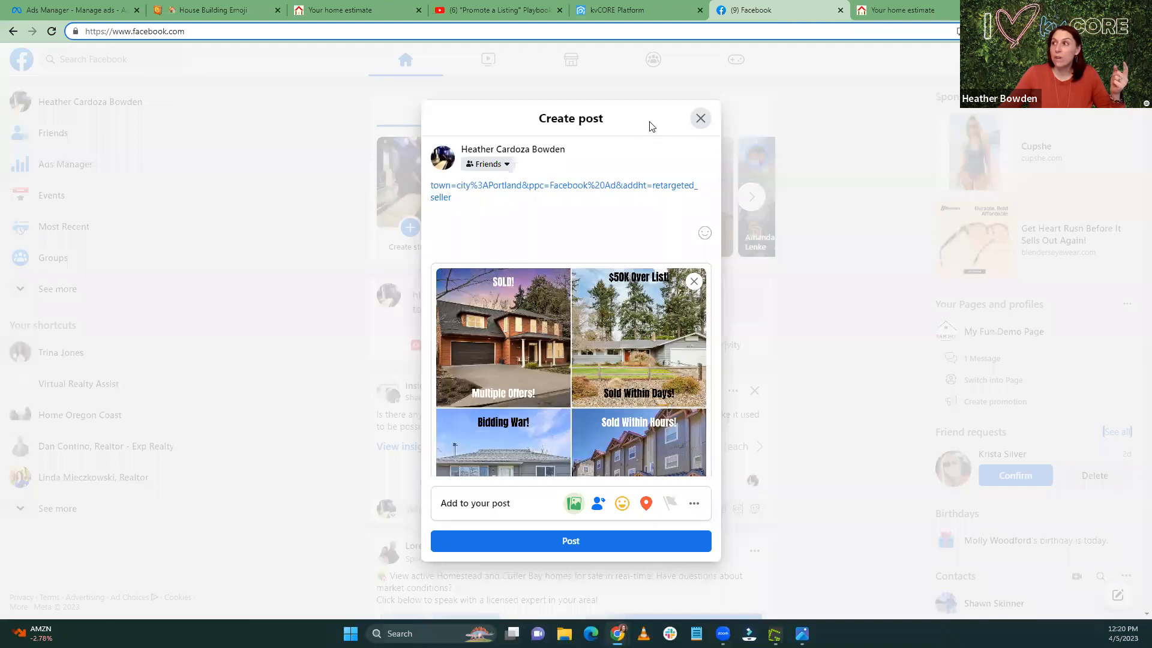
pyautogui.click(103, 134)
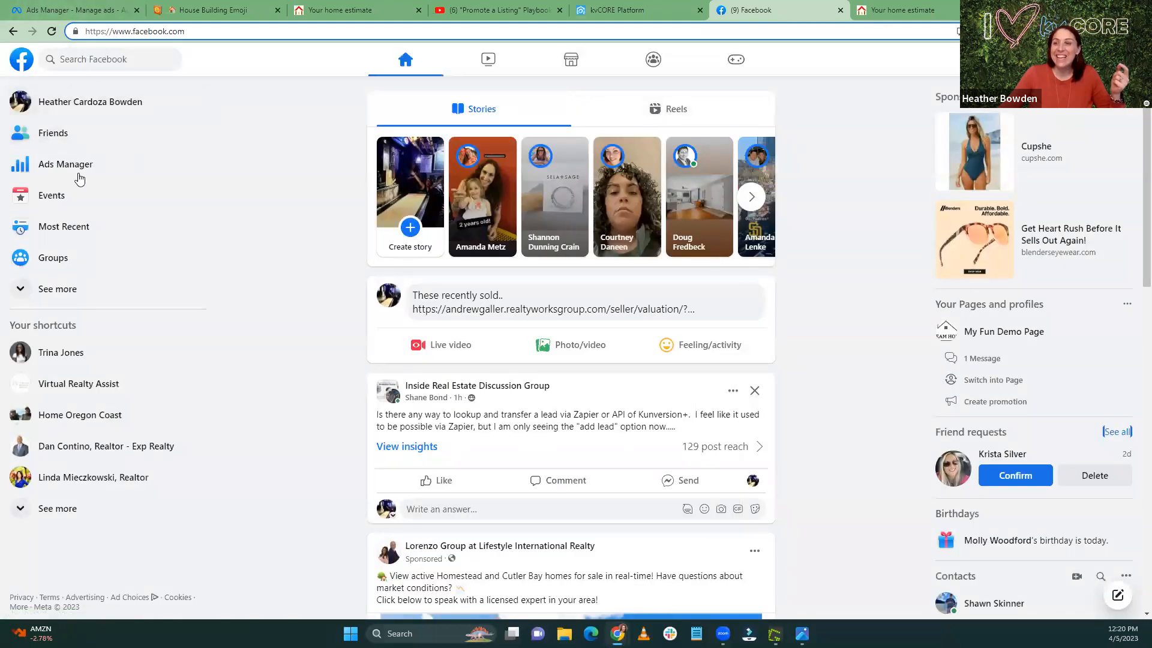
pyautogui.click(81, 59)
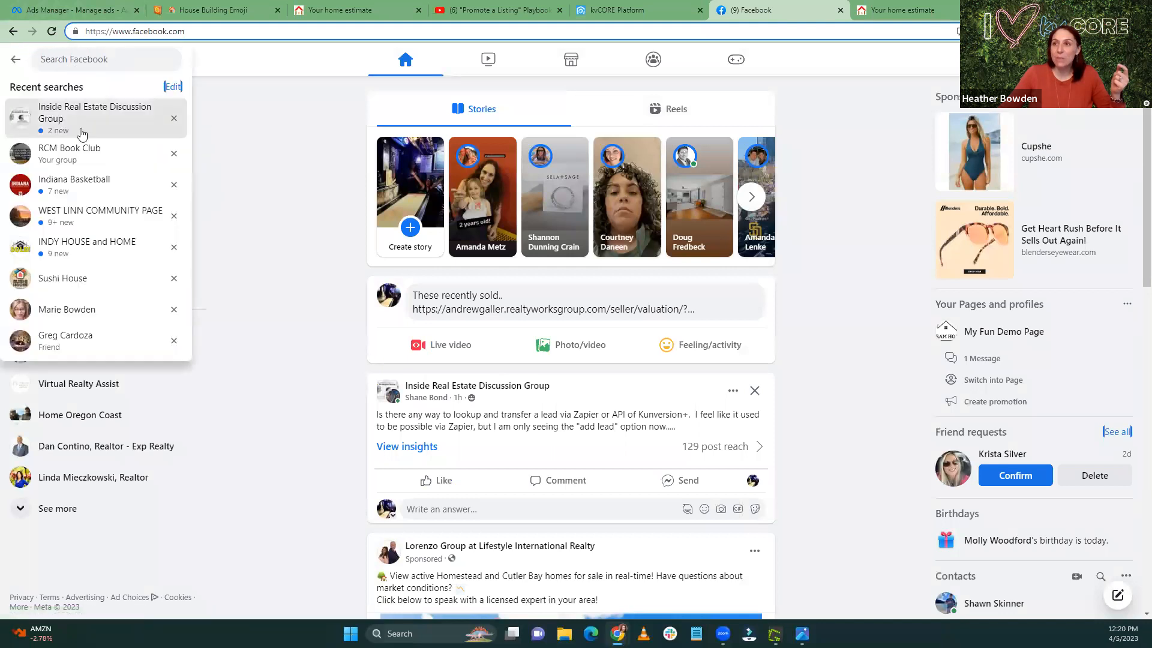
pyautogui.click(76, 122)
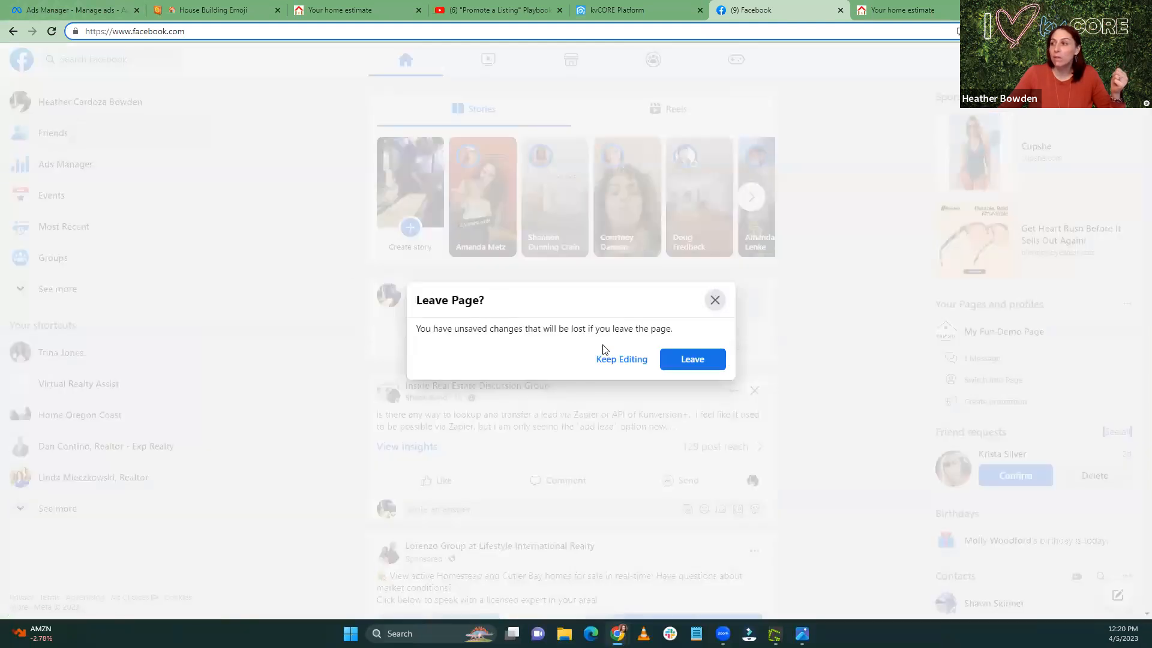
pyautogui.click(692, 360)
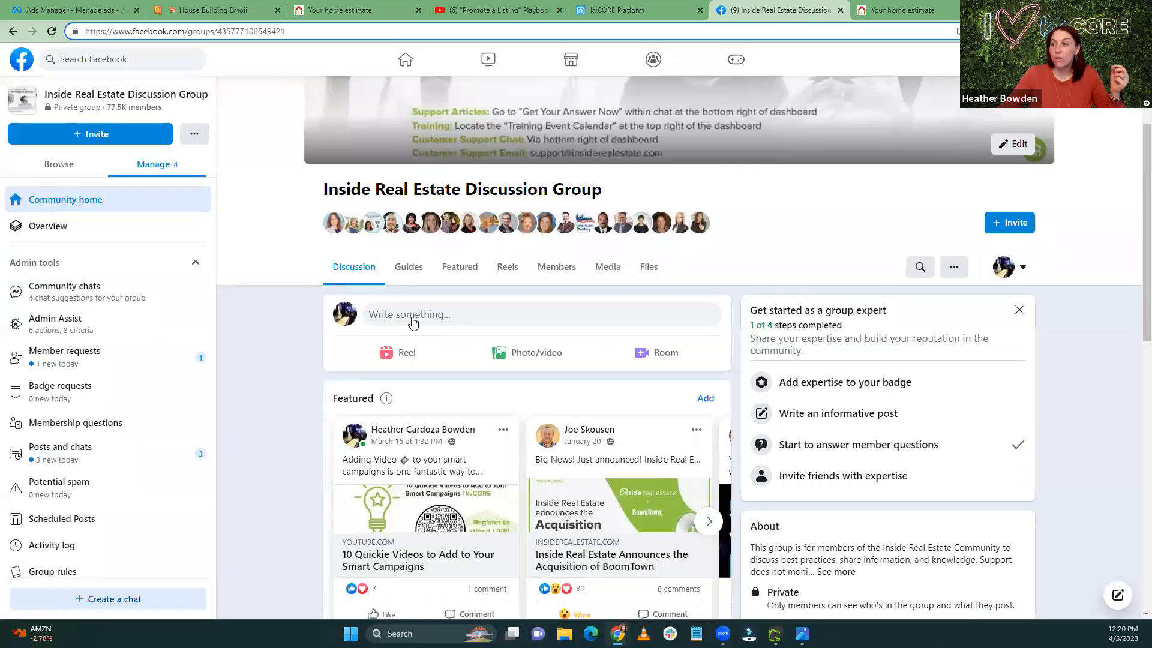
# Step: Look through the discussion group's featured items and feed down to the March 15 post about adding video to smart campaigns
pyautogui.scroll(-10, 327, 316)
pyautogui.scroll(5, 301, 312)
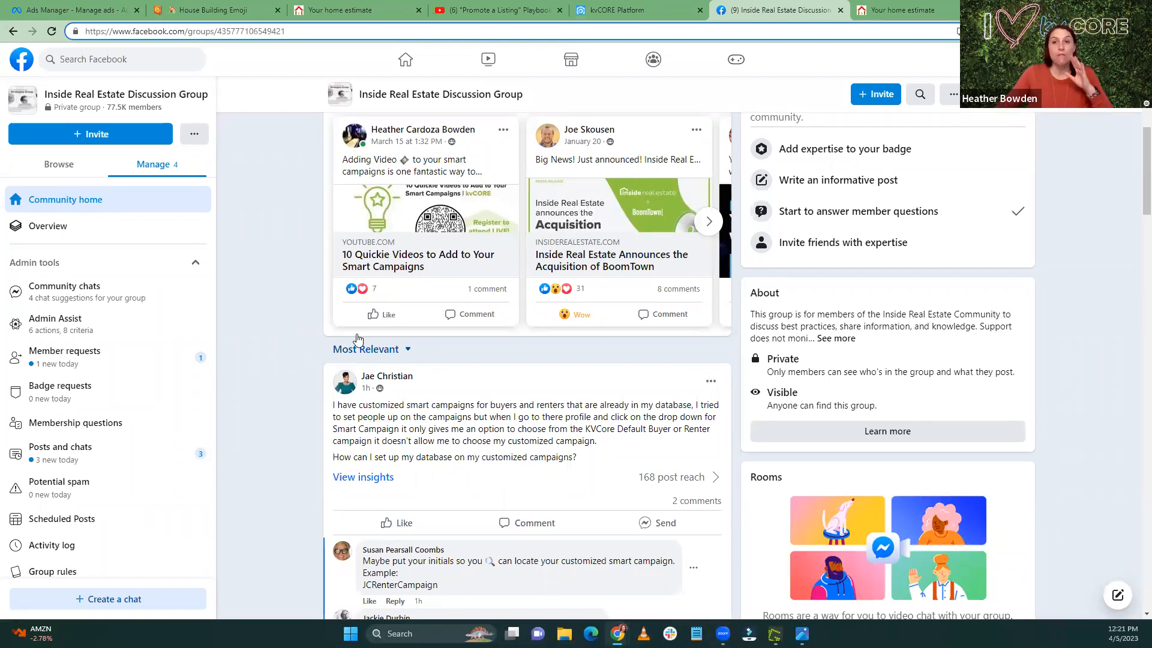
pyautogui.scroll(-1, 441, 434)
pyautogui.scroll(-1, 440, 434)
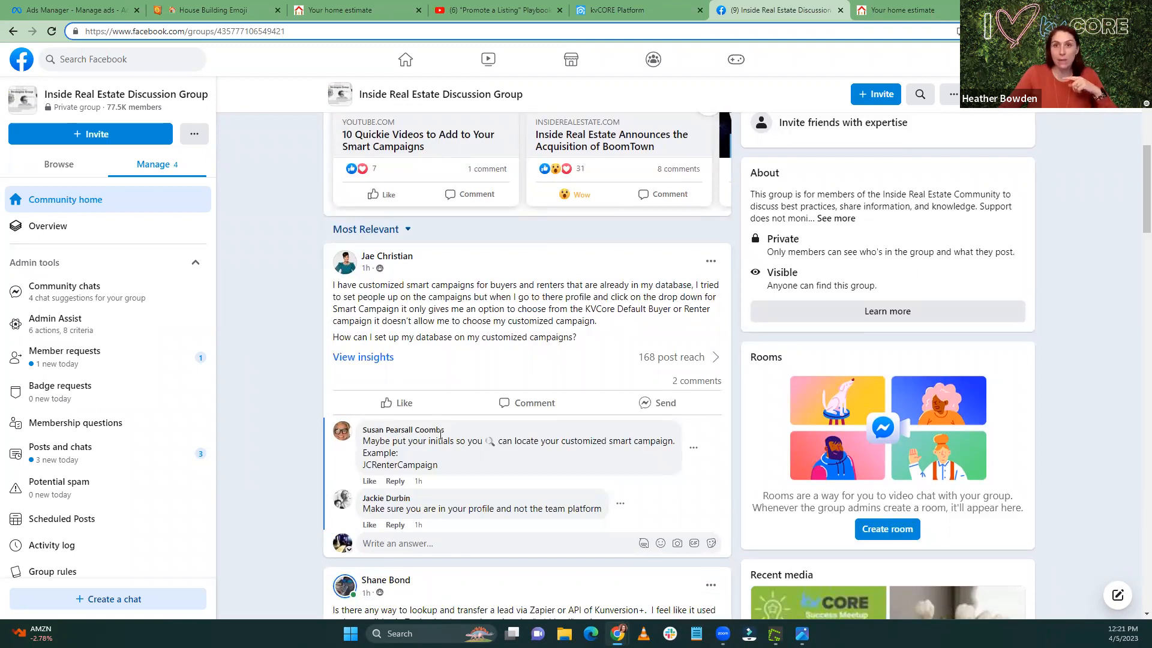
pyautogui.scroll(-10, 278, 446)
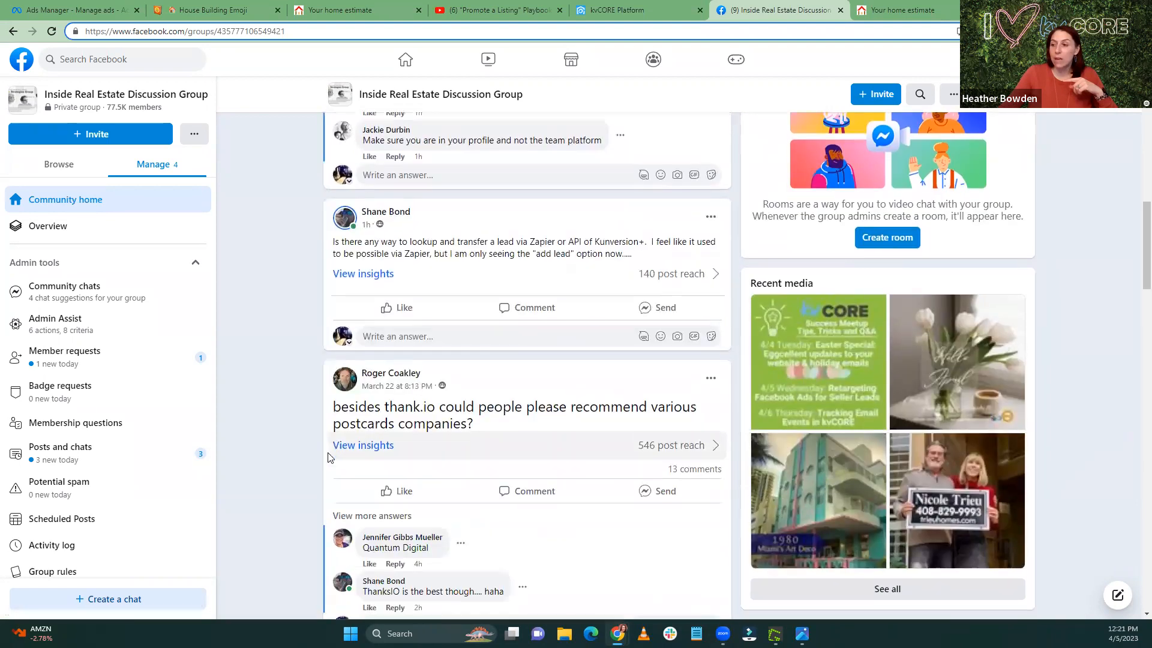
pyautogui.scroll(-4, 278, 445)
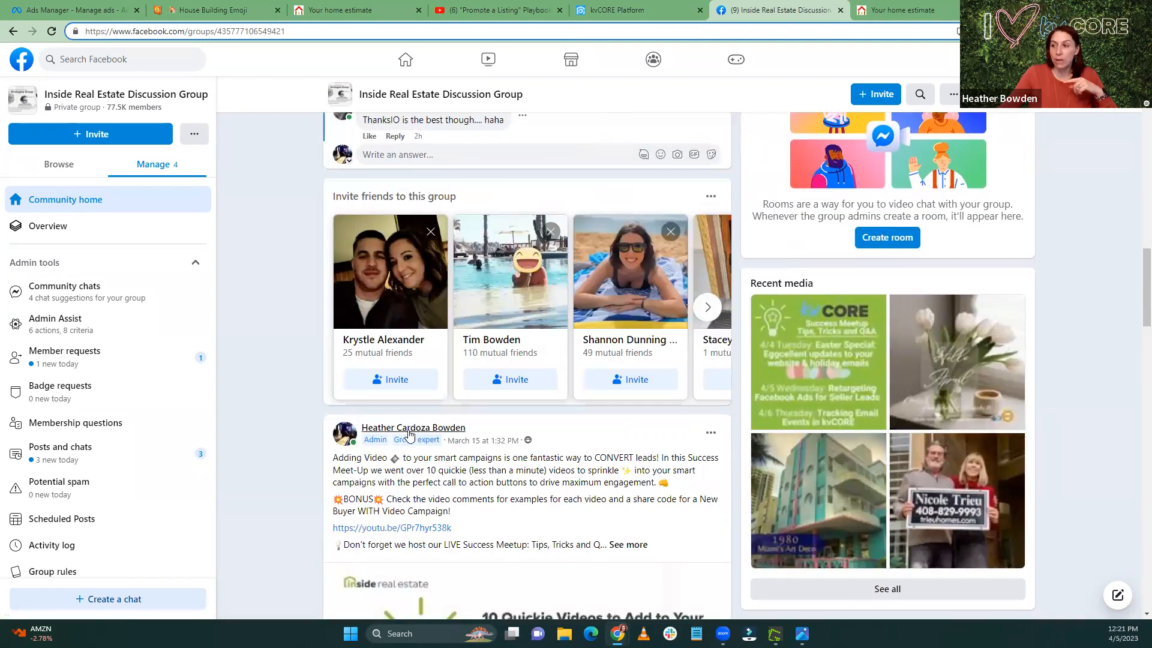
pyautogui.moveTo(420, 432)
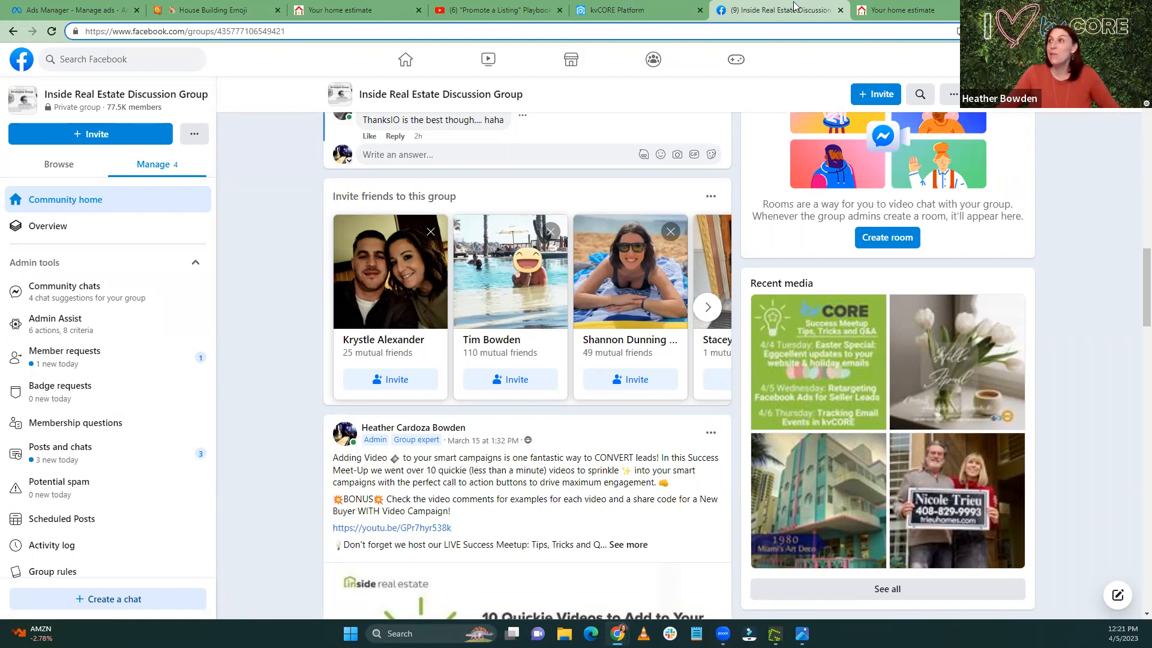
# Step: Switch back to YouTube, go to the Inside Real Estate channel's home page, and close the mini player
pyautogui.click(479, 12)
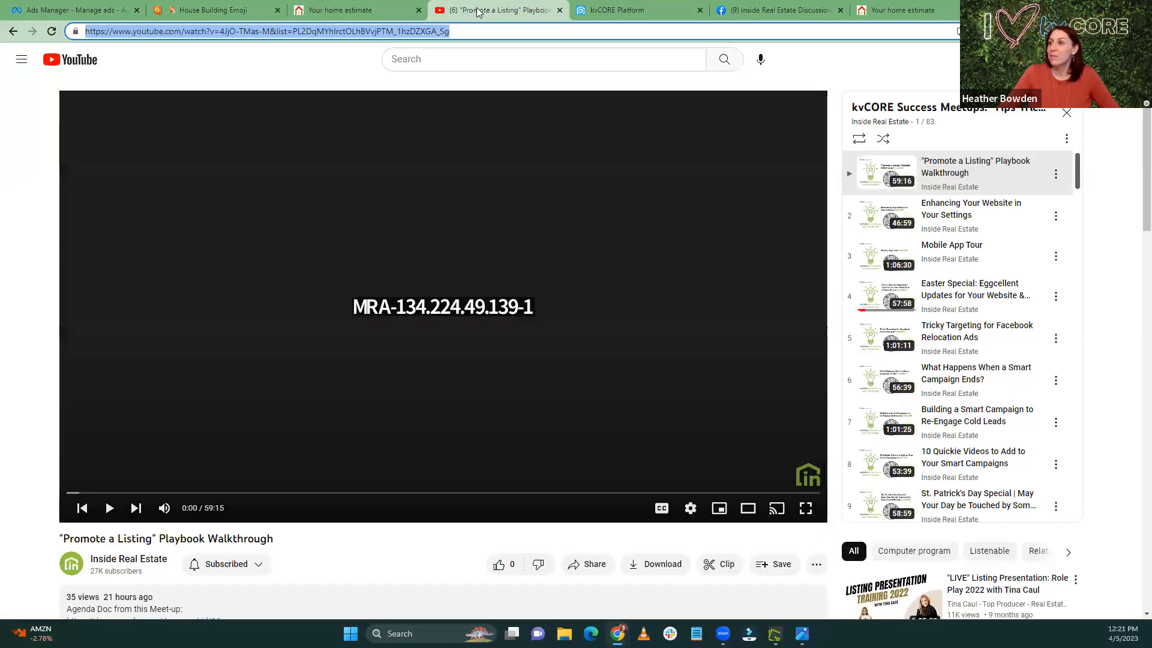
pyautogui.click(13, 31)
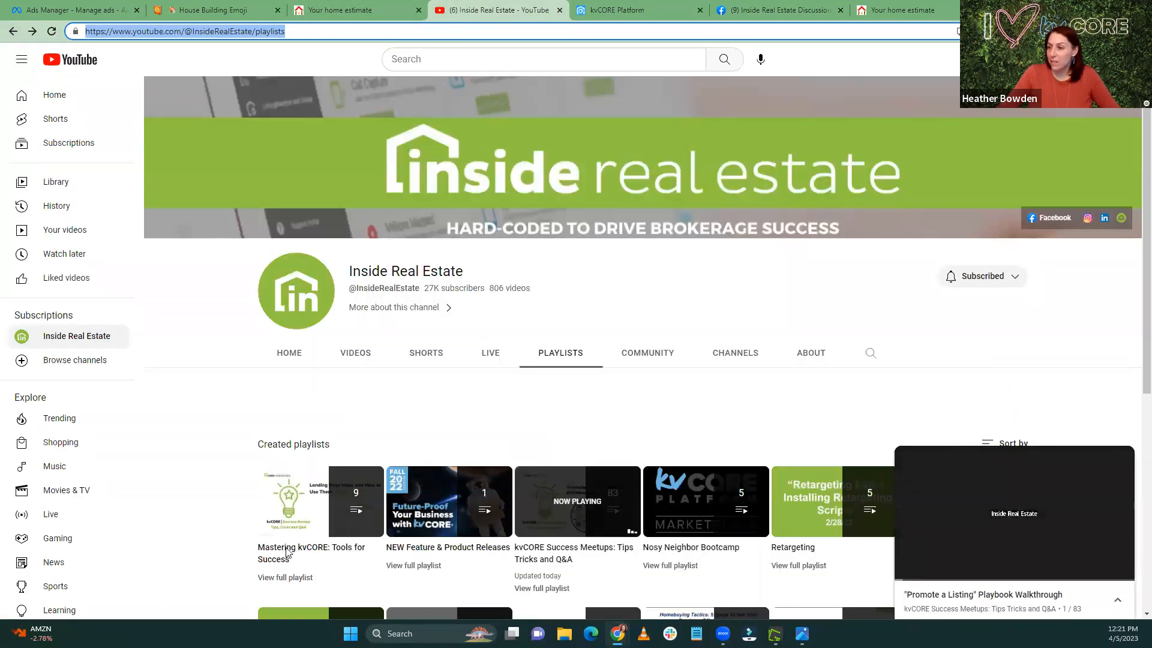
pyautogui.click(294, 352)
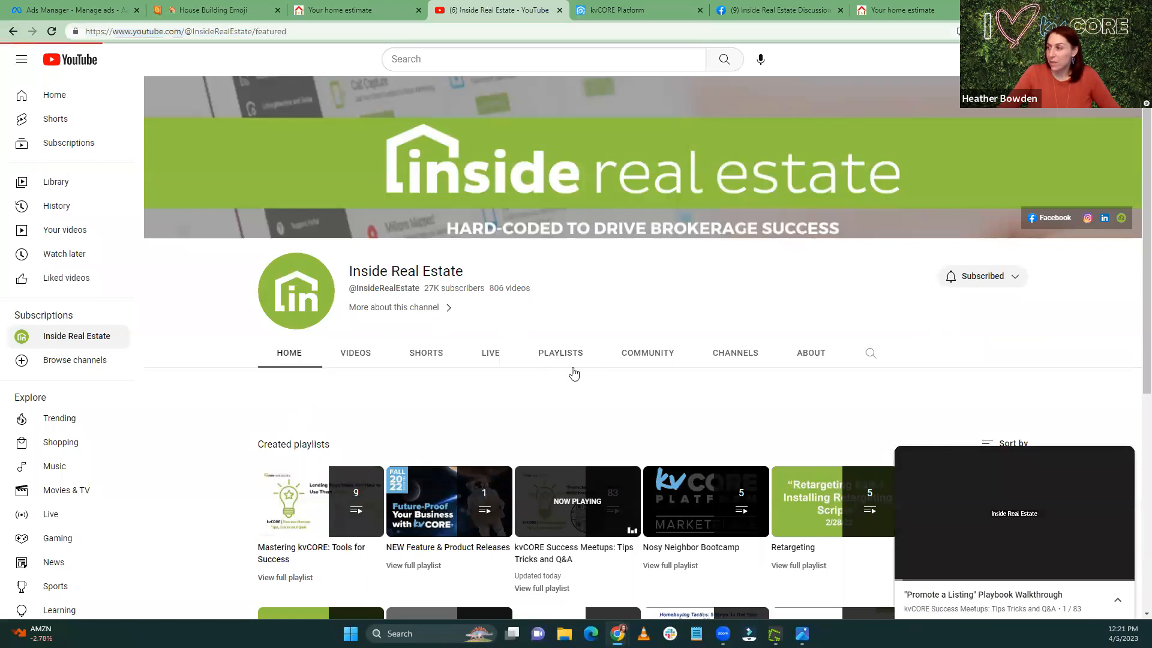
pyautogui.scroll(-4, 539, 378)
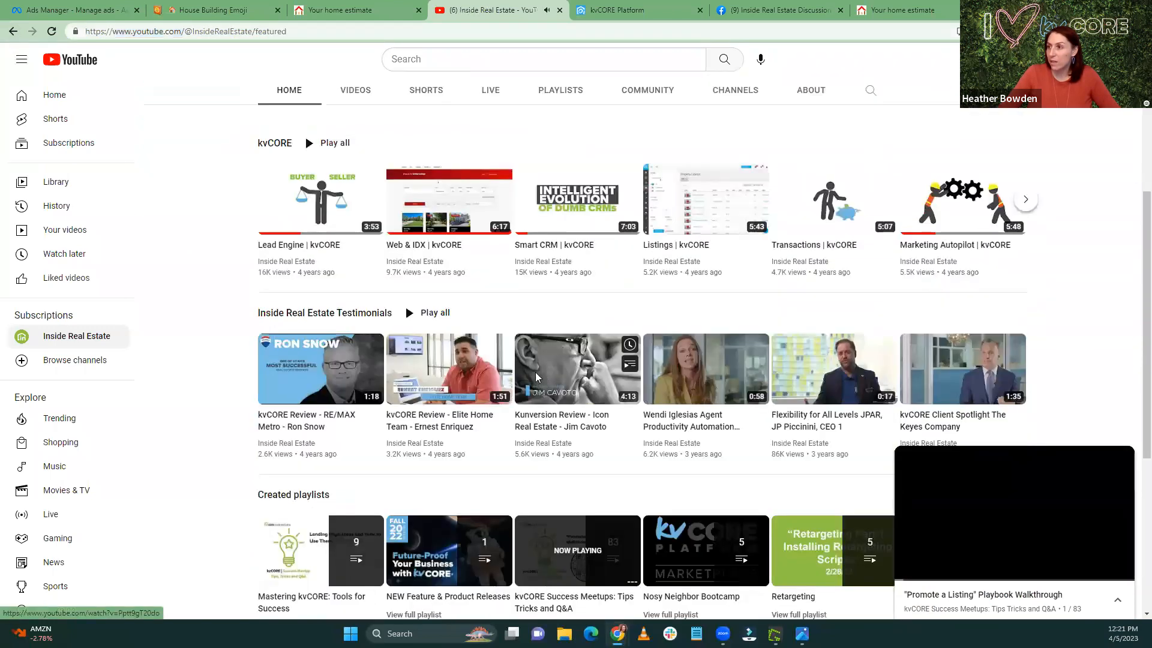
pyautogui.scroll(5, 535, 372)
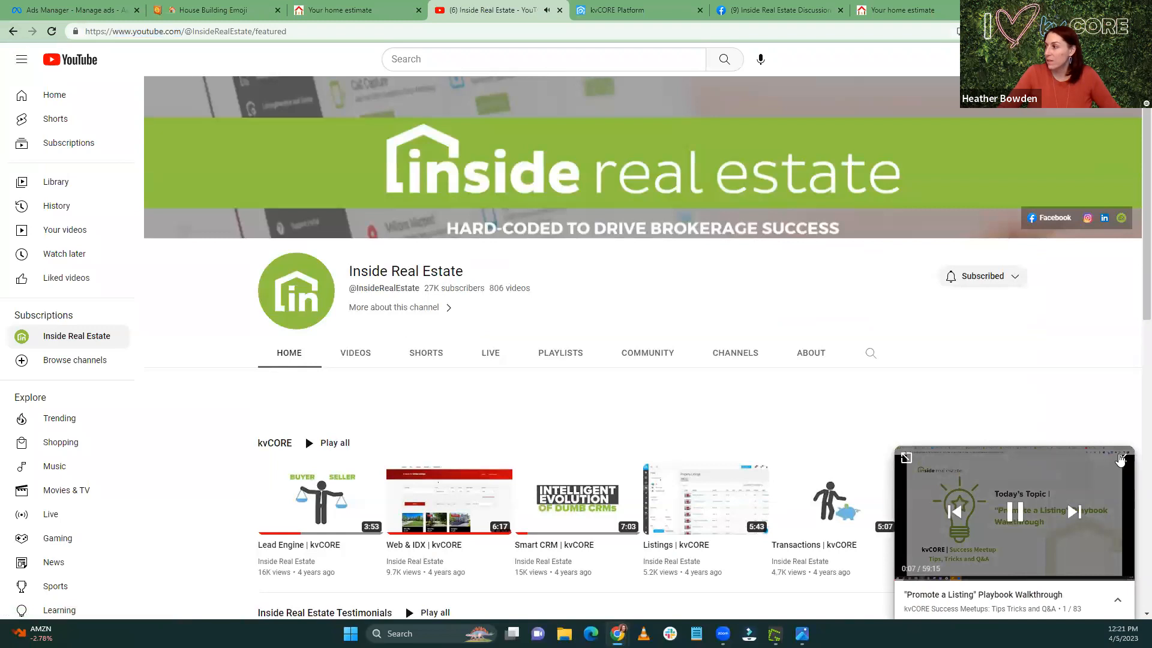
pyautogui.click(1122, 458)
pyautogui.scroll(-2, 380, 456)
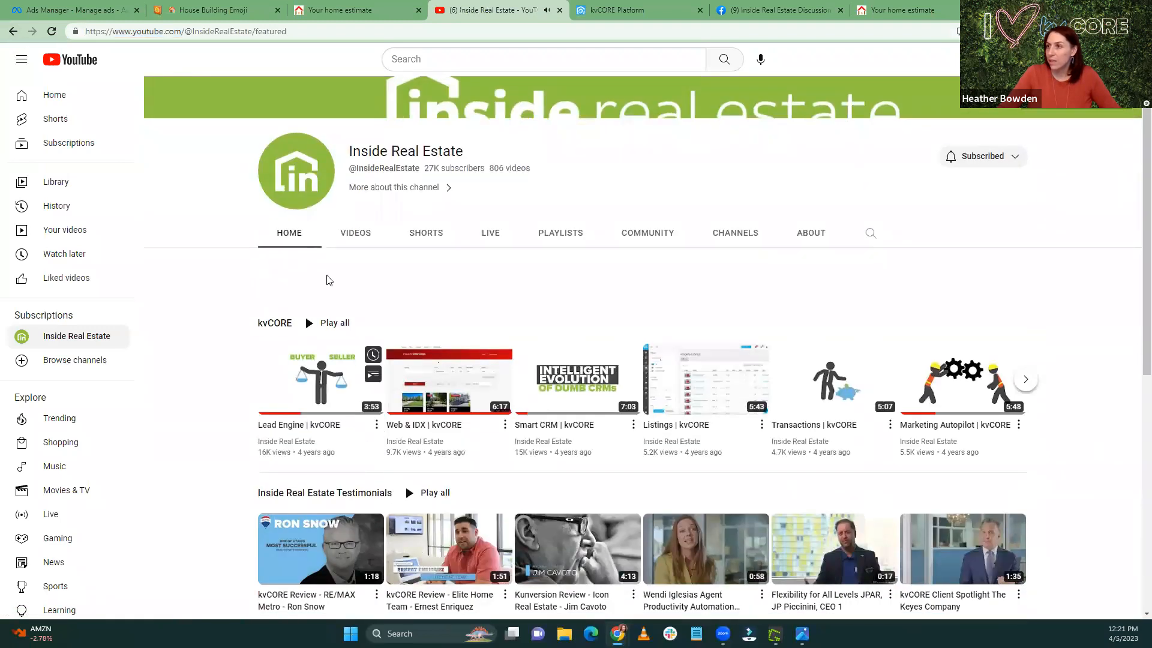
# Step: Open the channel's videos and copy the share link of "Easter Special: Eggcellent Updates for Your Website & Holiday Emails"
pyautogui.click(354, 242)
pyautogui.scroll(-4, 449, 360)
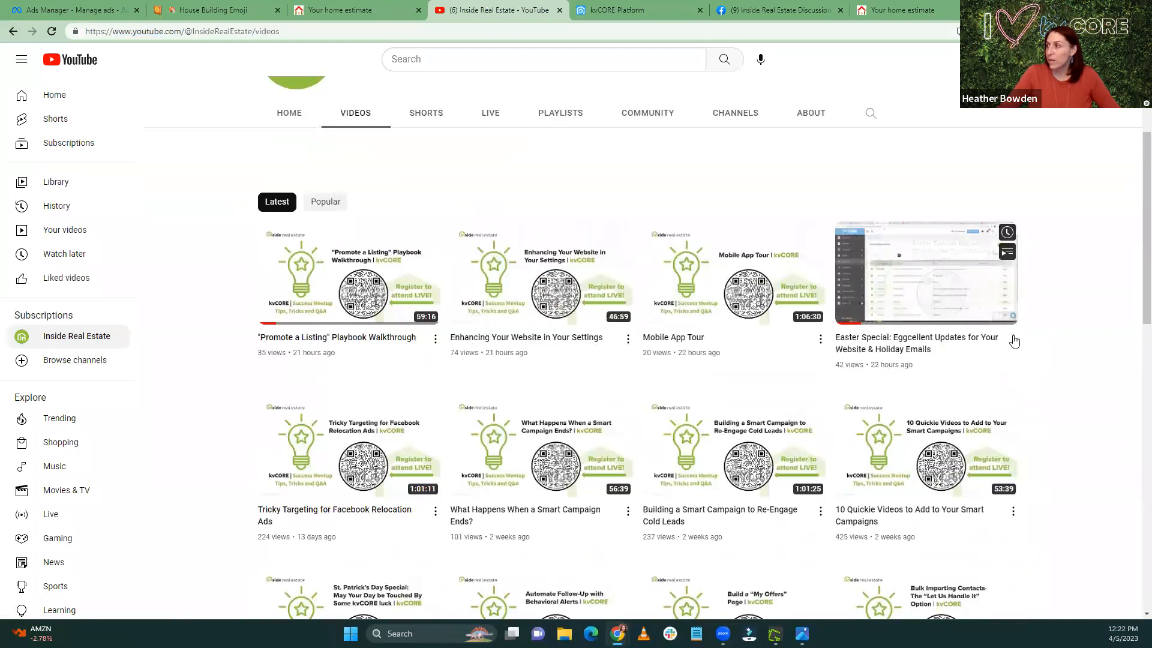
pyautogui.click(1013, 339)
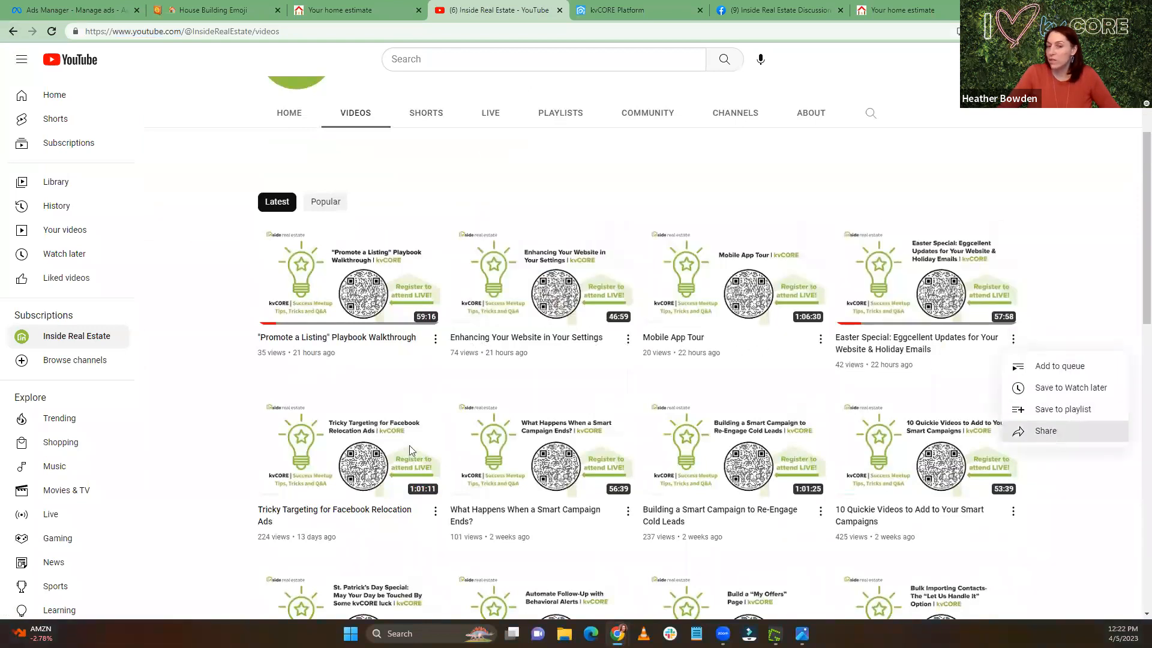
pyautogui.click(1050, 432)
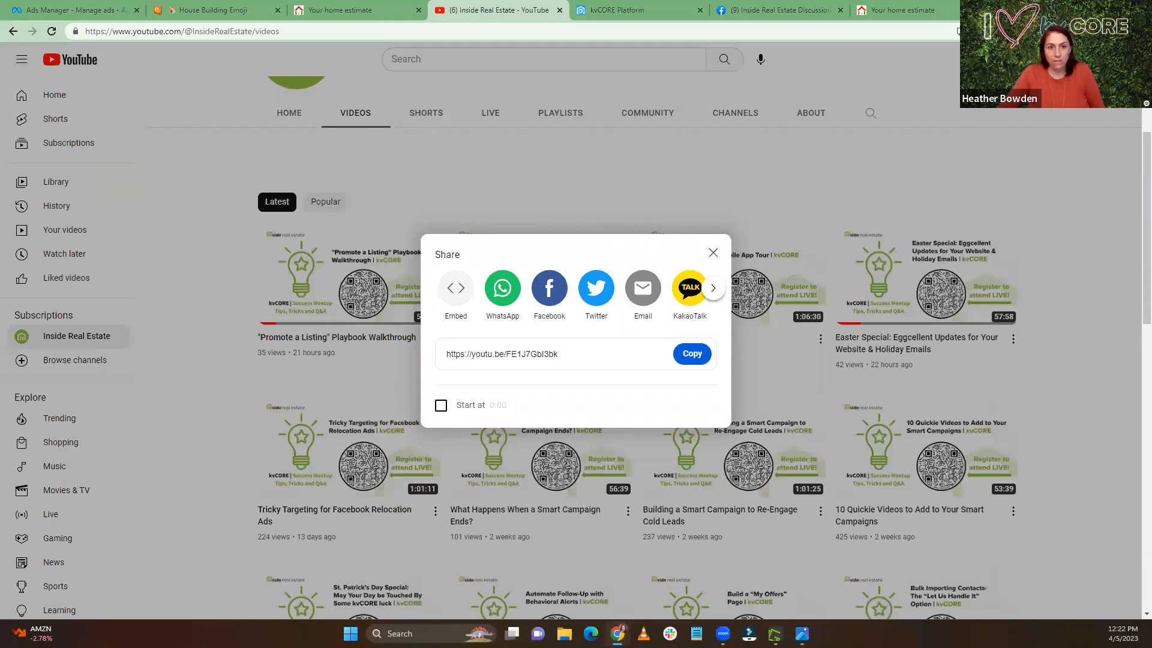
pyautogui.click(692, 353)
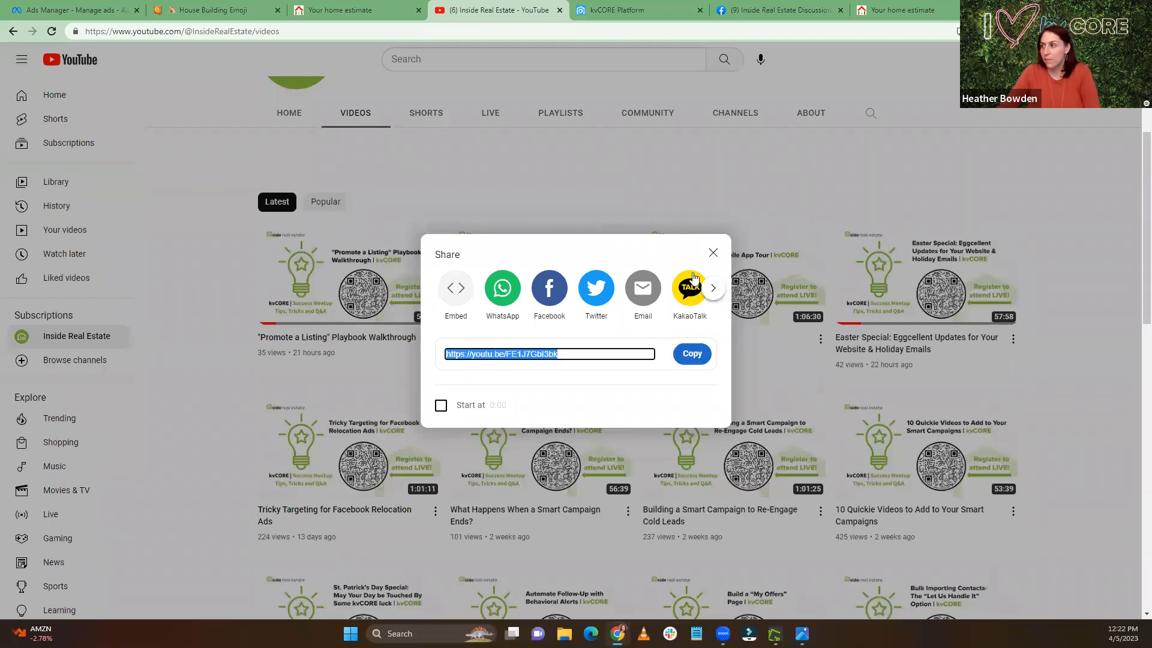
pyautogui.click(713, 253)
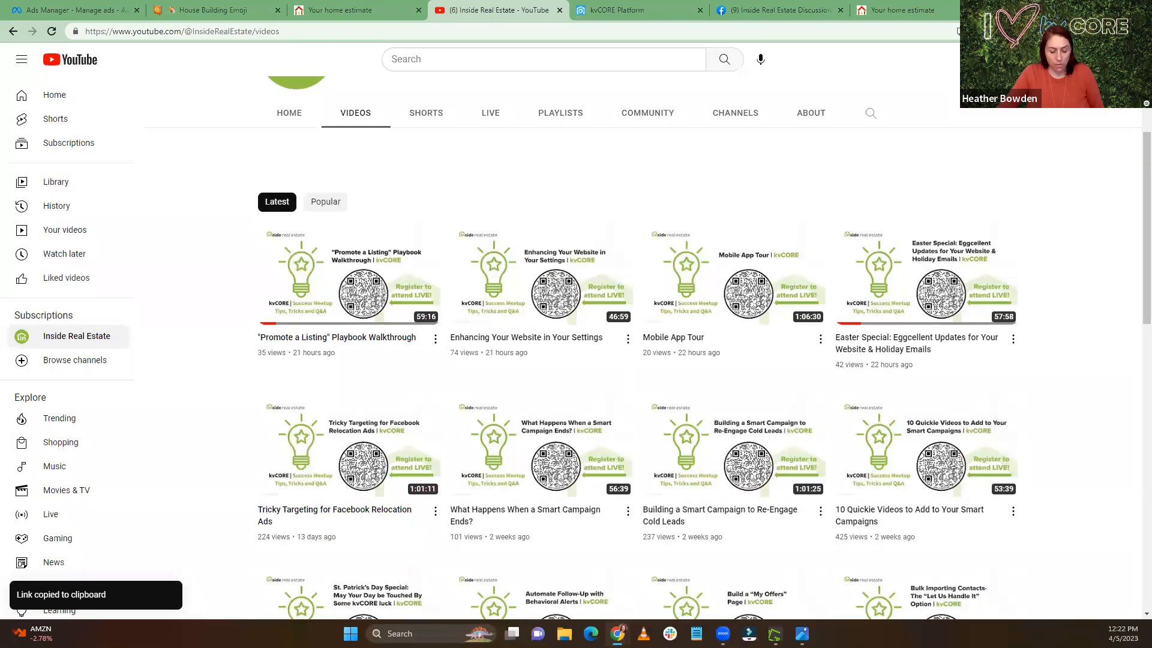
pyautogui.moveTo(976, 289)
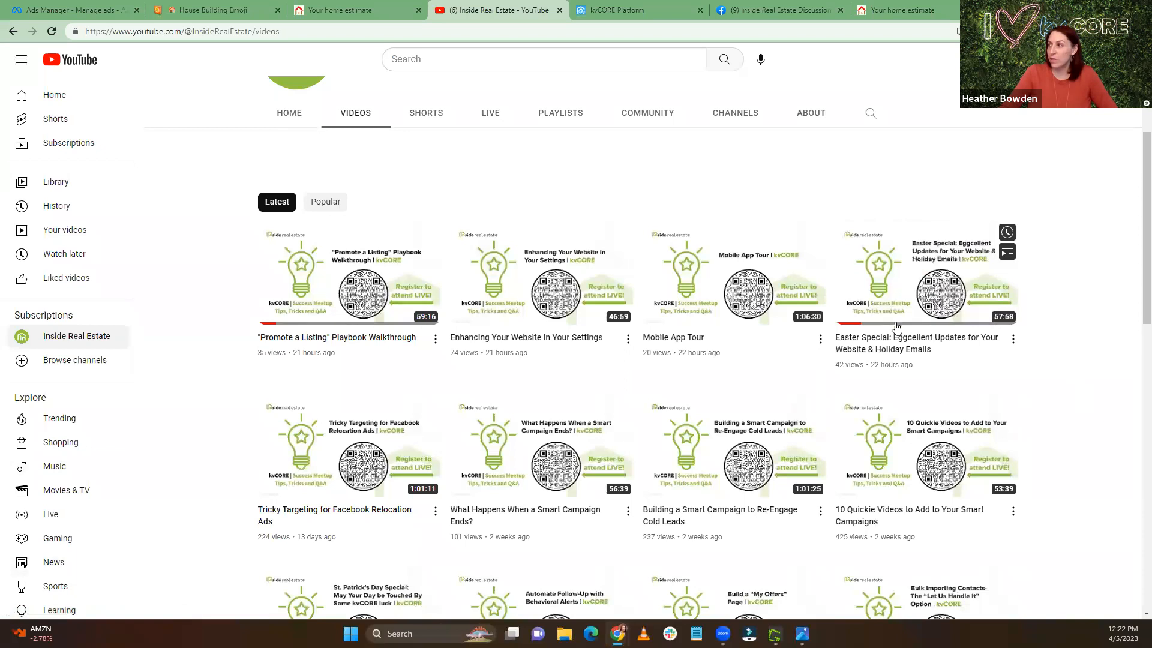